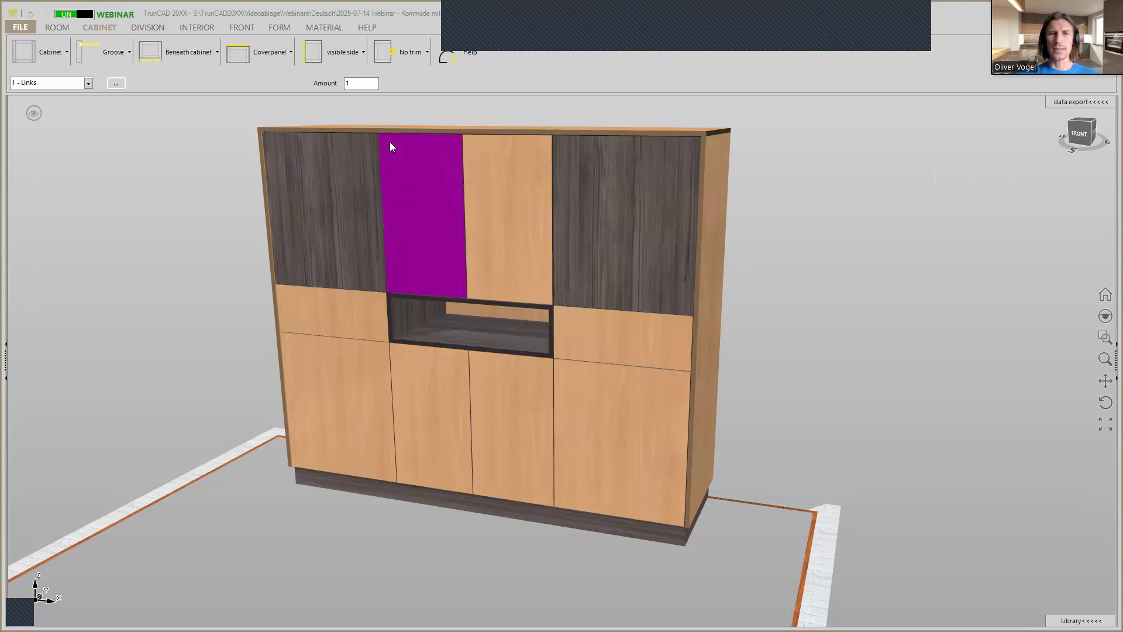
Switch the finished sideboard from the plain presentation view to the display with dimensions and editing handles.
{"action": "mouse_move", "coordinate": [840, 226]}
{"action": "middle_mouse_down"}
{"action": "mouse_move", "coordinate": [599, 211]}
{"action": "mouse_move", "coordinate": [840, 218]}
{"action": "mouse_move", "coordinate": [841, 228]}
{"action": "middle_mouse_up"}
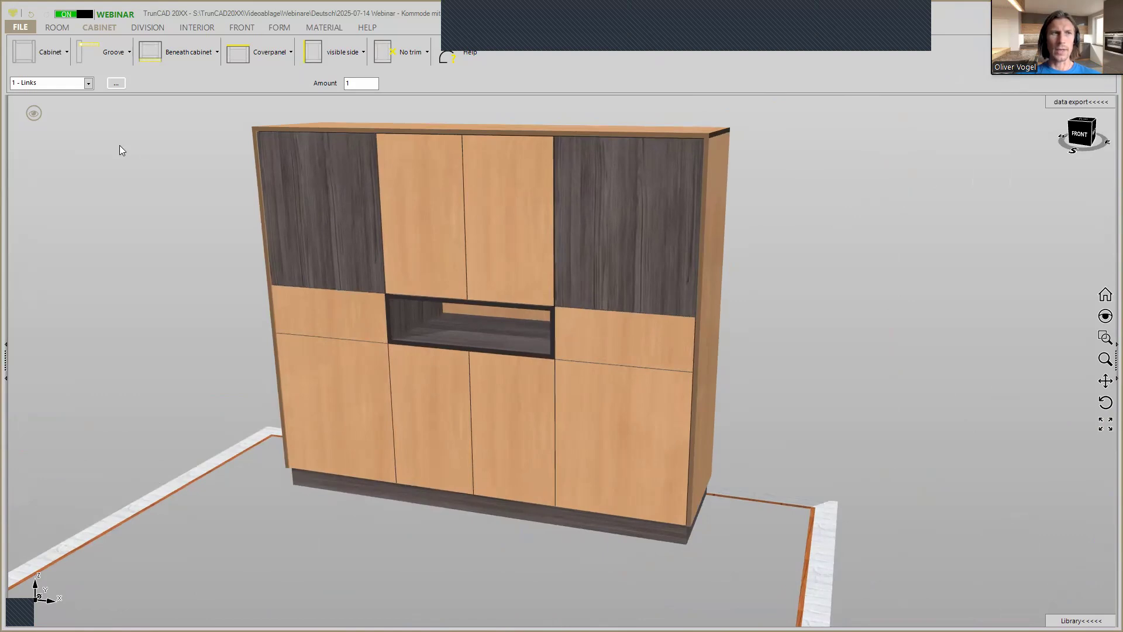
{"action": "left_click", "coordinate": [35, 113]}
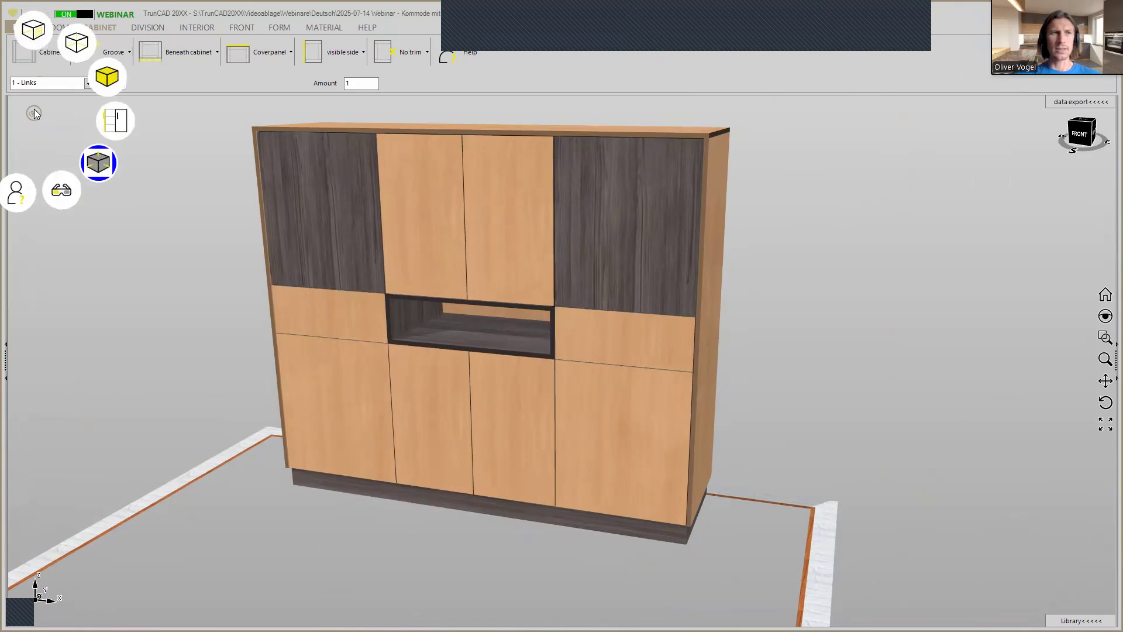
{"action": "left_click", "coordinate": [94, 161]}
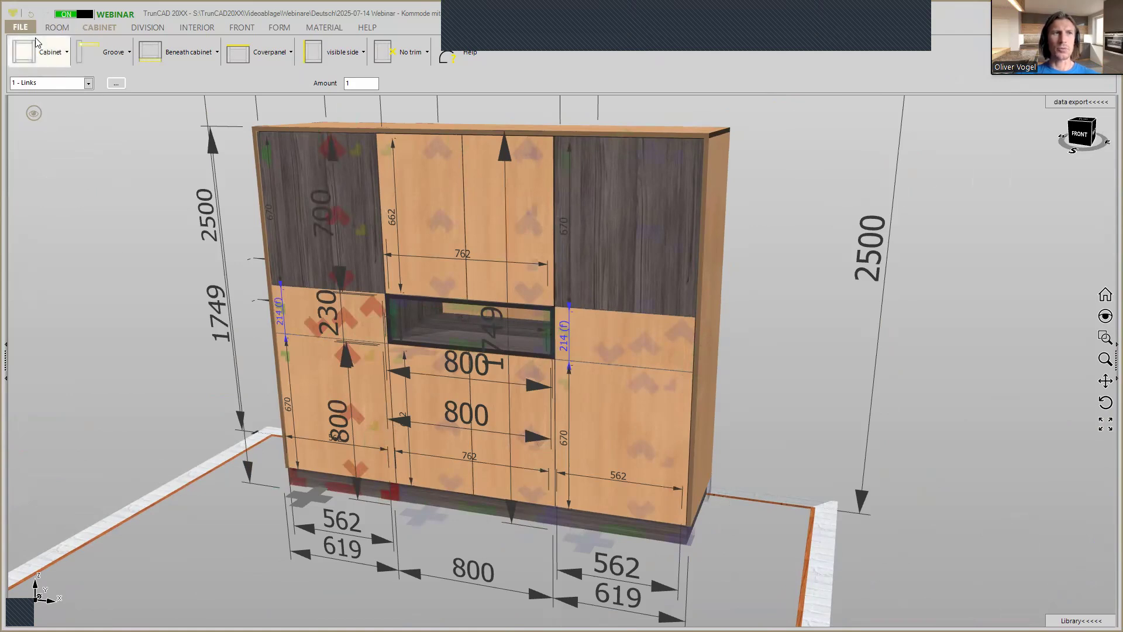
Start a new project and set the back wall's width to 3500 mm.
{"action": "left_click", "coordinate": [28, 31]}
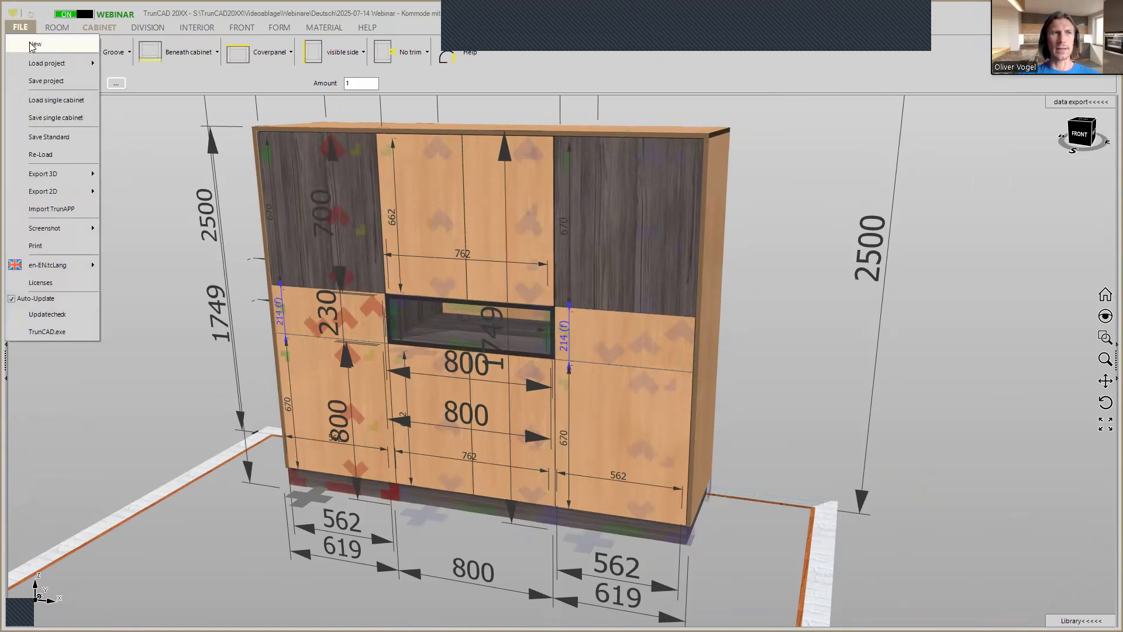
{"action": "left_click", "coordinate": [30, 45]}
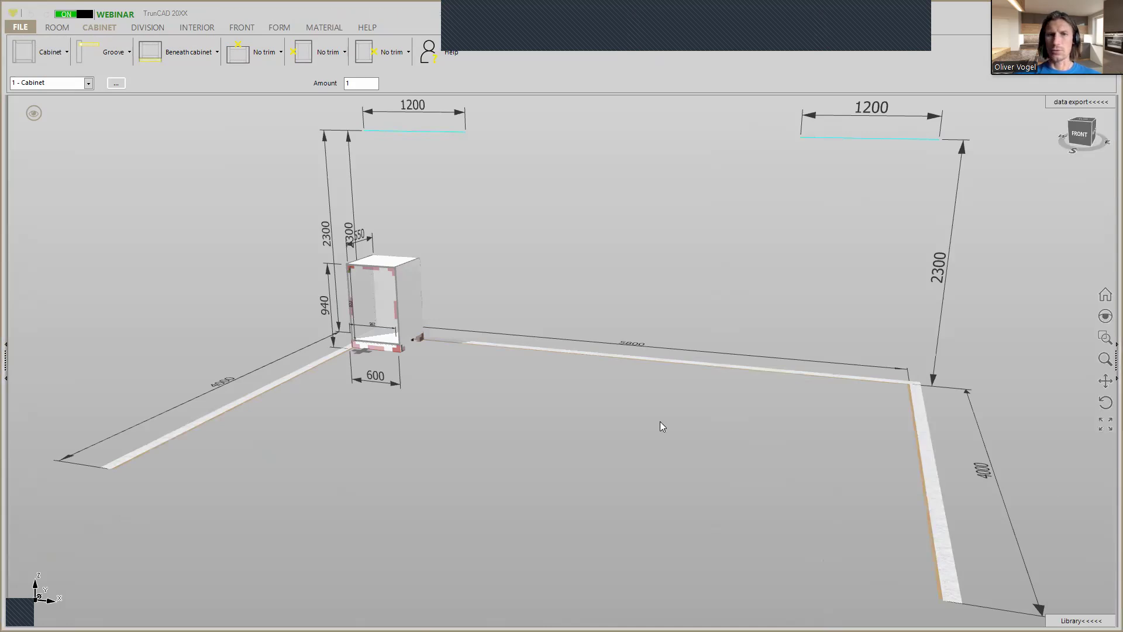
{"action": "left_click", "coordinate": [646, 346]}
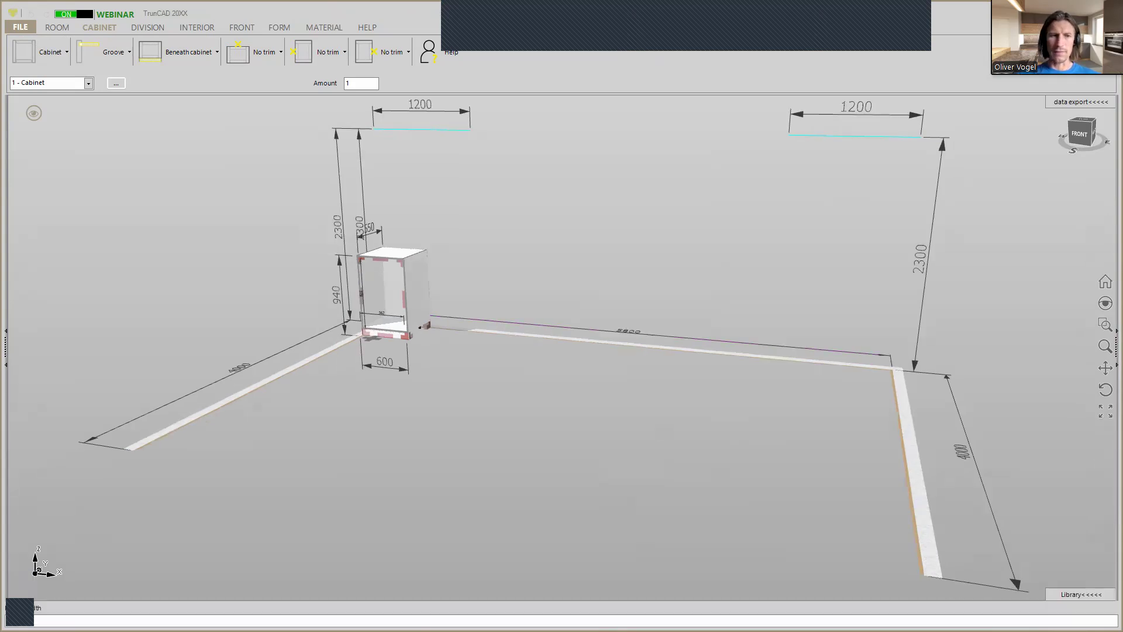
{"action": "key", "text": "Return"}
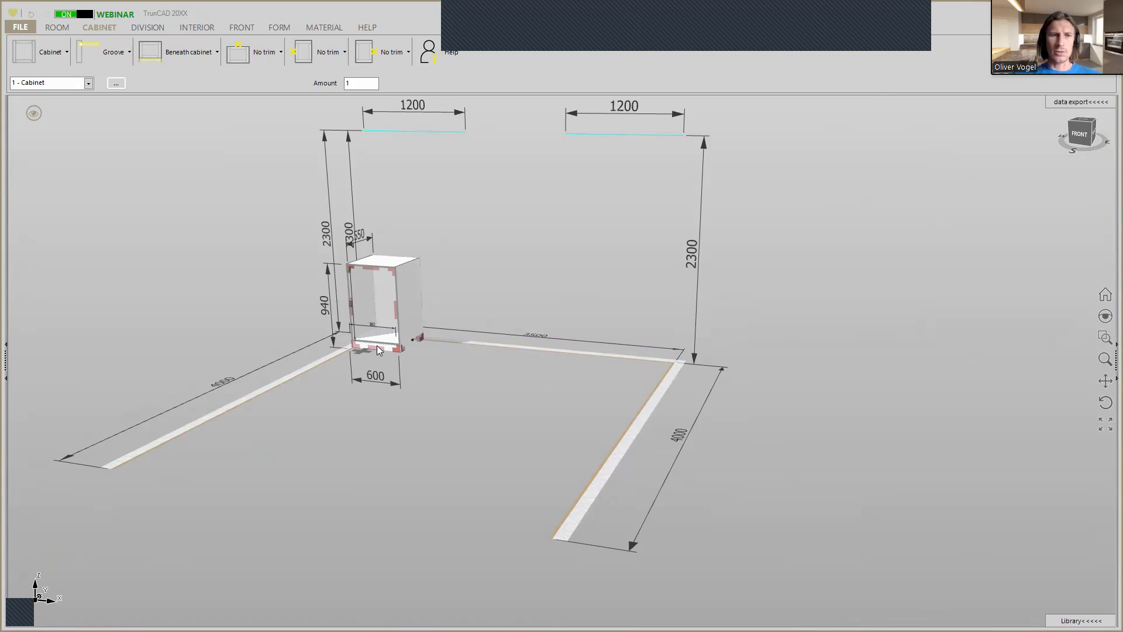
Move the cabinet along the back wall to a distance of 750 mm from the left wall.
{"action": "scroll", "coordinate": [372, 351], "scroll_direction": "up", "scroll_amount": 3}
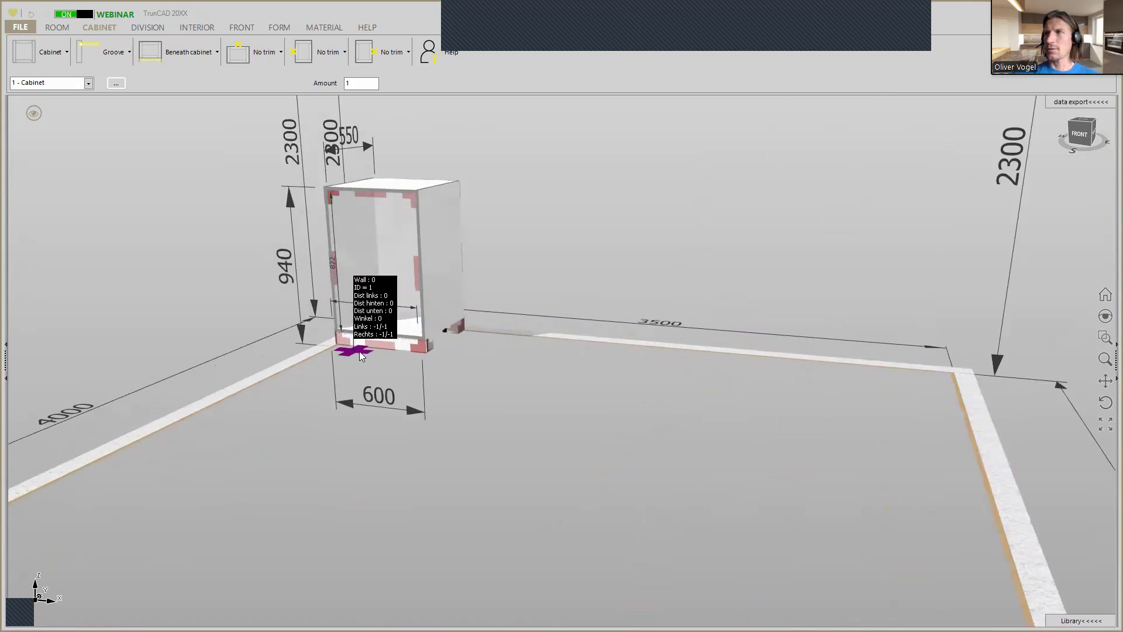
{"action": "left_click", "coordinate": [359, 351]}
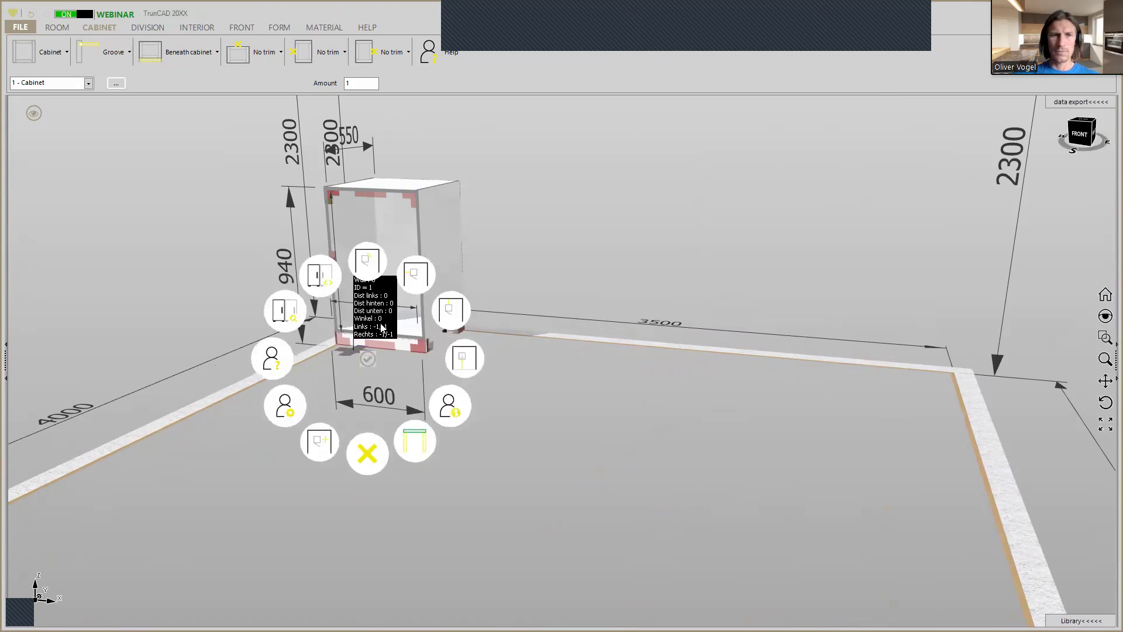
{"action": "left_click", "coordinate": [414, 276]}
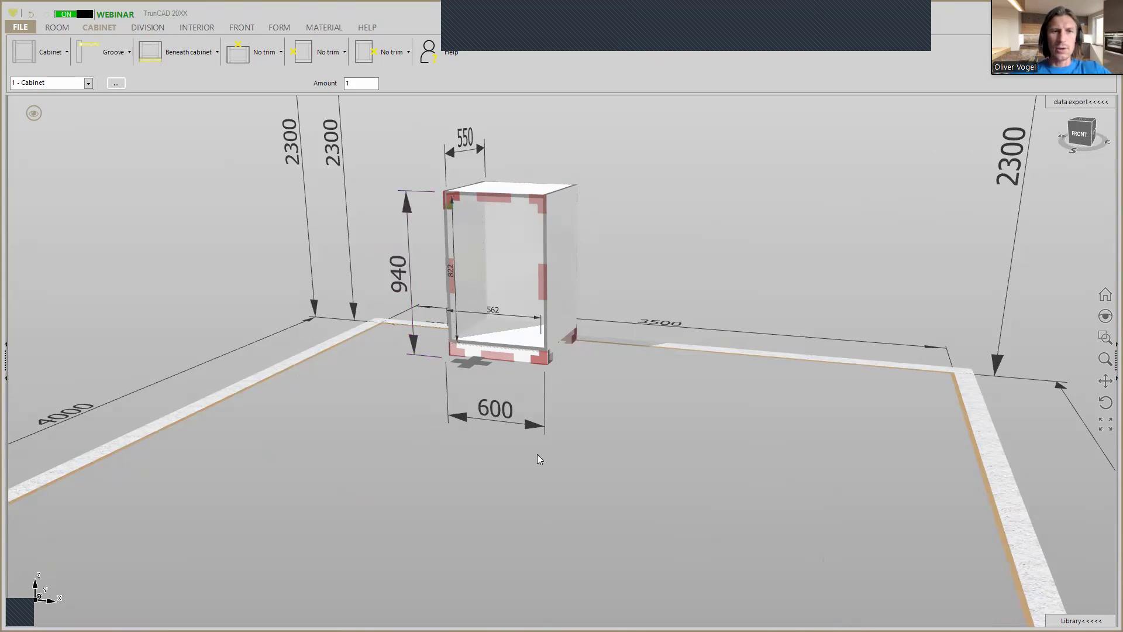
Open the cabinet's settings and name the cabinet Left.
{"action": "middle_click_drag", "start_coordinate": [644, 433], "coordinate": [637, 449]}
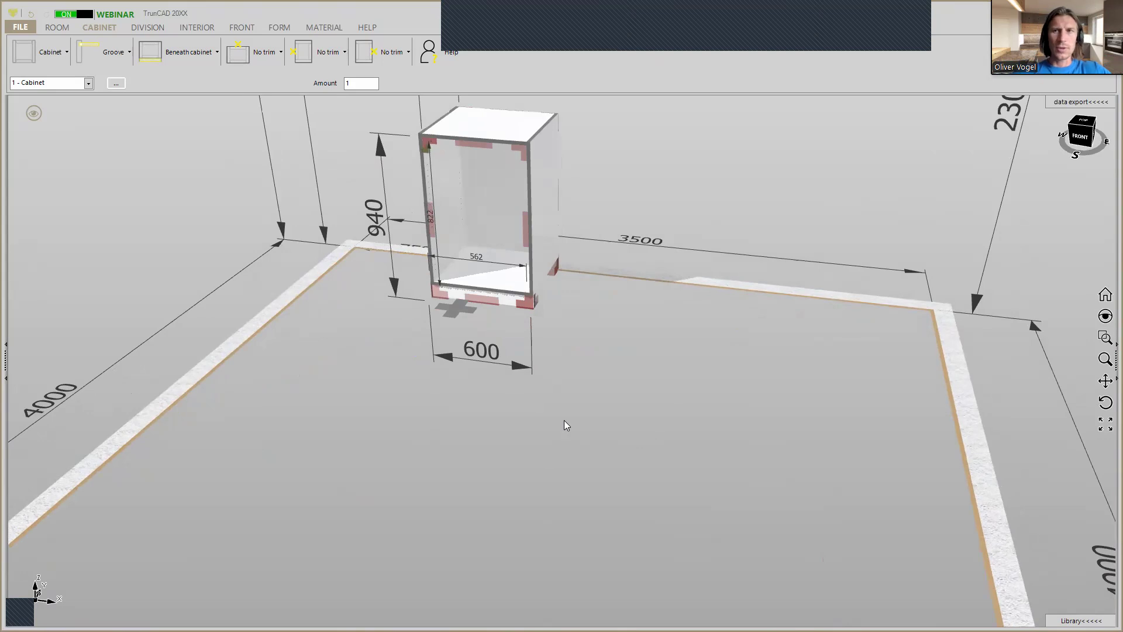
{"action": "left_click", "coordinate": [460, 312]}
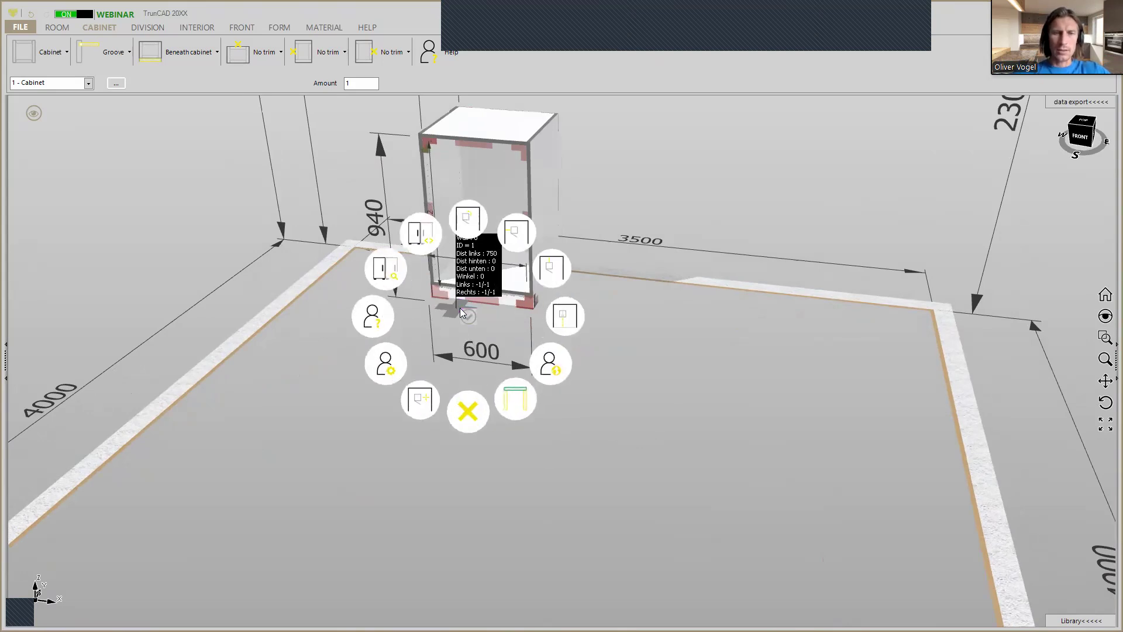
{"action": "left_click", "coordinate": [387, 365]}
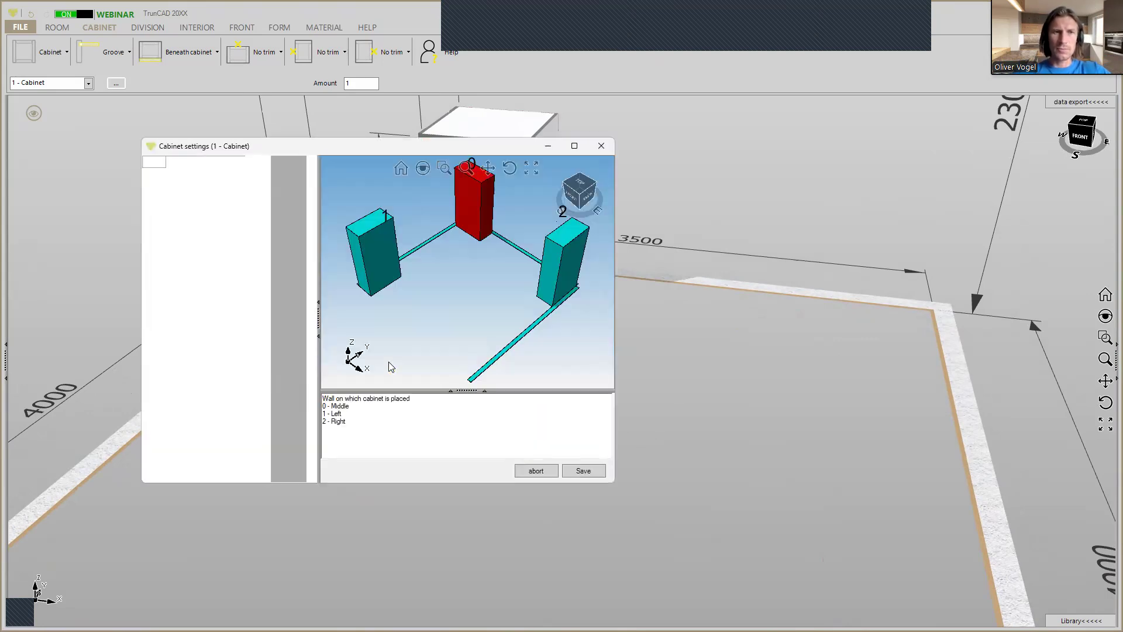
{"action": "scroll", "coordinate": [255, 289], "scroll_direction": "down", "scroll_amount": 1}
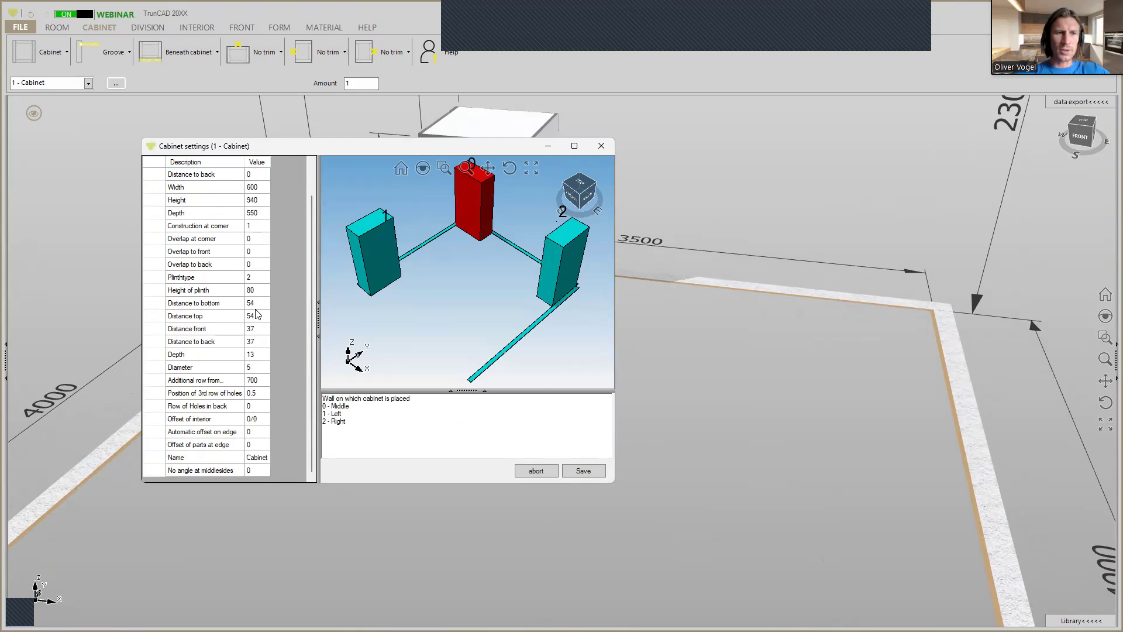
{"action": "left_click", "coordinate": [262, 471]}
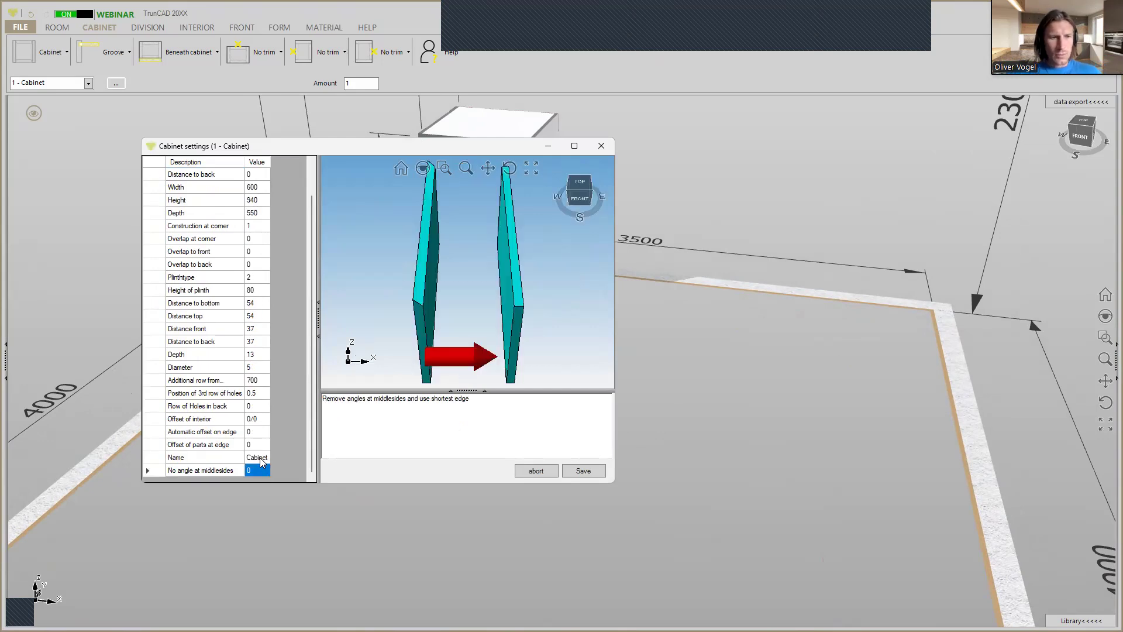
{"action": "left_click", "coordinate": [260, 458]}
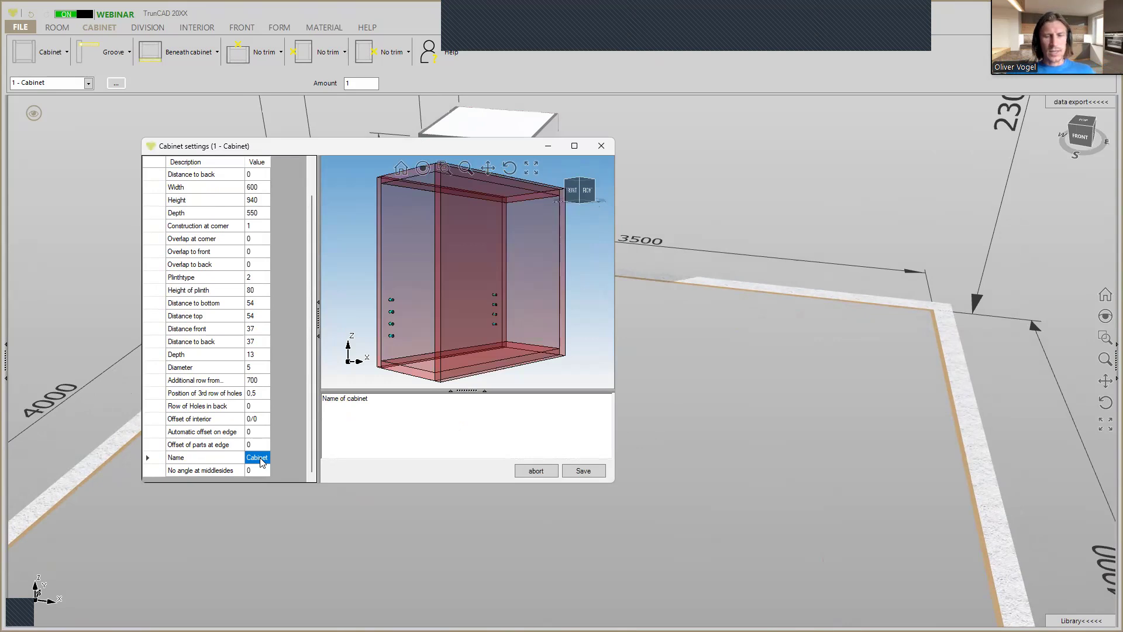
{"action": "type", "text": "Left"}
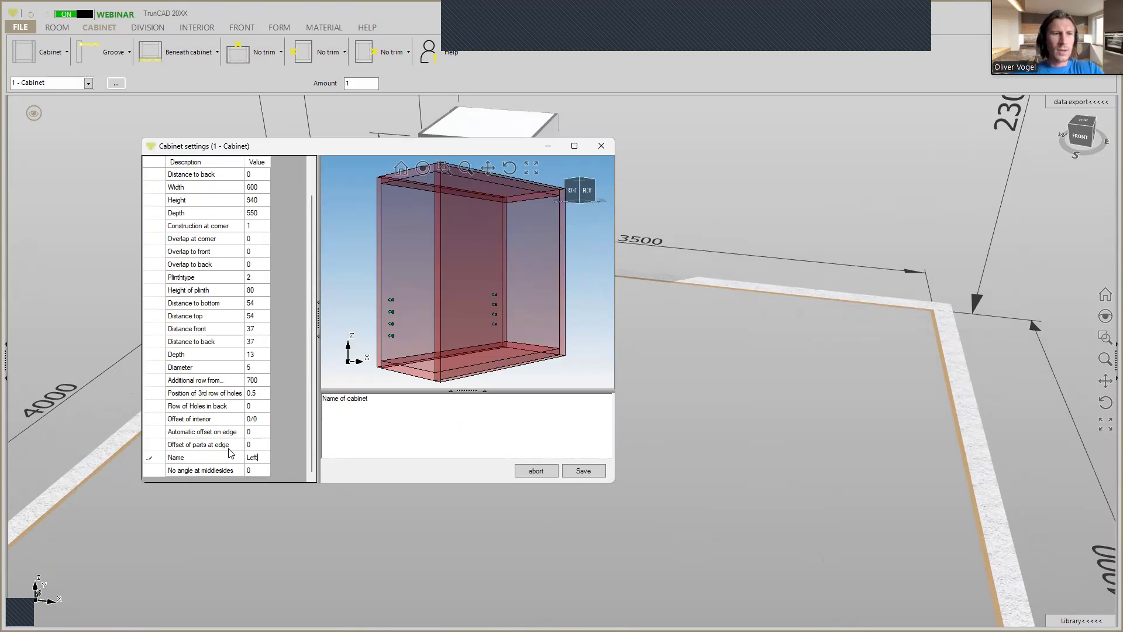
Set the cabinet's height to 1749 mm and save the cabinet settings.
{"action": "scroll", "coordinate": [256, 423], "scroll_direction": "up", "scroll_amount": 1}
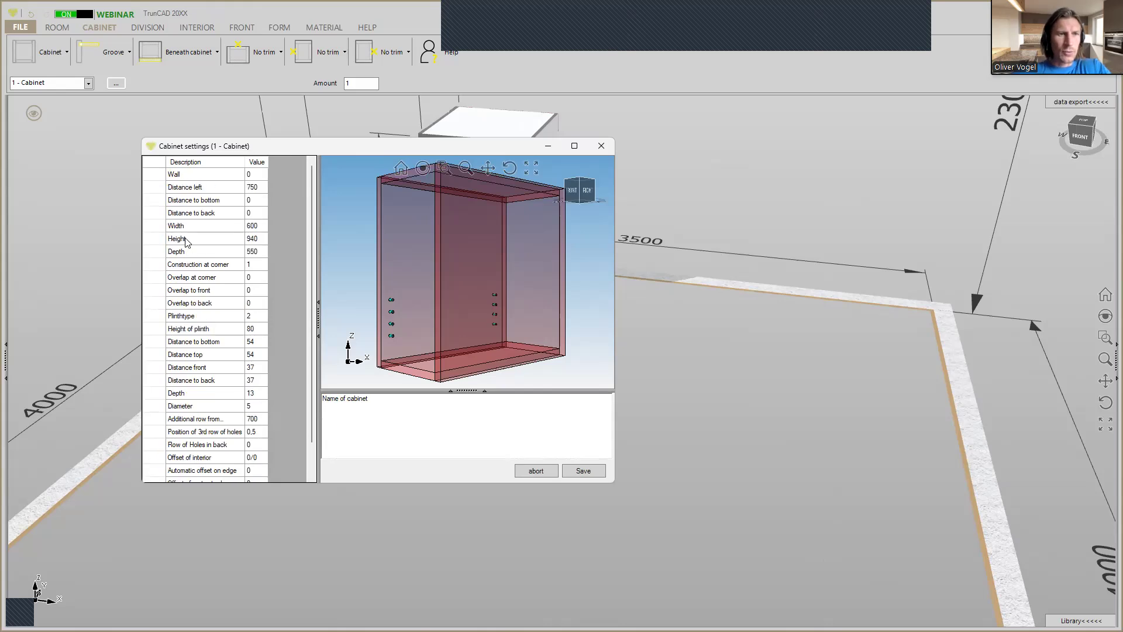
{"action": "left_click", "coordinate": [257, 239]}
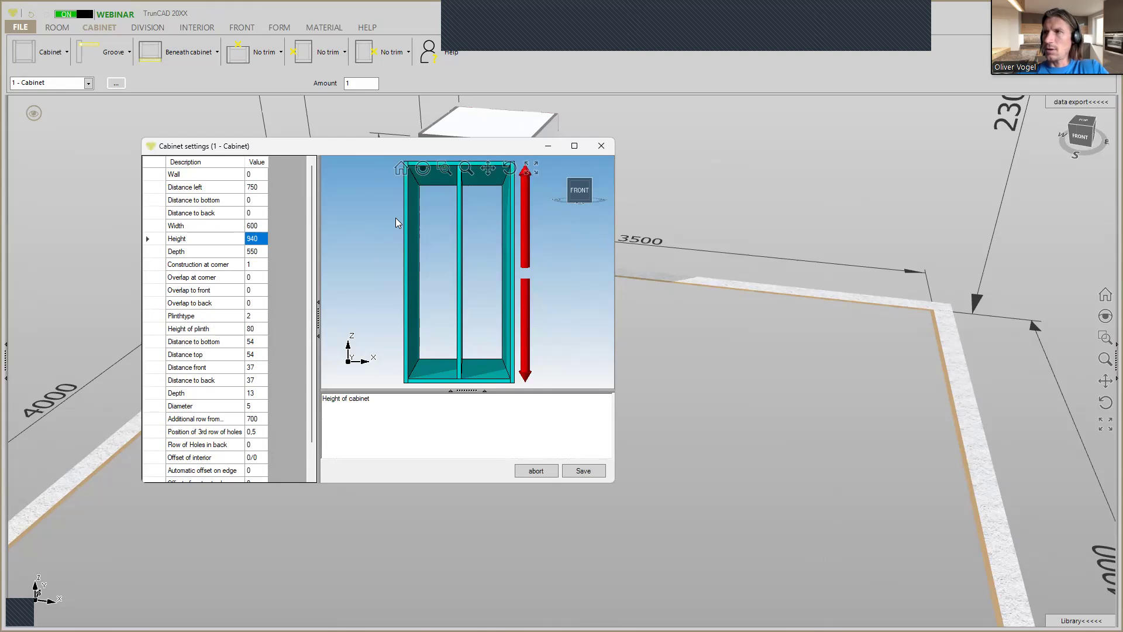
{"action": "type", "text": "1749"}
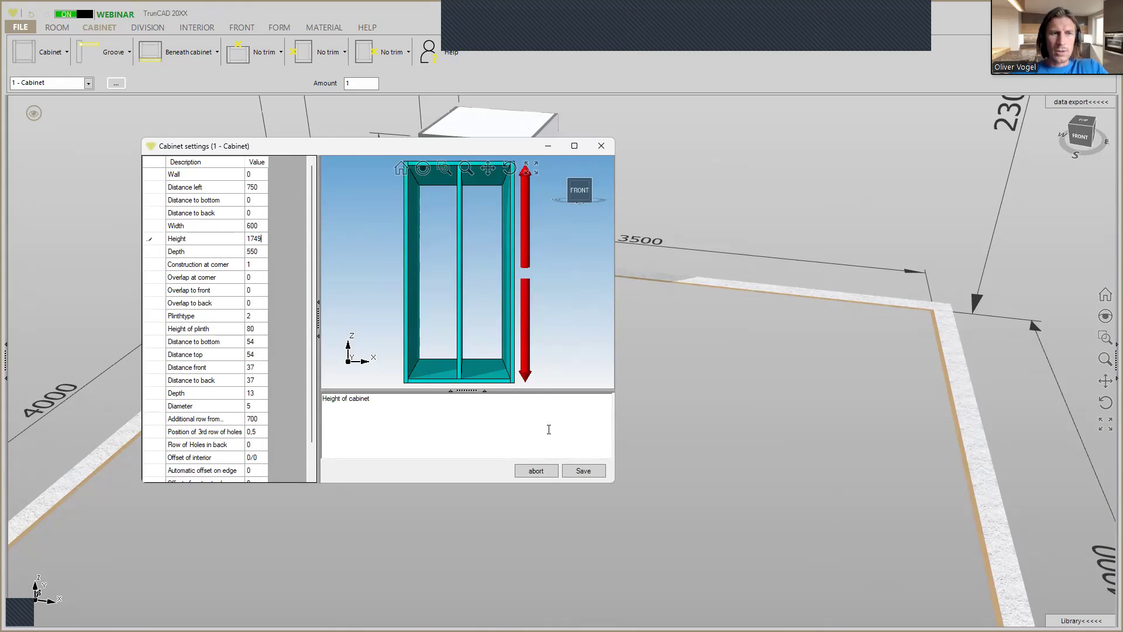
{"action": "left_click", "coordinate": [585, 471]}
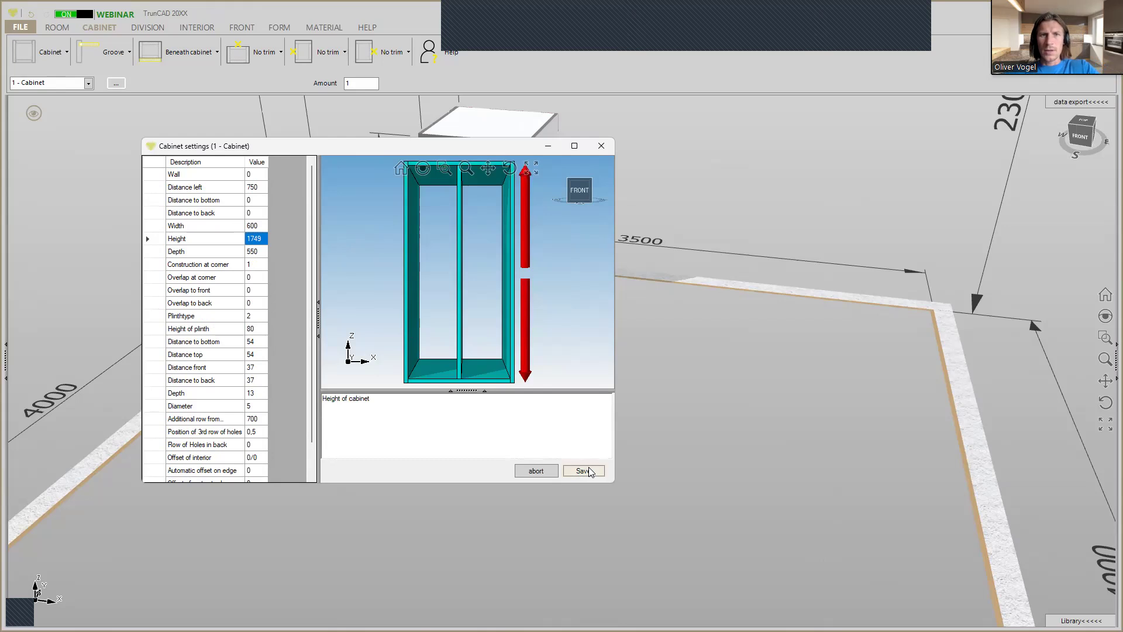
Change the cabinet's top trim from no trim to a cover panel.
{"action": "scroll", "coordinate": [586, 406], "scroll_direction": "down", "scroll_amount": 3}
{"action": "middle_click_drag", "start_coordinate": [662, 388], "coordinate": [652, 426]}
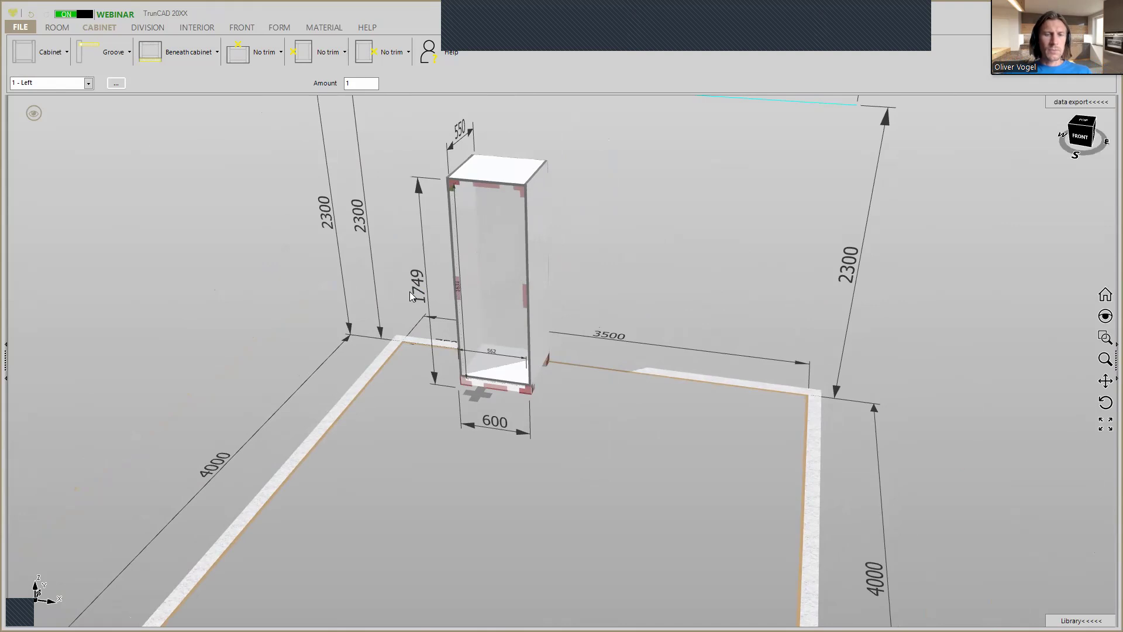
{"action": "left_click", "coordinate": [508, 363]}
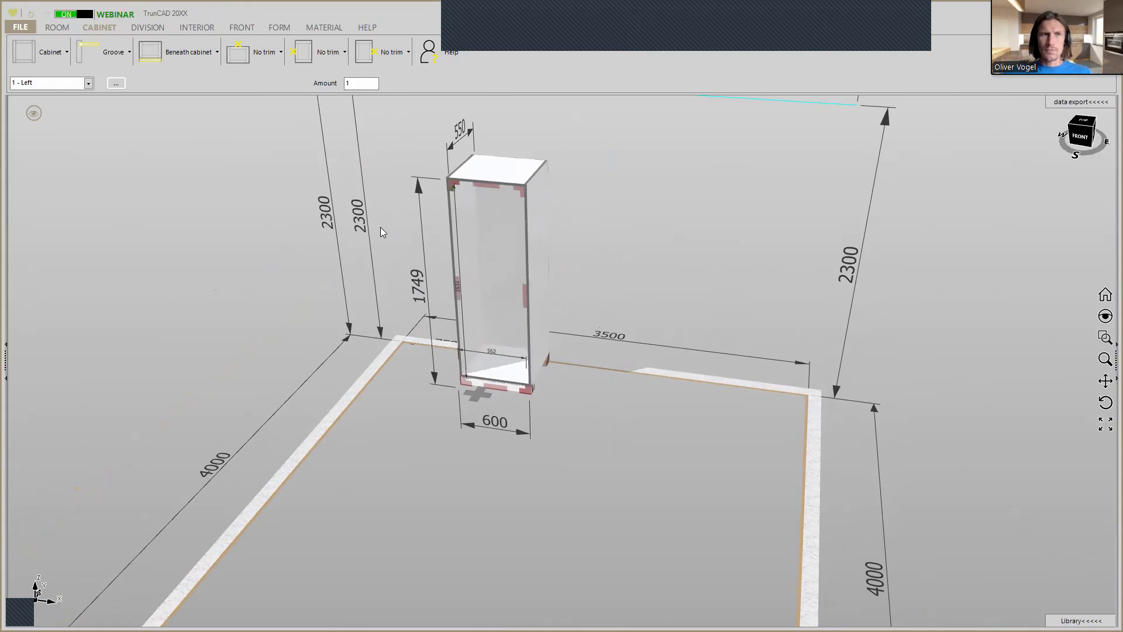
{"action": "left_click", "coordinate": [270, 56]}
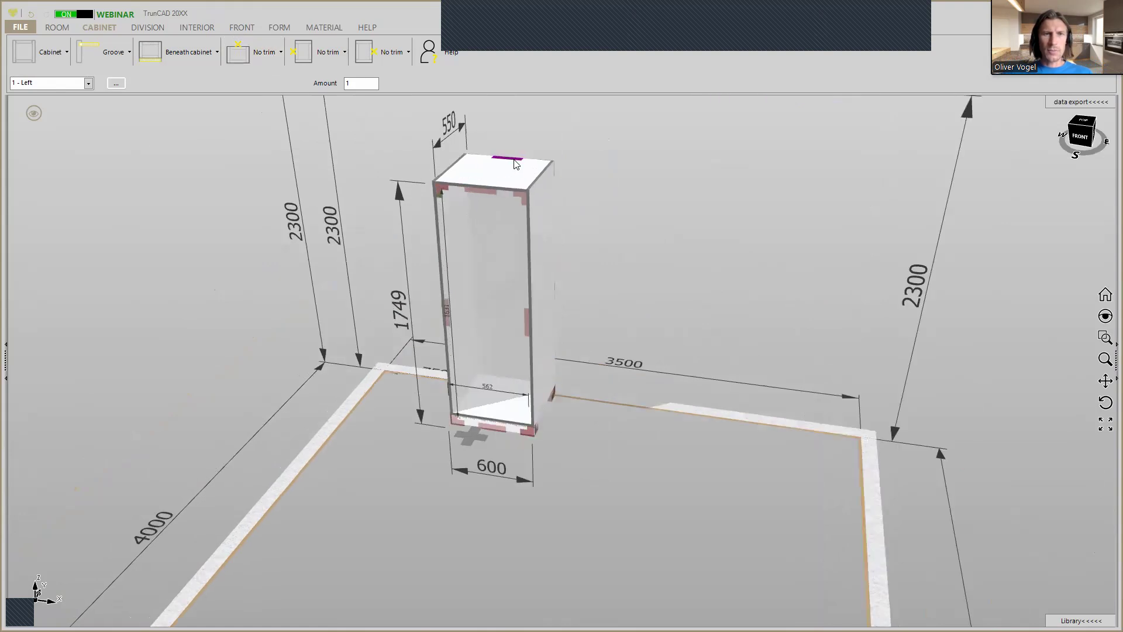
{"action": "left_click", "coordinate": [261, 56]}
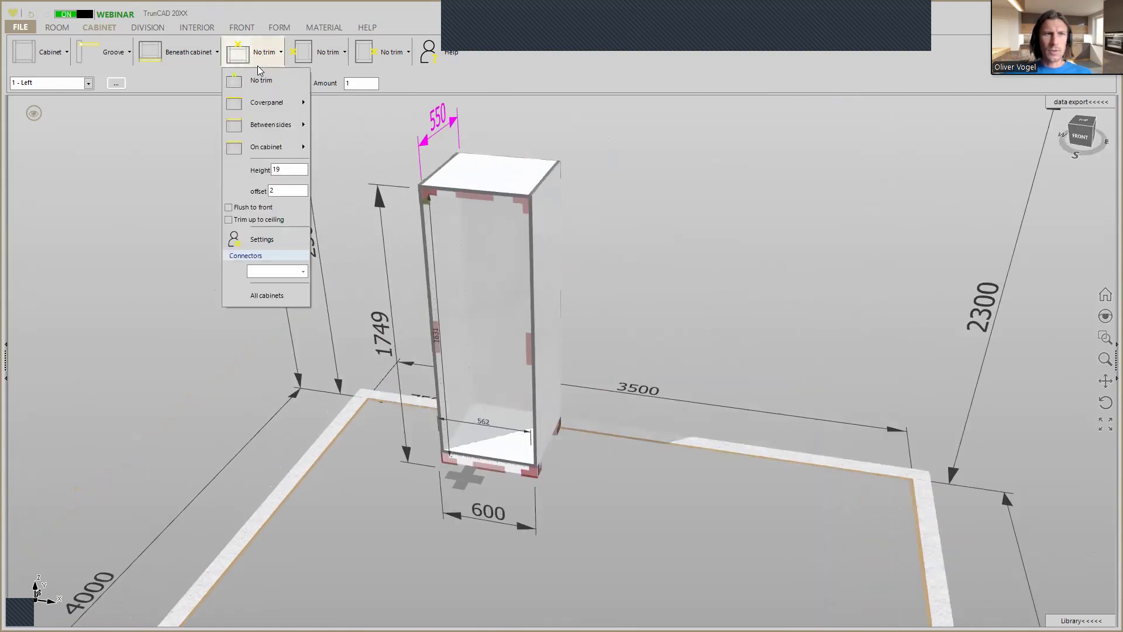
{"action": "mouse_move", "coordinate": [265, 101]}
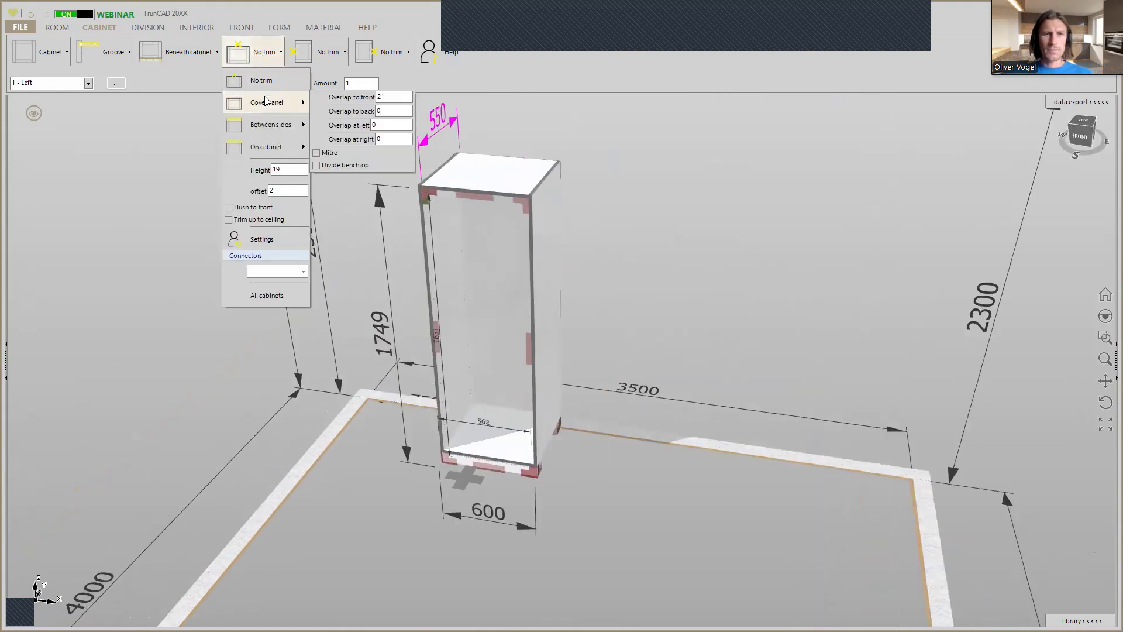
{"action": "left_click", "coordinate": [265, 101]}
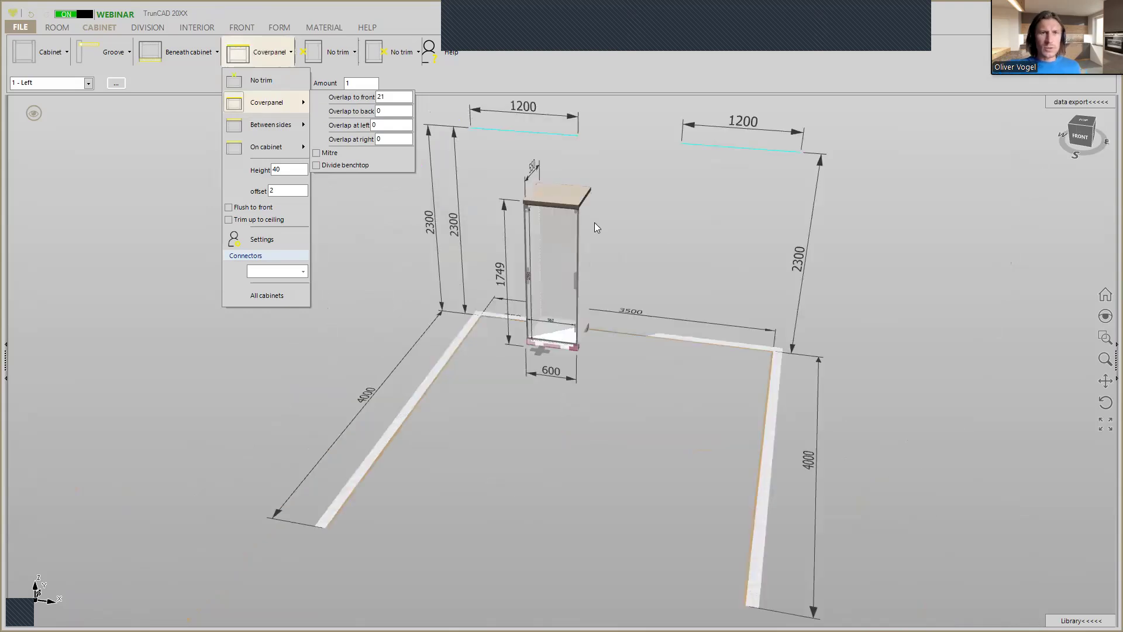
Open the material library and filter it to 19 mm thickness.
{"action": "scroll", "coordinate": [562, 195], "scroll_direction": "up", "scroll_amount": 5}
{"action": "middle_click_drag", "start_coordinate": [759, 274], "coordinate": [744, 252]}
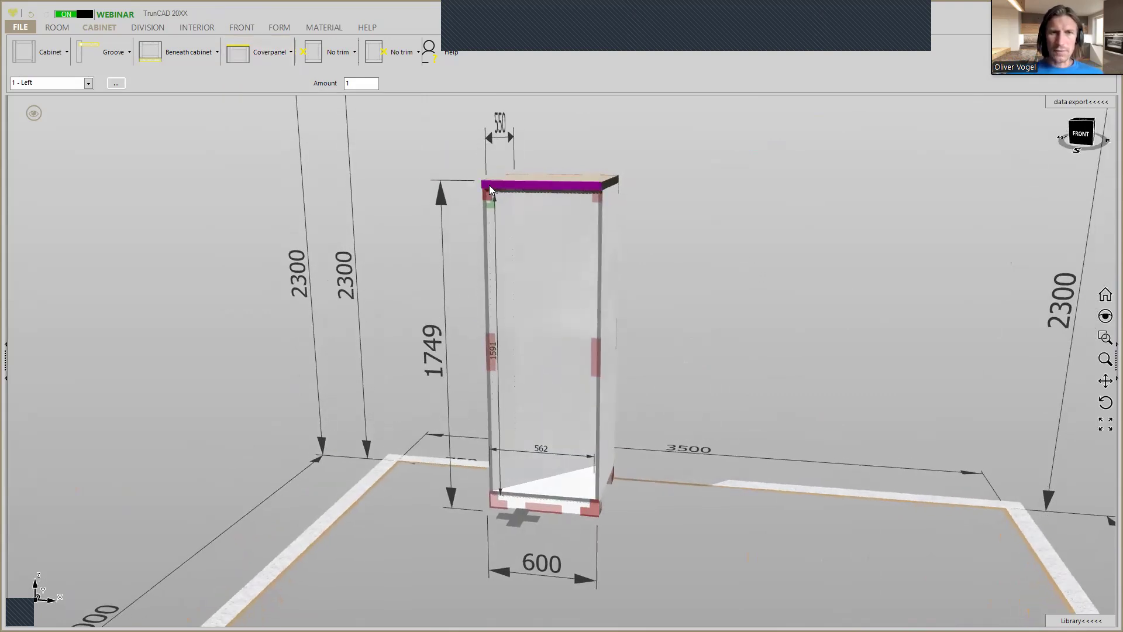
{"action": "scroll", "coordinate": [489, 185], "scroll_direction": "up", "scroll_amount": 3}
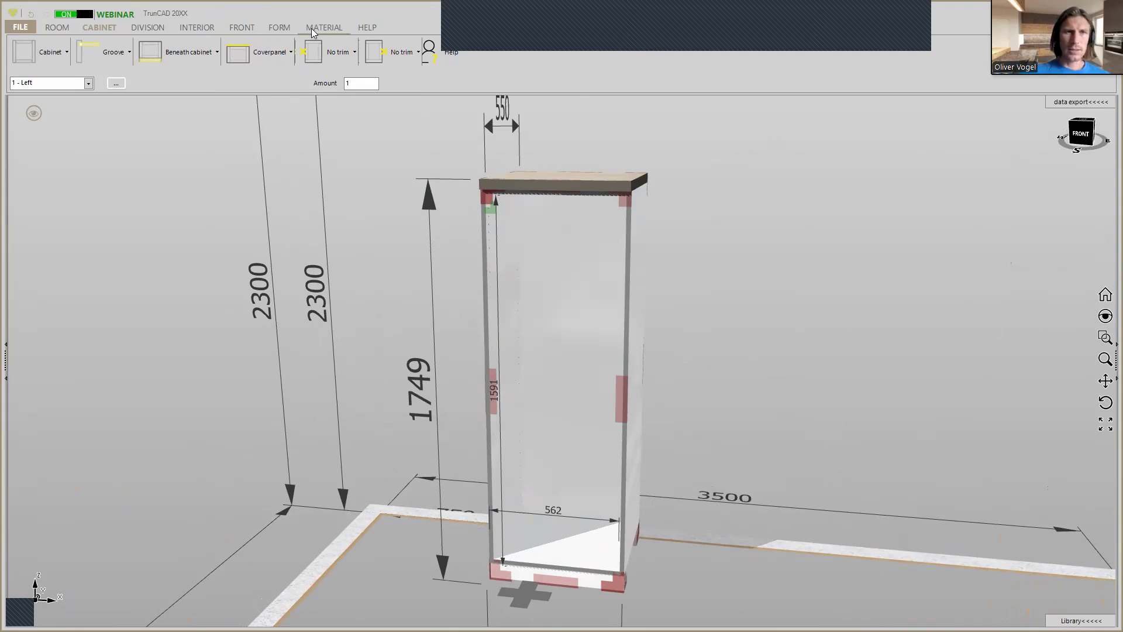
{"action": "left_click", "coordinate": [312, 30]}
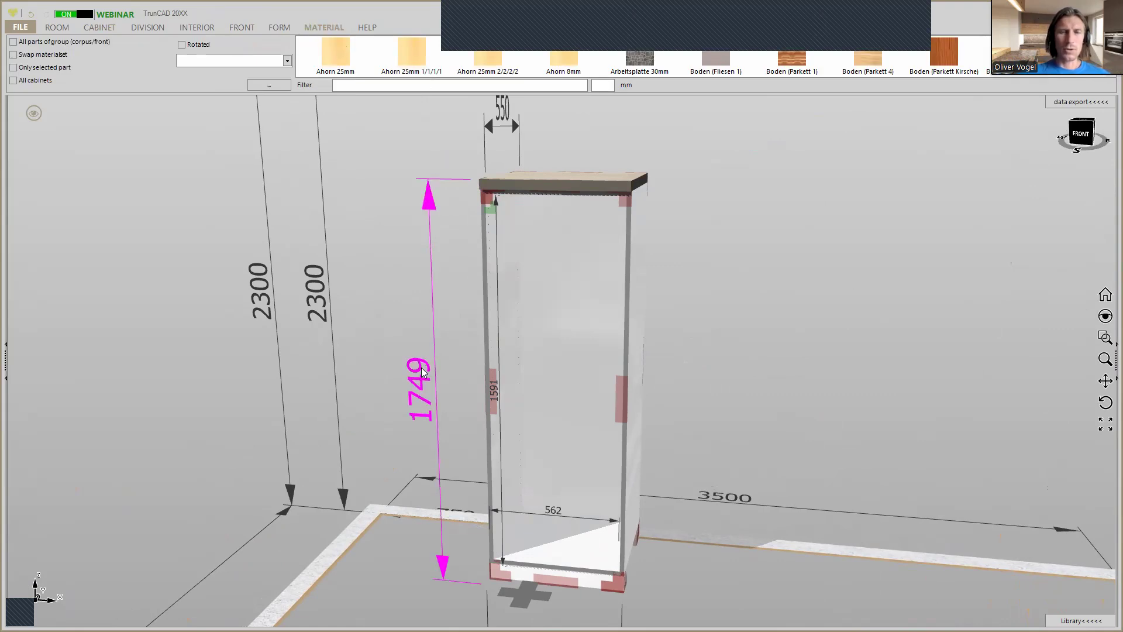
{"action": "left_click", "coordinate": [612, 85]}
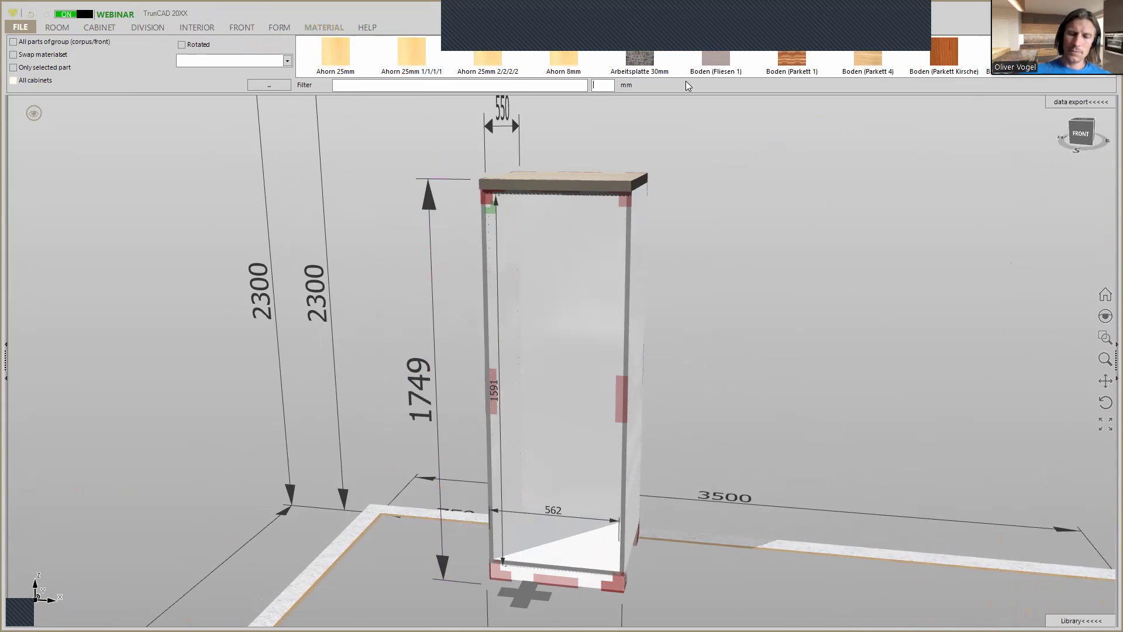
{"action": "type", "text": "19"}
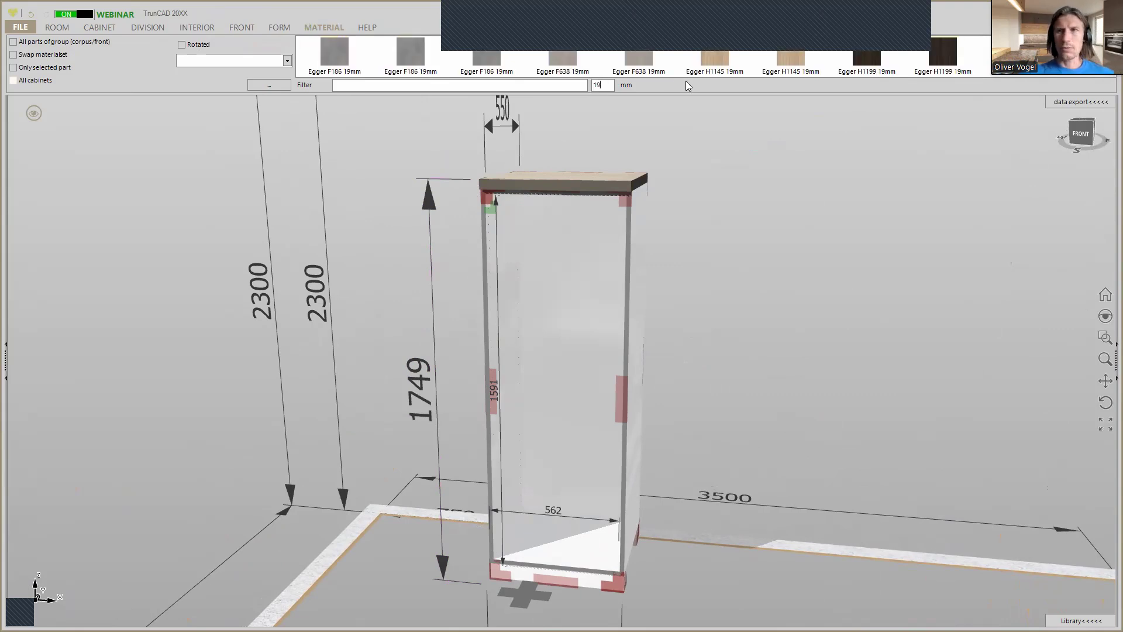
Enable applying to all parts of the group and assign Egger H1511 Bavaria to the top cover panel.
{"action": "scroll", "coordinate": [849, 73], "scroll_direction": "down", "scroll_amount": 3}
{"action": "scroll", "coordinate": [853, 70], "scroll_direction": "down", "scroll_amount": 1}
{"action": "scroll", "coordinate": [819, 69], "scroll_direction": "up", "scroll_amount": 1}
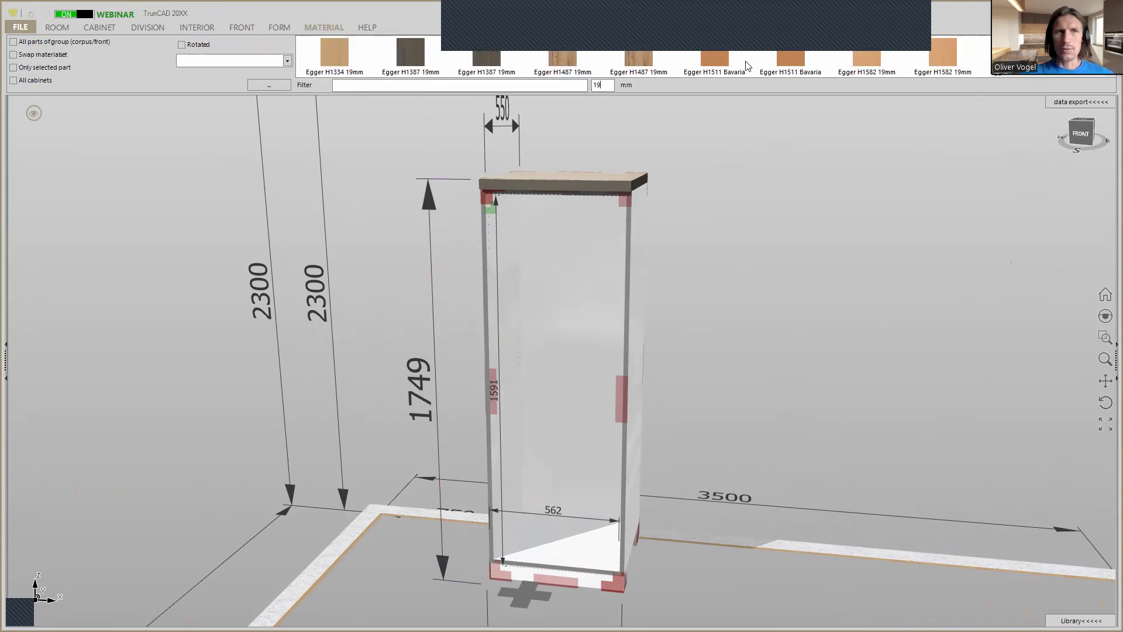
{"action": "left_click", "coordinate": [13, 42]}
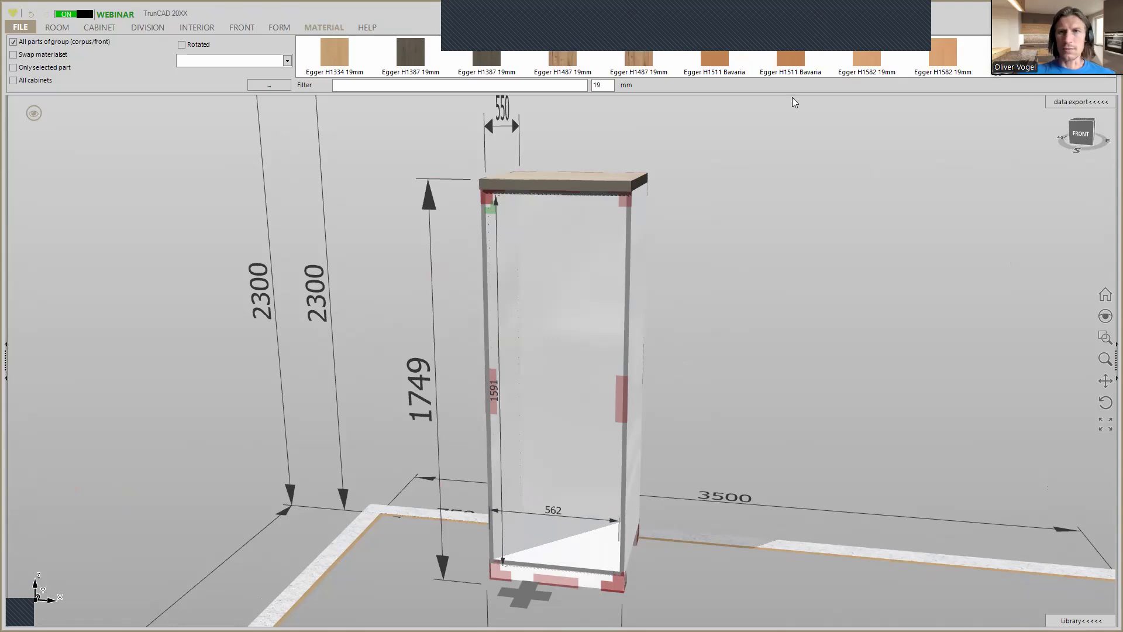
{"action": "left_click_drag", "start_coordinate": [791, 58], "coordinate": [618, 181]}
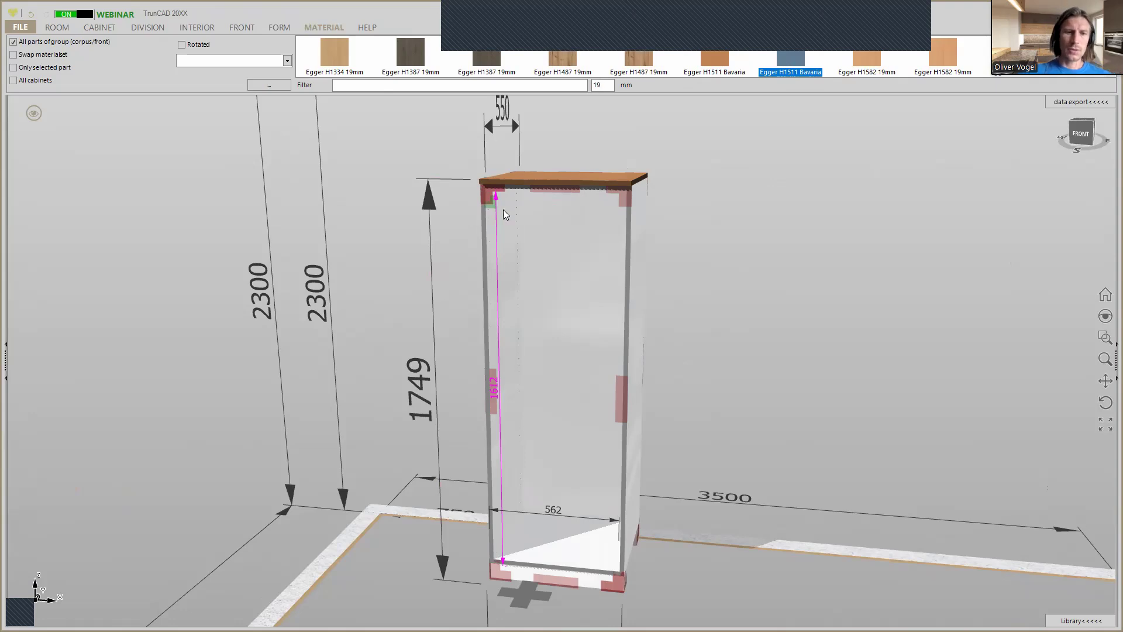
Change the left cabinet's left trim to a visible side.
{"action": "mouse_move", "coordinate": [749, 299]}
{"action": "middle_mouse_down"}
{"action": "mouse_move", "coordinate": [739, 303]}
{"action": "mouse_move", "coordinate": [765, 305]}
{"action": "middle_mouse_up"}
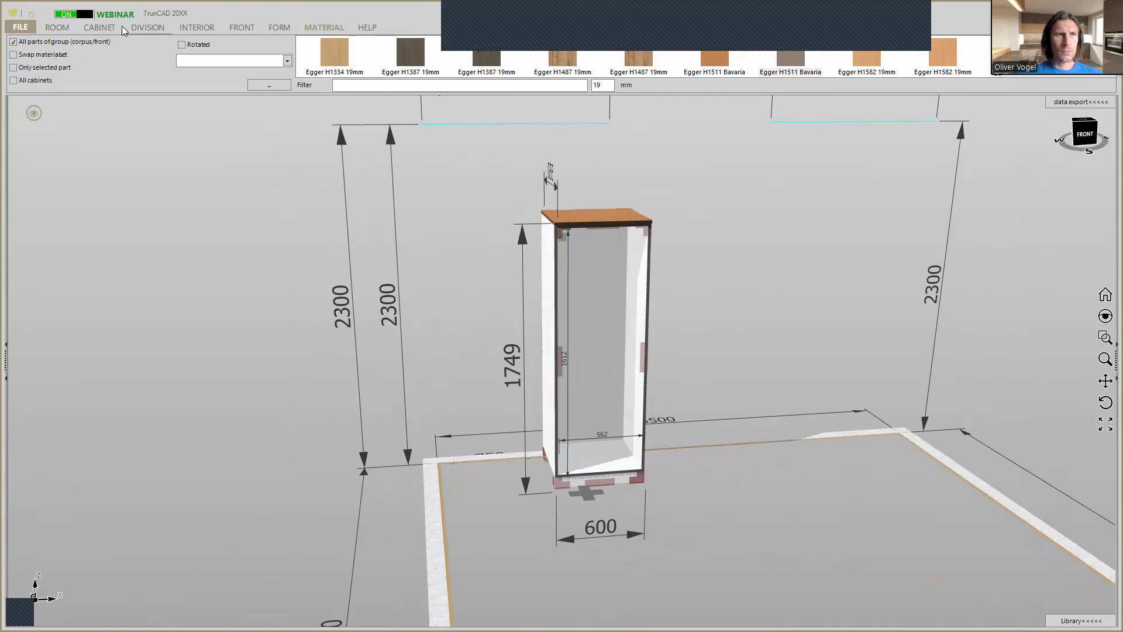
{"action": "left_click", "coordinate": [99, 27]}
{"action": "left_click", "coordinate": [338, 52]}
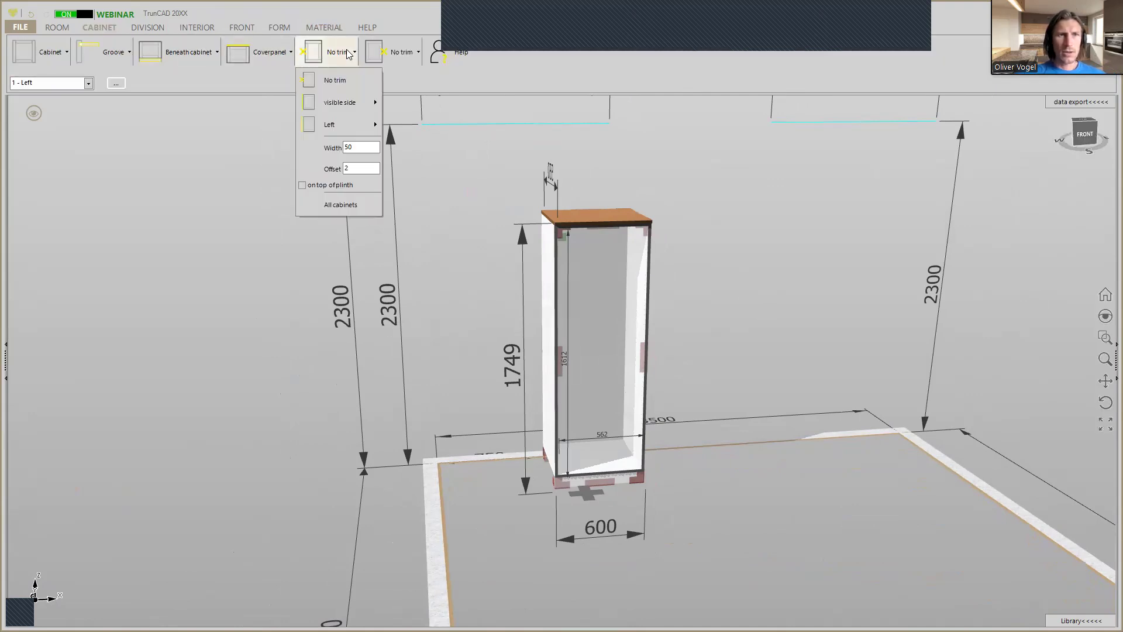
{"action": "left_click", "coordinate": [335, 103]}
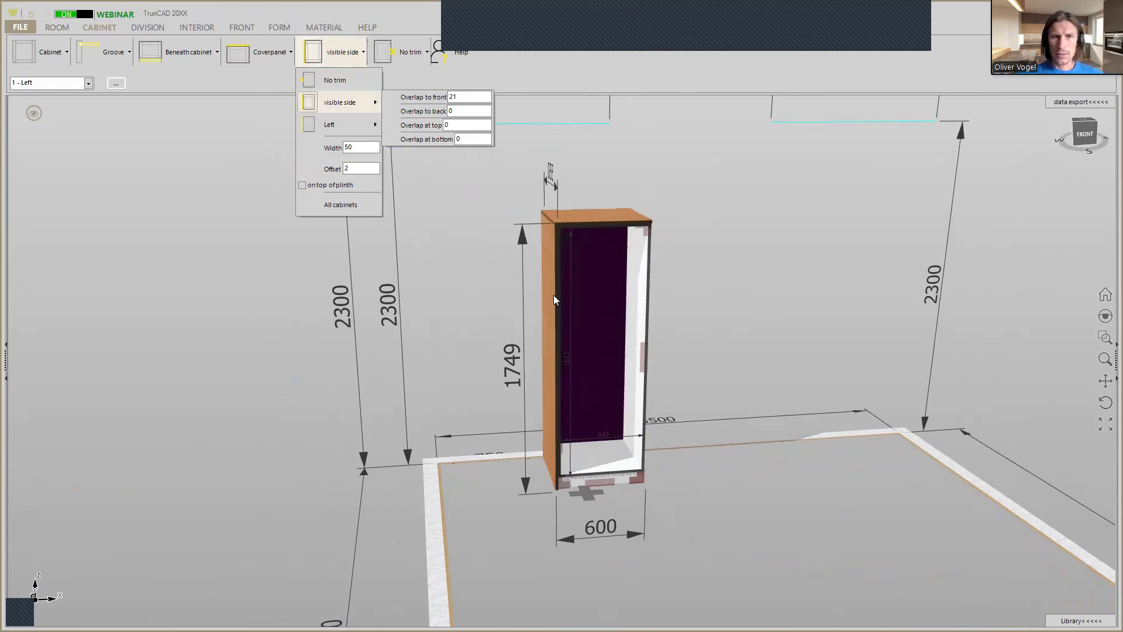
Set the left cabinet's overall width to 619 mm.
{"action": "scroll", "coordinate": [551, 315], "scroll_direction": "up", "scroll_amount": 4}
{"action": "scroll", "coordinate": [611, 360], "scroll_direction": "down", "scroll_amount": 4}
{"action": "middle_click_drag", "start_coordinate": [748, 416], "coordinate": [655, 448]}
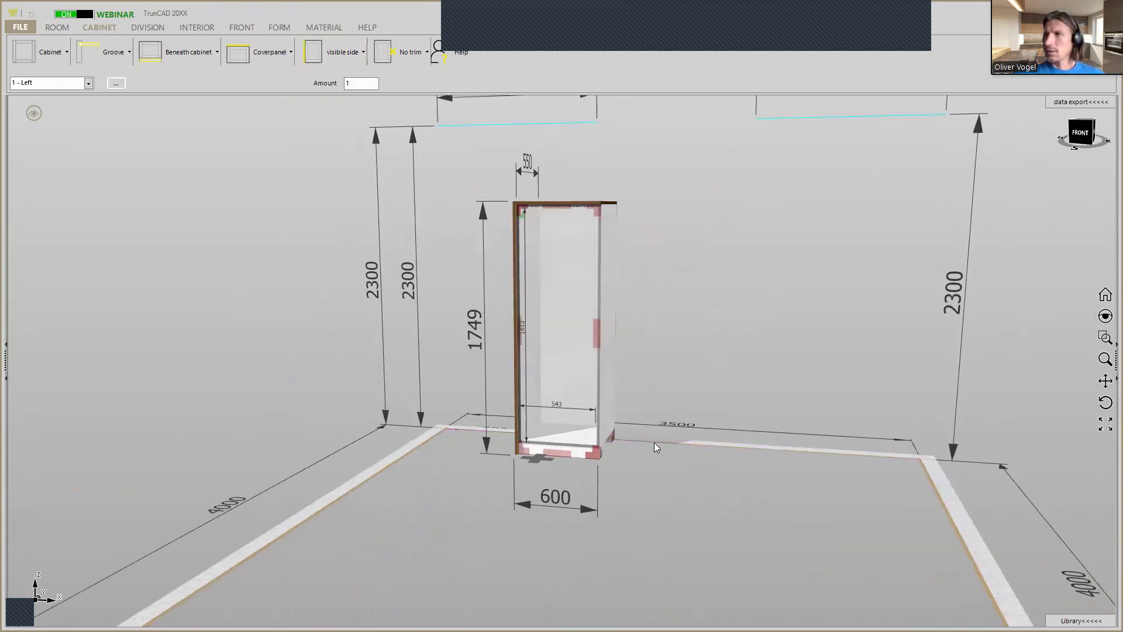
{"action": "left_click", "coordinate": [586, 512]}
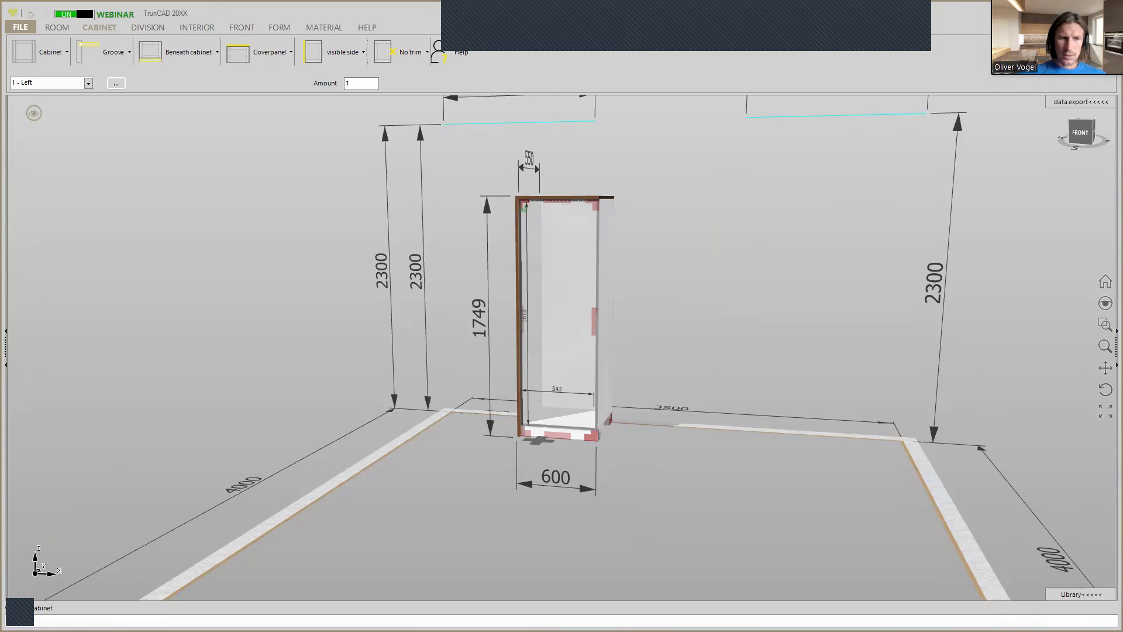
{"action": "key", "text": "Return"}
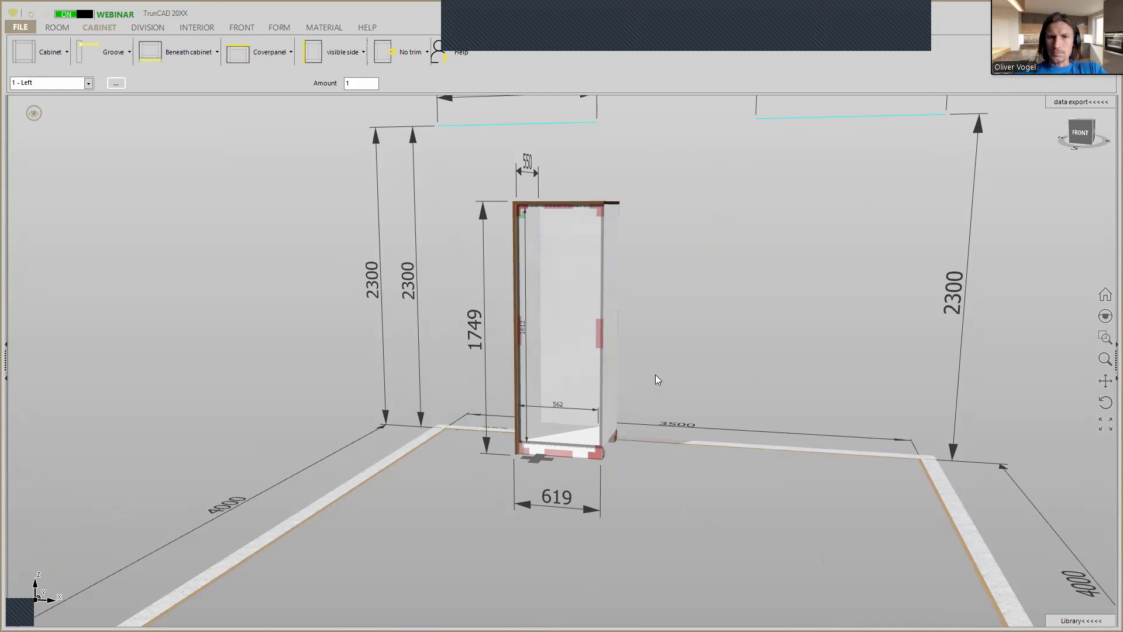
Divide the left cabinet's interior horizontally with two evenly spaced shelves.
{"action": "scroll", "coordinate": [655, 374], "scroll_direction": "down", "scroll_amount": 5}
{"action": "scroll", "coordinate": [655, 374], "scroll_direction": "up", "scroll_amount": 6}
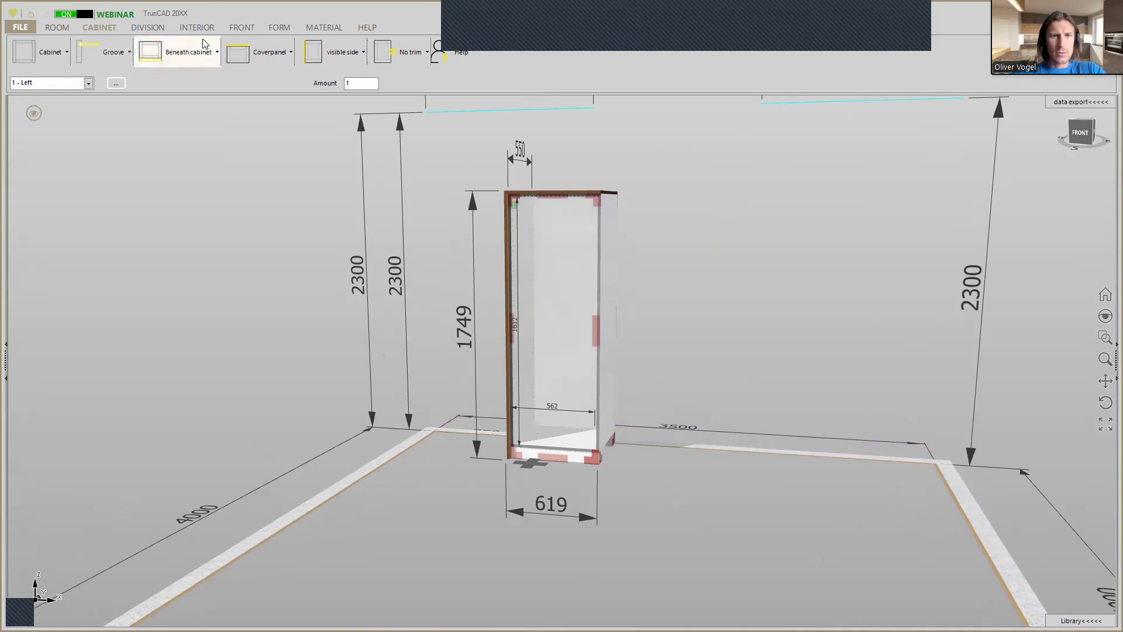
{"action": "left_click", "coordinate": [147, 27]}
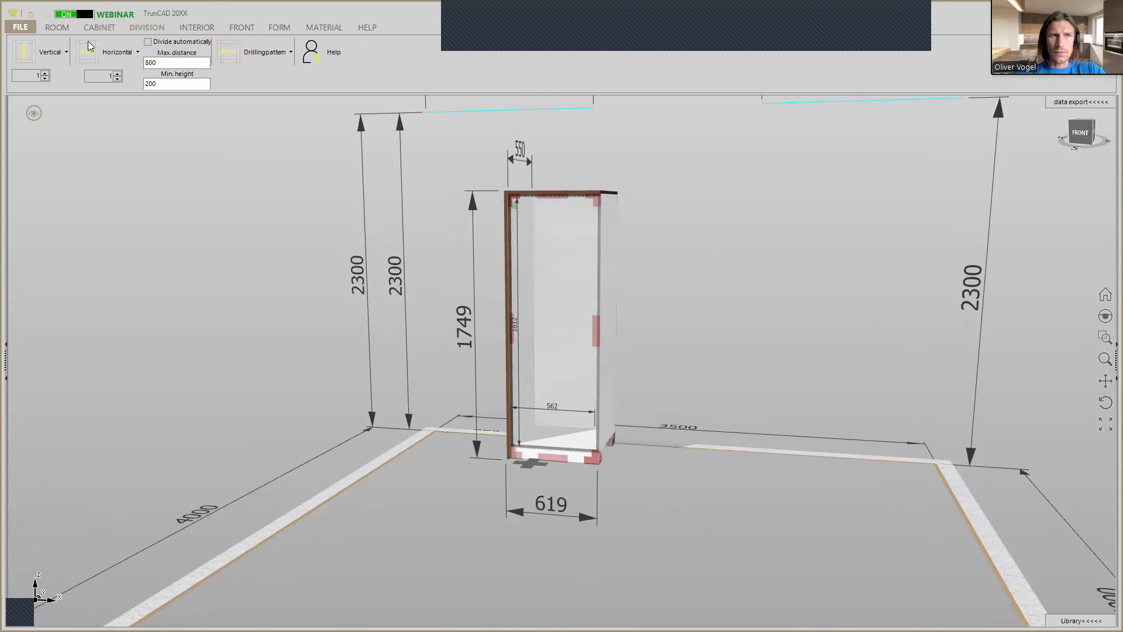
{"action": "left_click", "coordinate": [118, 73]}
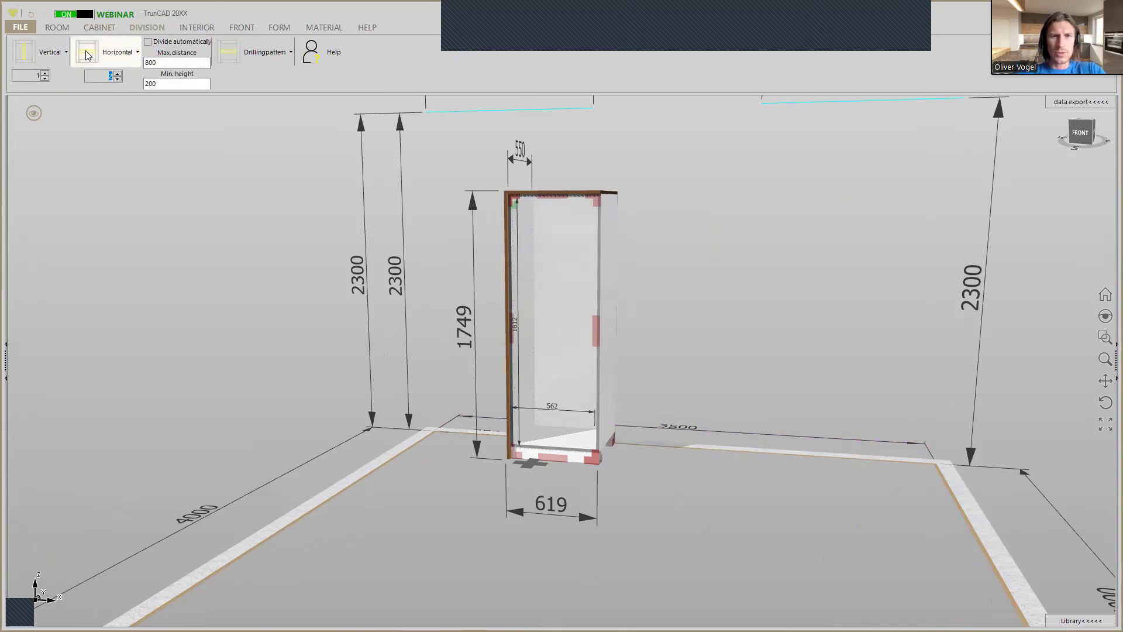
{"action": "left_click", "coordinate": [530, 320]}
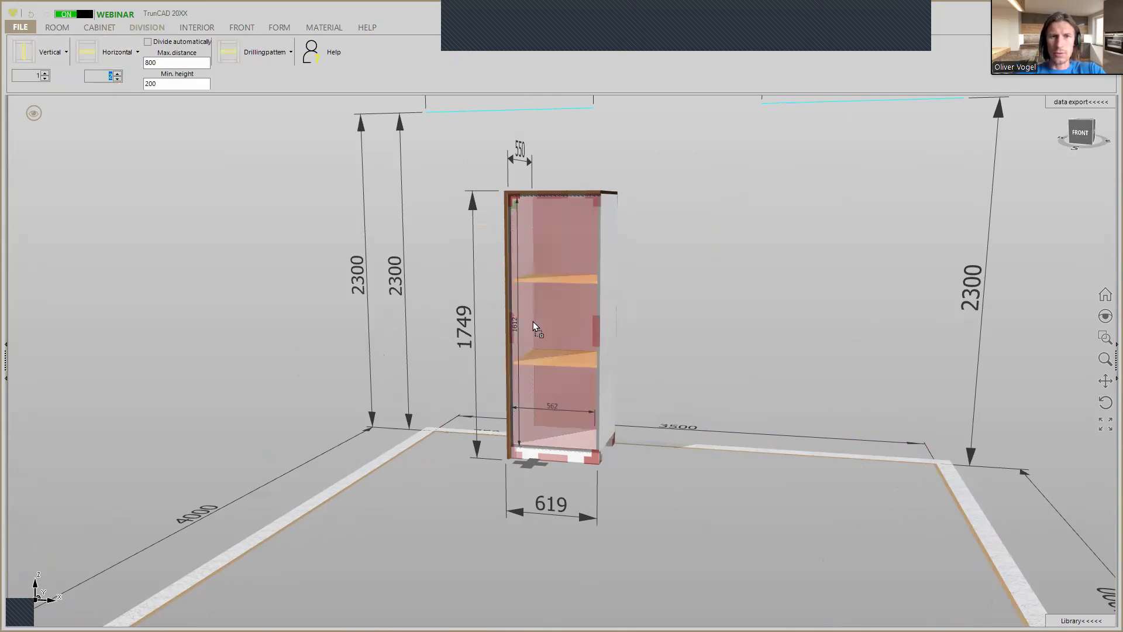
{"action": "left_click", "coordinate": [521, 322]}
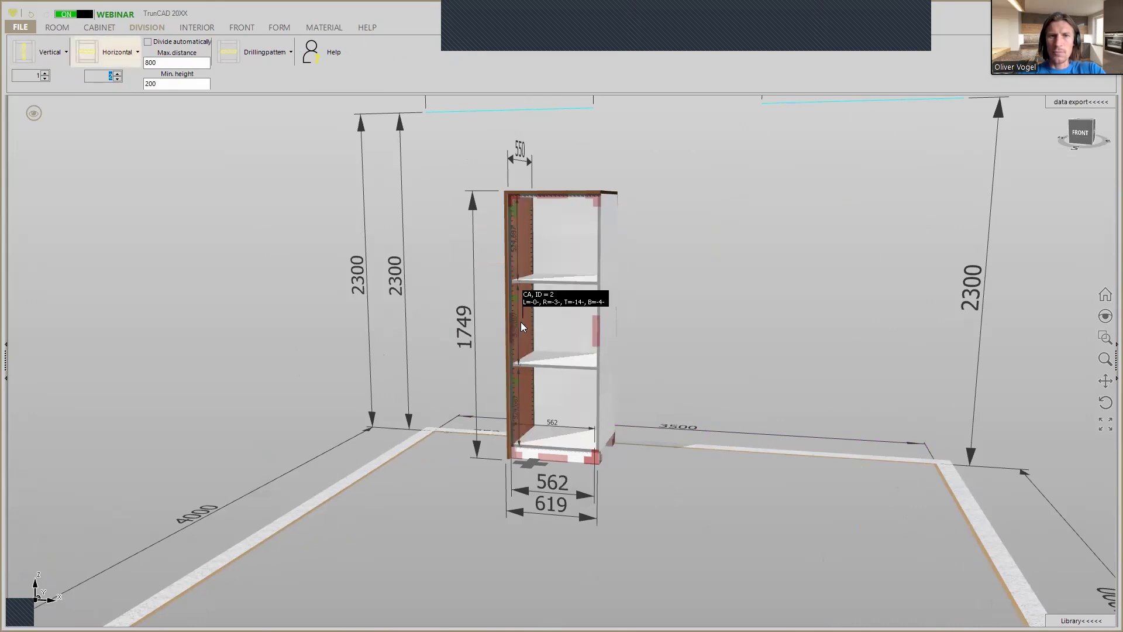
Reduce the middle compartment's height so the compartments above and below it are each 672 mm high.
{"action": "scroll", "coordinate": [639, 319], "scroll_direction": "up", "scroll_amount": 2}
{"action": "scroll", "coordinate": [637, 317], "scroll_direction": "up", "scroll_amount": 5}
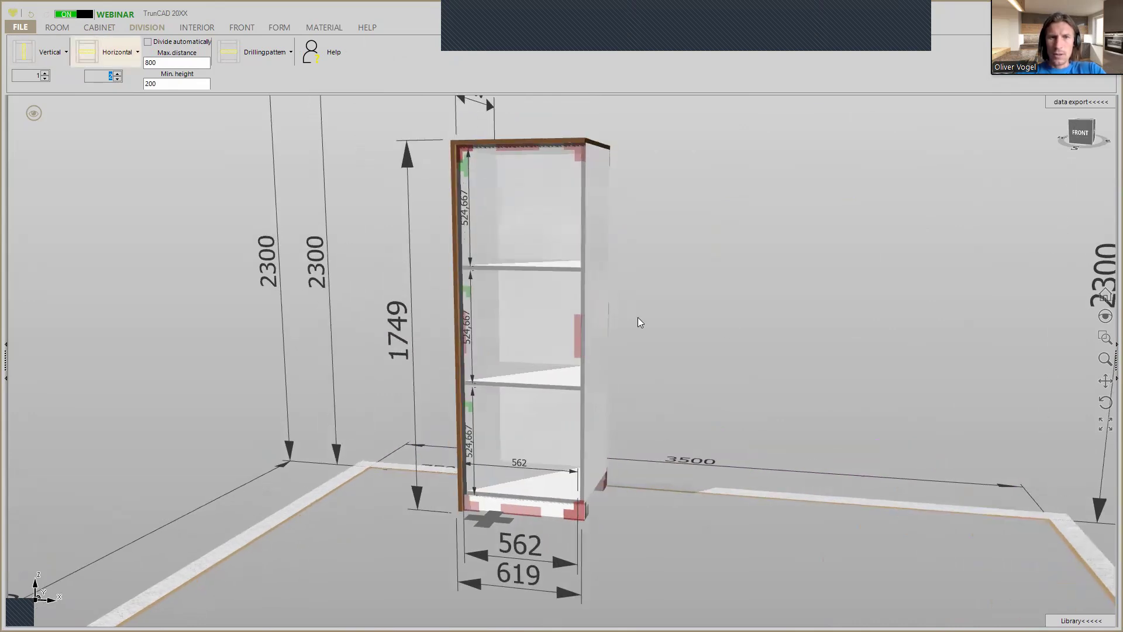
{"action": "right_click", "coordinate": [384, 281]}
{"action": "left_click", "coordinate": [392, 195]}
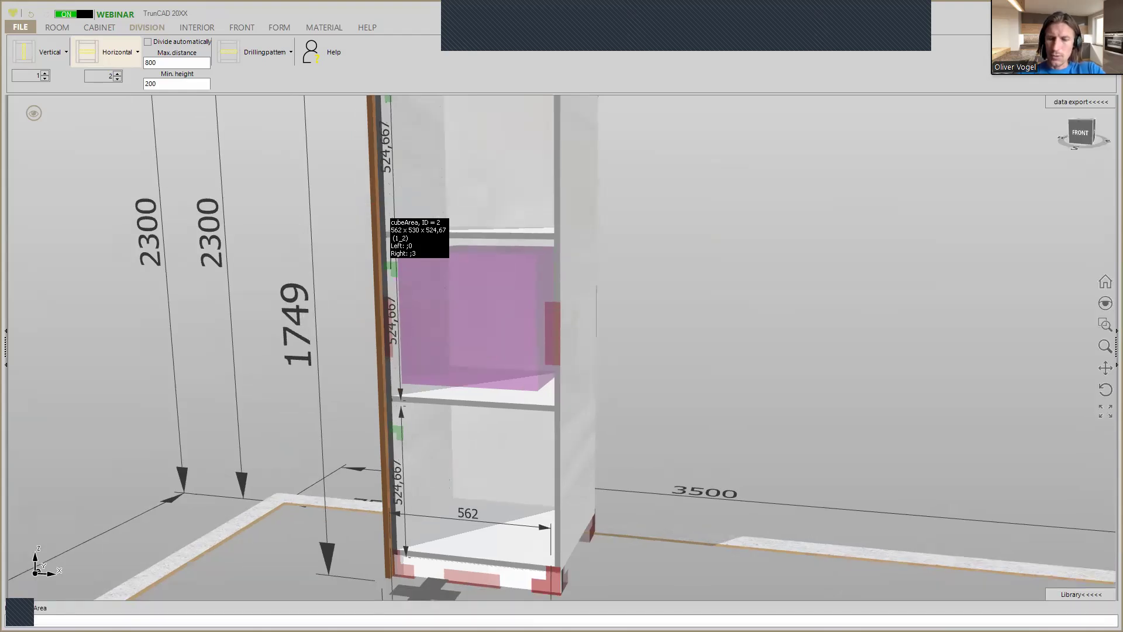
{"action": "key", "text": "Return"}
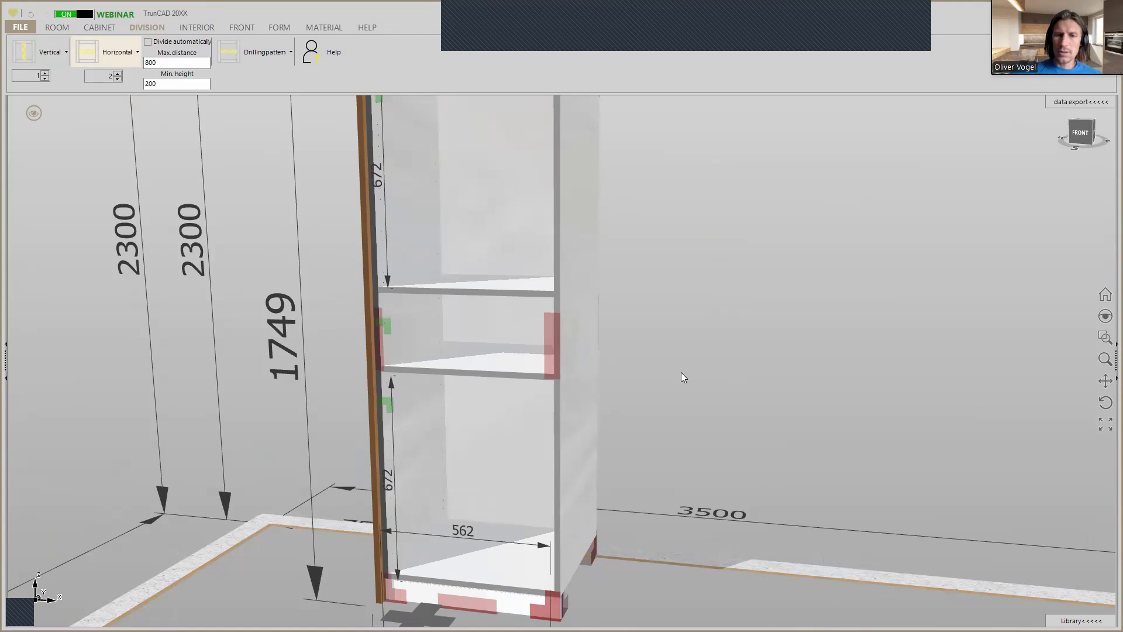
Set the next cabinet to 800 mm wide and 800 mm high and attach it at the lower rear corner of the tall cabinet's right side.
{"action": "middle_click_drag", "start_coordinate": [682, 374], "coordinate": [667, 333]}
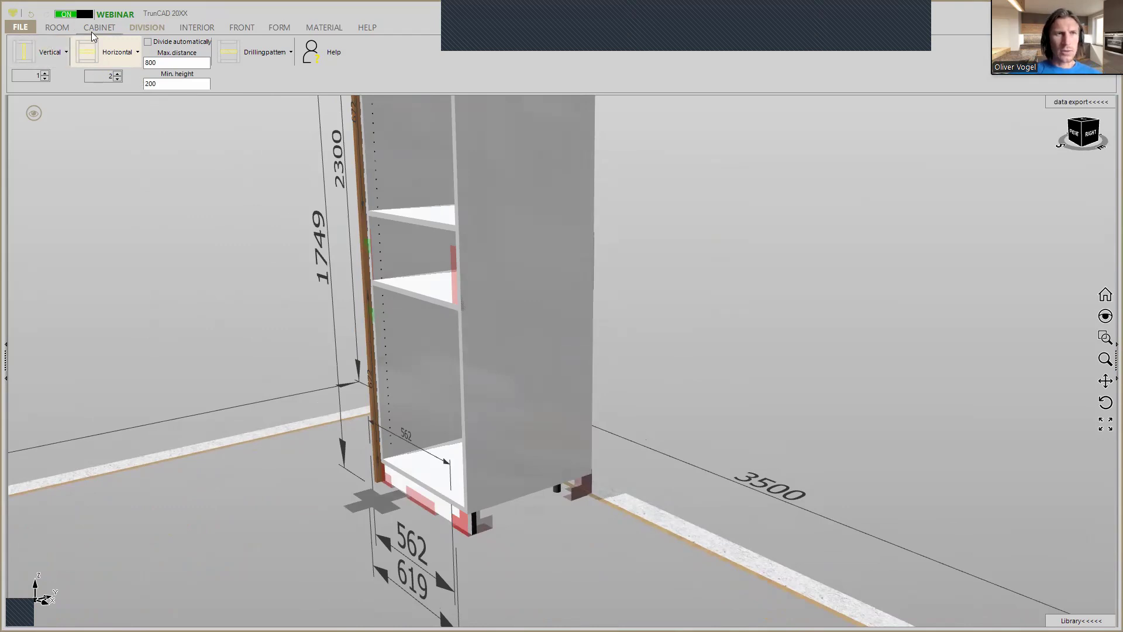
{"action": "left_click", "coordinate": [92, 34]}
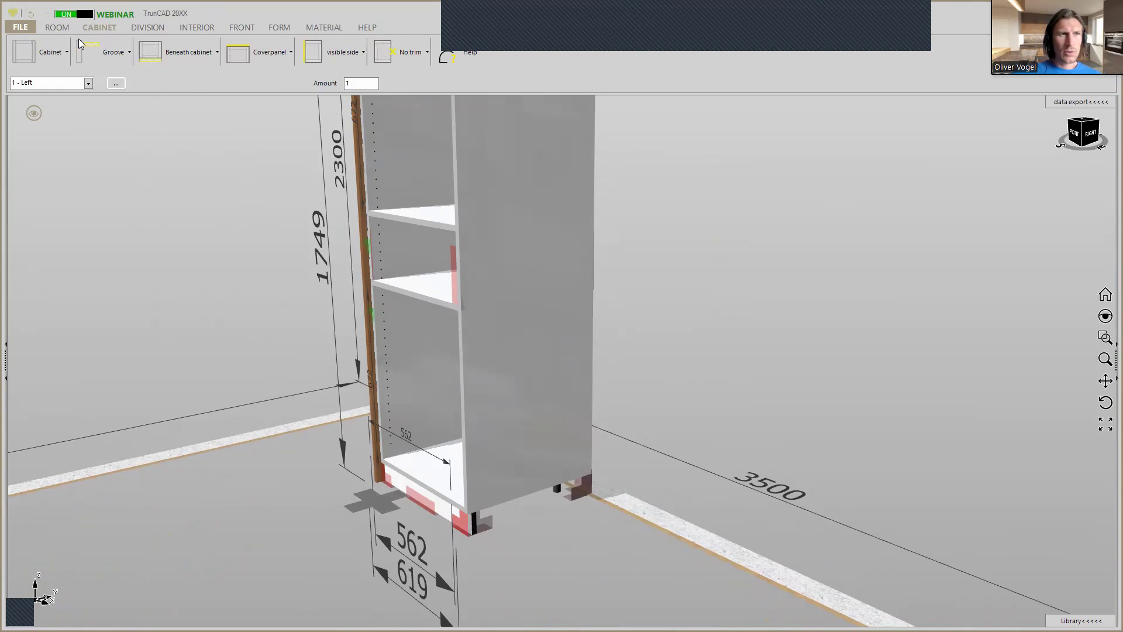
{"action": "left_click", "coordinate": [55, 60]}
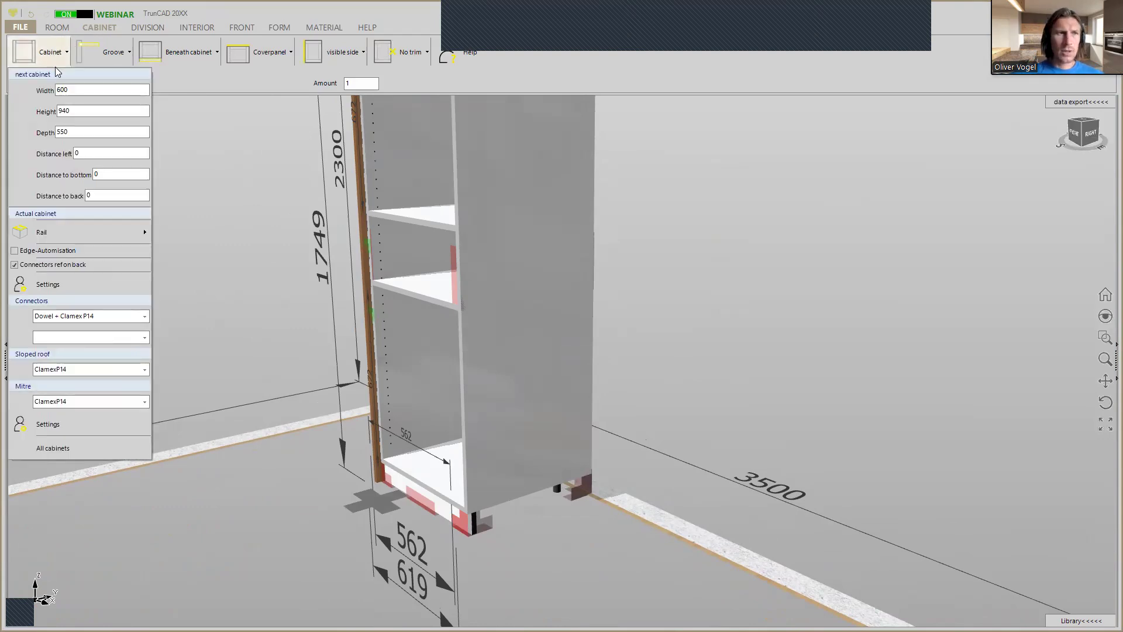
{"action": "left_click_drag", "start_coordinate": [64, 89], "coordinate": [57, 90]}
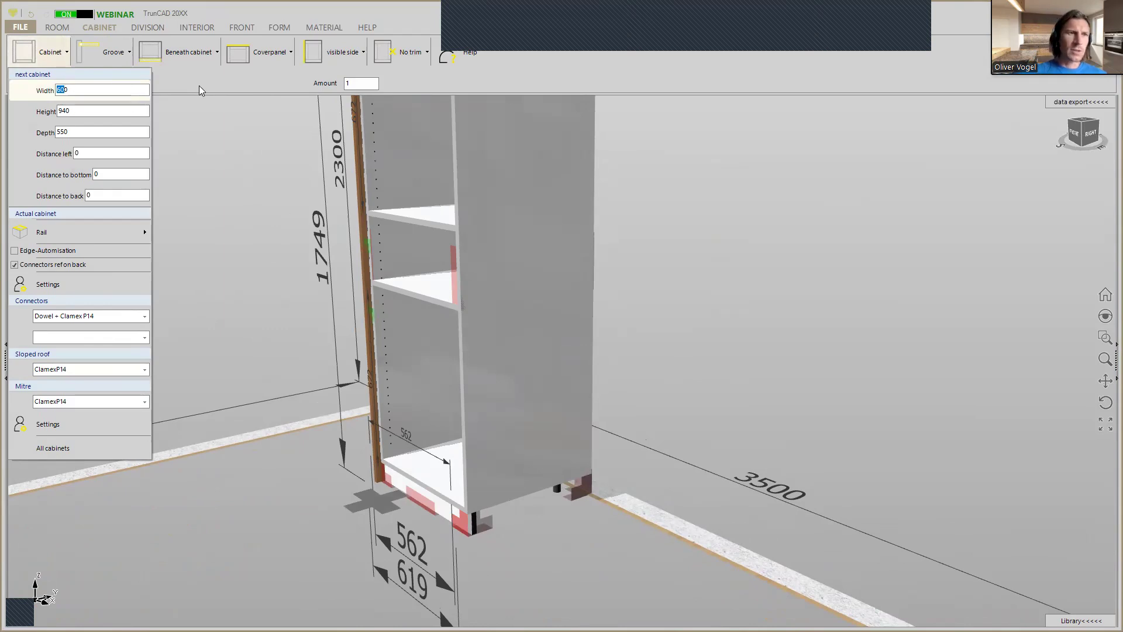
{"action": "type", "text": "80"}
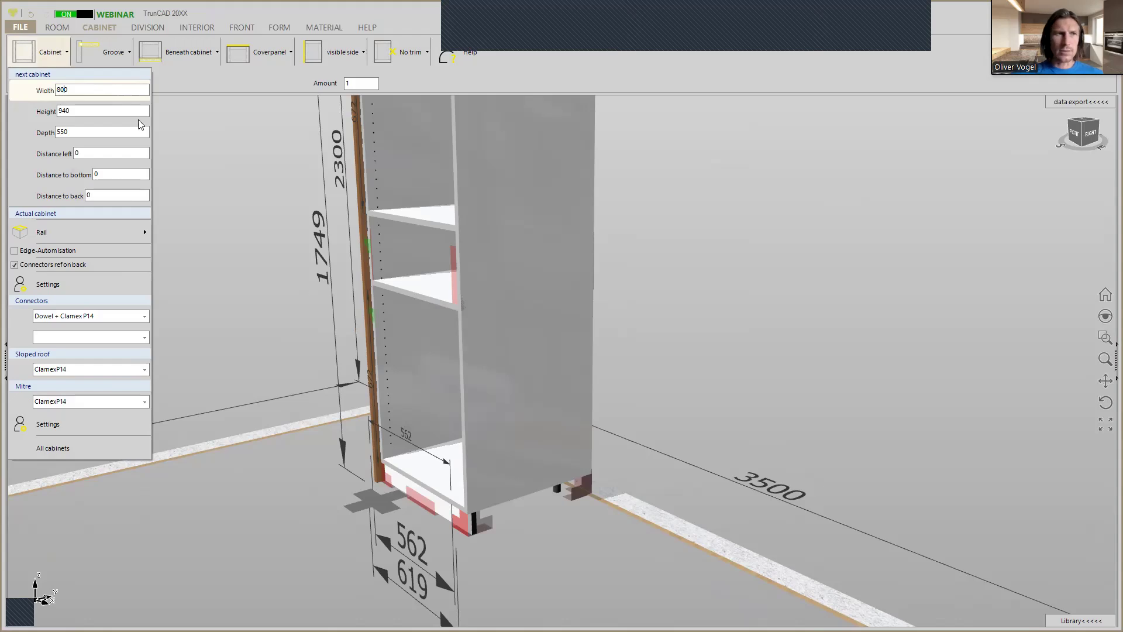
{"action": "double_click", "coordinate": [105, 112]}
{"action": "type", "text": "800"}
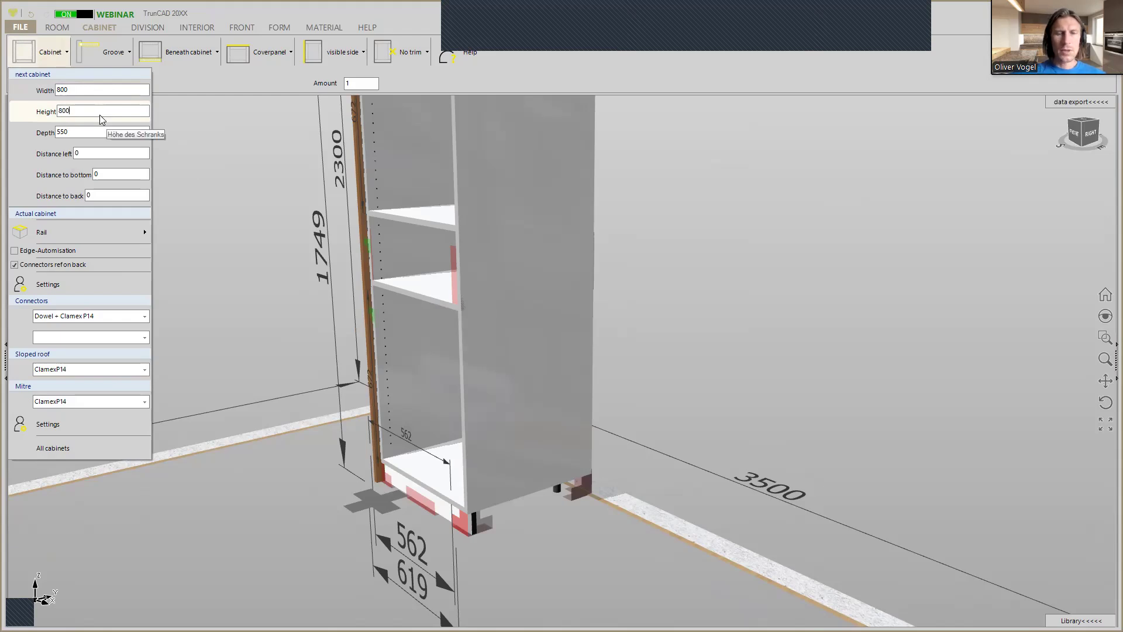
{"action": "scroll", "coordinate": [578, 507], "scroll_direction": "up", "scroll_amount": 3}
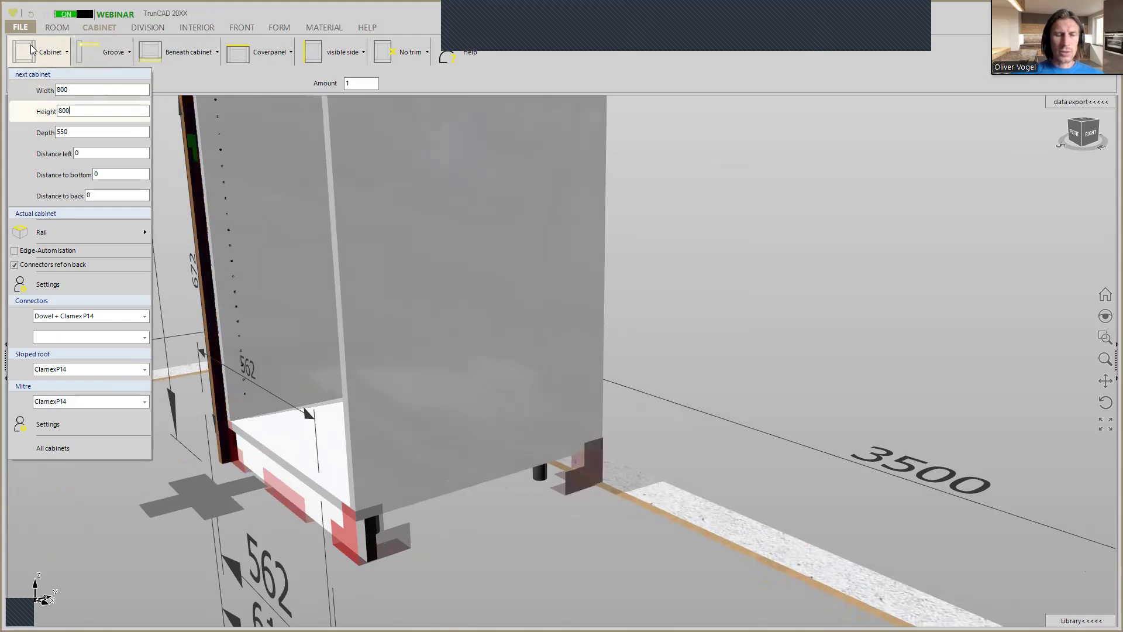
{"action": "left_click", "coordinate": [588, 473]}
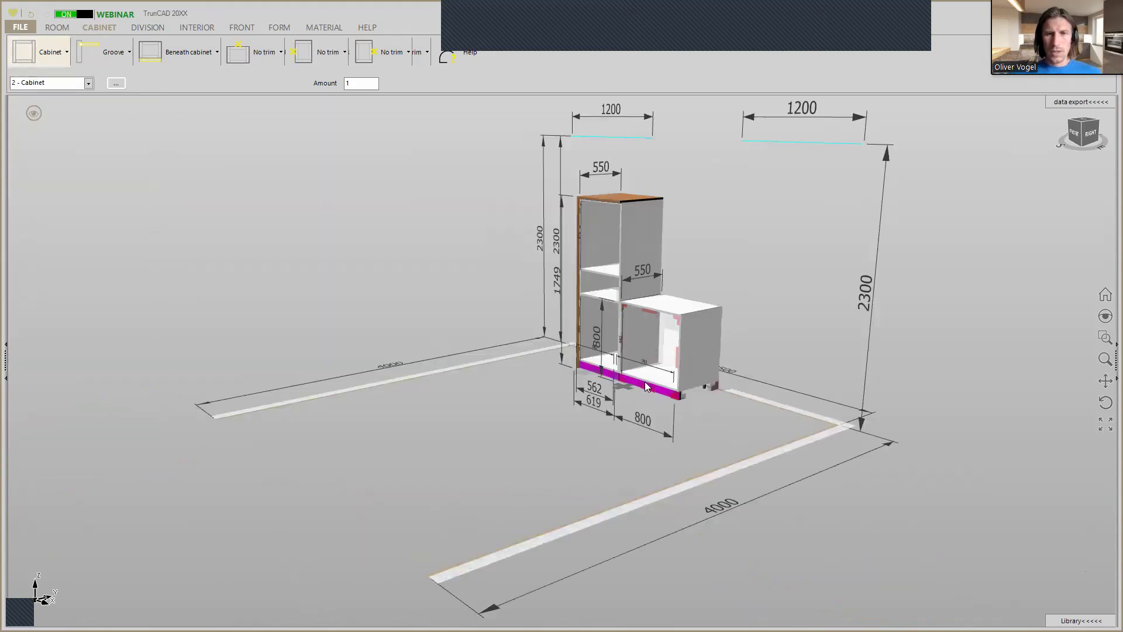
Examine the two cabinets' continuous plinth from back and front and review the low cabinet's plinth settings without changing them.
{"action": "scroll", "coordinate": [645, 382], "scroll_direction": "up", "scroll_amount": 5}
{"action": "middle_click_drag", "start_coordinate": [644, 386], "coordinate": [586, 381]}
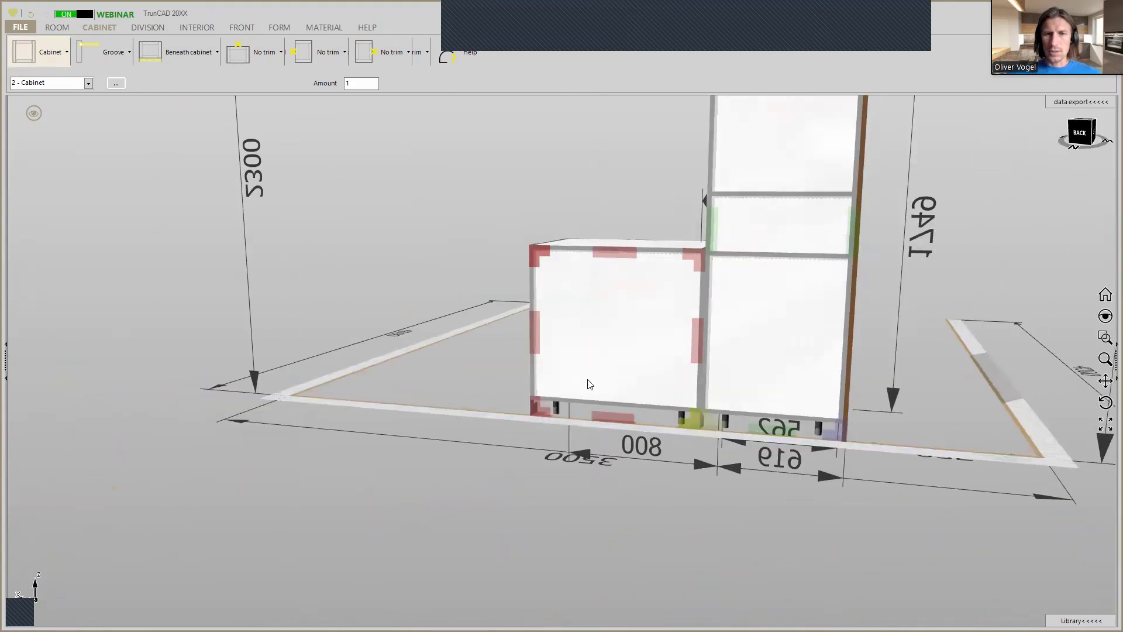
{"action": "scroll", "coordinate": [696, 414], "scroll_direction": "up", "scroll_amount": 3}
{"action": "scroll", "coordinate": [704, 413], "scroll_direction": "down", "scroll_amount": 6}
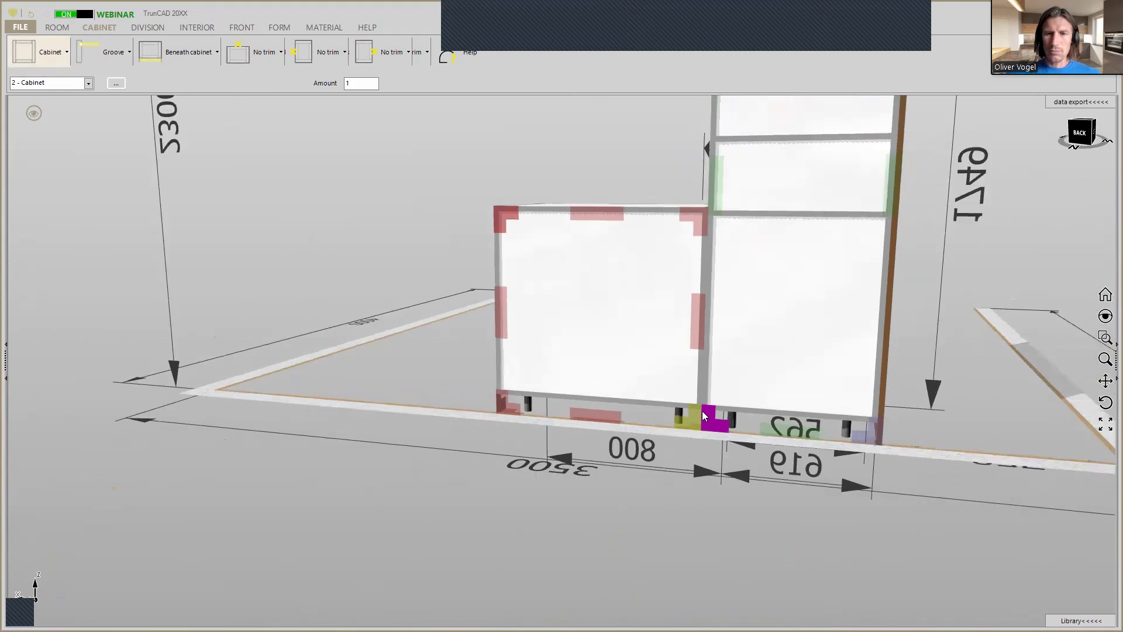
{"action": "middle_click_drag", "start_coordinate": [720, 409], "coordinate": [778, 426]}
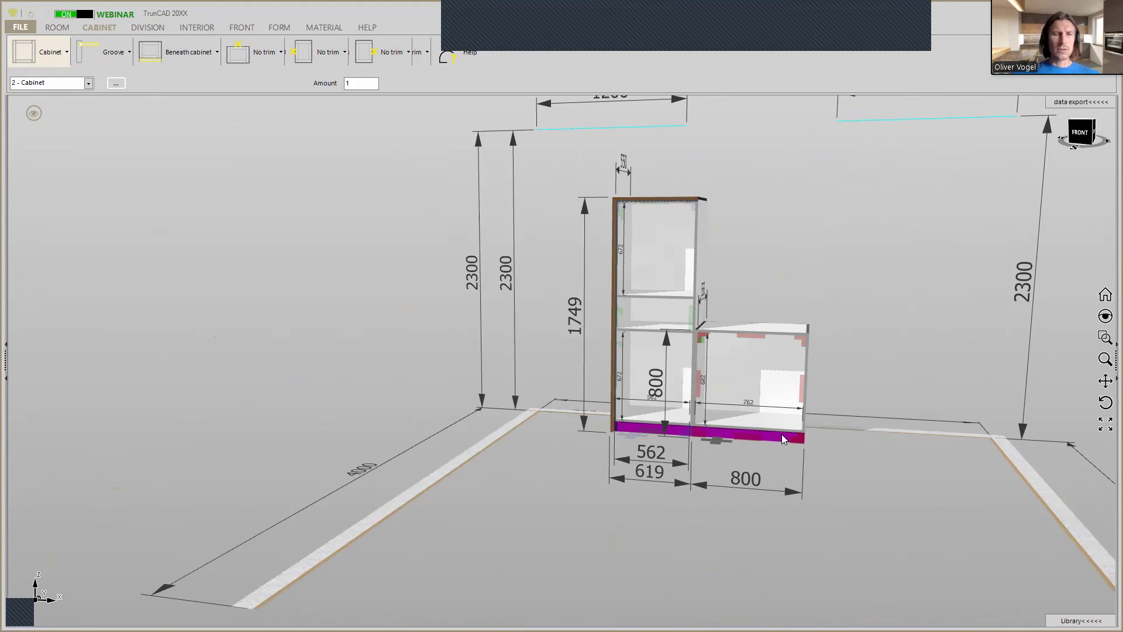
{"action": "scroll", "coordinate": [716, 430], "scroll_direction": "up", "scroll_amount": 2}
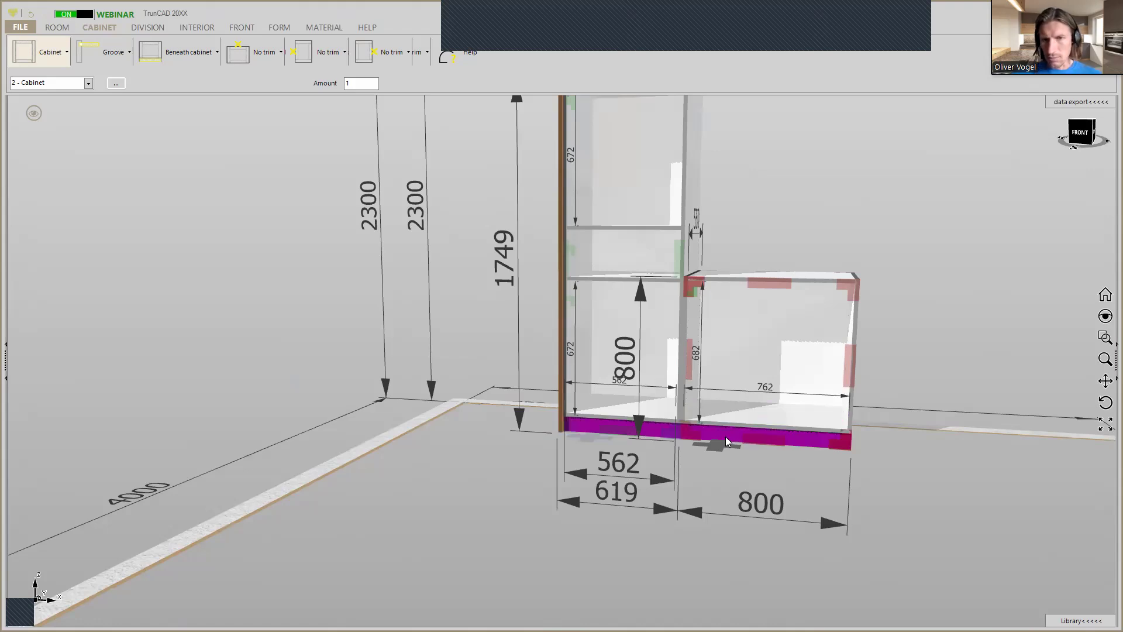
{"action": "left_click", "coordinate": [202, 54]}
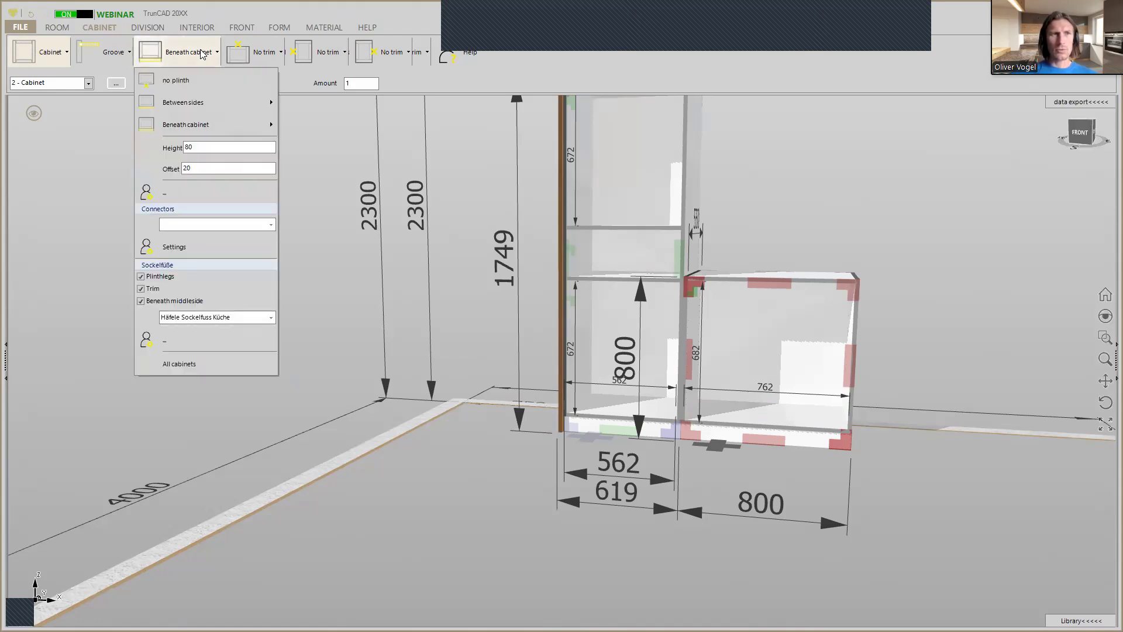
{"action": "left_click", "coordinate": [161, 199]}
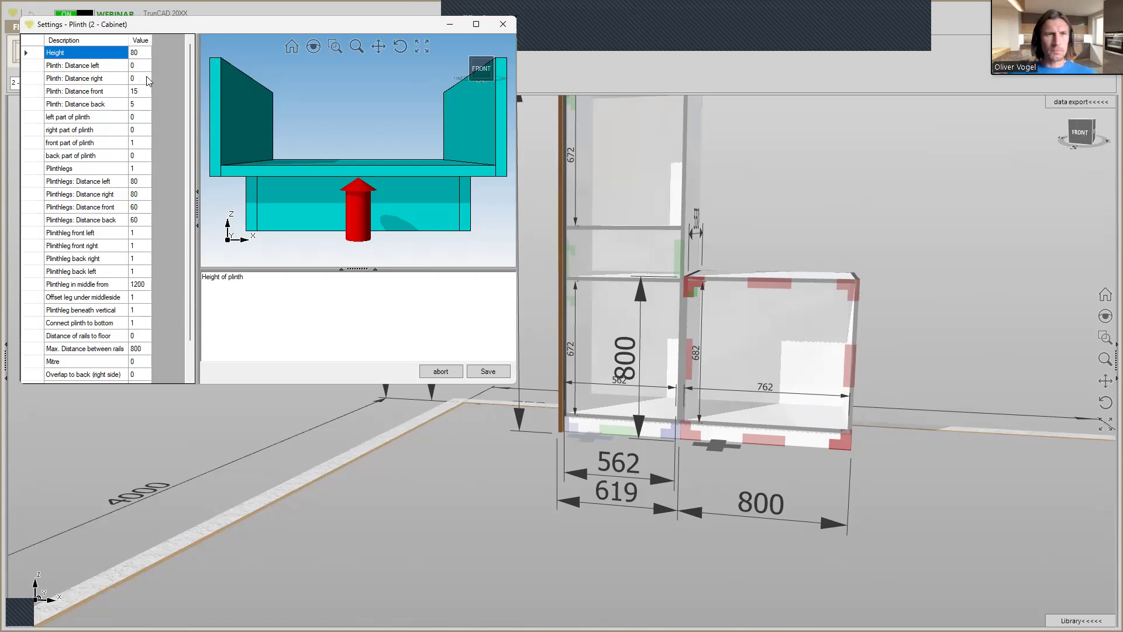
{"action": "left_click", "coordinate": [504, 26]}
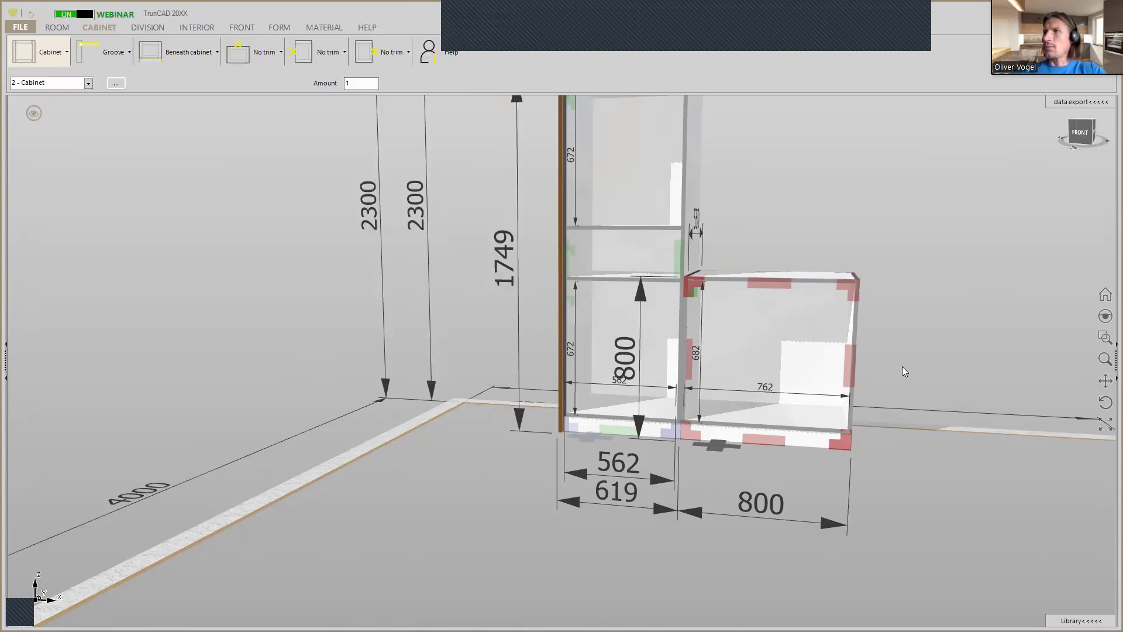
Set the next cabinet's height to 230 mm, keeping the 800 mm width, and attach it at the low cabinet's upper rear corner beside the tall cabinet.
{"action": "mouse_move", "coordinate": [733, 253]}
{"action": "middle_mouse_down"}
{"action": "mouse_move", "coordinate": [687, 286]}
{"action": "mouse_move", "coordinate": [651, 285]}
{"action": "middle_mouse_up"}
{"action": "scroll", "coordinate": [809, 239], "scroll_direction": "up", "scroll_amount": 2}
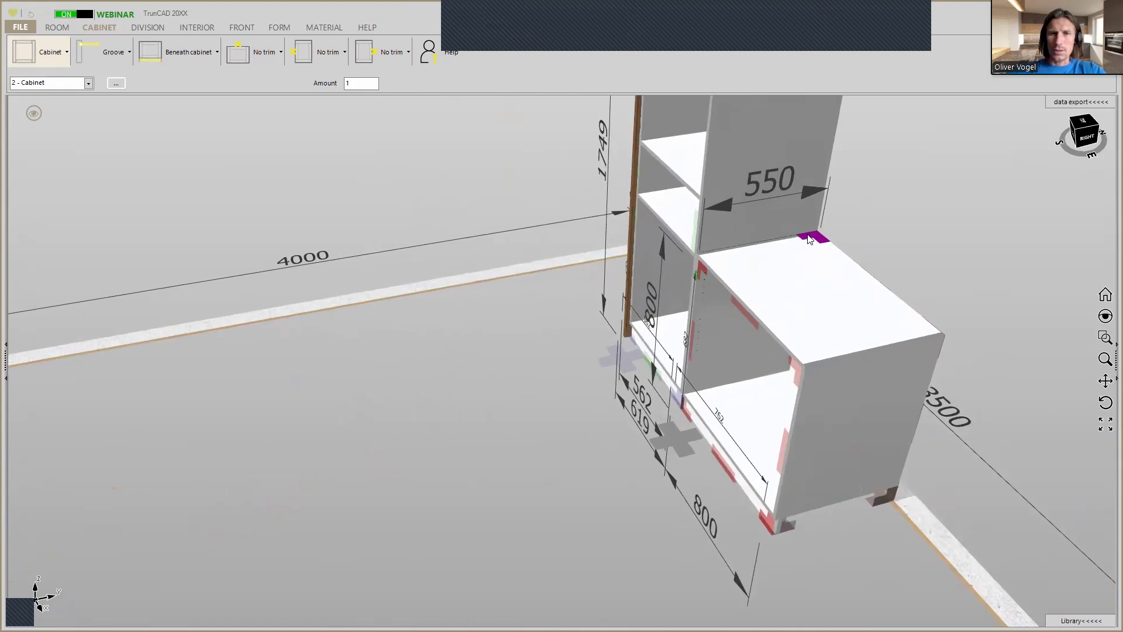
{"action": "scroll", "coordinate": [812, 243], "scroll_direction": "up", "scroll_amount": 3}
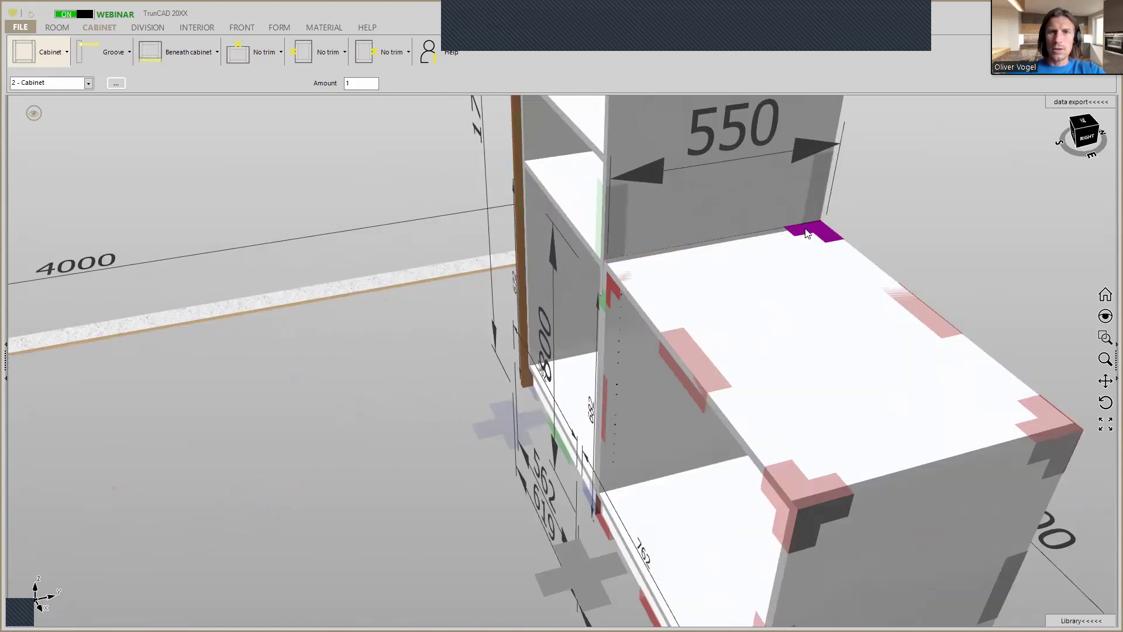
{"action": "left_click", "coordinate": [715, 207]}
{"action": "left_click", "coordinate": [48, 60]}
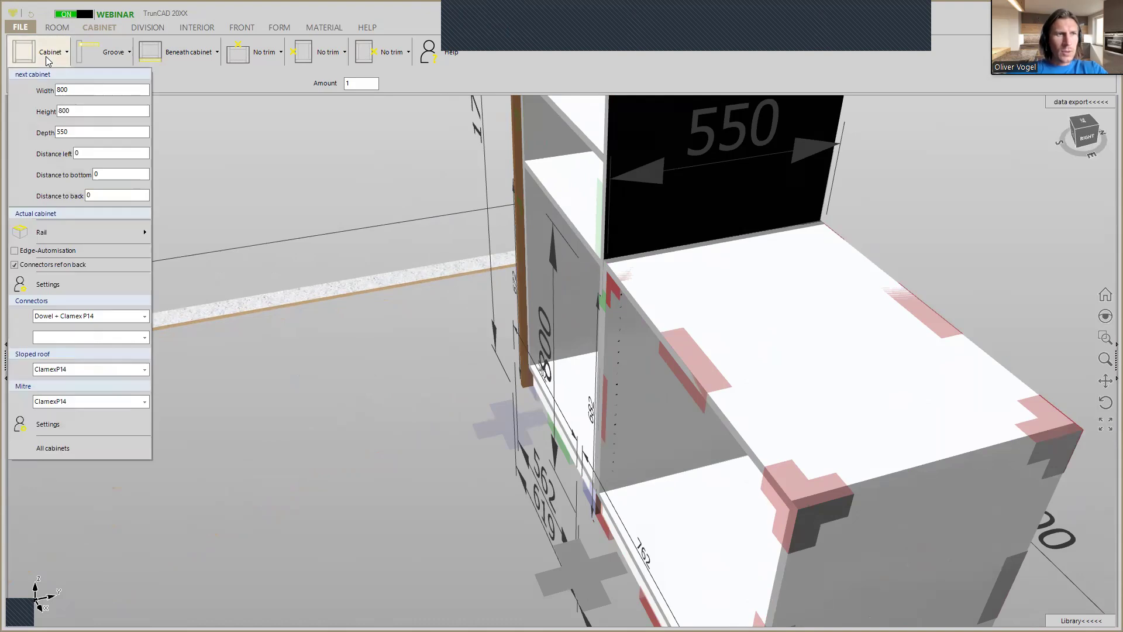
{"action": "double_click", "coordinate": [79, 90]}
{"action": "double_click", "coordinate": [75, 112]}
{"action": "type", "text": "230"}
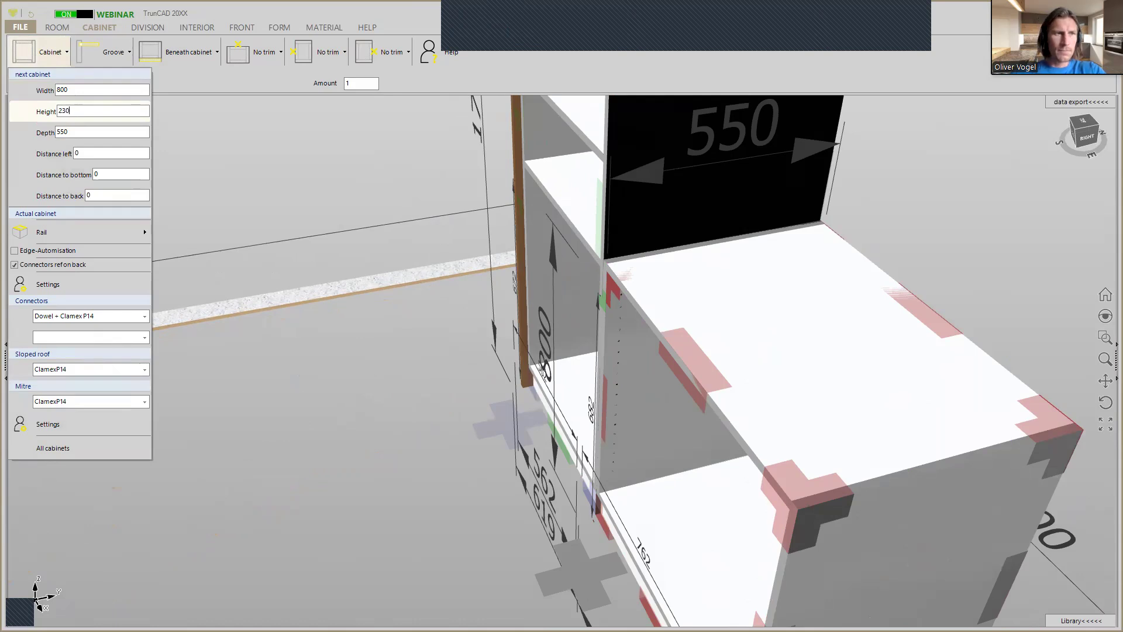
{"action": "left_click_drag", "start_coordinate": [32, 57], "coordinate": [117, 135]}
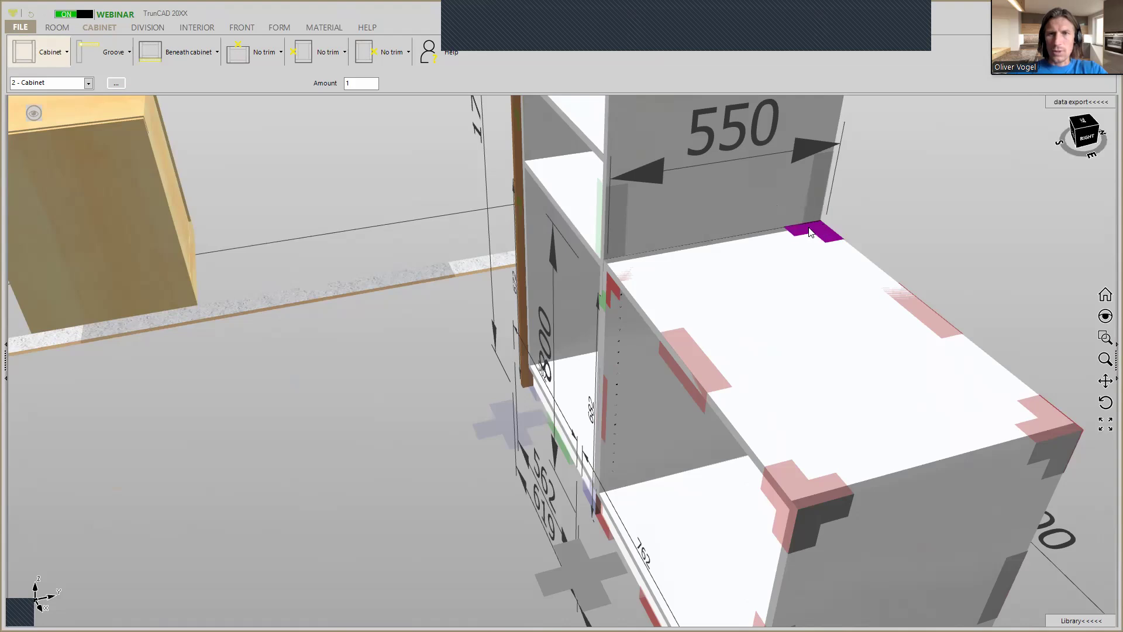
{"action": "scroll", "coordinate": [807, 222], "scroll_direction": "up", "scroll_amount": 4}
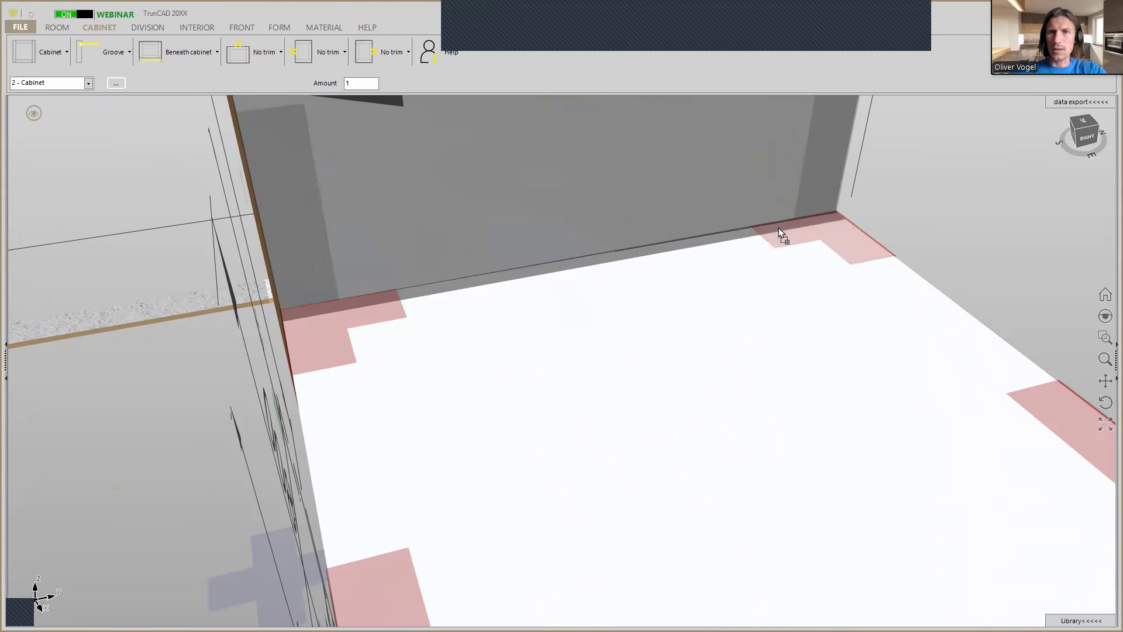
{"action": "left_click", "coordinate": [854, 244]}
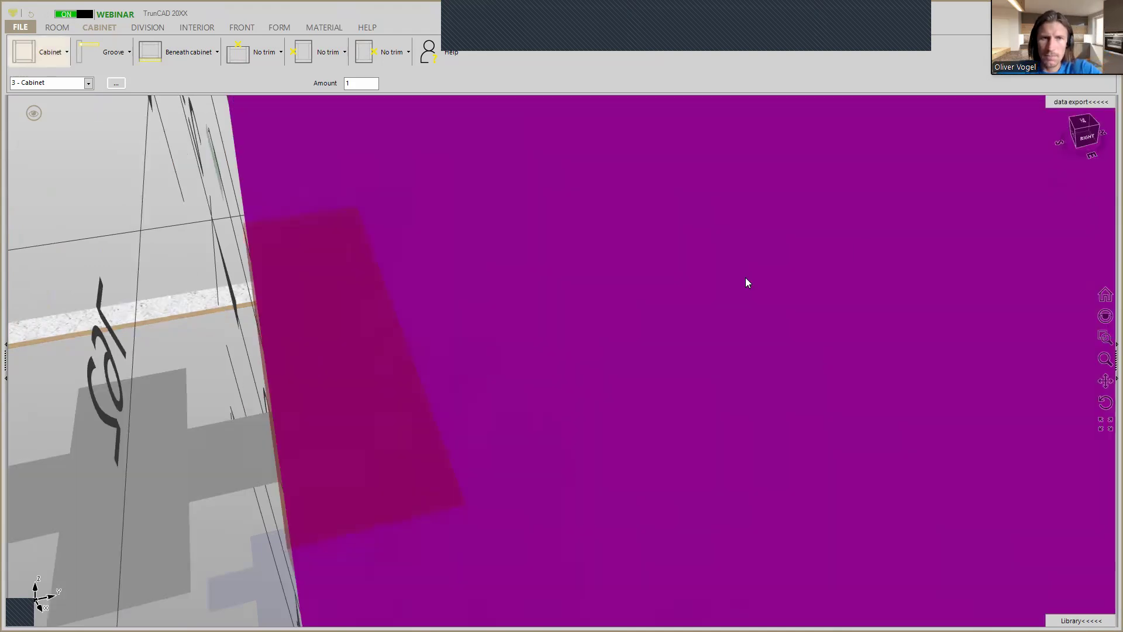
Turn off the plinth trim and plinth legs for the 230 mm high cabinet and set it to no plinth.
{"action": "scroll", "coordinate": [746, 287], "scroll_direction": "down", "scroll_amount": 8}
{"action": "middle_click_drag", "start_coordinate": [747, 306], "coordinate": [646, 347]}
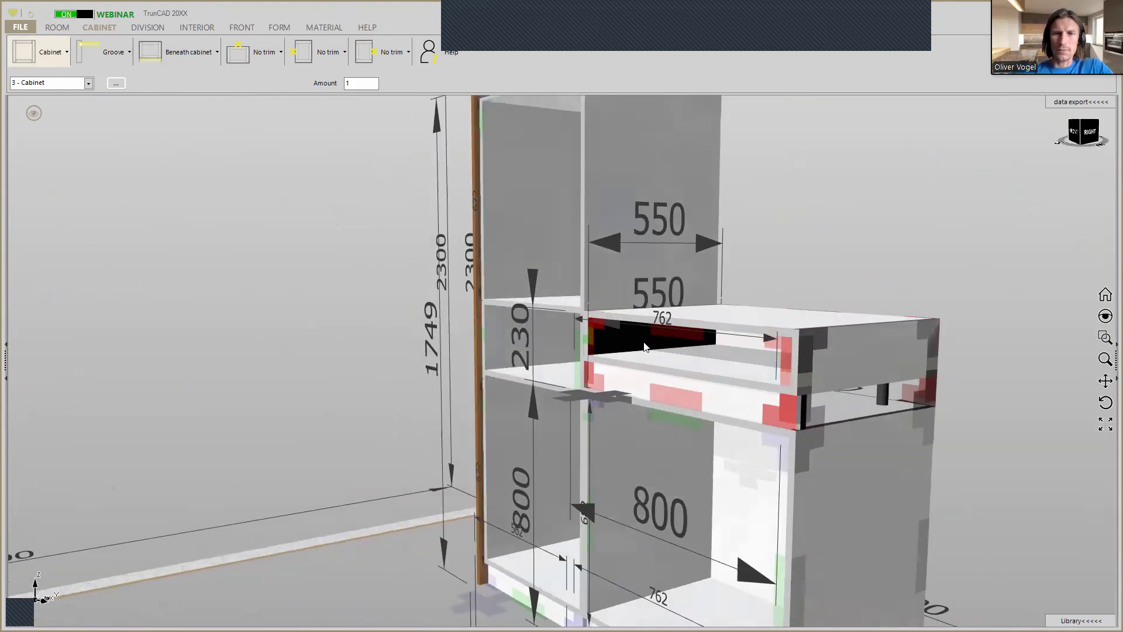
{"action": "left_click", "coordinate": [183, 59]}
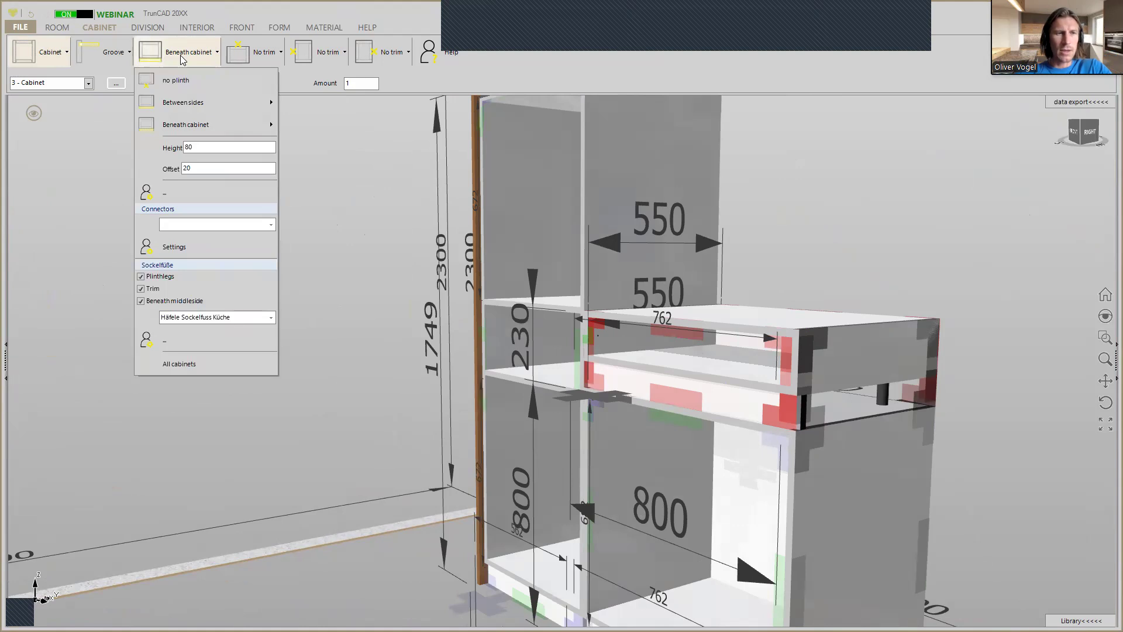
{"action": "left_click", "coordinate": [141, 285]}
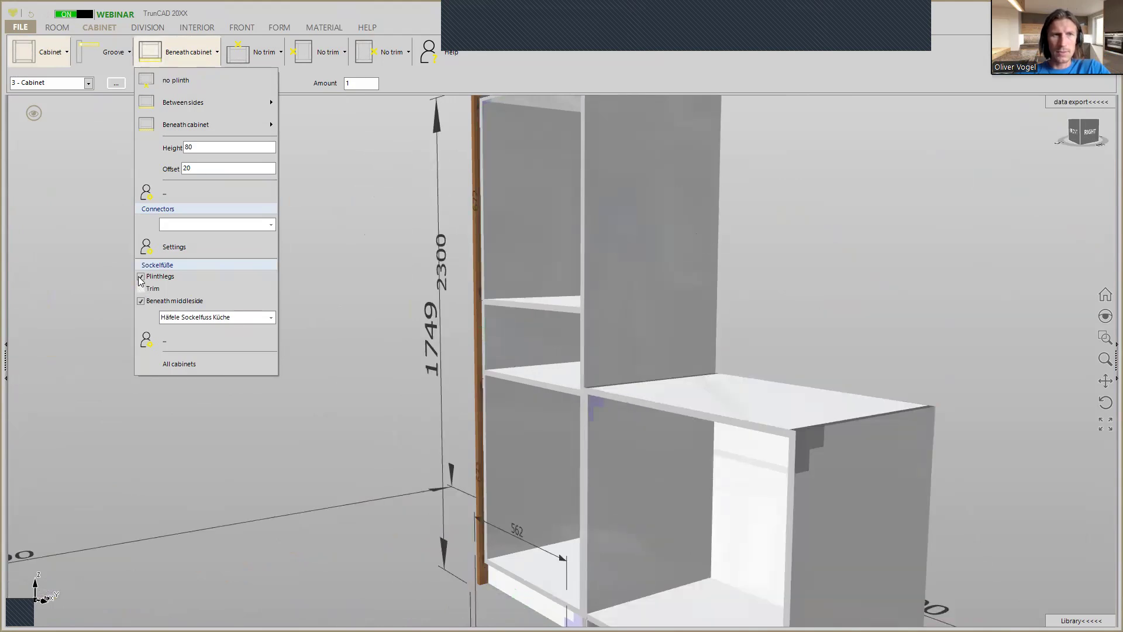
{"action": "left_click", "coordinate": [141, 276]}
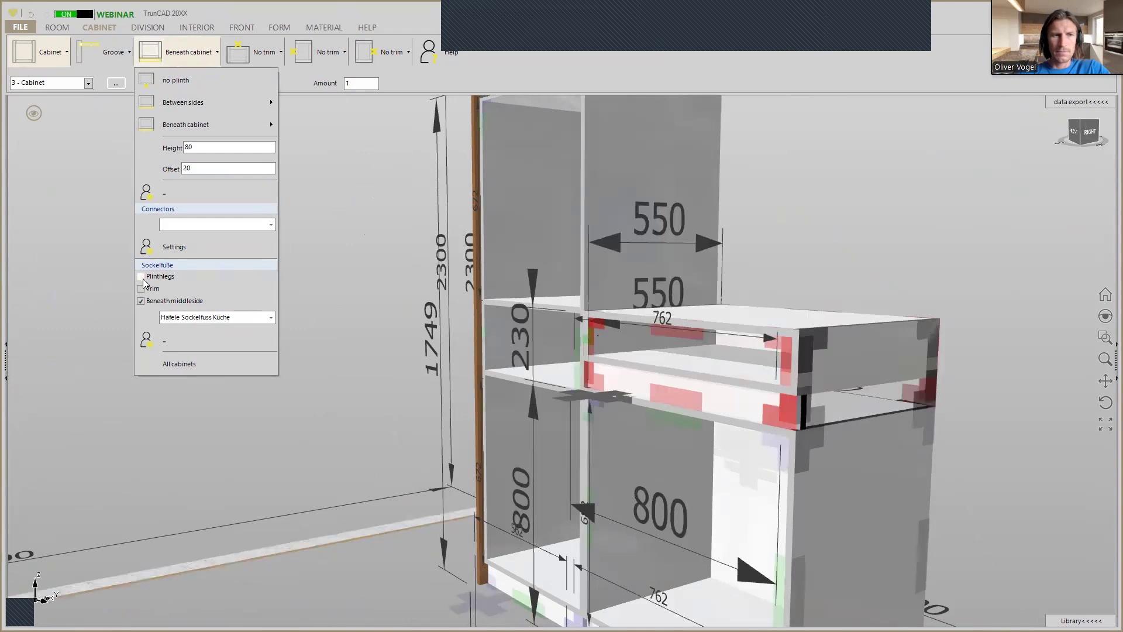
{"action": "mouse_move", "coordinate": [195, 103]}
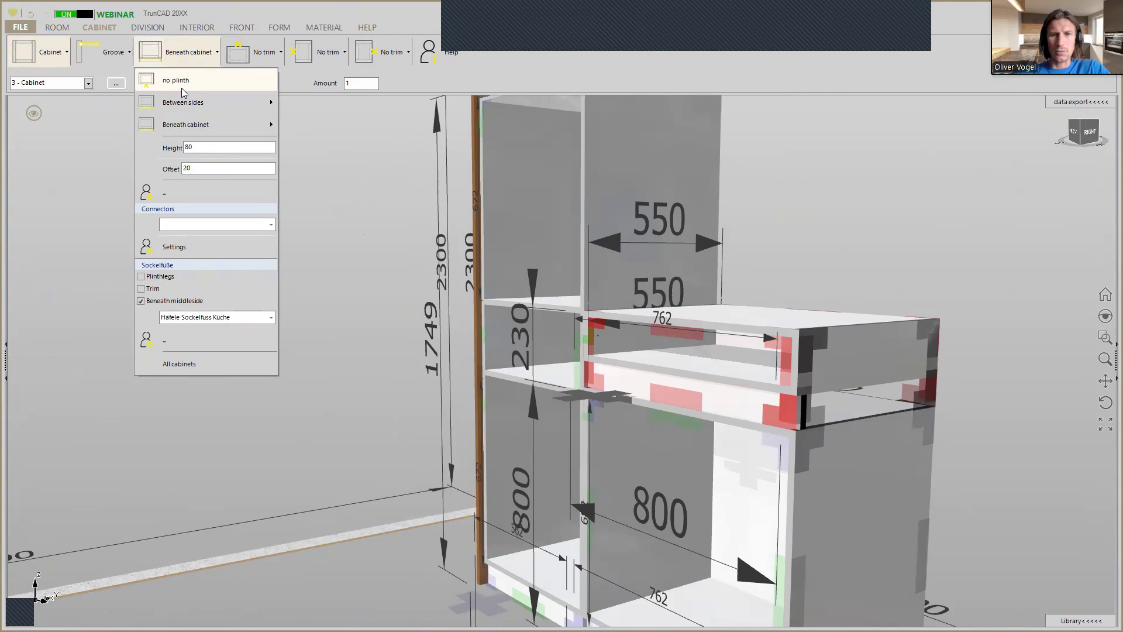
{"action": "left_click", "coordinate": [182, 90]}
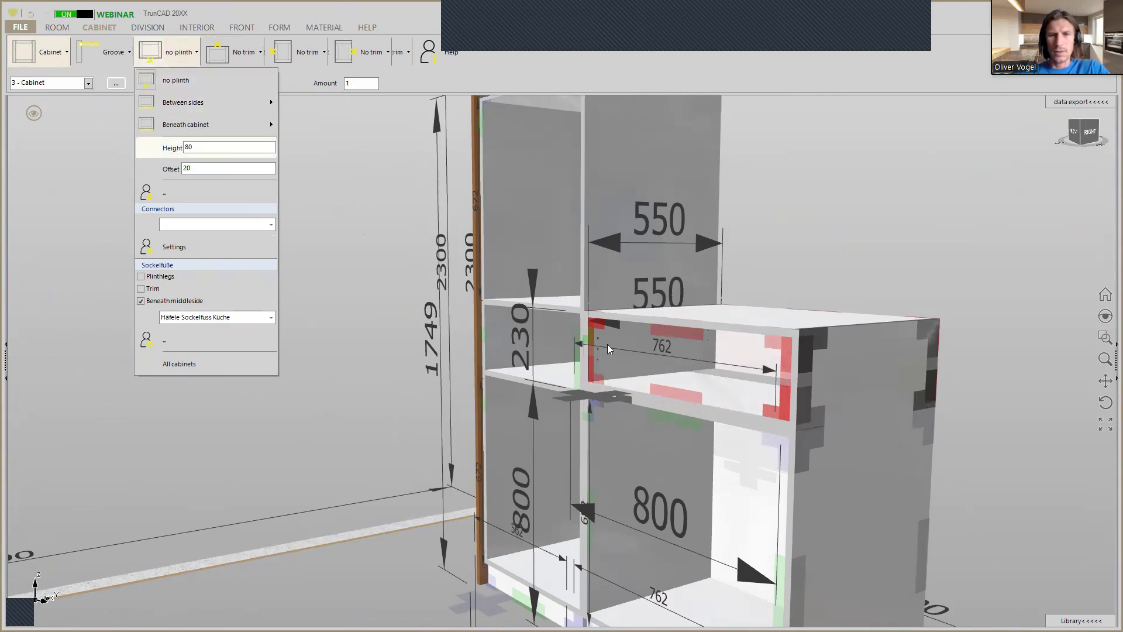
Set the depth of the 230 mm high cabinet to 571 mm through its depth dimension.
{"action": "scroll", "coordinate": [827, 260], "scroll_direction": "down", "scroll_amount": 3}
{"action": "scroll", "coordinate": [826, 260], "scroll_direction": "up", "scroll_amount": 5}
{"action": "mouse_move", "coordinate": [826, 258]}
{"action": "middle_mouse_down"}
{"action": "mouse_move", "coordinate": [804, 249]}
{"action": "mouse_move", "coordinate": [809, 258]}
{"action": "middle_mouse_up"}
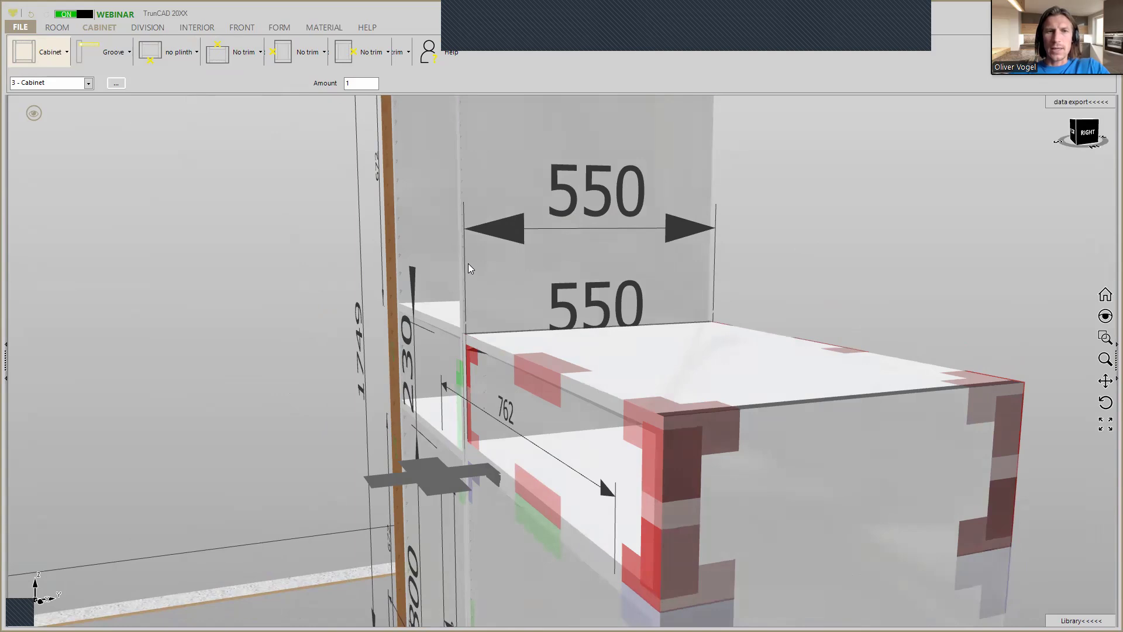
{"action": "double_click", "coordinate": [492, 228]}
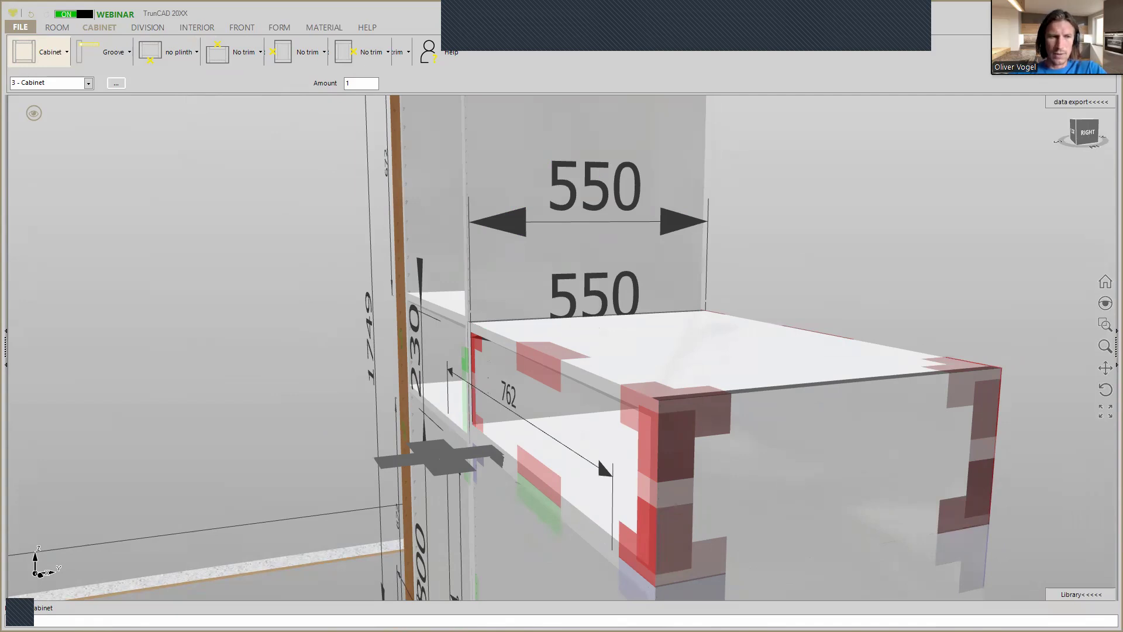
{"action": "key", "text": "ctrl+z"}
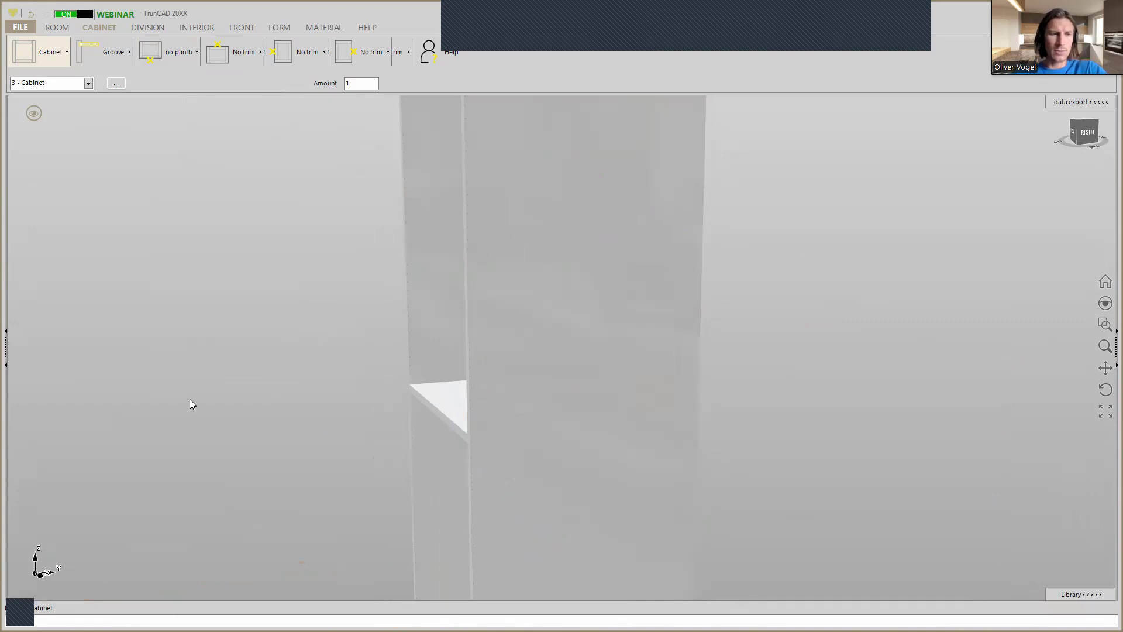
{"action": "left_click", "coordinate": [50, 608]}
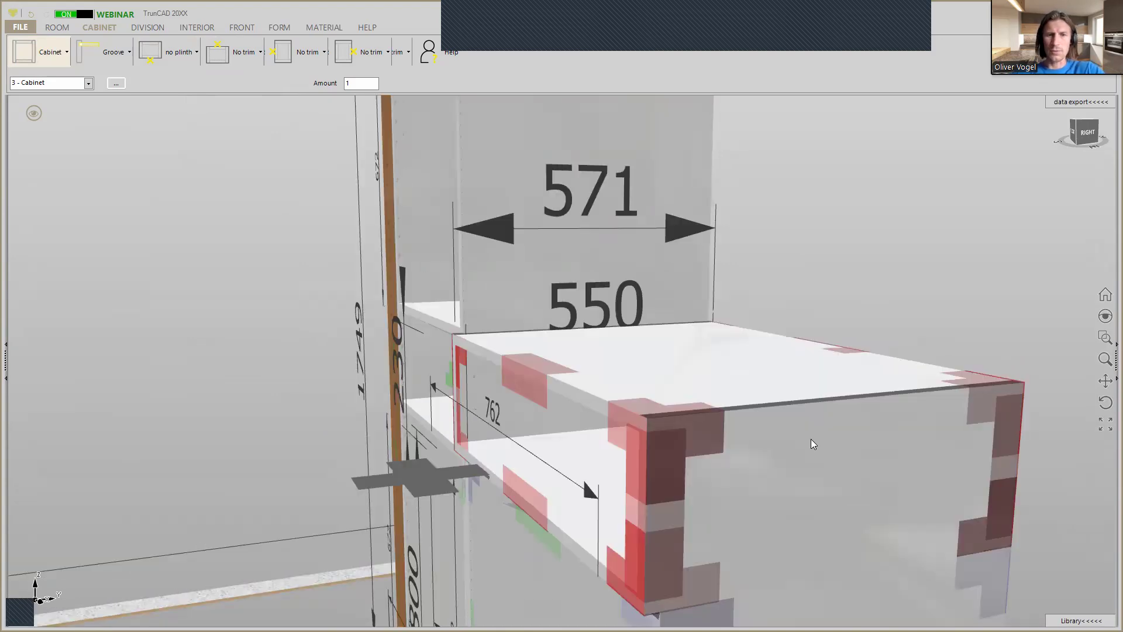
Examine how the deeper cabinet sits against its neighbours from the side and front, and review its left trim options without changing them.
{"action": "scroll", "coordinate": [838, 439], "scroll_direction": "down", "scroll_amount": 2}
{"action": "mouse_move", "coordinate": [824, 455]}
{"action": "middle_mouse_down"}
{"action": "mouse_move", "coordinate": [789, 439]}
{"action": "mouse_move", "coordinate": [873, 451]}
{"action": "mouse_move", "coordinate": [831, 460]}
{"action": "middle_mouse_up"}
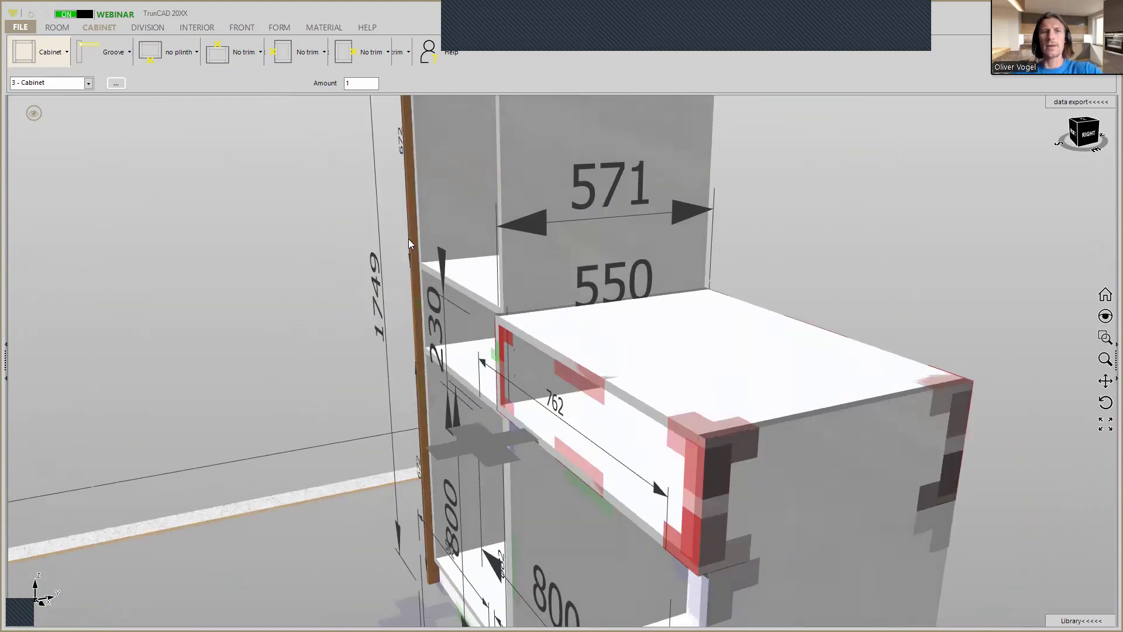
{"action": "scroll", "coordinate": [408, 239], "scroll_direction": "down", "scroll_amount": 4}
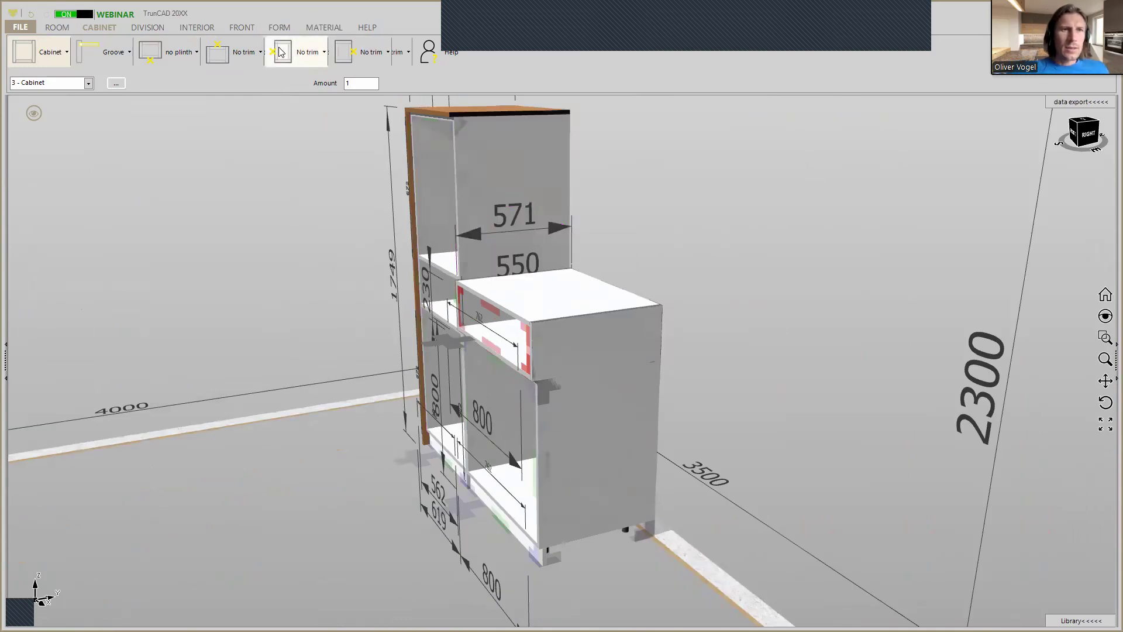
{"action": "left_click", "coordinate": [305, 54]}
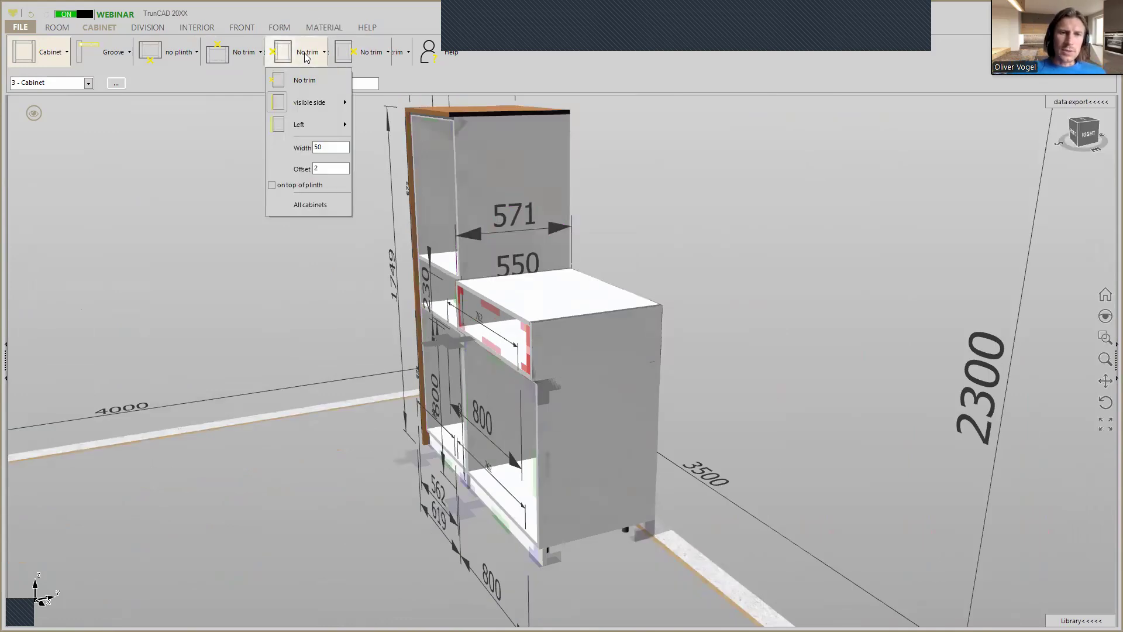
{"action": "left_click", "coordinate": [306, 56]}
{"action": "middle_click_drag", "start_coordinate": [760, 257], "coordinate": [805, 254]}
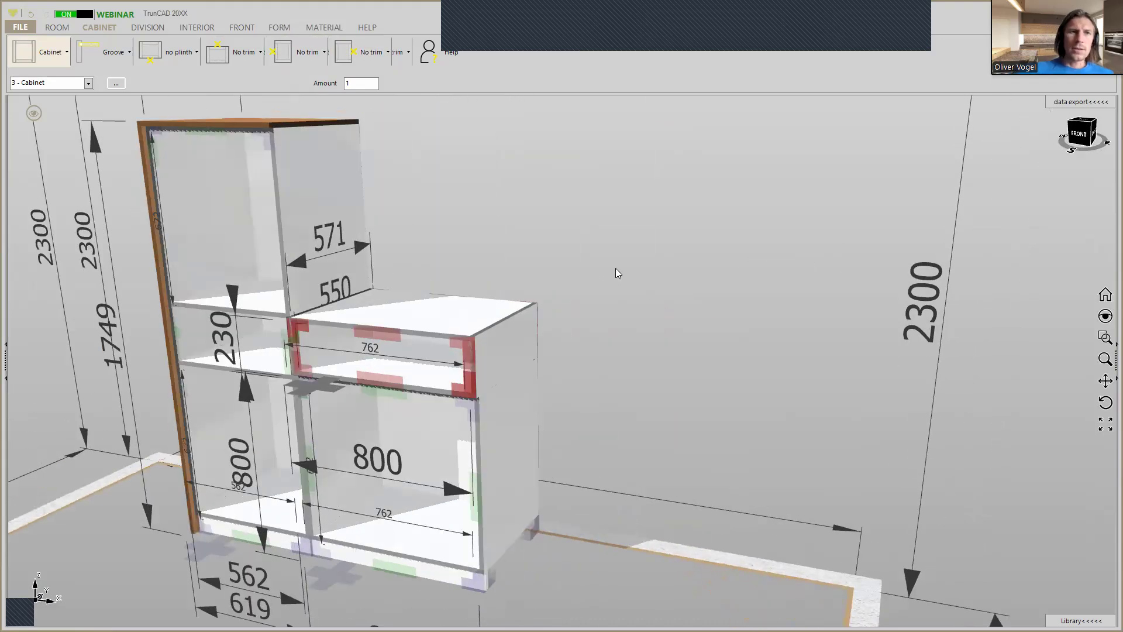
{"action": "scroll", "coordinate": [322, 193], "scroll_direction": "up", "scroll_amount": 2}
{"action": "scroll", "coordinate": [351, 181], "scroll_direction": "down", "scroll_amount": 2}
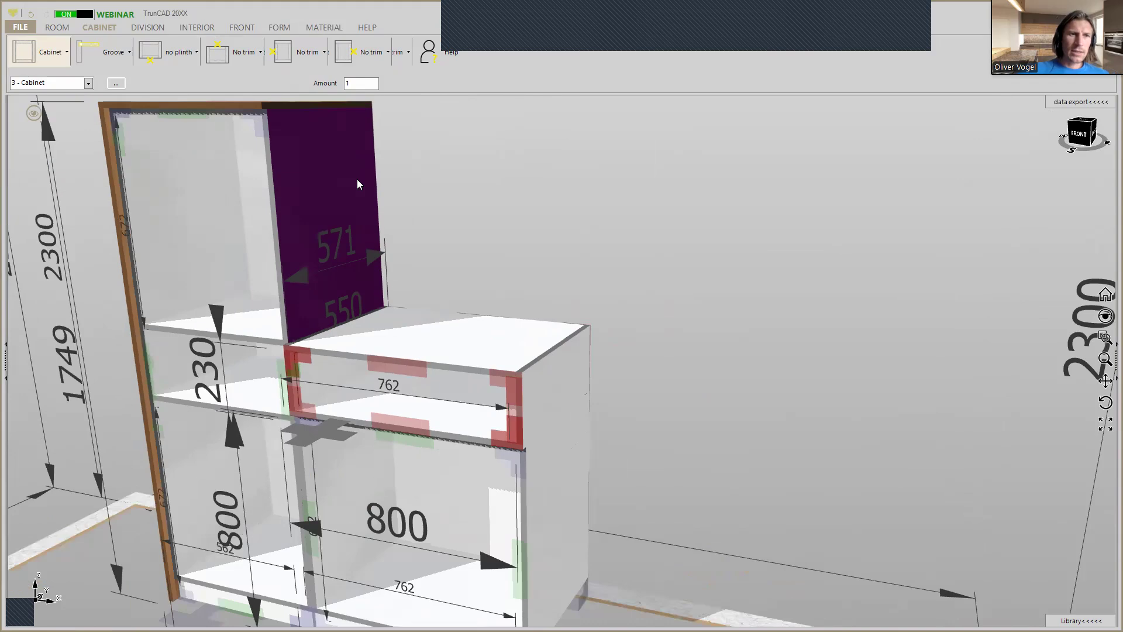
{"action": "middle_click_drag", "start_coordinate": [364, 178], "coordinate": [369, 209]}
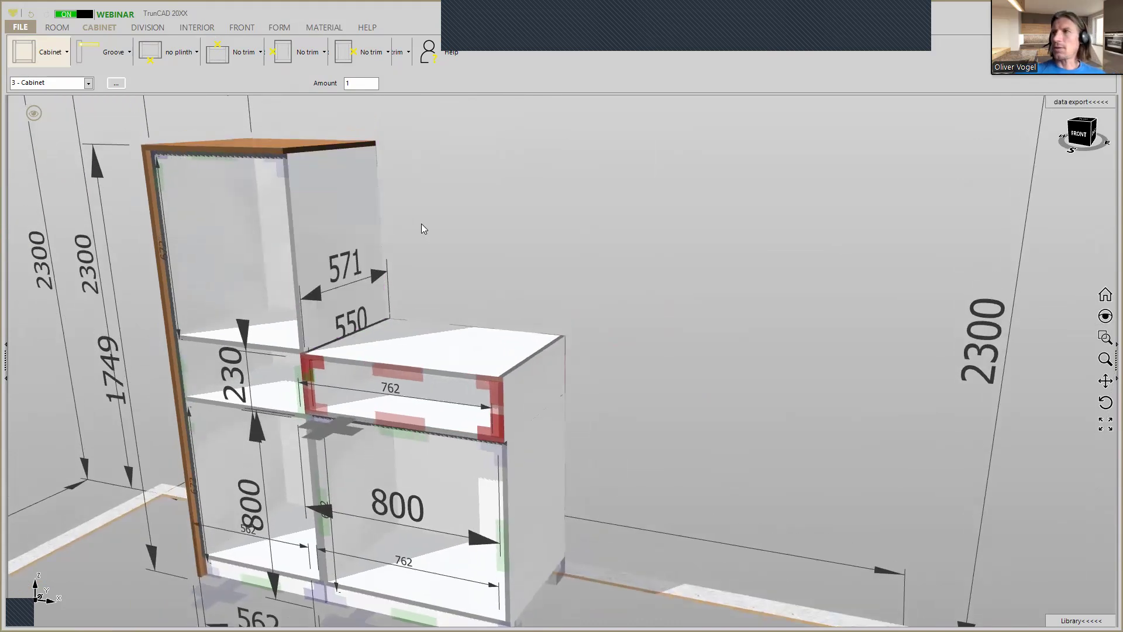
Attach a copy of the 230 mm high cabinet on top of it at its upper rear corner beside the tall cabinet.
{"action": "scroll", "coordinate": [423, 255], "scroll_direction": "up", "scroll_amount": 2}
{"action": "middle_click_drag", "start_coordinate": [422, 255], "coordinate": [416, 287]}
{"action": "scroll", "coordinate": [392, 325], "scroll_direction": "up", "scroll_amount": 4}
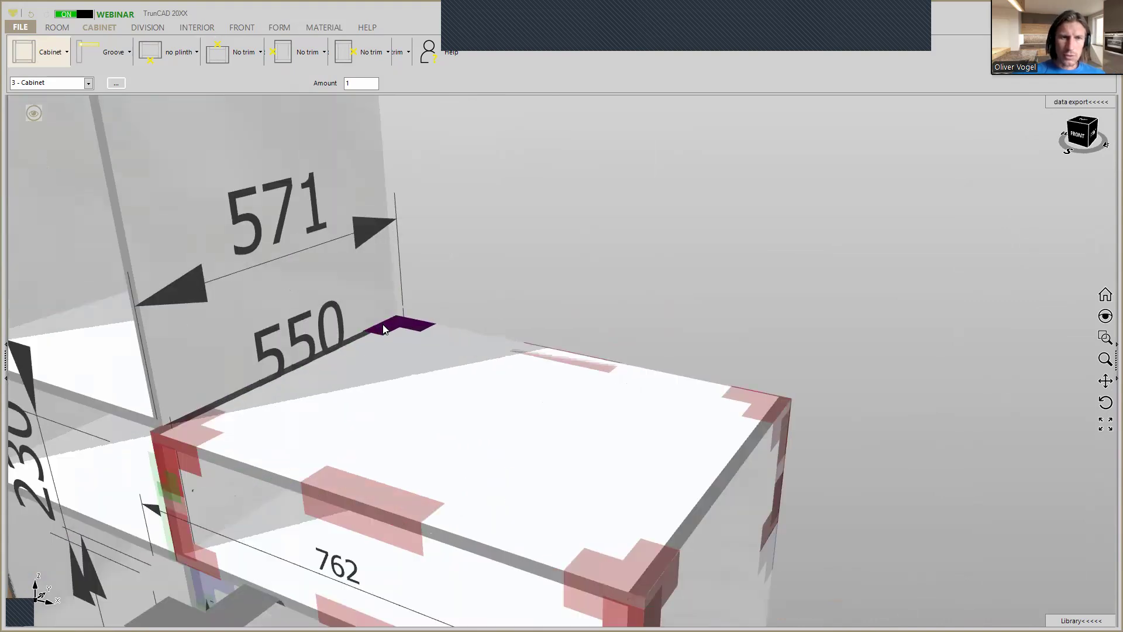
{"action": "right_click", "coordinate": [412, 326]}
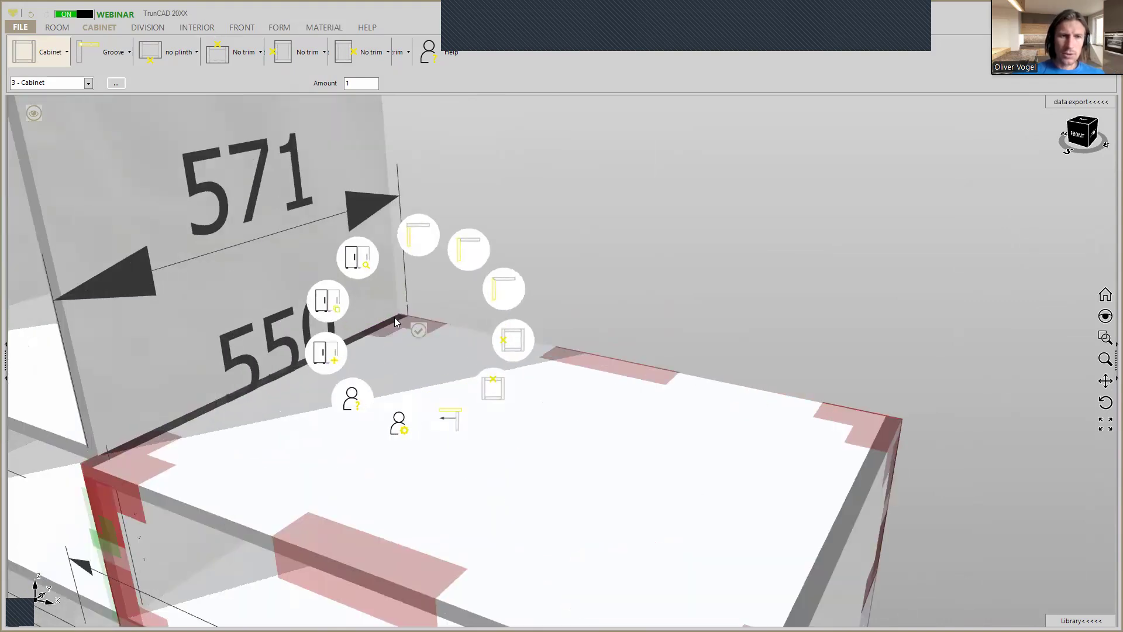
{"action": "left_click", "coordinate": [341, 302]}
{"action": "scroll", "coordinate": [363, 261], "scroll_direction": "down", "scroll_amount": 3}
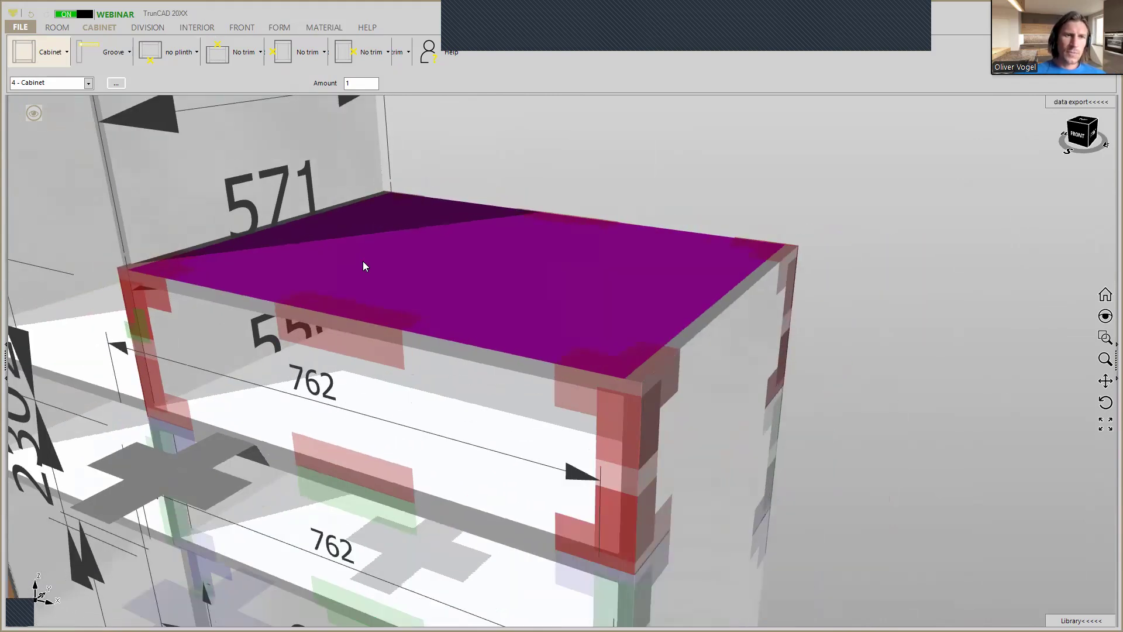
{"action": "scroll", "coordinate": [365, 261], "scroll_direction": "down", "scroll_amount": 1}
{"action": "middle_click_drag", "start_coordinate": [365, 261], "coordinate": [339, 316]}
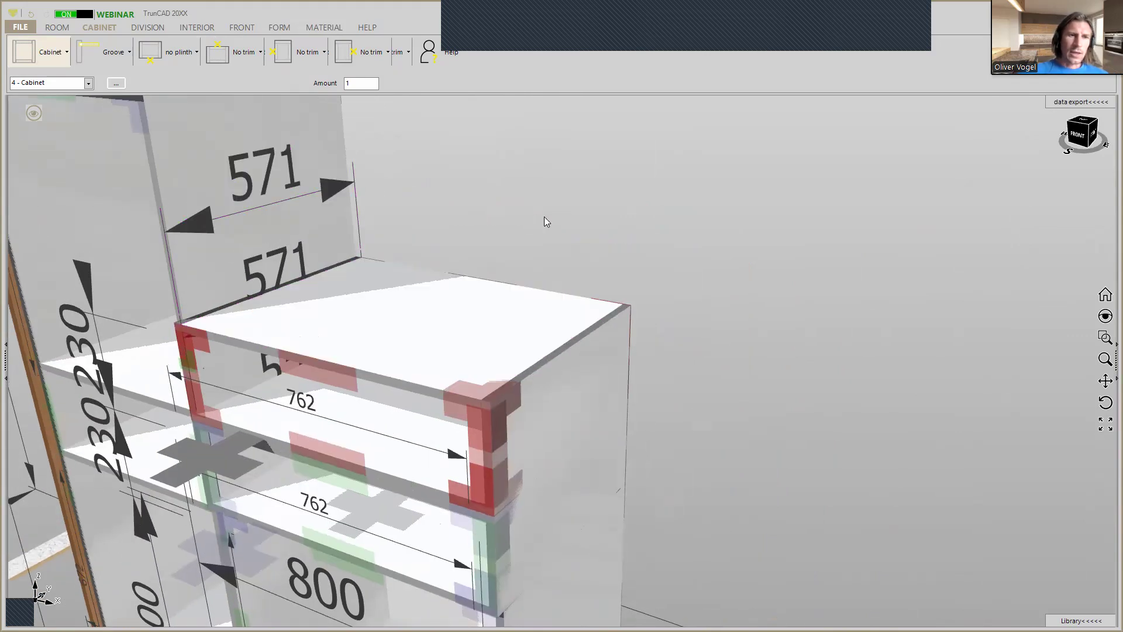
{"action": "scroll", "coordinate": [545, 221], "scroll_direction": "down", "scroll_amount": 2}
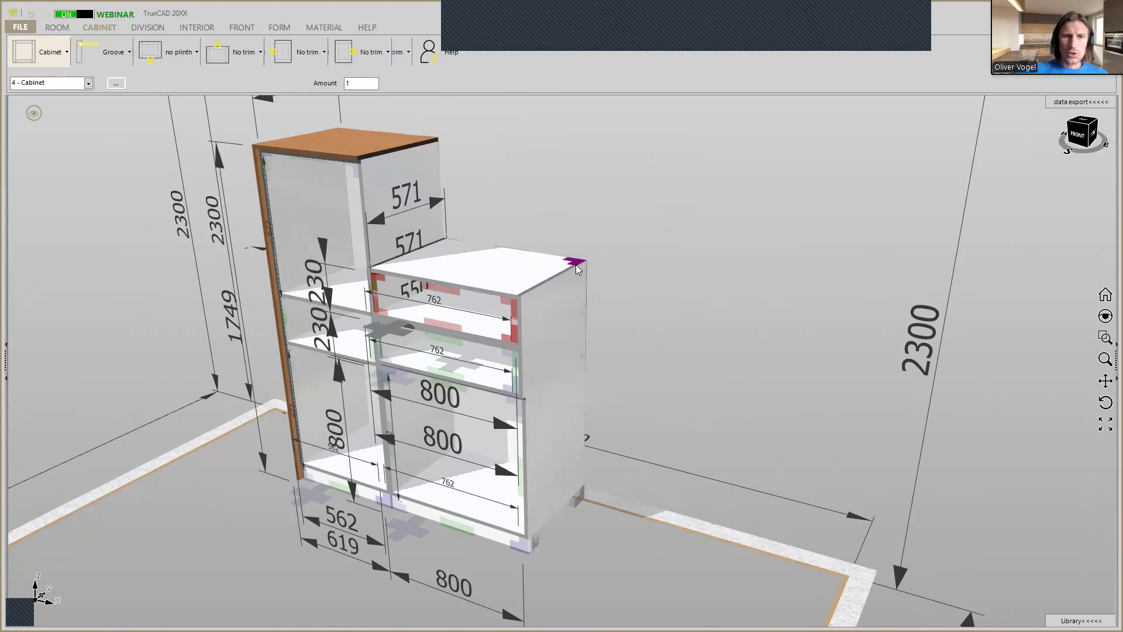
Open the list of all cabinets, shrink its window to reveal the model, and name cabinet 2 "Middle botton".
{"action": "left_click", "coordinate": [115, 85]}
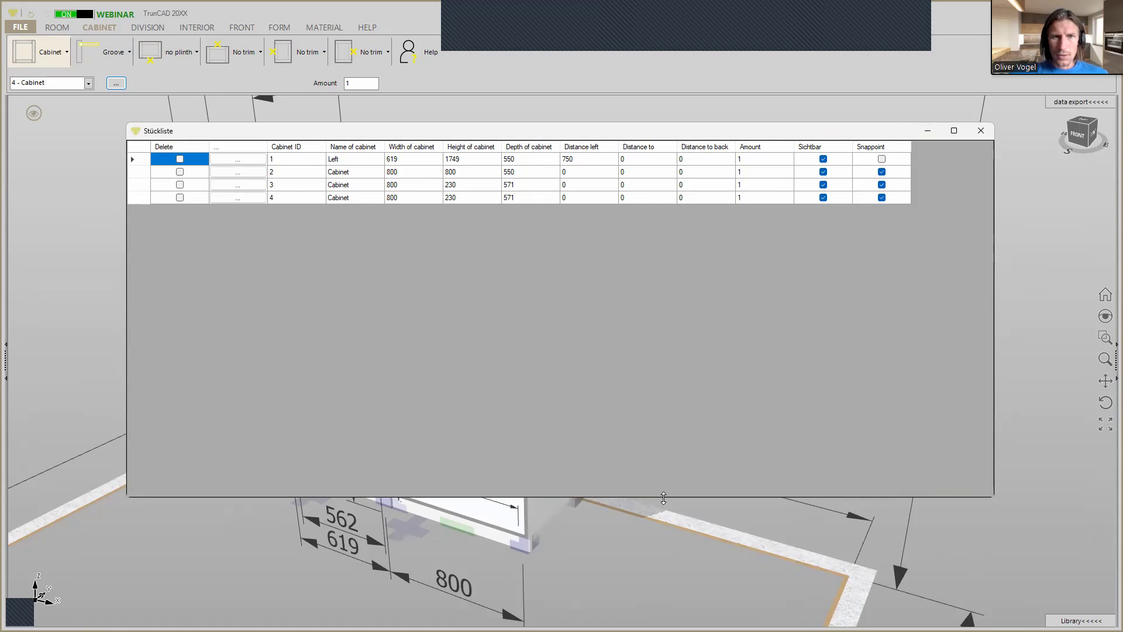
{"action": "left_click_drag", "start_coordinate": [663, 498], "coordinate": [658, 209]}
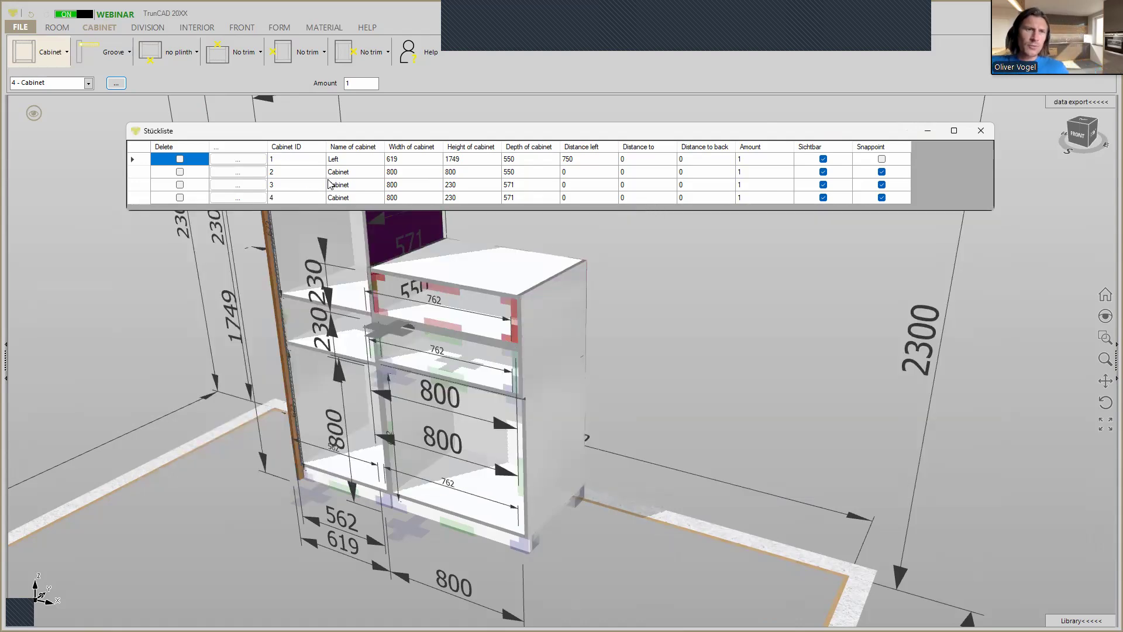
{"action": "left_click", "coordinate": [362, 174]}
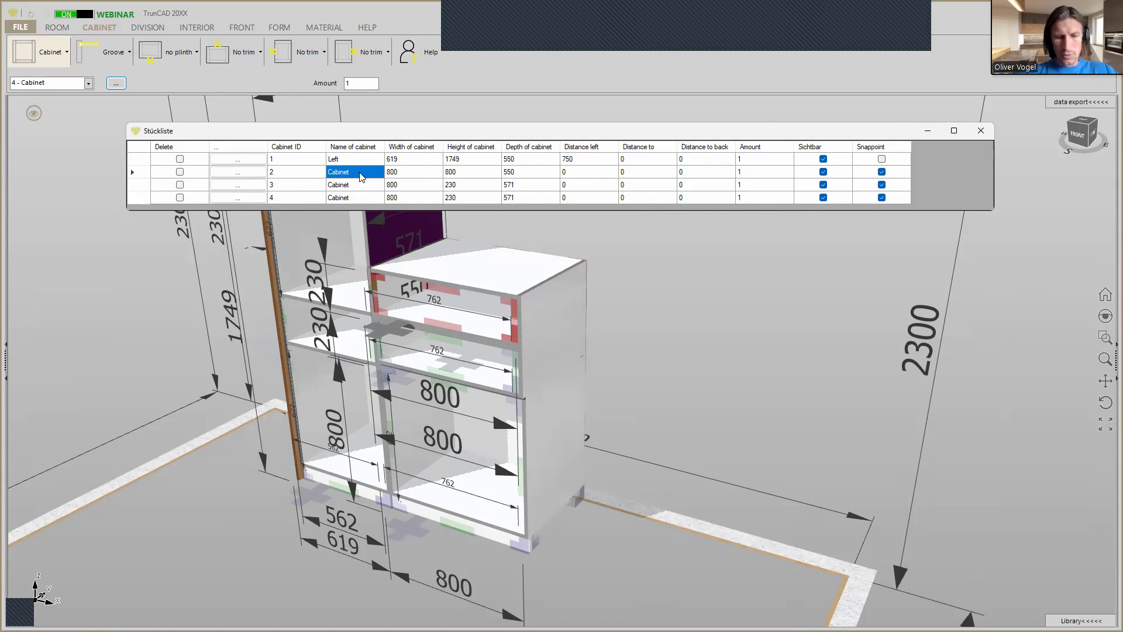
{"action": "type", "text": "Middle botton"}
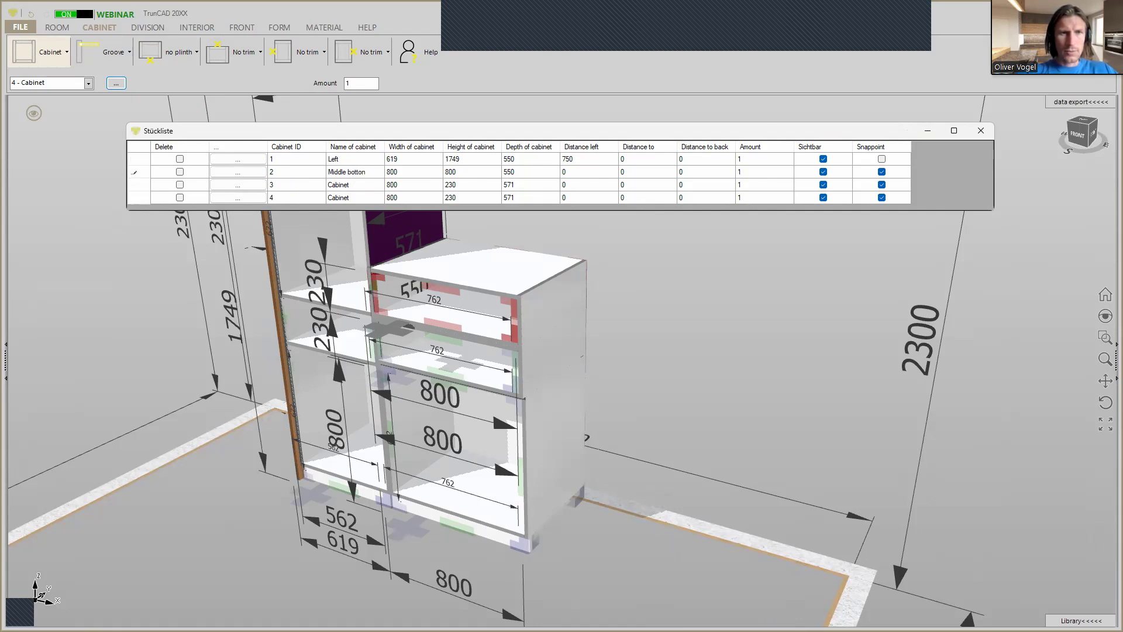
{"action": "key", "text": "Return"}
Name cabinet 3 "Middle center" and cabinet 4 "Middle top" in the cabinet list.
{"action": "type", "text": "M"}
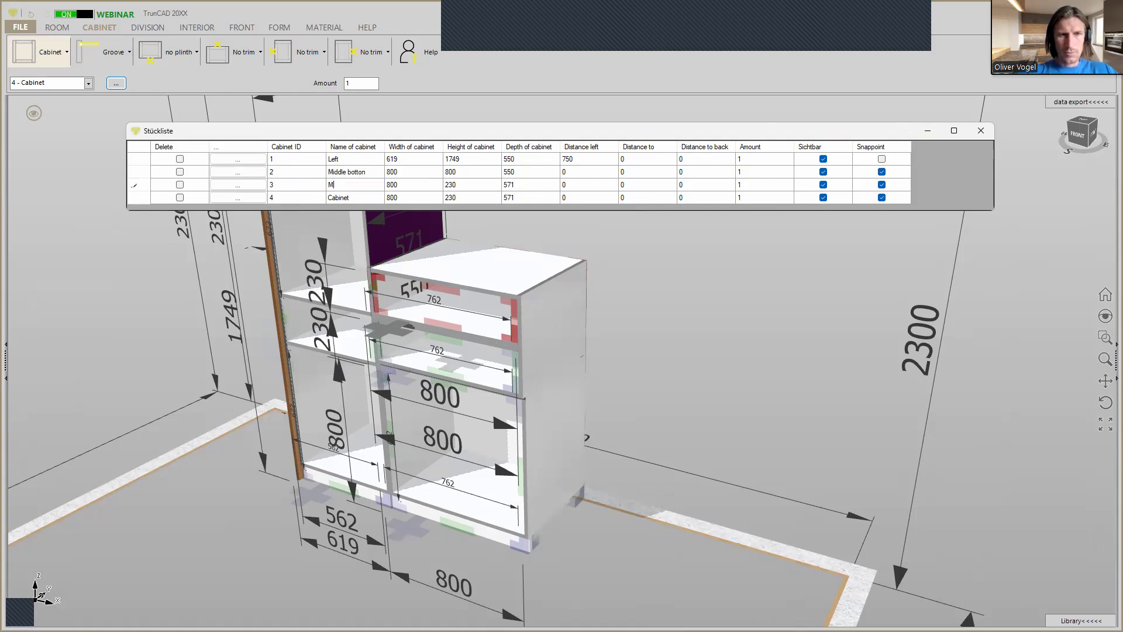
{"action": "type", "text": "iddle"}
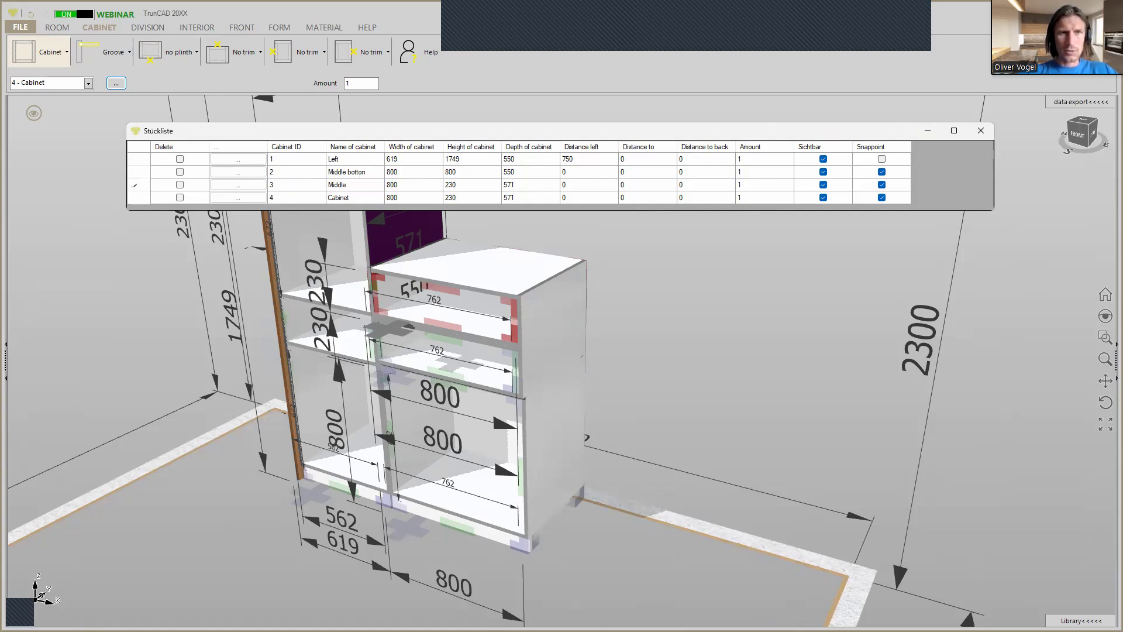
{"action": "type", "text": " center"}
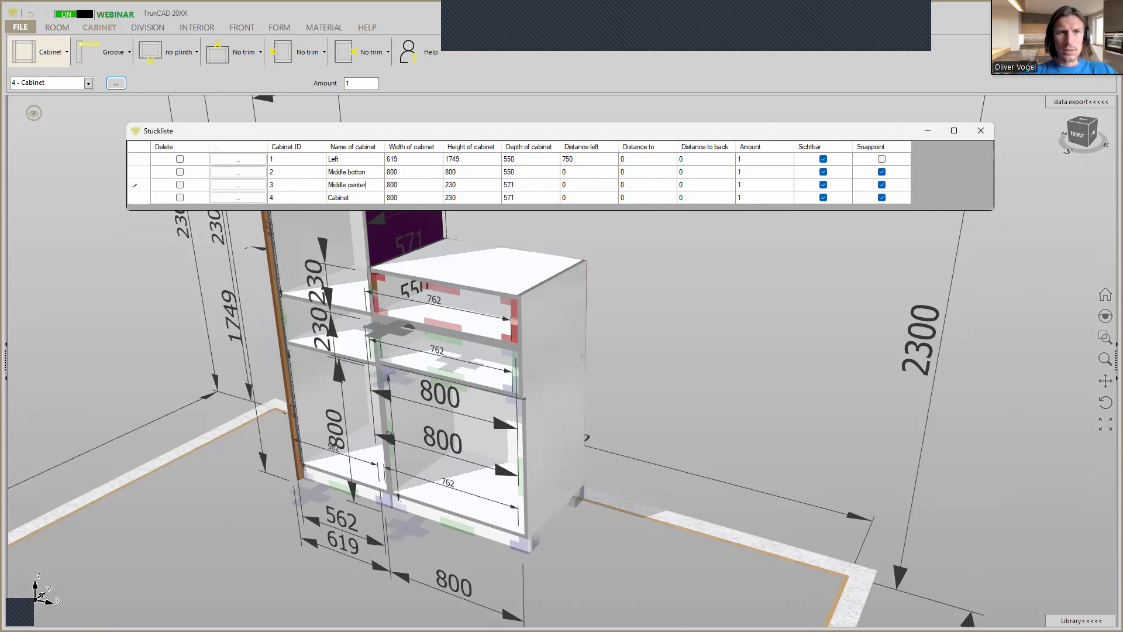
{"action": "key", "text": "Return"}
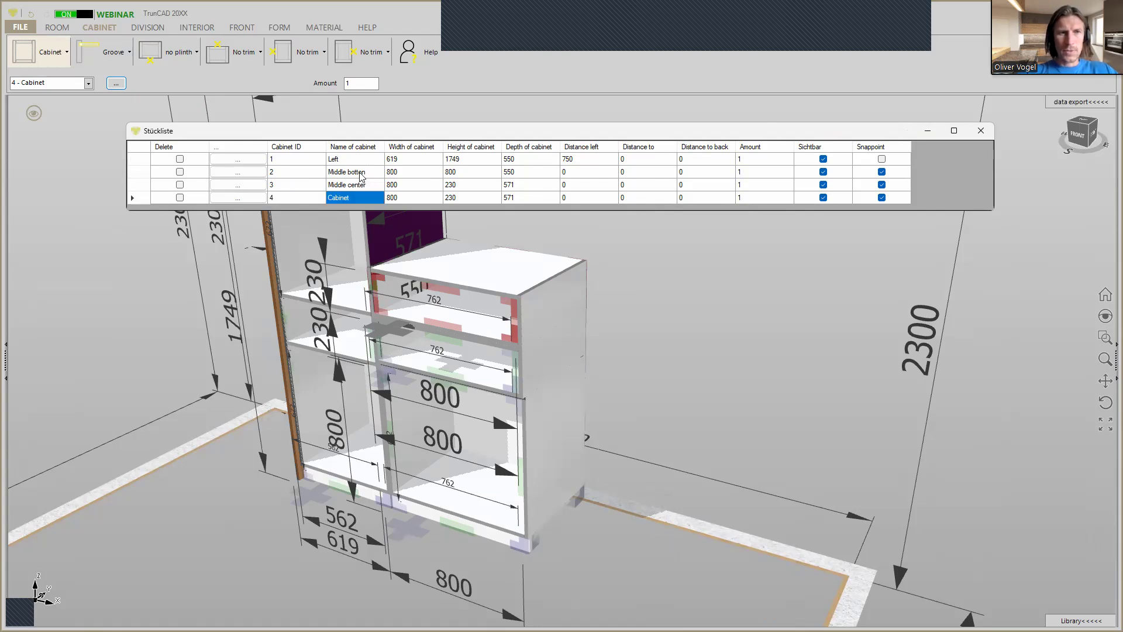
{"action": "type", "text": "Middle top"}
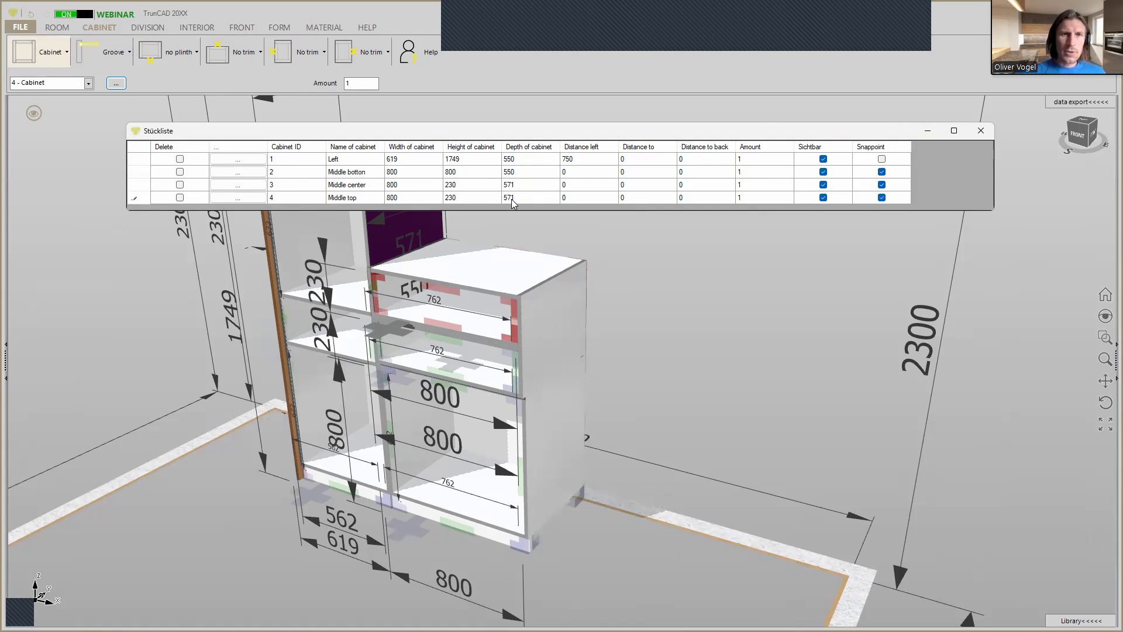
Set the height of the Middle top cabinet to 700 mm and its depth to 550 mm, and close the cabinet list.
{"action": "left_click", "coordinate": [459, 197]}
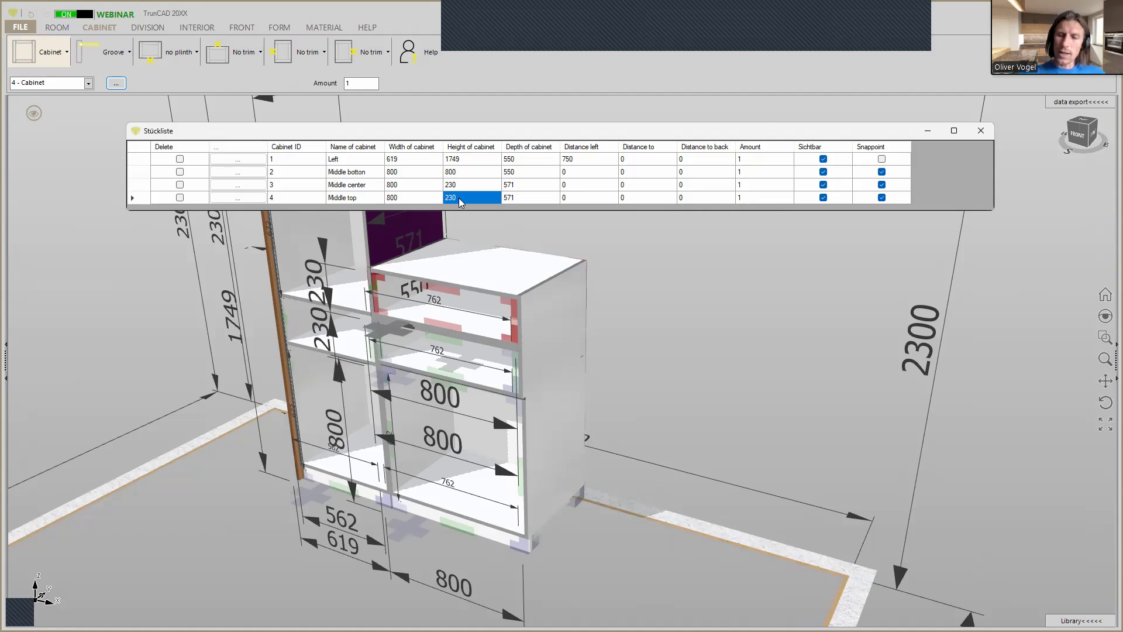
{"action": "type", "text": "700"}
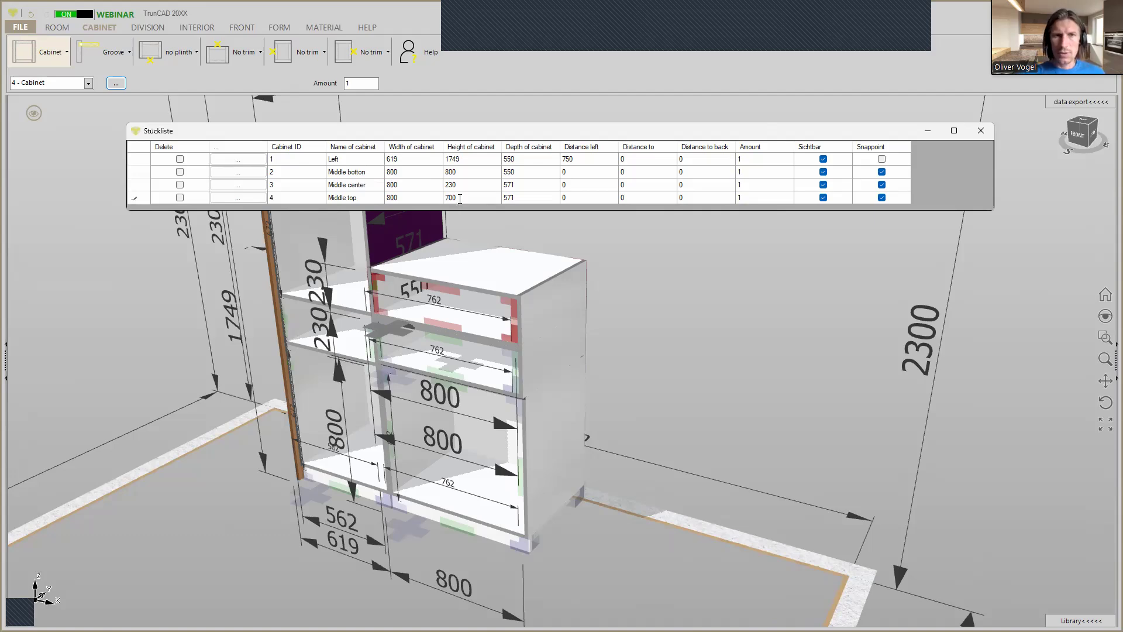
{"action": "left_click", "coordinate": [510, 197]}
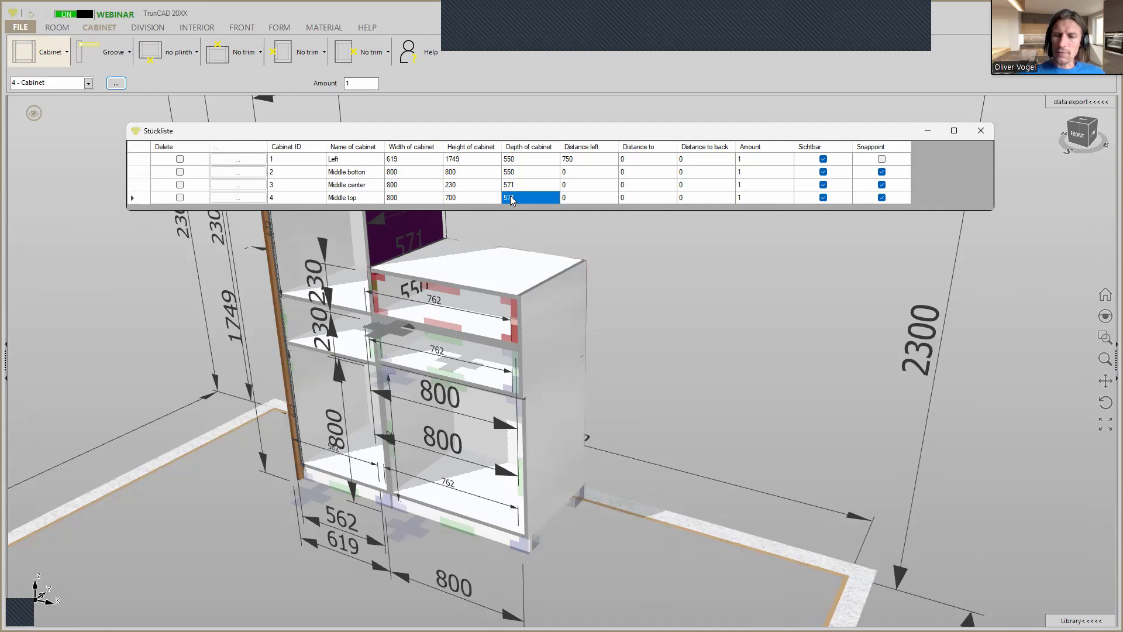
{"action": "type", "text": "550"}
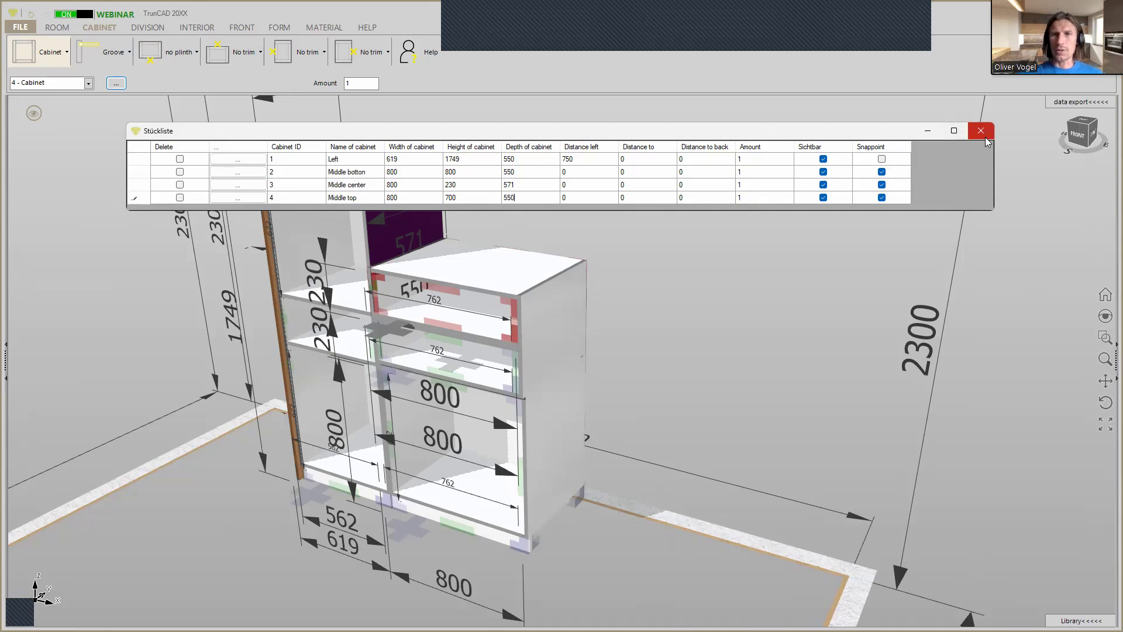
{"action": "key", "text": "Return"}
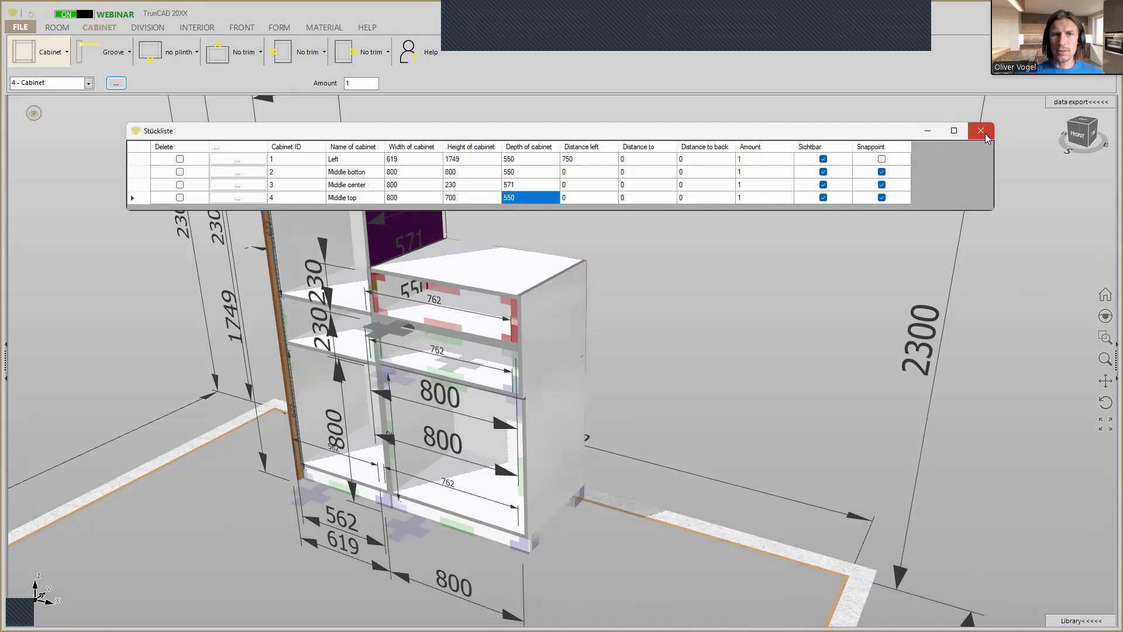
{"action": "left_click", "coordinate": [985, 135]}
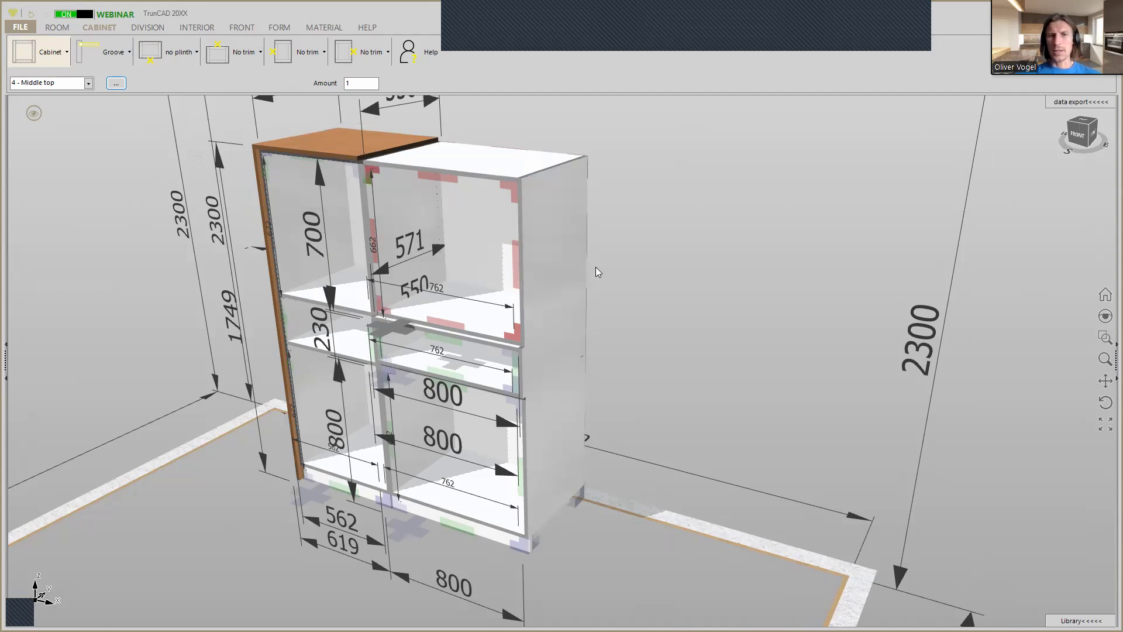
Examine from above and behind how the Middle top cabinet meets the tall cabinet's wooden top panel.
{"action": "middle_click_drag", "start_coordinate": [628, 369], "coordinate": [627, 346]}
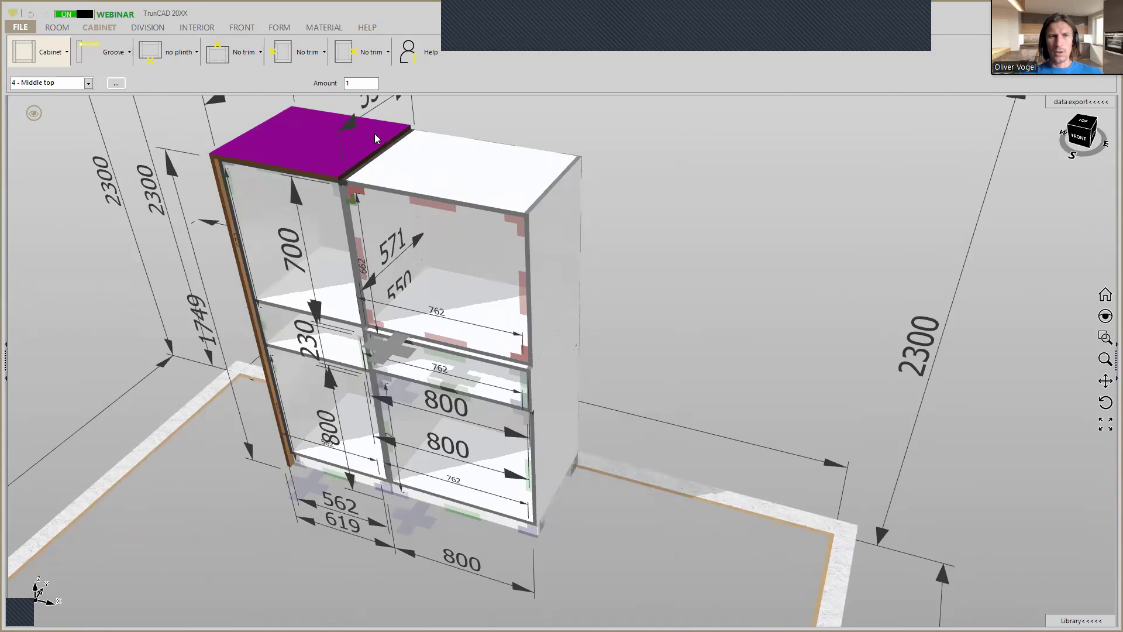
{"action": "scroll", "coordinate": [392, 153], "scroll_direction": "up", "scroll_amount": 2}
{"action": "scroll", "coordinate": [392, 153], "scroll_direction": "up", "scroll_amount": 4}
{"action": "middle_click_drag", "start_coordinate": [386, 148], "coordinate": [274, 151]}
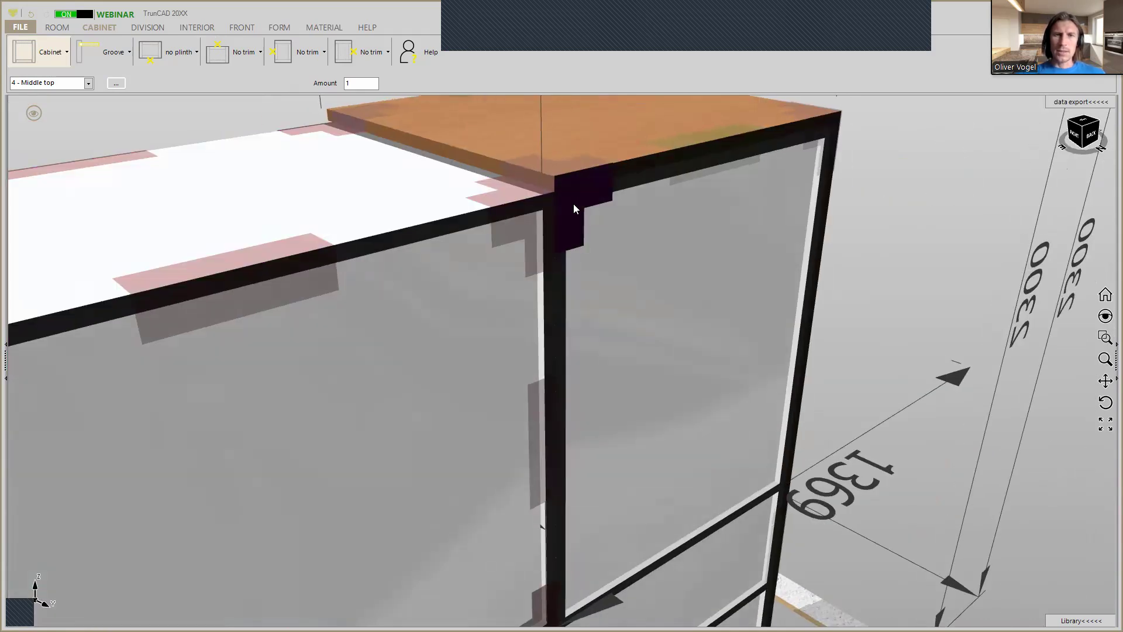
{"action": "scroll", "coordinate": [578, 200], "scroll_direction": "down", "scroll_amount": 4}
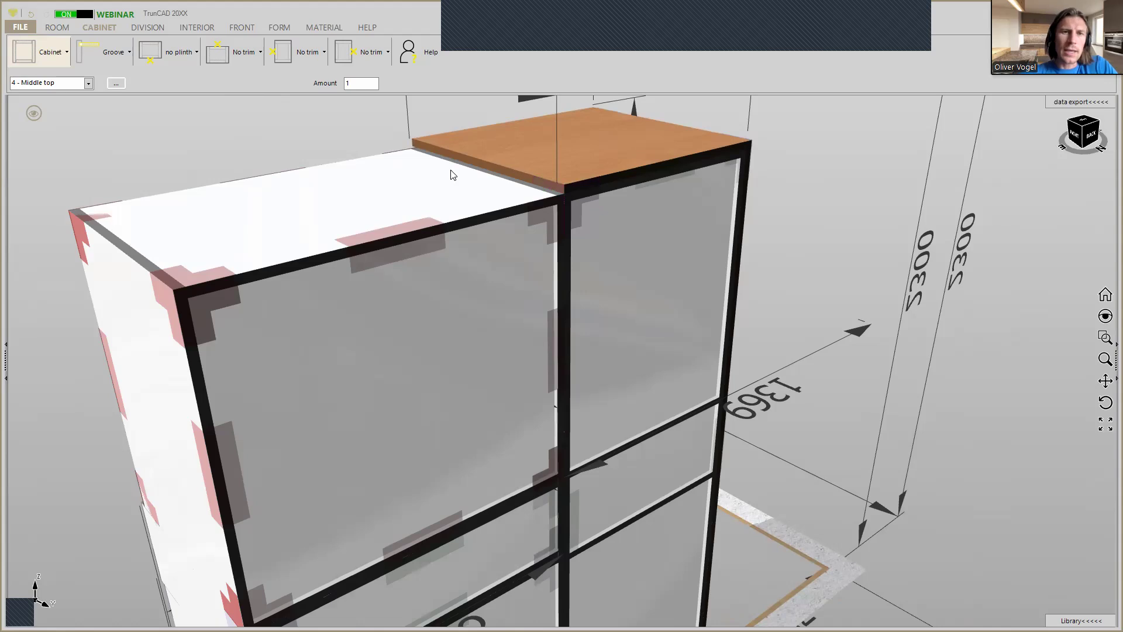
{"action": "scroll", "coordinate": [449, 172], "scroll_direction": "down", "scroll_amount": 5}
{"action": "mouse_move", "coordinate": [450, 172]}
{"action": "middle_mouse_down"}
{"action": "mouse_move", "coordinate": [614, 168]}
{"action": "mouse_move", "coordinate": [470, 176]}
{"action": "middle_mouse_up"}
{"action": "scroll", "coordinate": [385, 186], "scroll_direction": "up", "scroll_amount": 1}
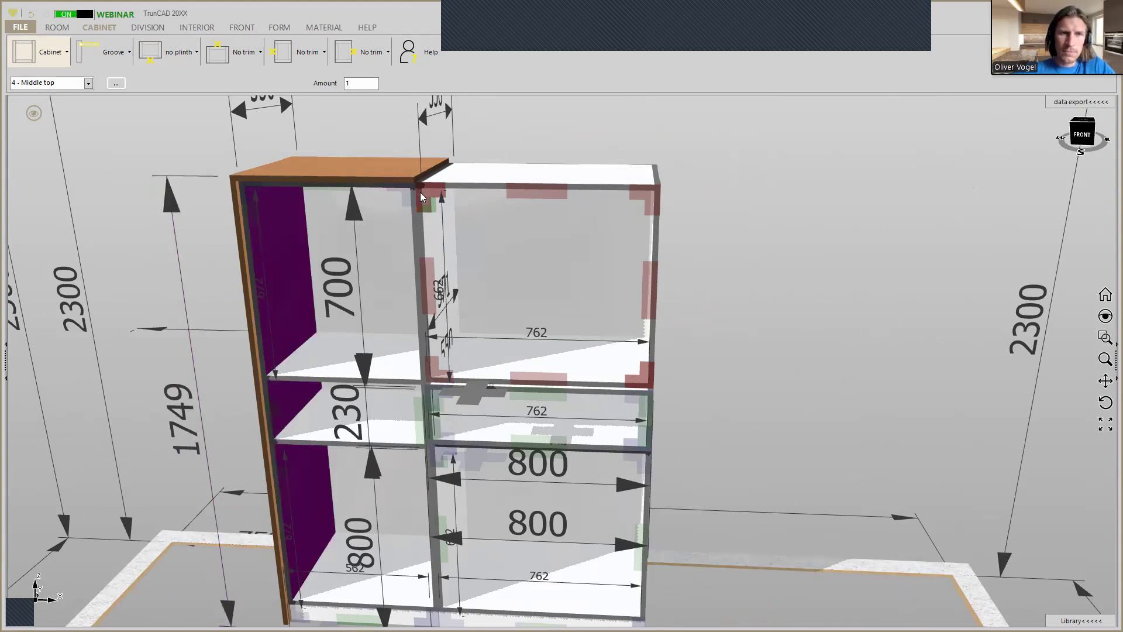
Examine from the front the joint beside the tall cabinet's top panel and the joints around the Middle center cabinet.
{"action": "scroll", "coordinate": [422, 189], "scroll_direction": "up", "scroll_amount": 3}
{"action": "scroll", "coordinate": [416, 191], "scroll_direction": "down", "scroll_amount": 5}
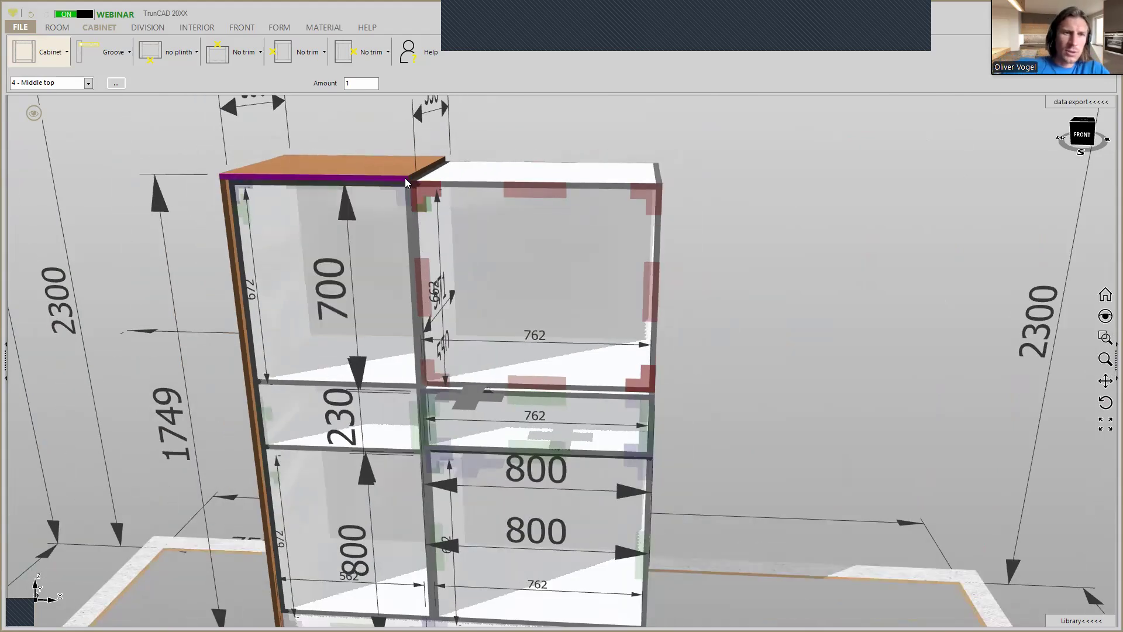
{"action": "scroll", "coordinate": [410, 180], "scroll_direction": "up", "scroll_amount": 1}
{"action": "scroll", "coordinate": [409, 178], "scroll_direction": "up", "scroll_amount": 4}
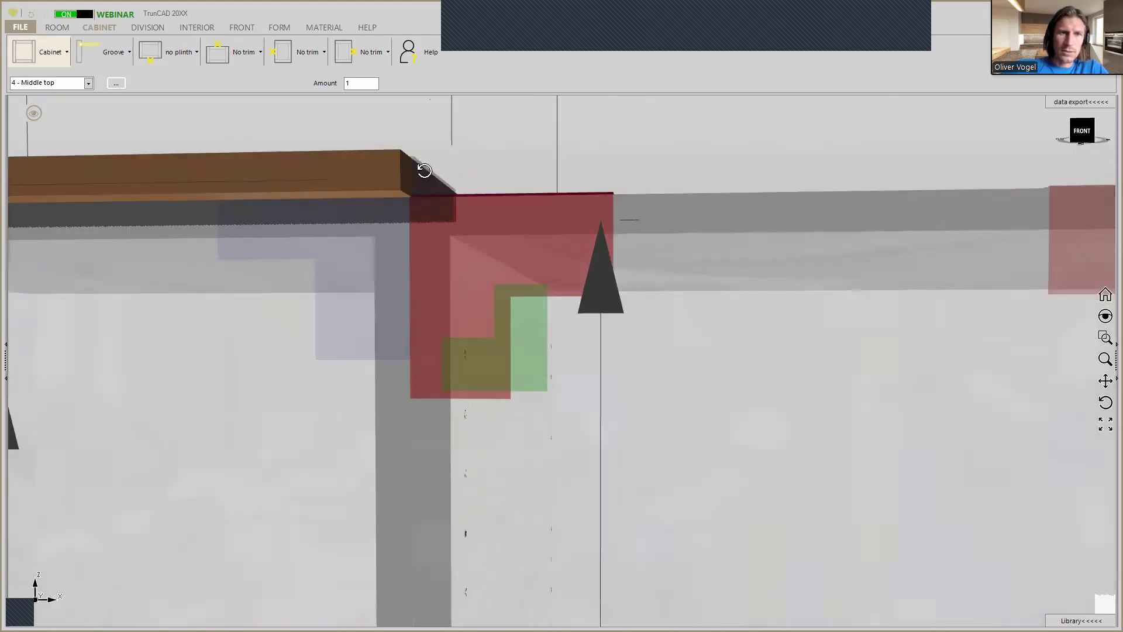
{"action": "scroll", "coordinate": [388, 184], "scroll_direction": "down", "scroll_amount": 2}
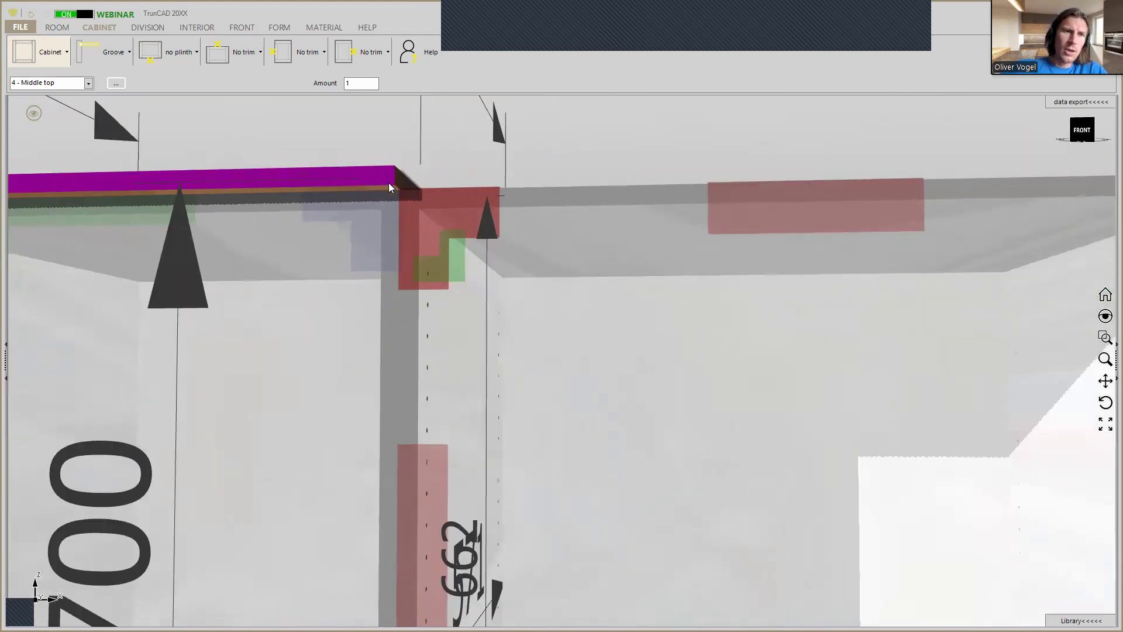
{"action": "scroll", "coordinate": [389, 188], "scroll_direction": "down", "scroll_amount": 3}
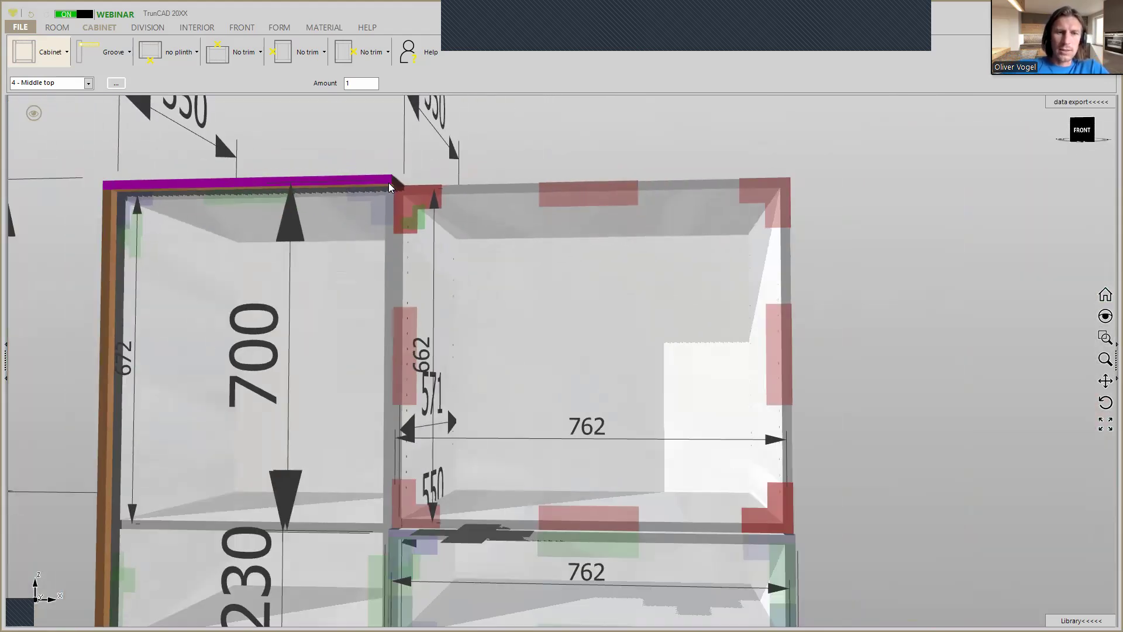
{"action": "scroll", "coordinate": [389, 187], "scroll_direction": "down", "scroll_amount": 3}
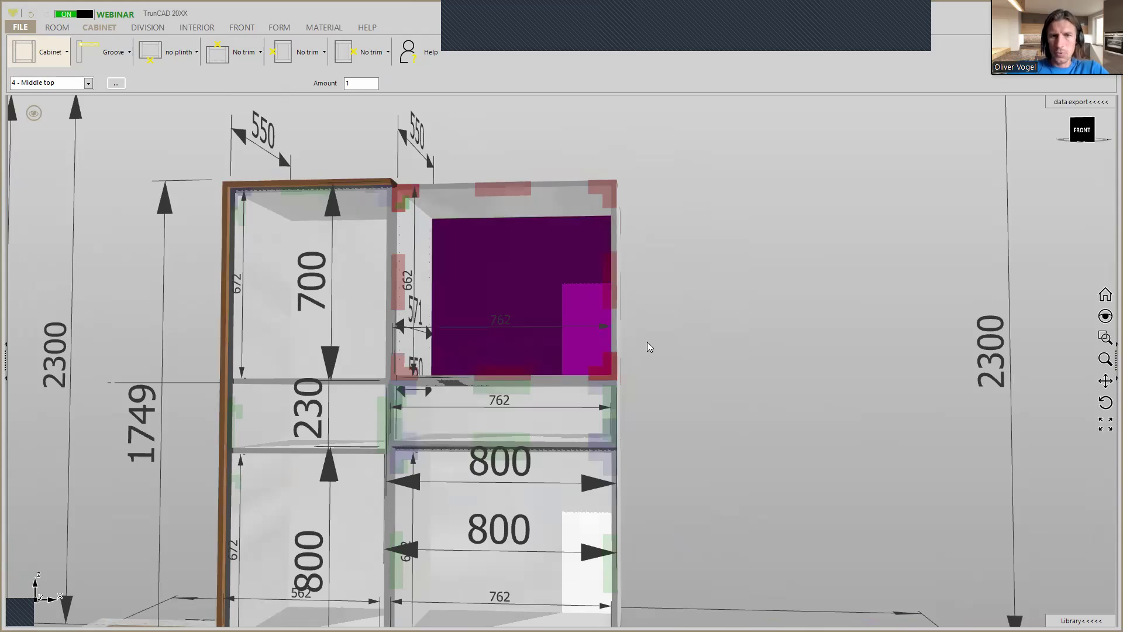
{"action": "scroll", "coordinate": [648, 346], "scroll_direction": "down", "scroll_amount": 4}
{"action": "middle_click_drag", "start_coordinate": [659, 355], "coordinate": [656, 361]}
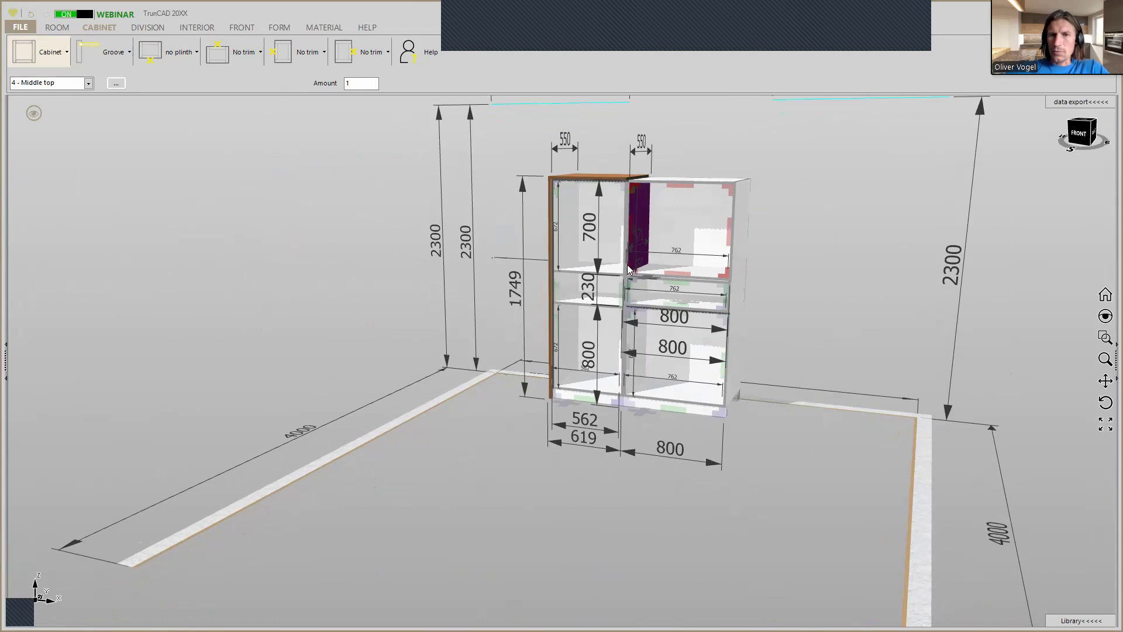
{"action": "scroll", "coordinate": [631, 310], "scroll_direction": "up", "scroll_amount": 3}
{"action": "scroll", "coordinate": [630, 310], "scroll_direction": "up", "scroll_amount": 6}
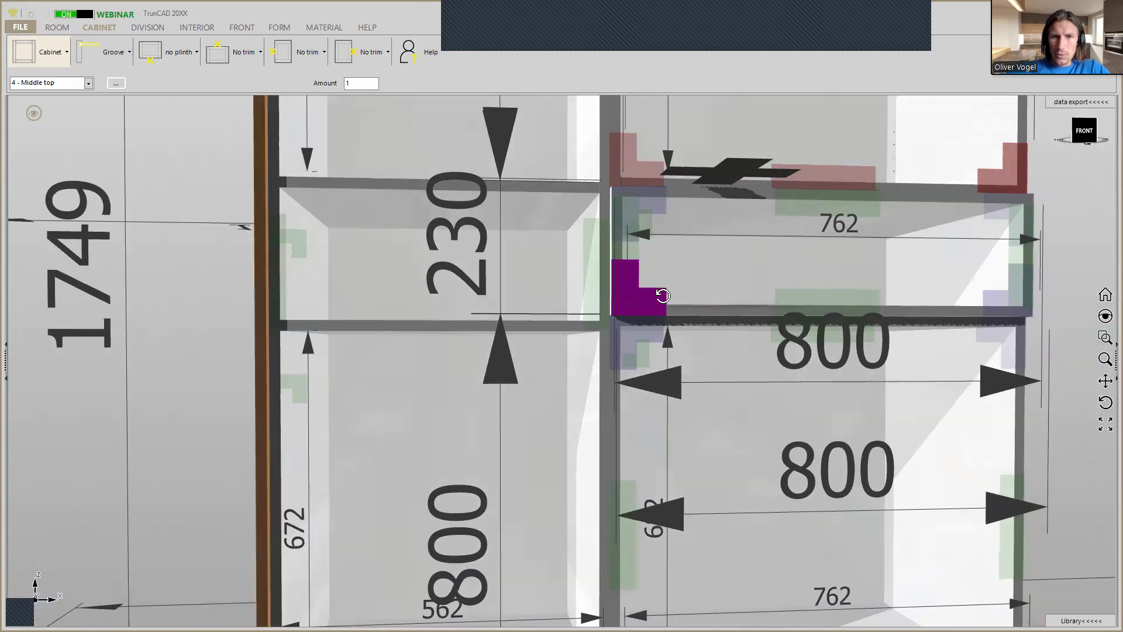
{"action": "middle_click_drag", "start_coordinate": [654, 298], "coordinate": [635, 311]}
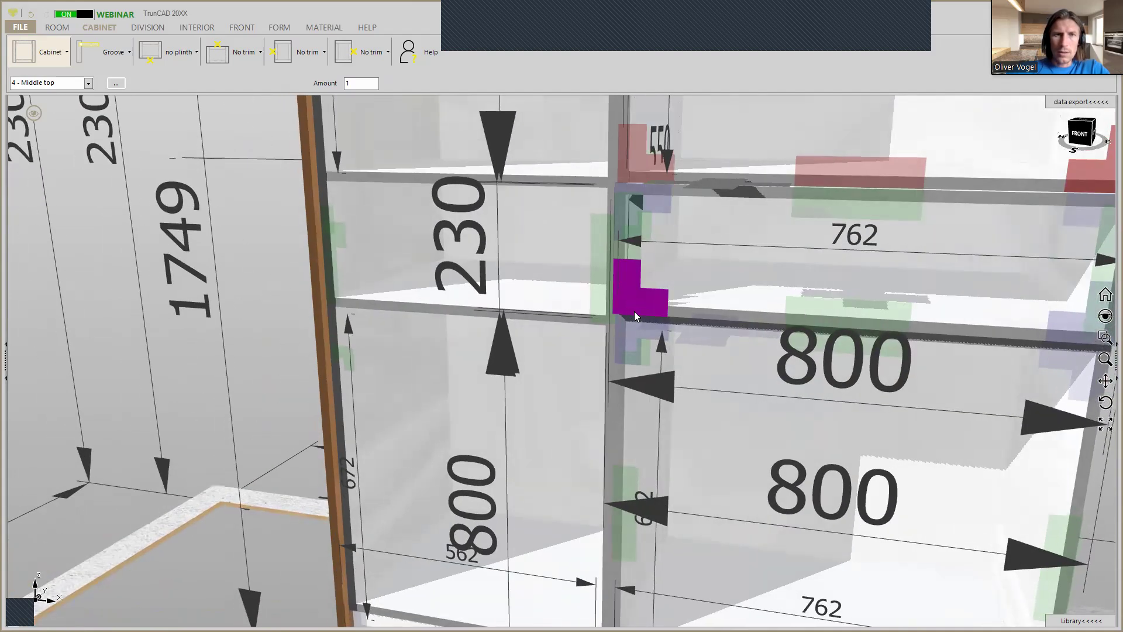
{"action": "scroll", "coordinate": [617, 307], "scroll_direction": "down", "scroll_amount": 3}
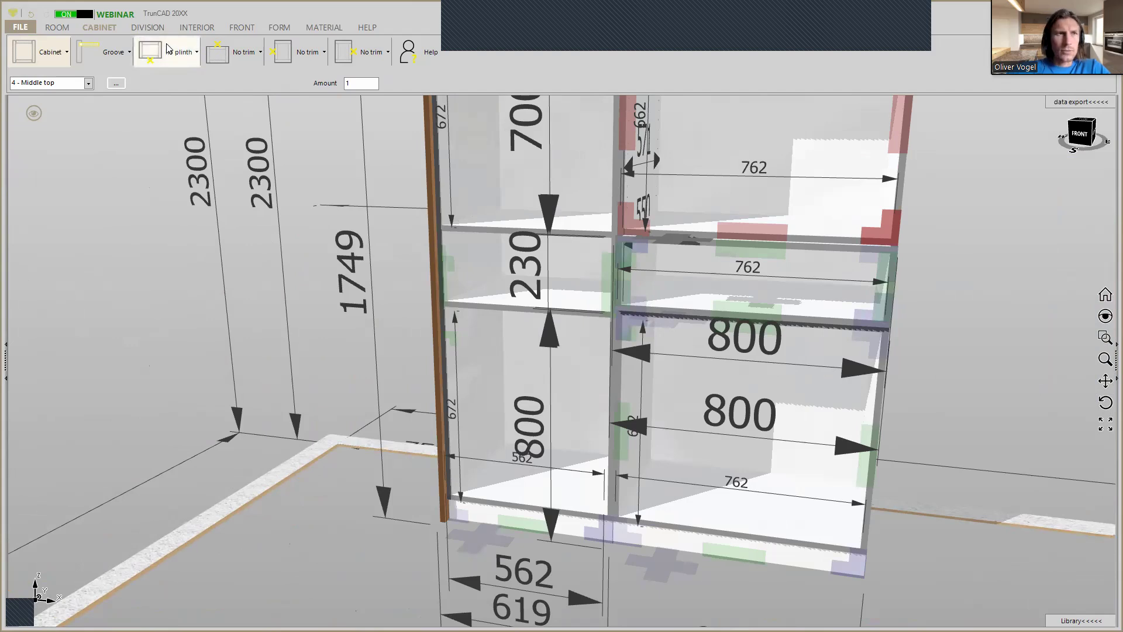
Add one adjustable shelf each to the lower and upper compartments of the tall cabinet and to the Middle top and Middle botton cabinets.
{"action": "left_click", "coordinate": [187, 30]}
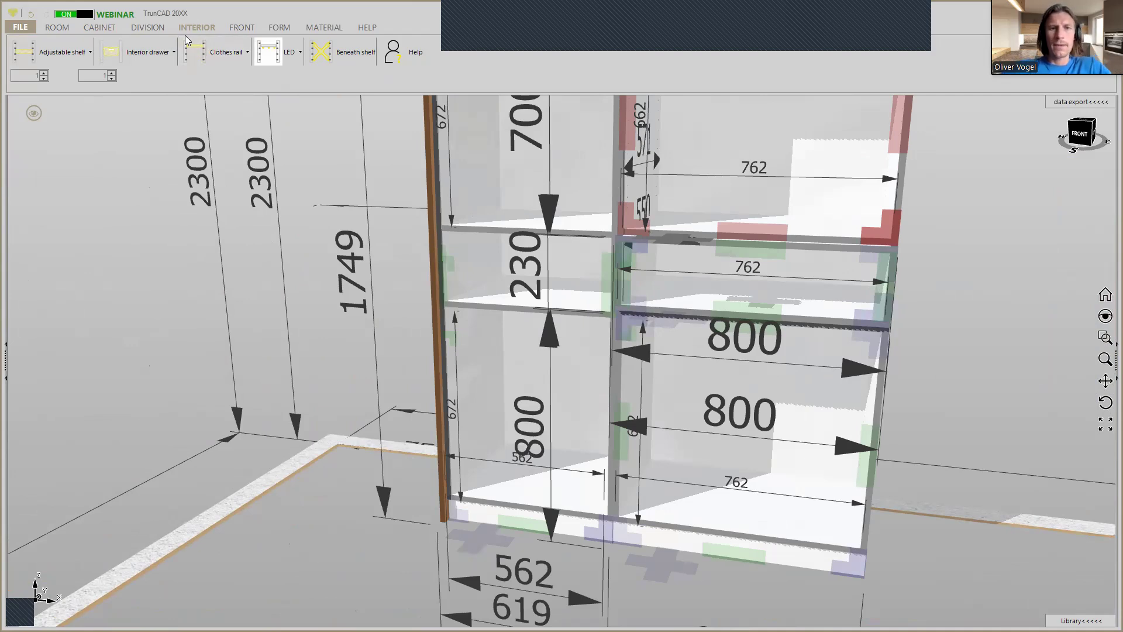
{"action": "left_click", "coordinate": [56, 51]}
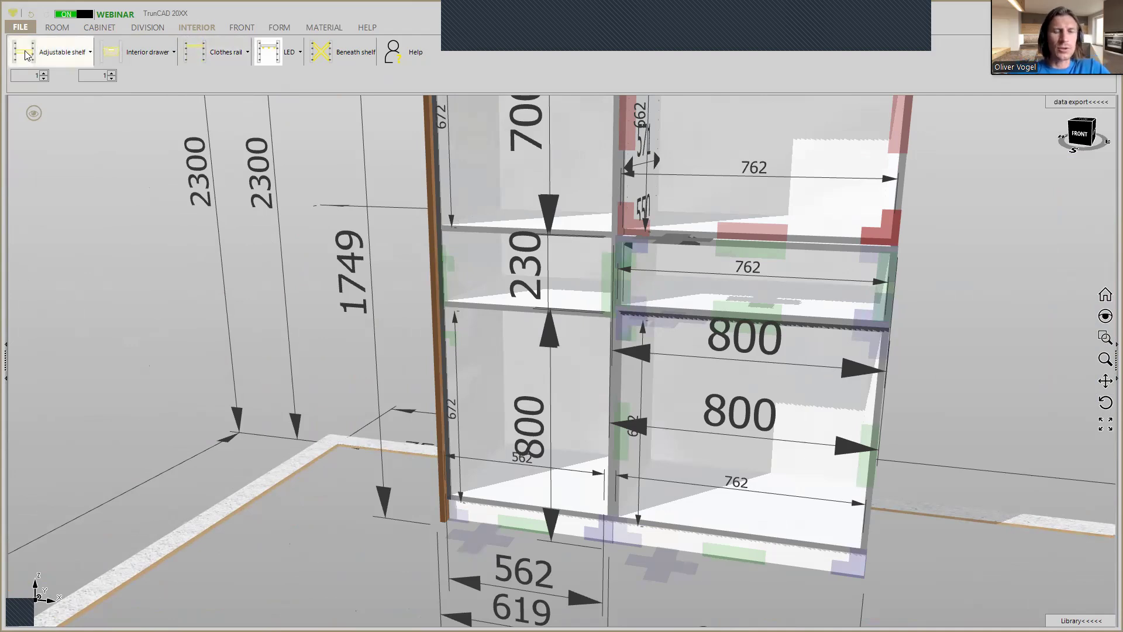
{"action": "left_click", "coordinate": [517, 342]}
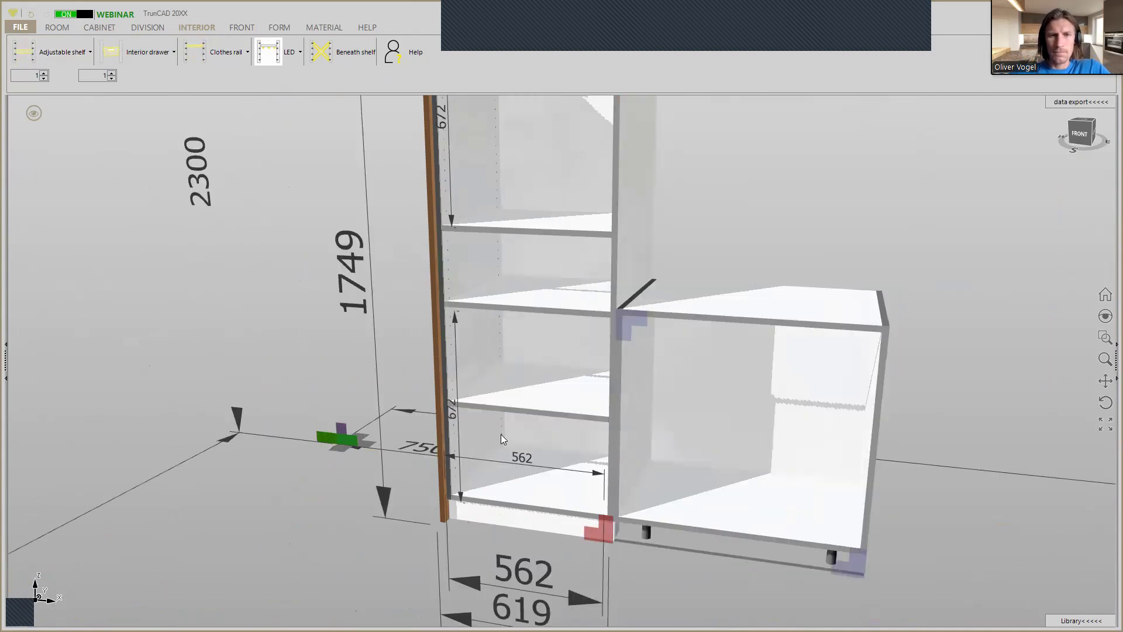
{"action": "scroll", "coordinate": [530, 223], "scroll_direction": "down", "scroll_amount": 5}
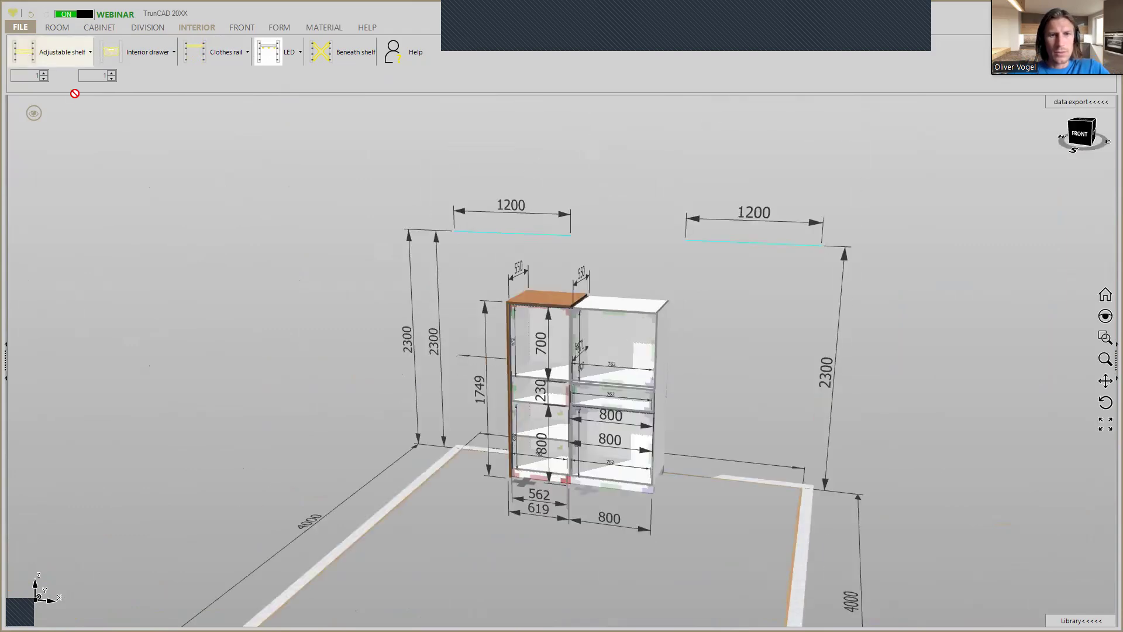
{"action": "left_click_drag", "start_coordinate": [518, 338], "coordinate": [525, 339]}
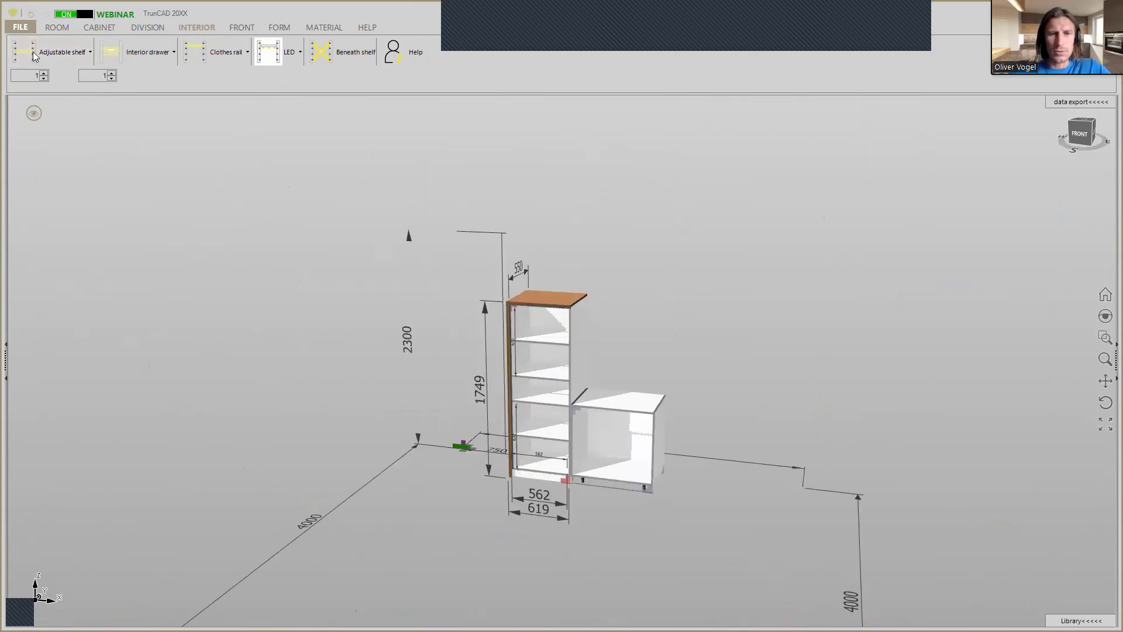
{"action": "left_click_drag", "start_coordinate": [30, 54], "coordinate": [625, 350]}
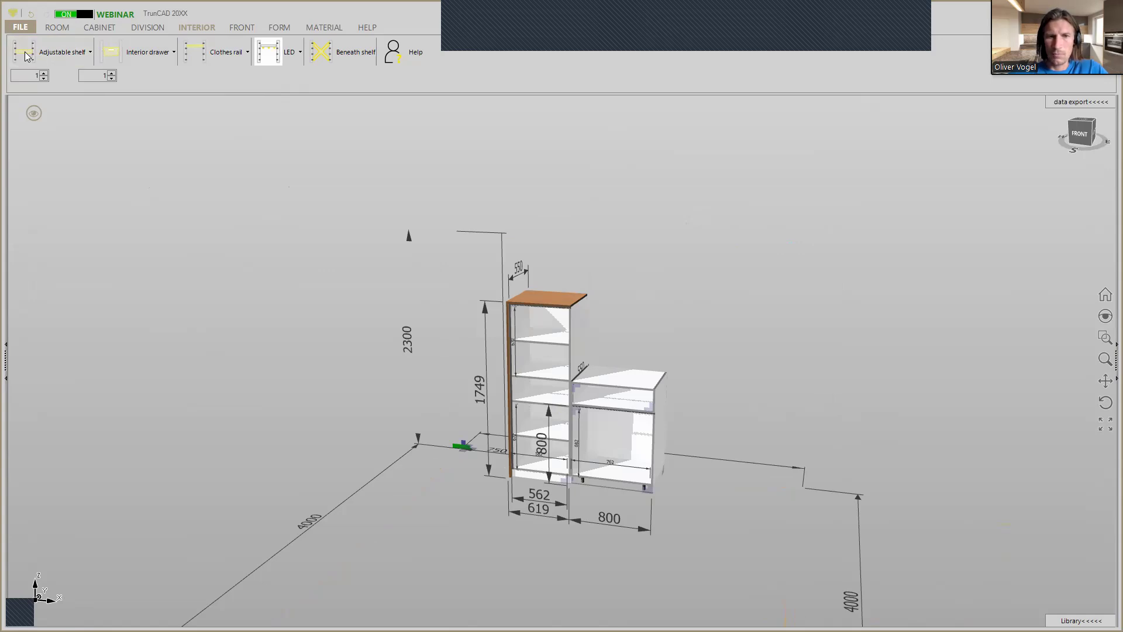
{"action": "left_click_drag", "start_coordinate": [26, 55], "coordinate": [625, 367]}
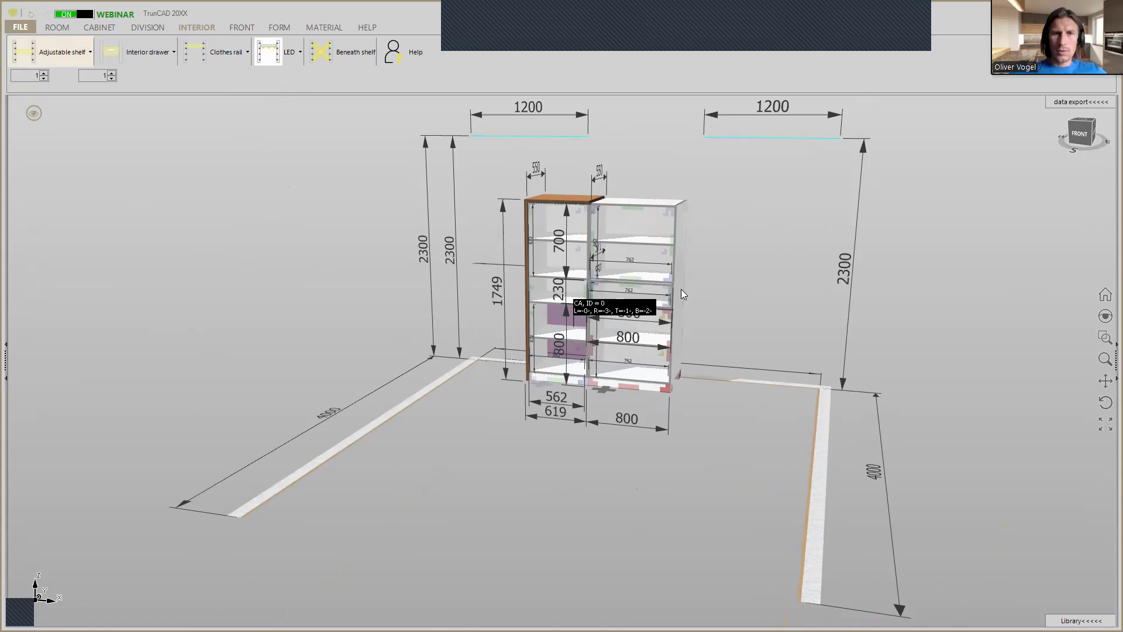
Fit a left door to the 700 mm high upper compartment of the tall cabinet.
{"action": "scroll", "coordinate": [709, 280], "scroll_direction": "up", "scroll_amount": 2}
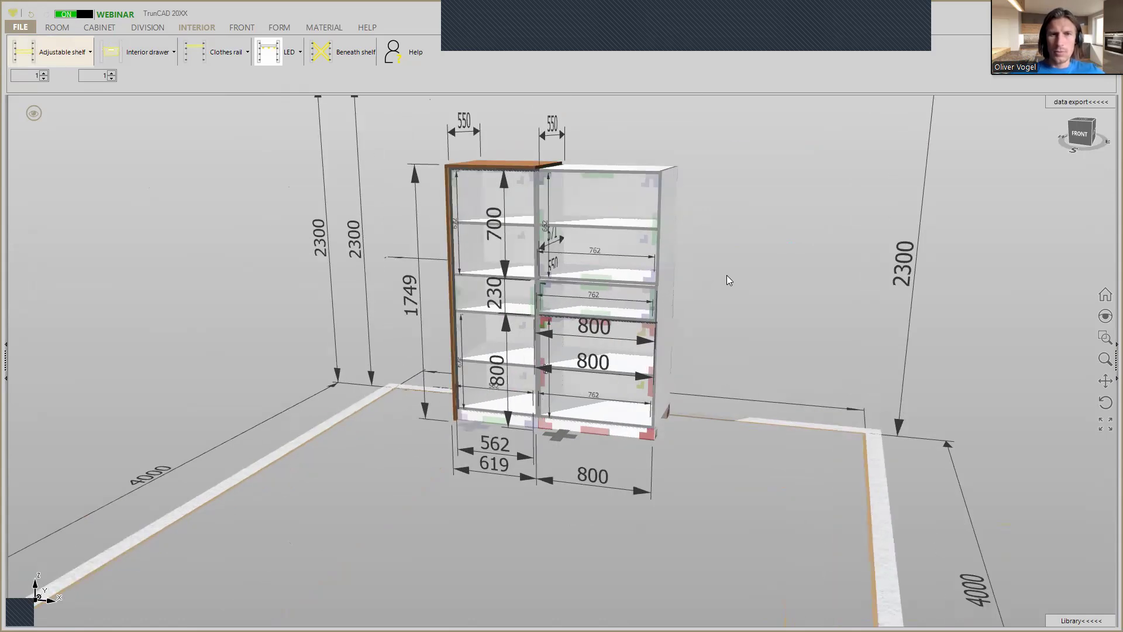
{"action": "scroll", "coordinate": [727, 278], "scroll_direction": "up", "scroll_amount": 1}
{"action": "middle_click_drag", "start_coordinate": [726, 275], "coordinate": [706, 313]}
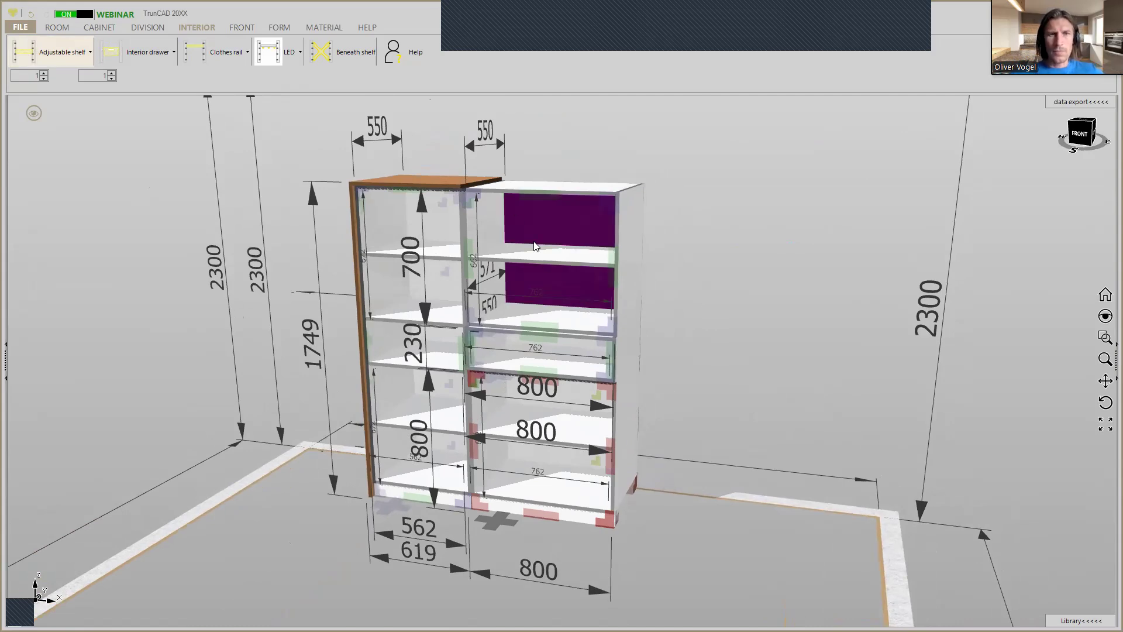
{"action": "left_click", "coordinate": [238, 29]}
{"action": "left_click", "coordinate": [157, 56]}
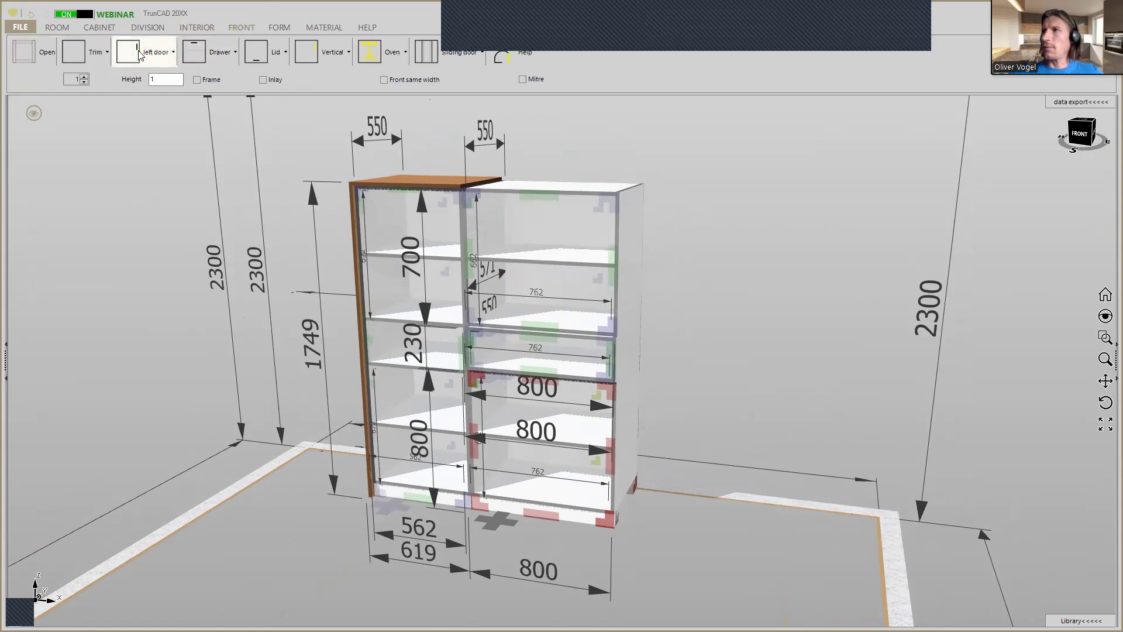
{"action": "left_click", "coordinate": [387, 240]}
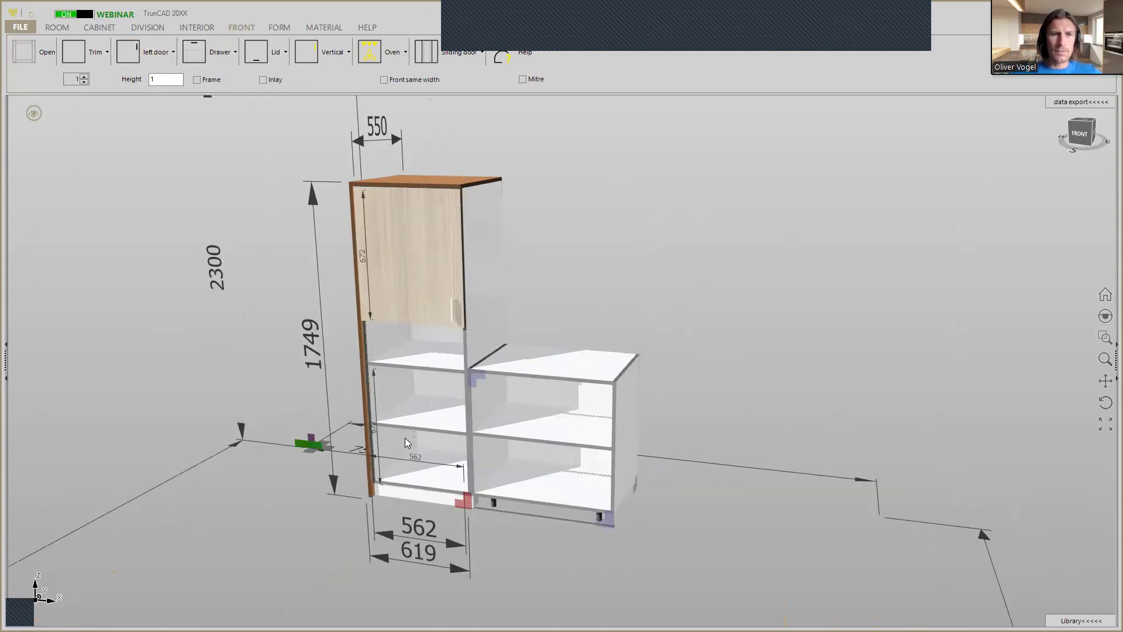
Fit a left door to the tall cabinet's lower compartment and double doors to the Middle top and Middle botton cabinets.
{"action": "scroll", "coordinate": [408, 436], "scroll_direction": "down", "scroll_amount": 5}
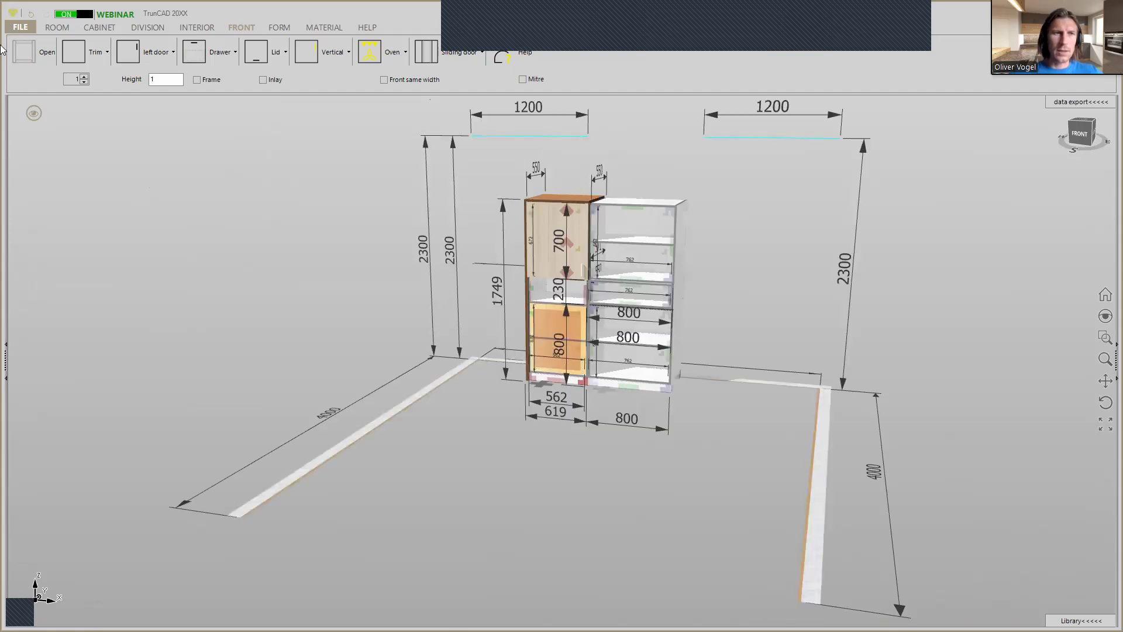
{"action": "left_click", "coordinate": [542, 339]}
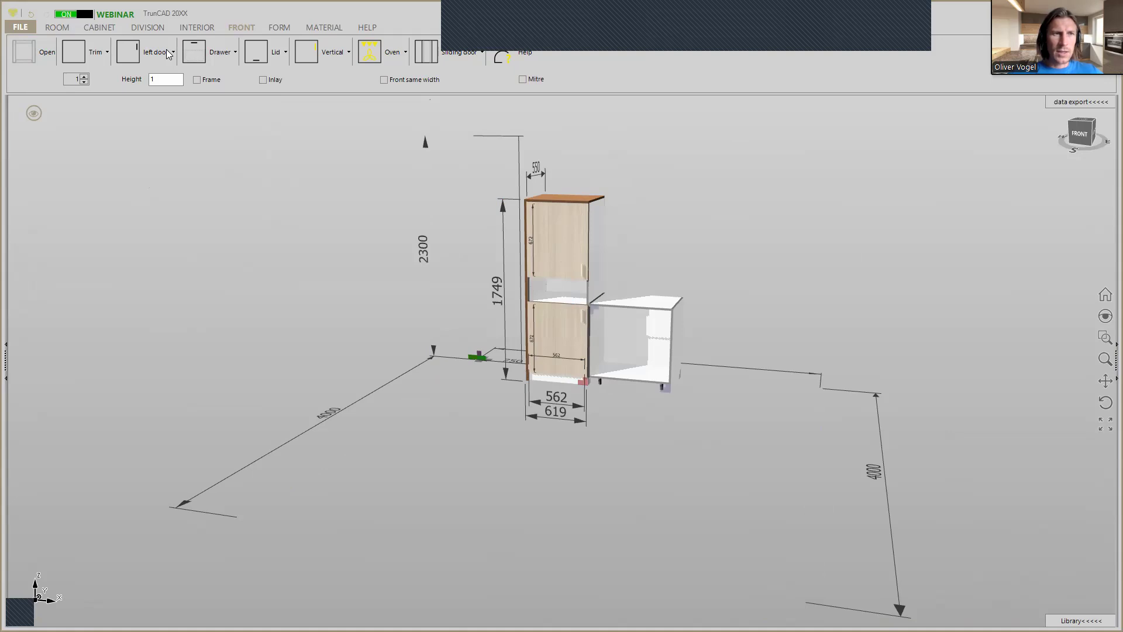
{"action": "left_click", "coordinate": [167, 51]}
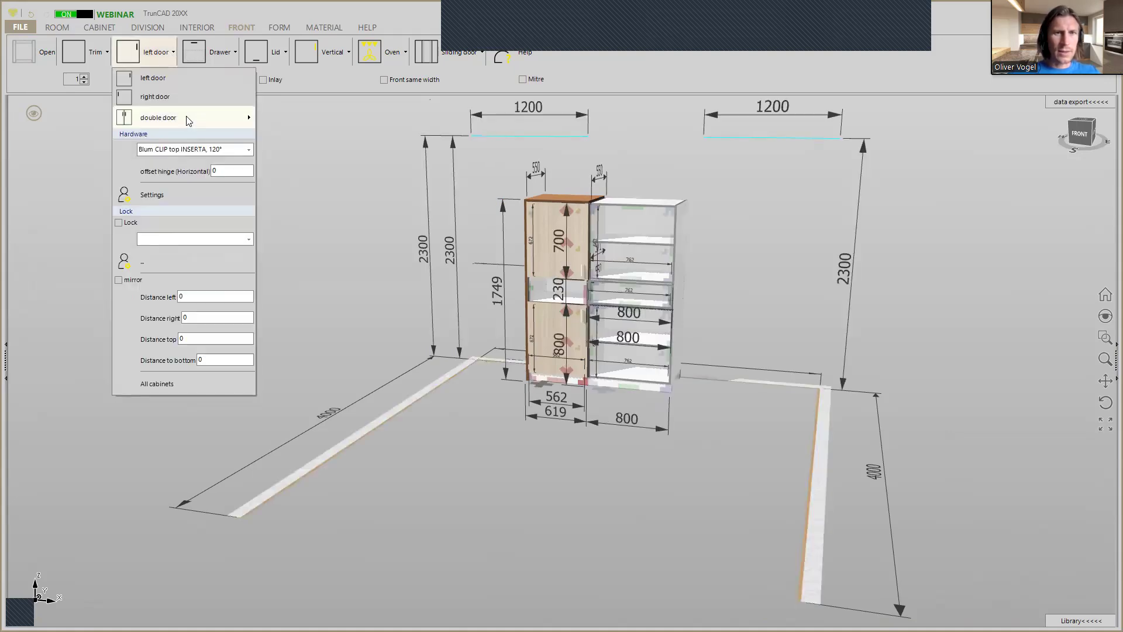
{"action": "mouse_move", "coordinate": [188, 120]}
{"action": "left_click", "coordinate": [324, 145]}
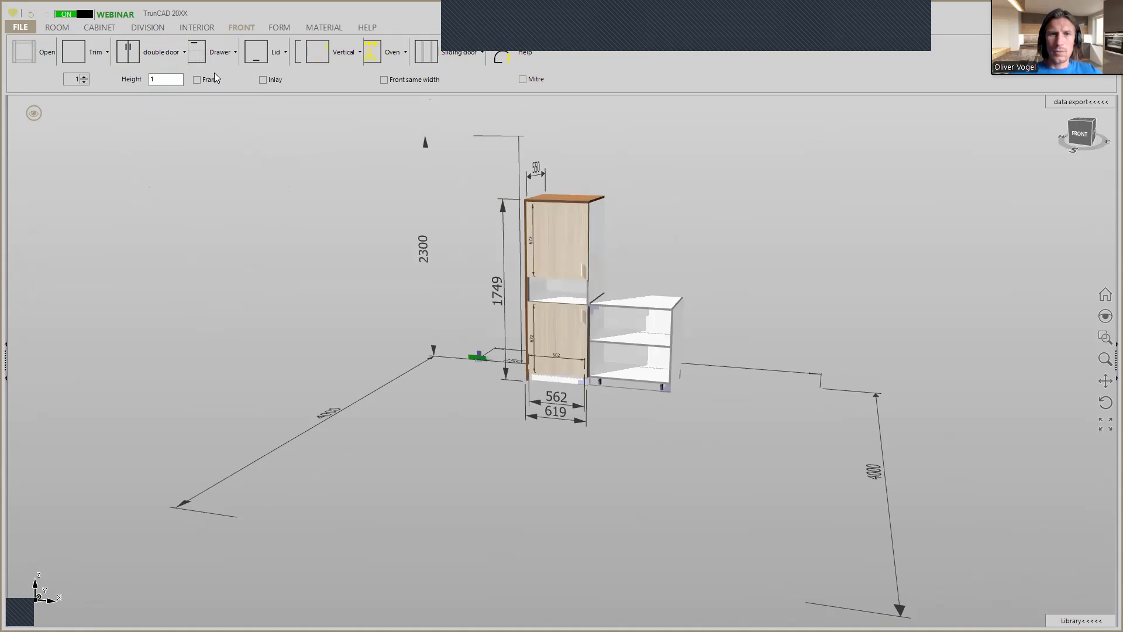
{"action": "left_click", "coordinate": [130, 54]}
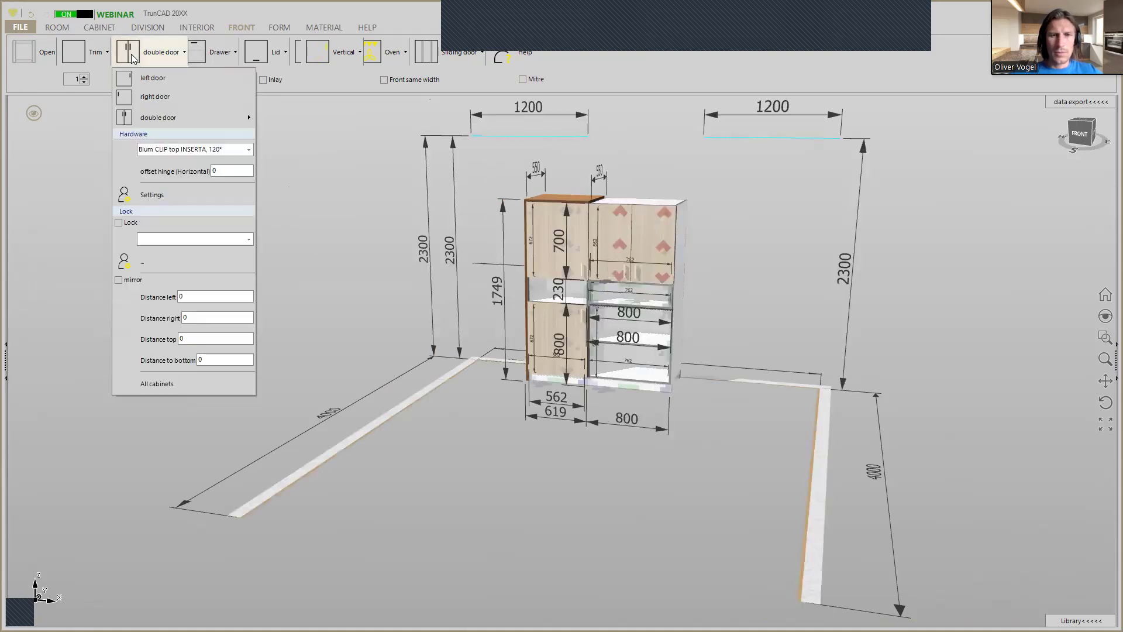
{"action": "left_click", "coordinate": [632, 348]}
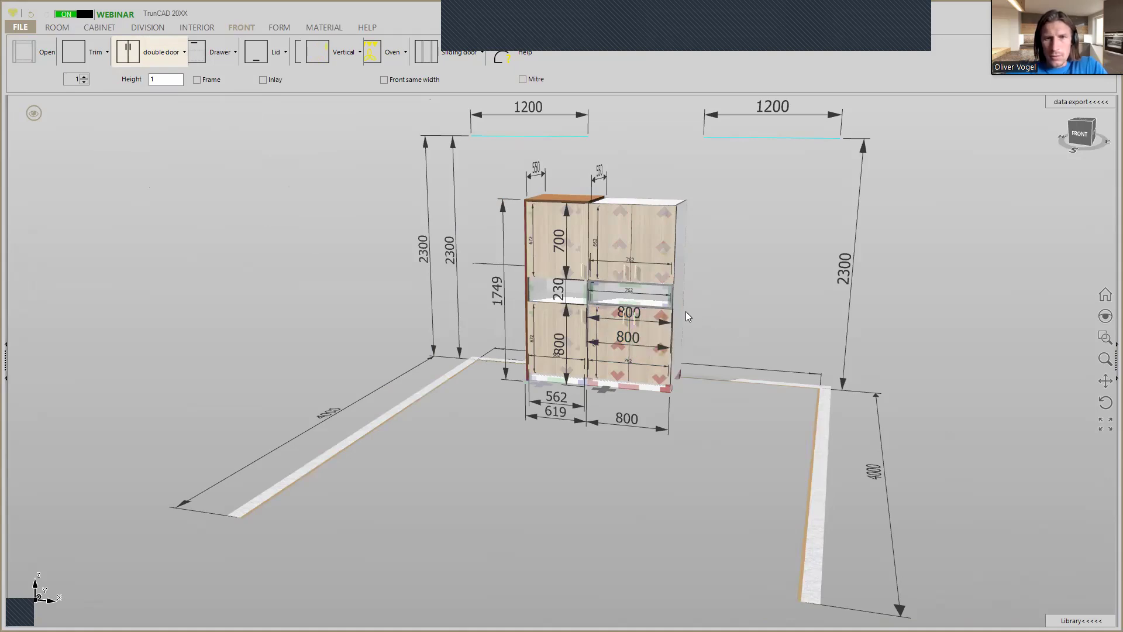
Fit a drawer with Legrabox Pure hardware to the 230 mm high compartment of the tall cabinet.
{"action": "scroll", "coordinate": [671, 310], "scroll_direction": "up", "scroll_amount": 10}
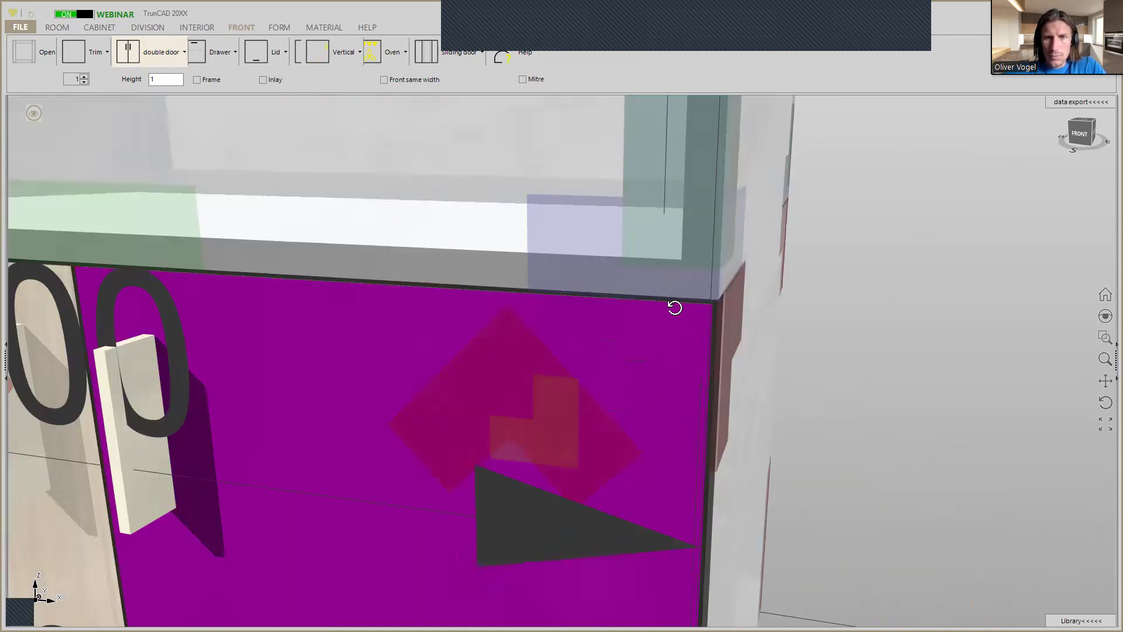
{"action": "mouse_move", "coordinate": [675, 308]}
{"action": "middle_mouse_down"}
{"action": "mouse_move", "coordinate": [575, 299]}
{"action": "mouse_move", "coordinate": [672, 324]}
{"action": "mouse_move", "coordinate": [650, 307]}
{"action": "mouse_move", "coordinate": [710, 306]}
{"action": "mouse_move", "coordinate": [681, 310]}
{"action": "middle_mouse_up"}
{"action": "scroll", "coordinate": [650, 306], "scroll_direction": "down", "scroll_amount": 6}
{"action": "scroll", "coordinate": [649, 306], "scroll_direction": "down", "scroll_amount": 2}
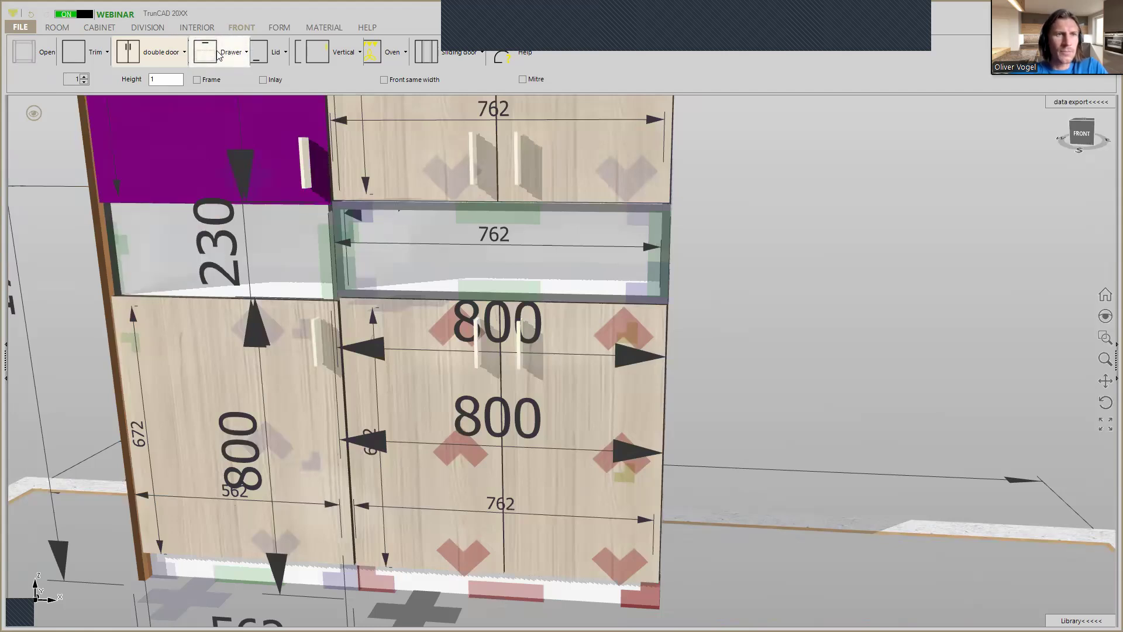
{"action": "mouse_move", "coordinate": [231, 57]}
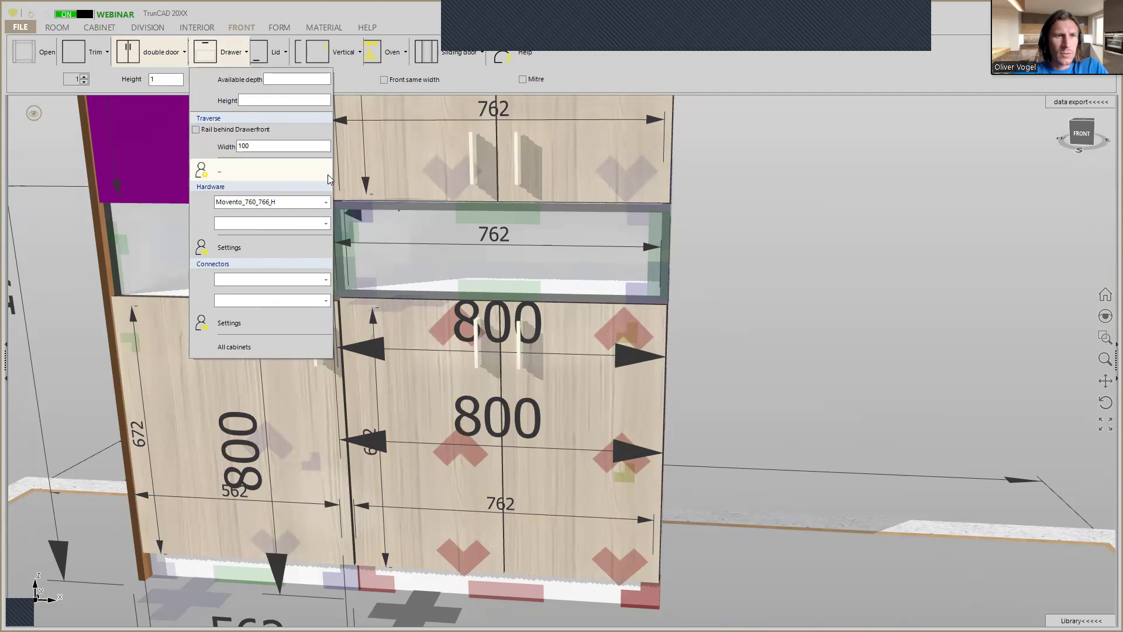
{"action": "left_click", "coordinate": [325, 202]}
{"action": "scroll", "coordinate": [325, 229], "scroll_direction": "up", "scroll_amount": 2}
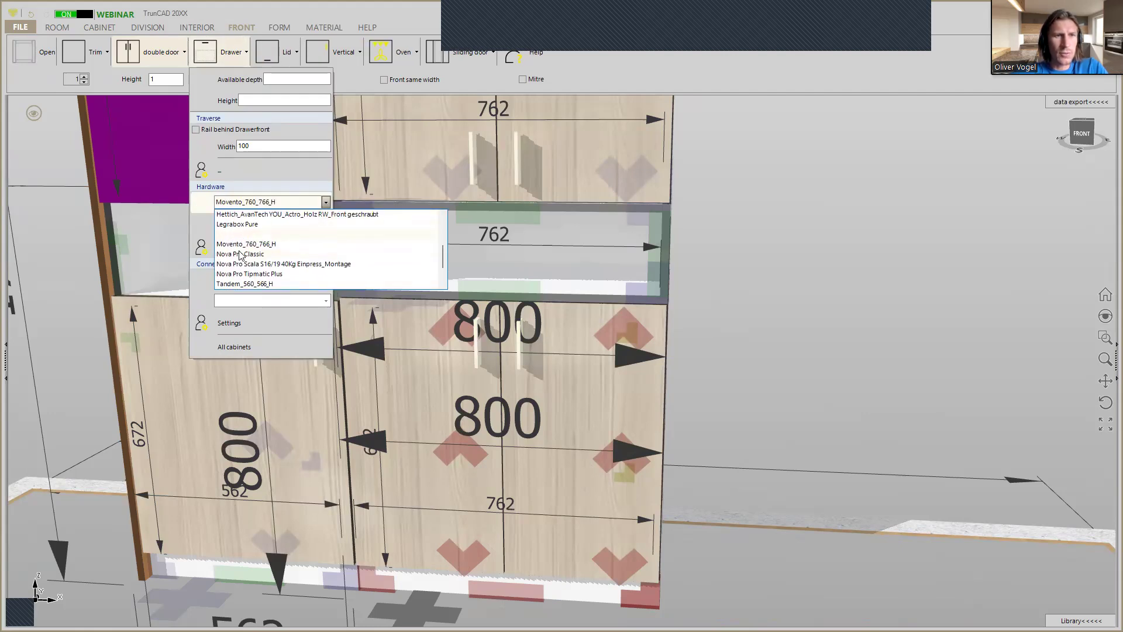
{"action": "left_click", "coordinate": [235, 245]}
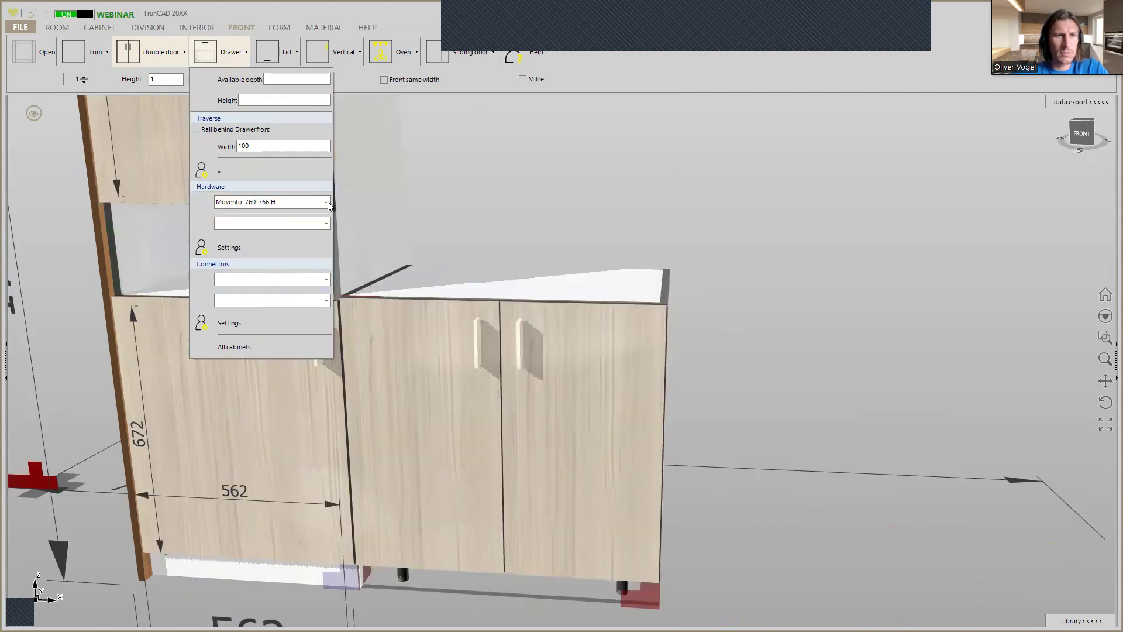
{"action": "left_click", "coordinate": [328, 201]}
{"action": "scroll", "coordinate": [296, 236], "scroll_direction": "up", "scroll_amount": 1}
{"action": "left_click", "coordinate": [250, 226]}
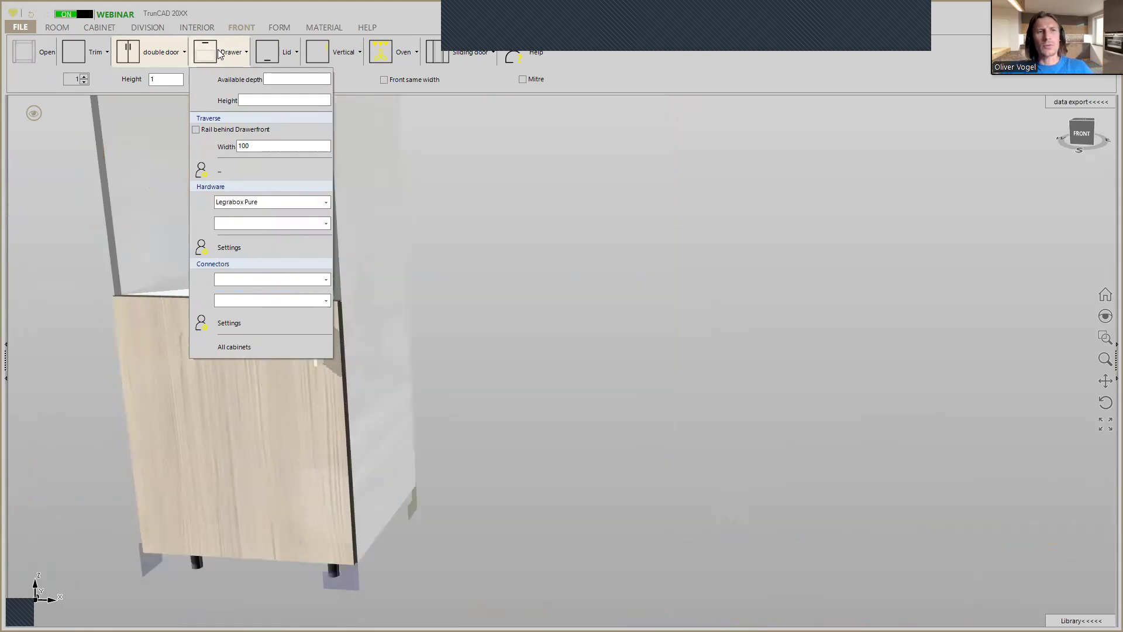
{"action": "left_click", "coordinate": [218, 50]}
{"action": "left_click_drag", "start_coordinate": [218, 50], "coordinate": [167, 231]}
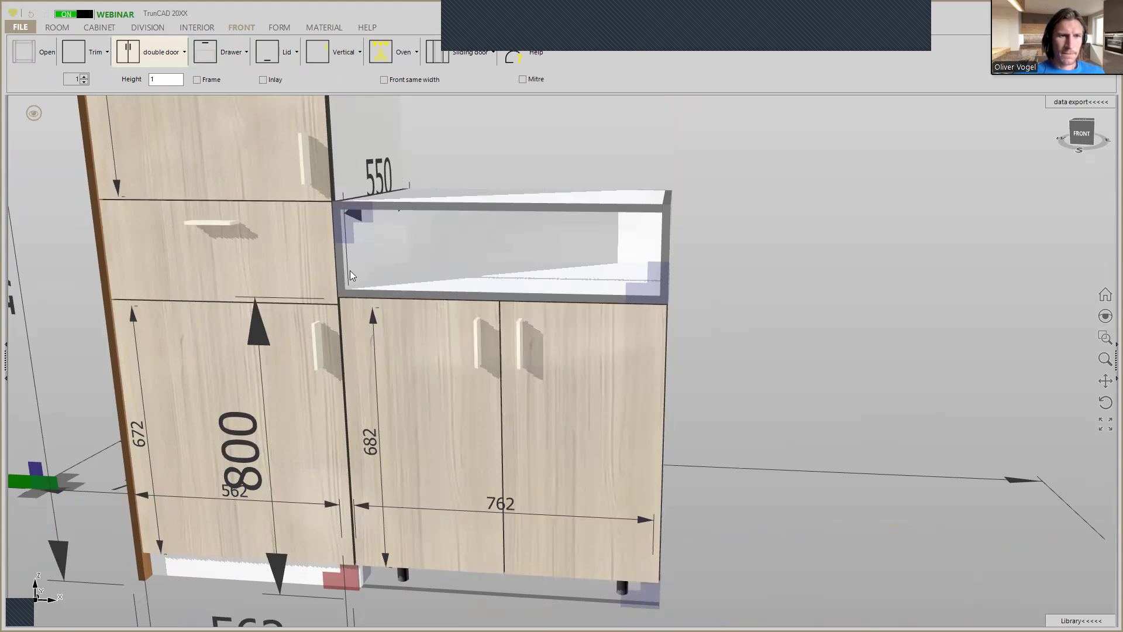
Measure the offset between the adjoining upper corners of the Middle botton cabinet and the tall cabinet's lower door.
{"action": "scroll", "coordinate": [357, 283], "scroll_direction": "down", "scroll_amount": 5}
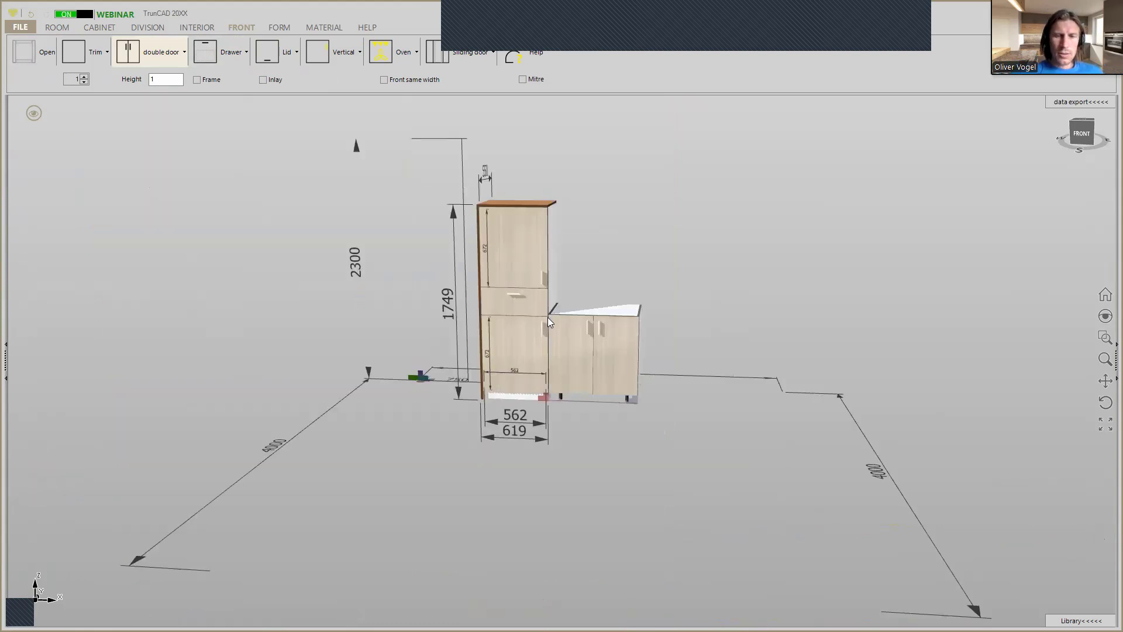
{"action": "scroll", "coordinate": [550, 316], "scroll_direction": "up", "scroll_amount": 5}
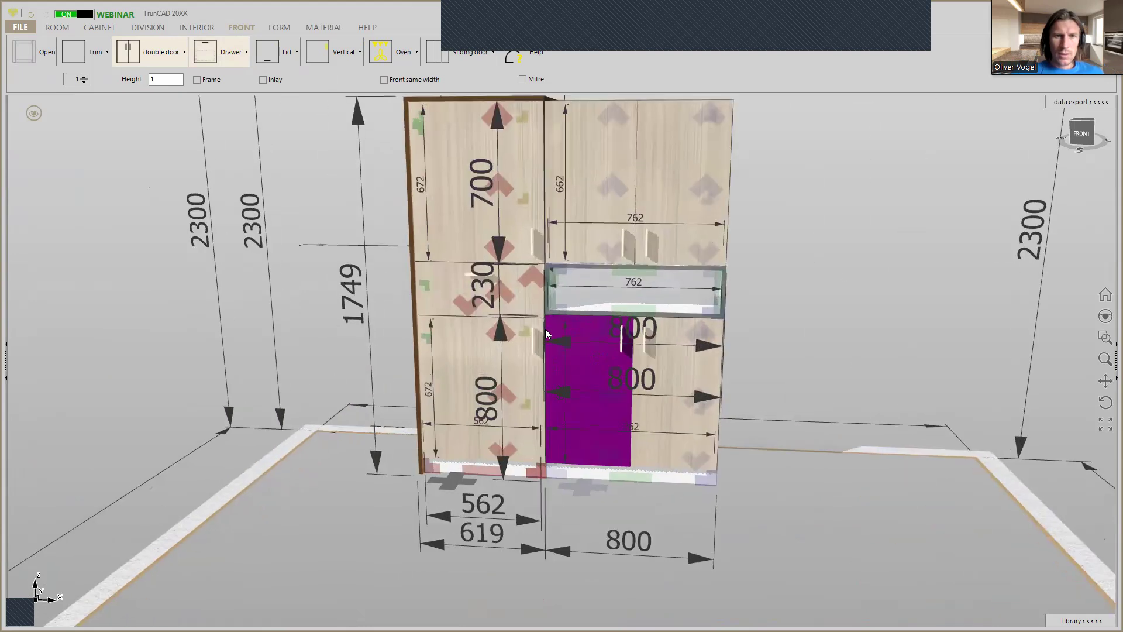
{"action": "scroll", "coordinate": [545, 329], "scroll_direction": "up", "scroll_amount": 5}
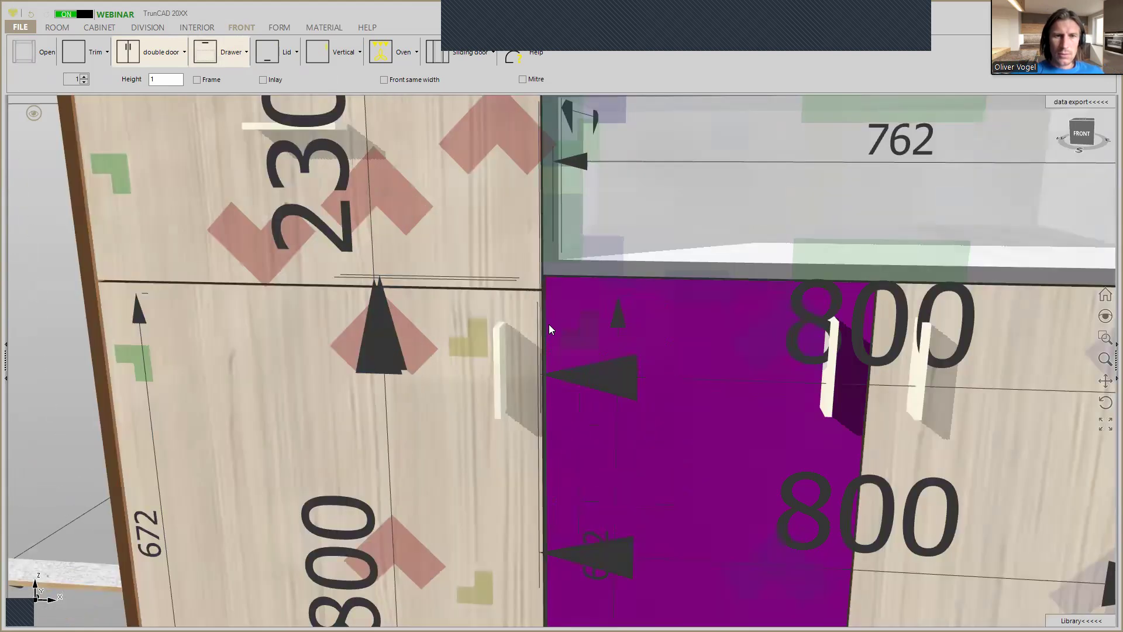
{"action": "scroll", "coordinate": [552, 293], "scroll_direction": "up", "scroll_amount": 2}
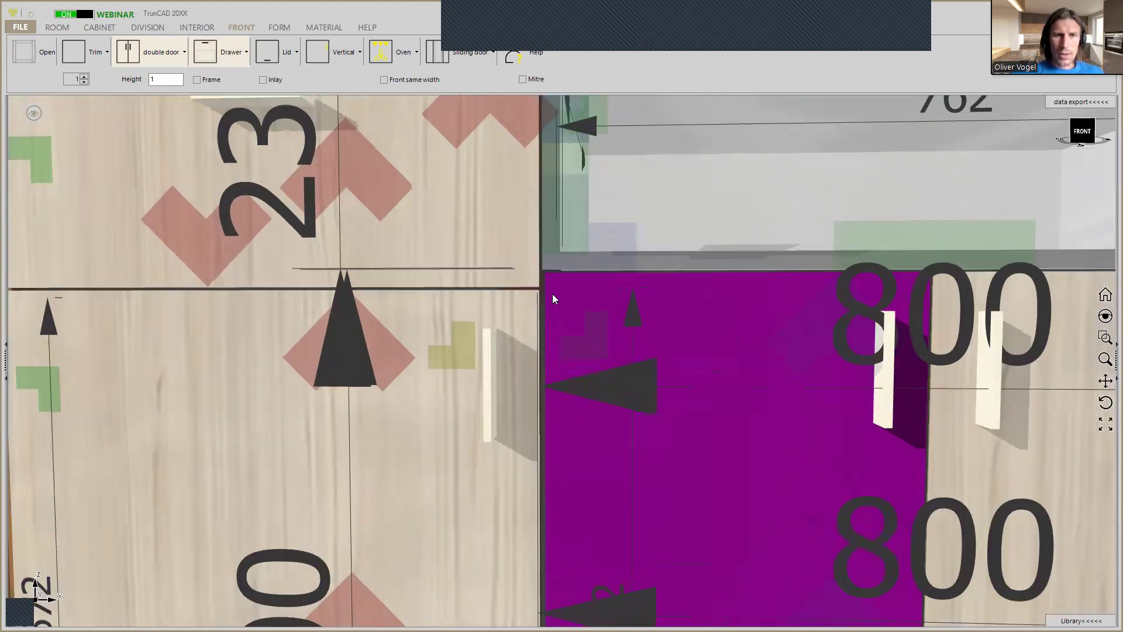
{"action": "scroll", "coordinate": [552, 294], "scroll_direction": "up", "scroll_amount": 2}
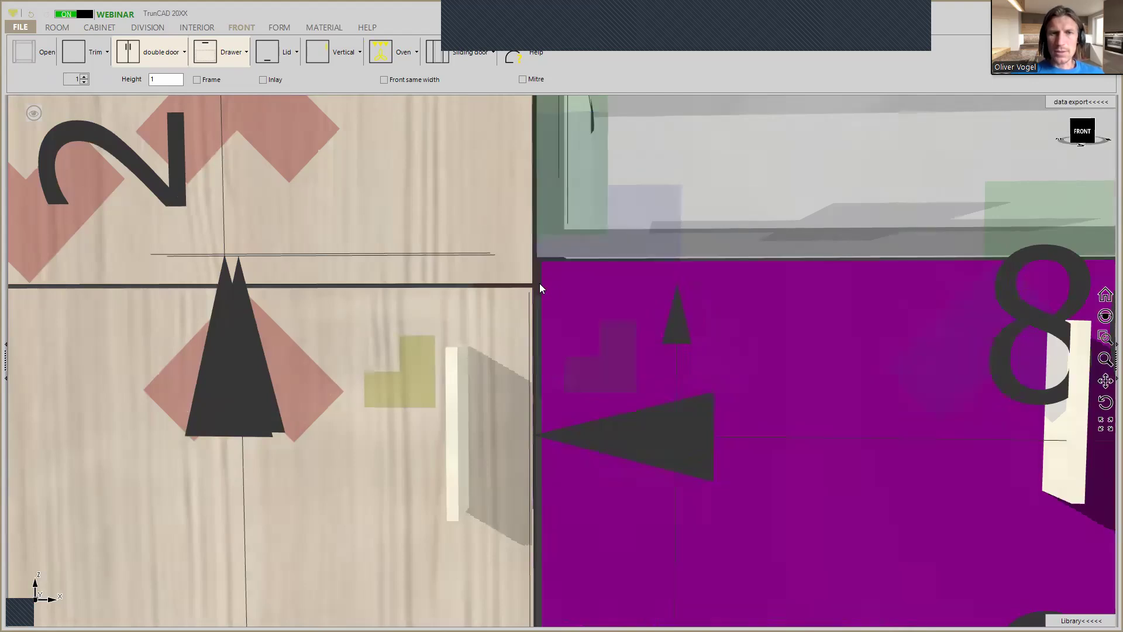
{"action": "scroll", "coordinate": [583, 289], "scroll_direction": "down", "scroll_amount": 3}
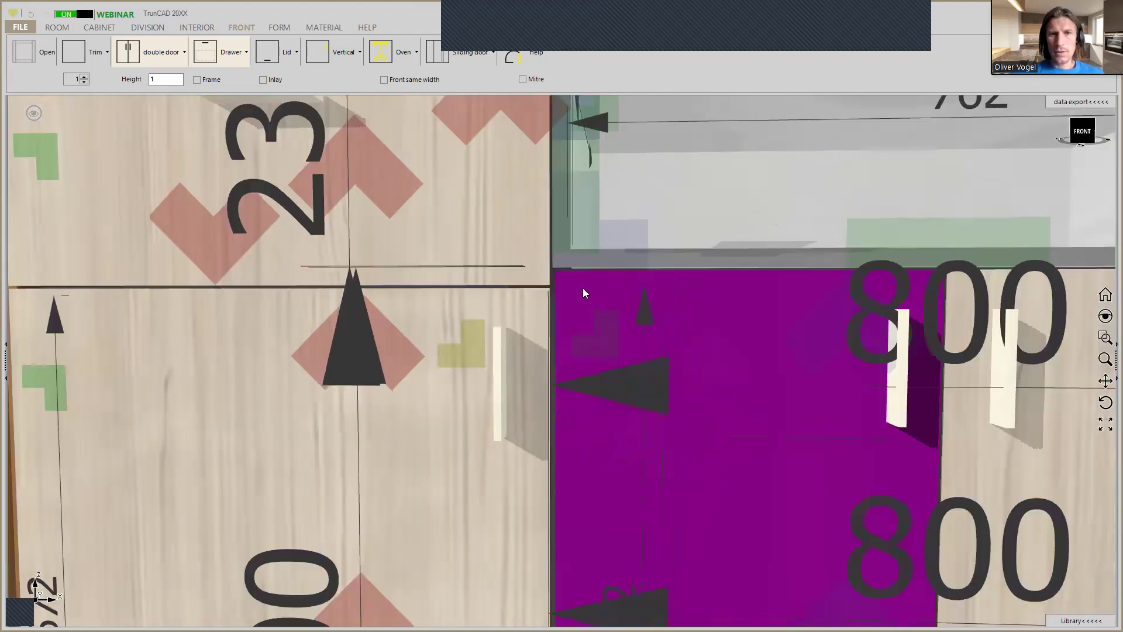
{"action": "scroll", "coordinate": [582, 289], "scroll_direction": "down", "scroll_amount": 2}
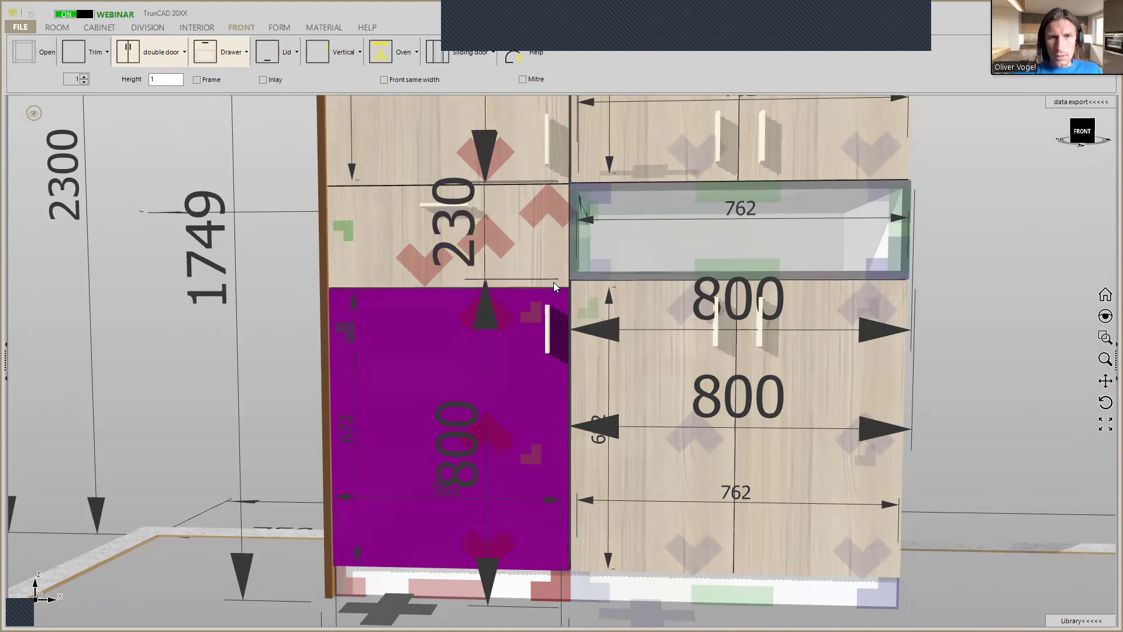
{"action": "scroll", "coordinate": [571, 284], "scroll_direction": "up", "scroll_amount": 5}
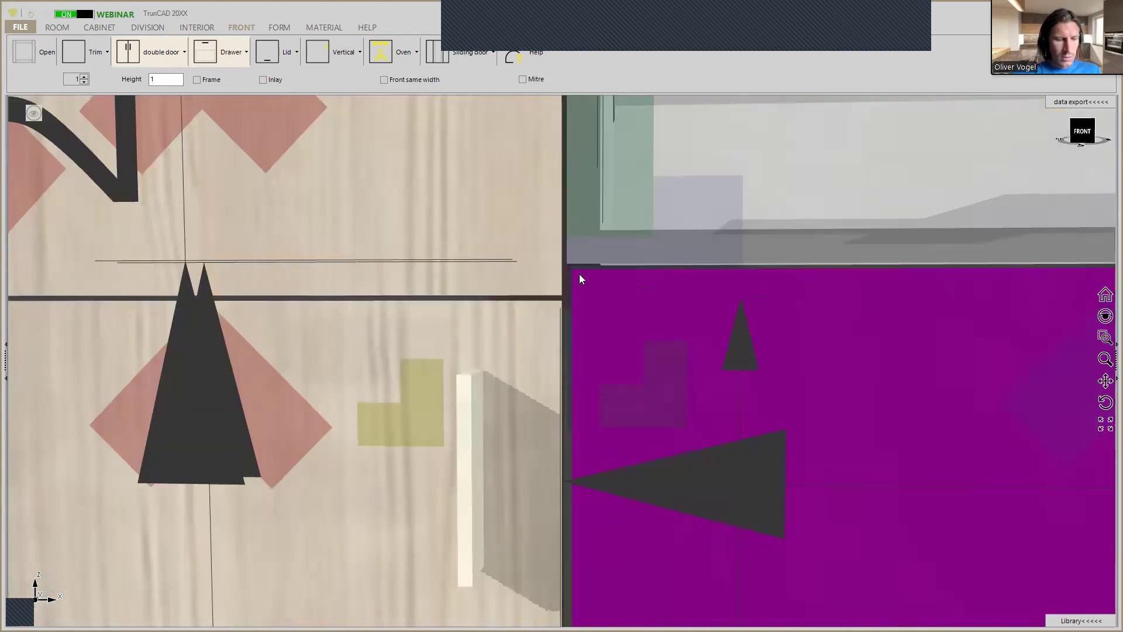
{"action": "middle_click_drag", "start_coordinate": [589, 277], "coordinate": [581, 303]}
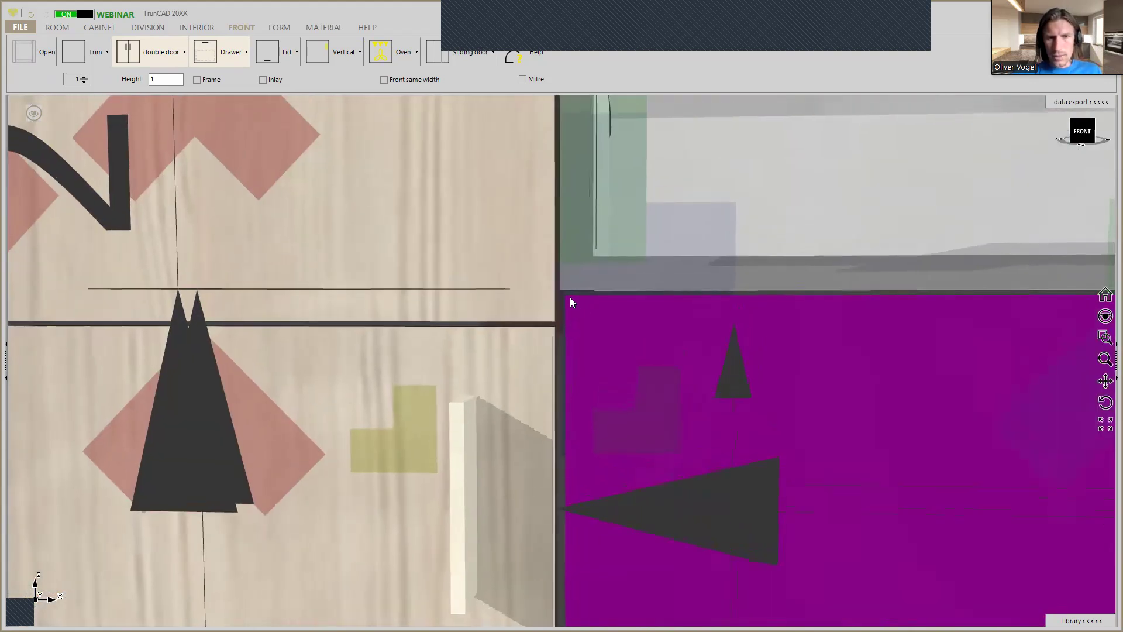
{"action": "scroll", "coordinate": [571, 300], "scroll_direction": "up", "scroll_amount": 3}
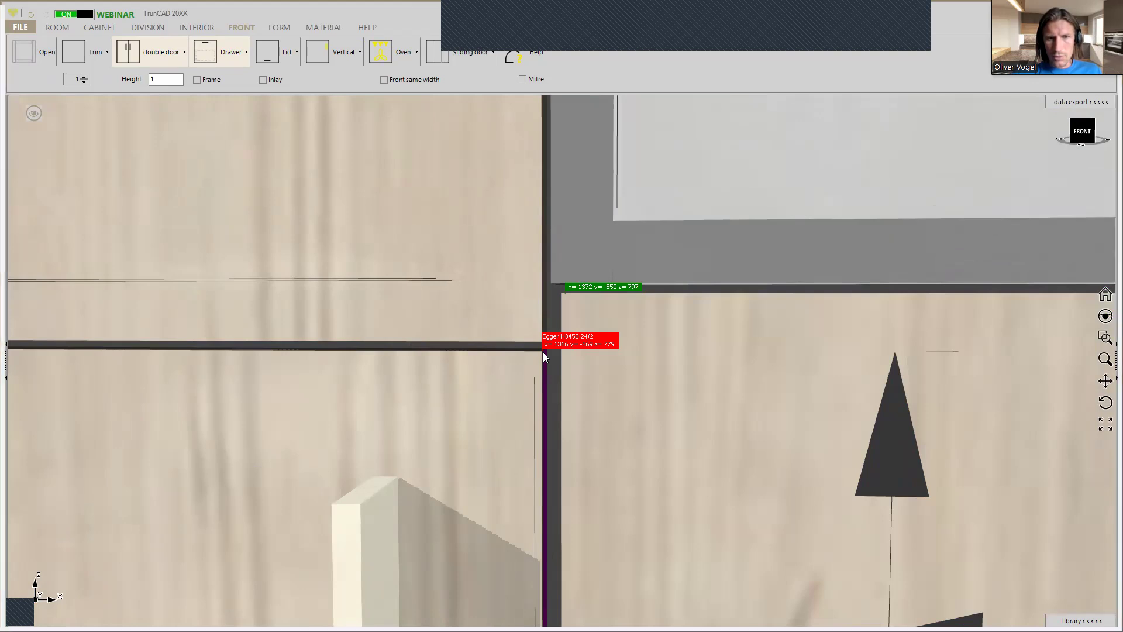
{"action": "left_click", "coordinate": [543, 352]}
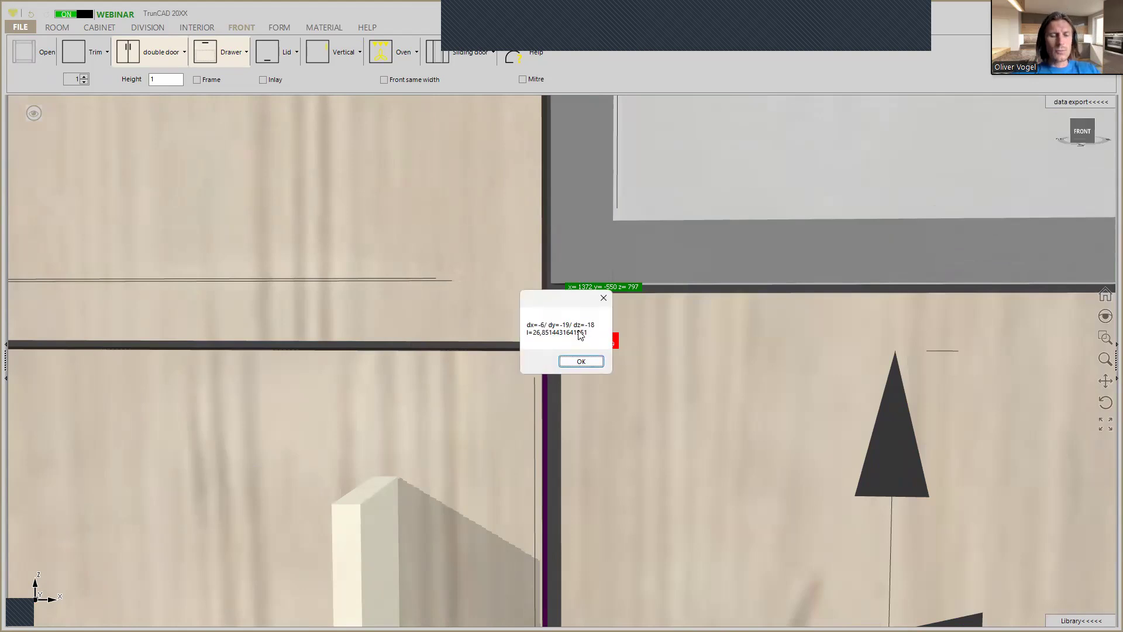
{"action": "left_click", "coordinate": [582, 362]}
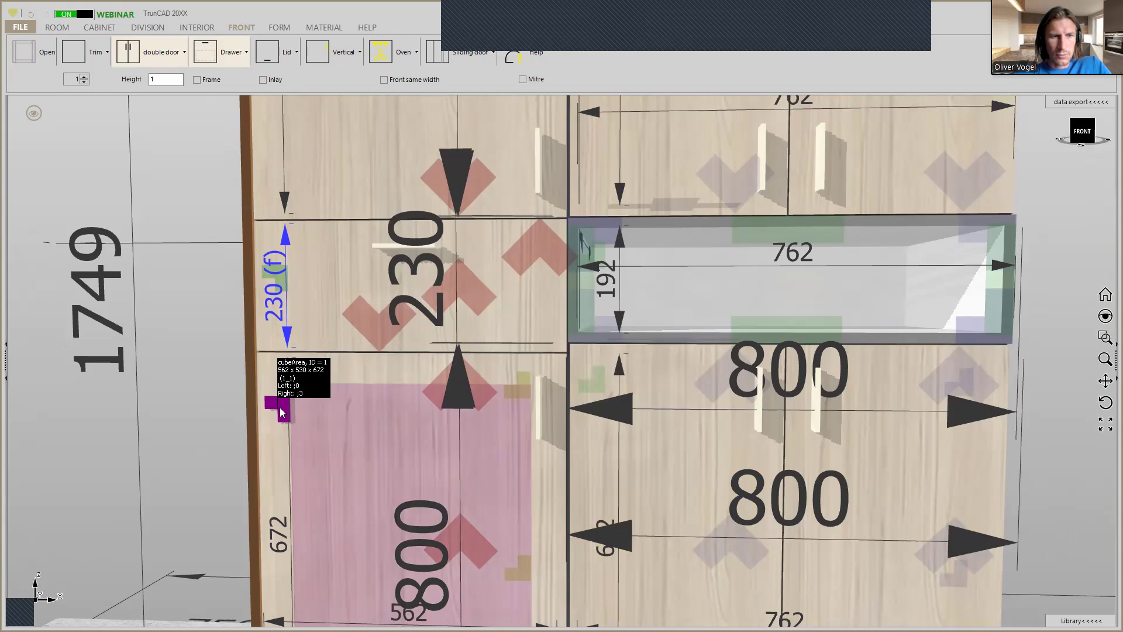
Set the height of the tall cabinet's lower compartment to 690 mm.
{"action": "left_click", "coordinate": [281, 412]}
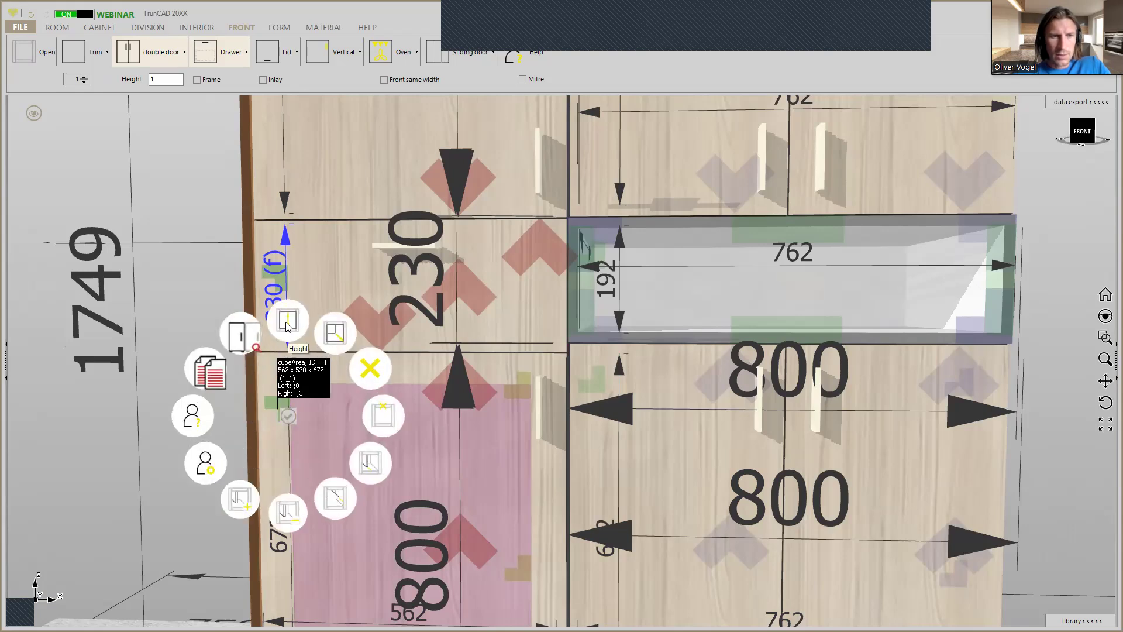
{"action": "left_click", "coordinate": [287, 327]}
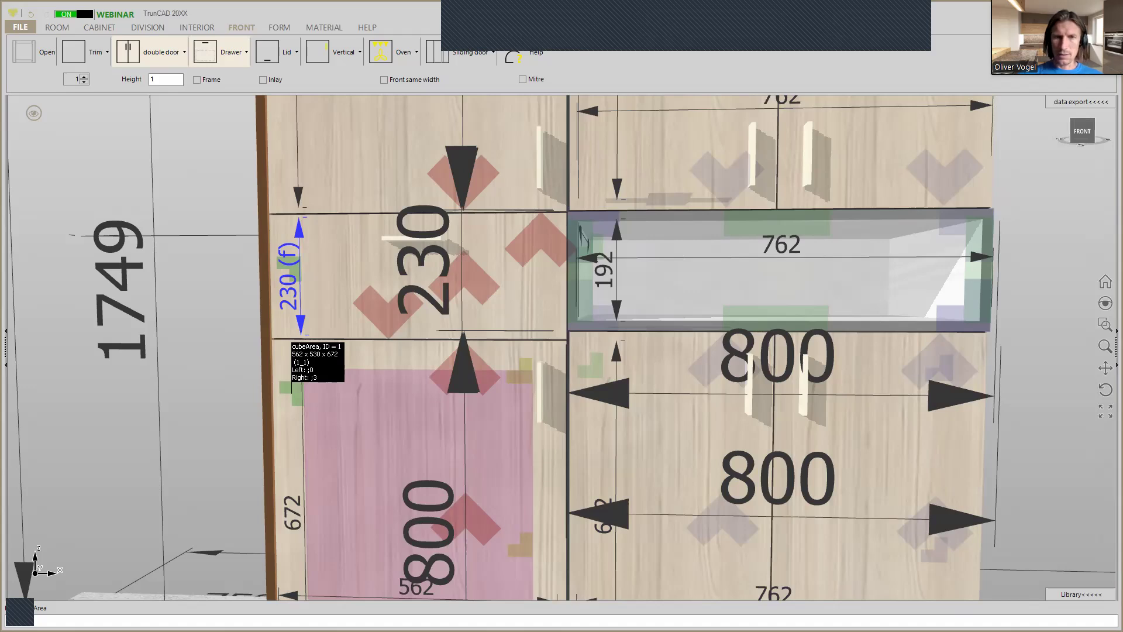
{"action": "left_click", "coordinate": [291, 389]}
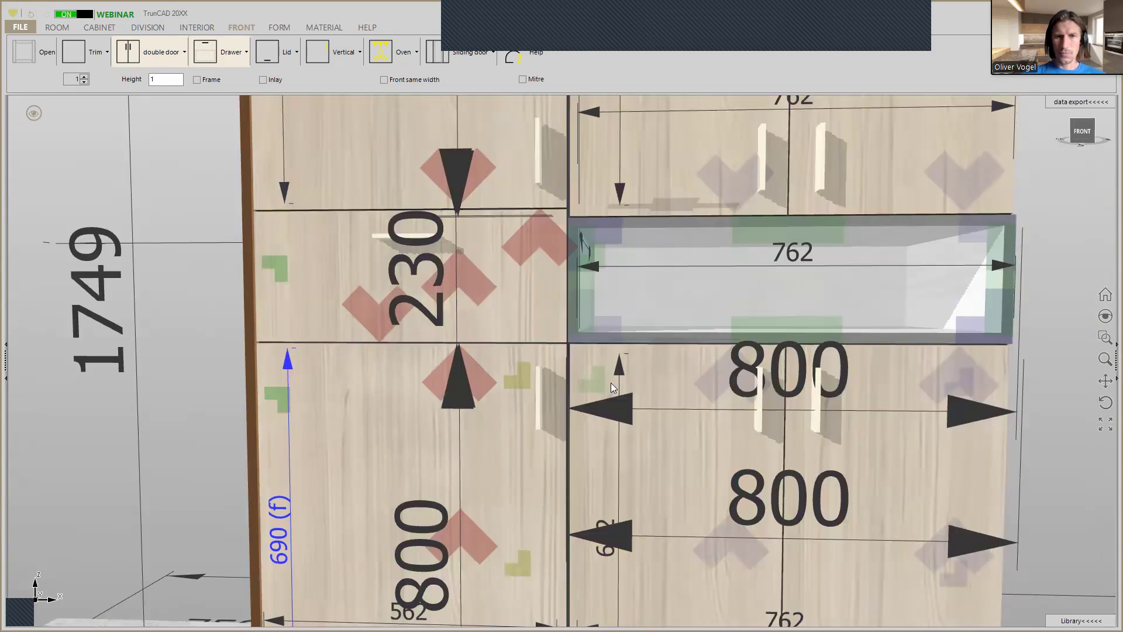
Measure the gaps from the drawer front's lower corner to the left door below and to the Middle center cabinet's side panel.
{"action": "scroll", "coordinate": [566, 350], "scroll_direction": "up", "scroll_amount": 3}
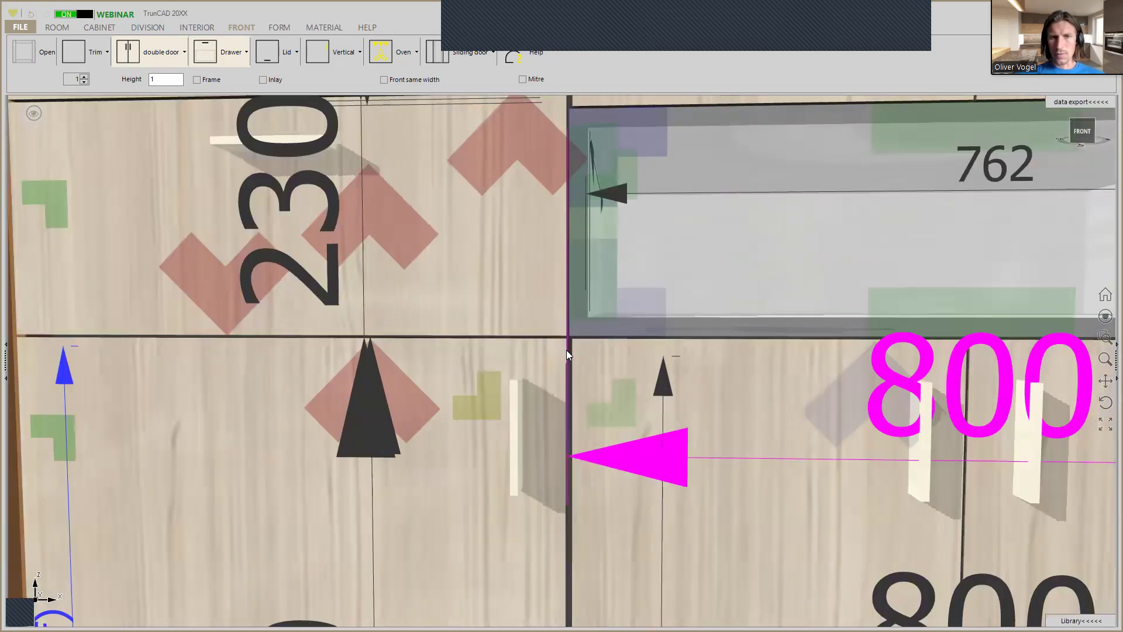
{"action": "scroll", "coordinate": [566, 350], "scroll_direction": "up", "scroll_amount": 3}
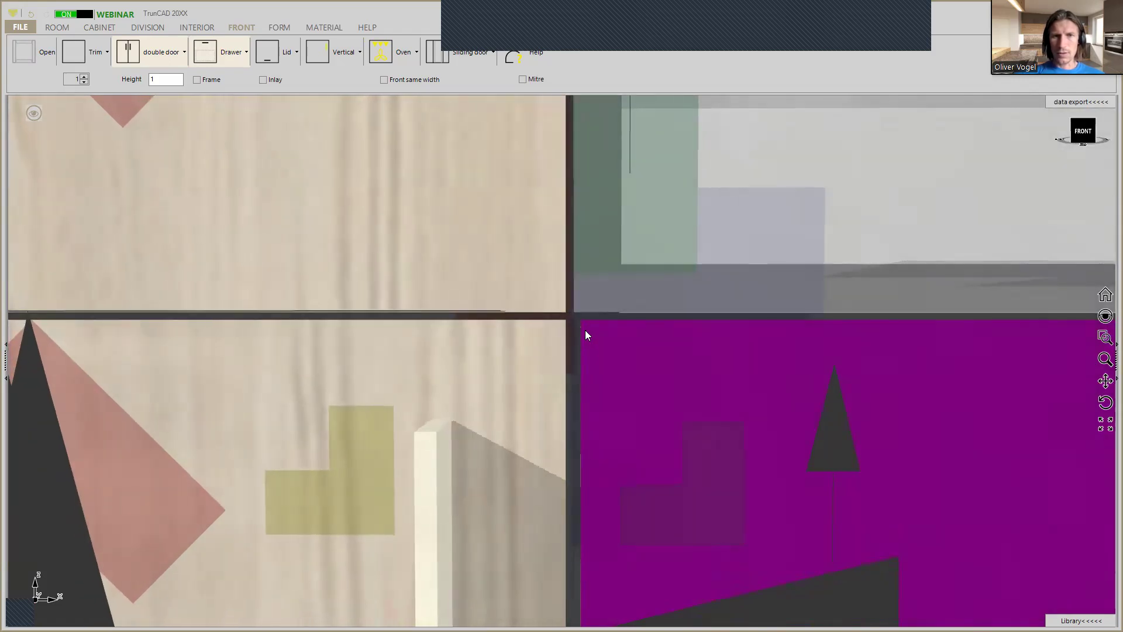
{"action": "scroll", "coordinate": [581, 311], "scroll_direction": "down", "scroll_amount": 5}
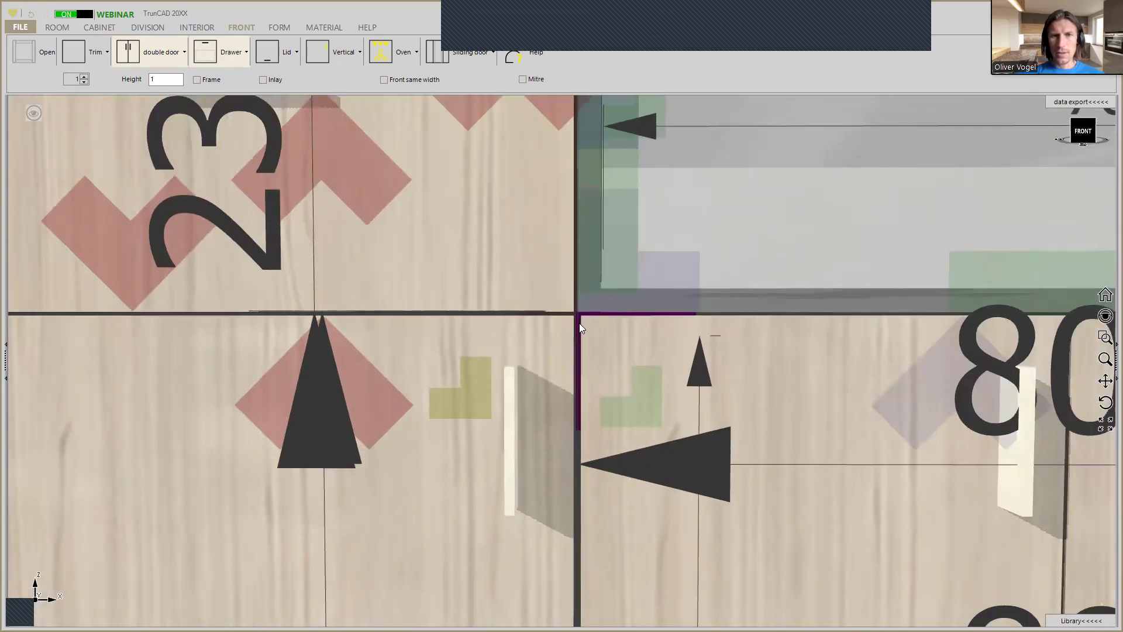
{"action": "scroll", "coordinate": [579, 326], "scroll_direction": "up", "scroll_amount": 2}
{"action": "scroll", "coordinate": [580, 301], "scroll_direction": "up", "scroll_amount": 2}
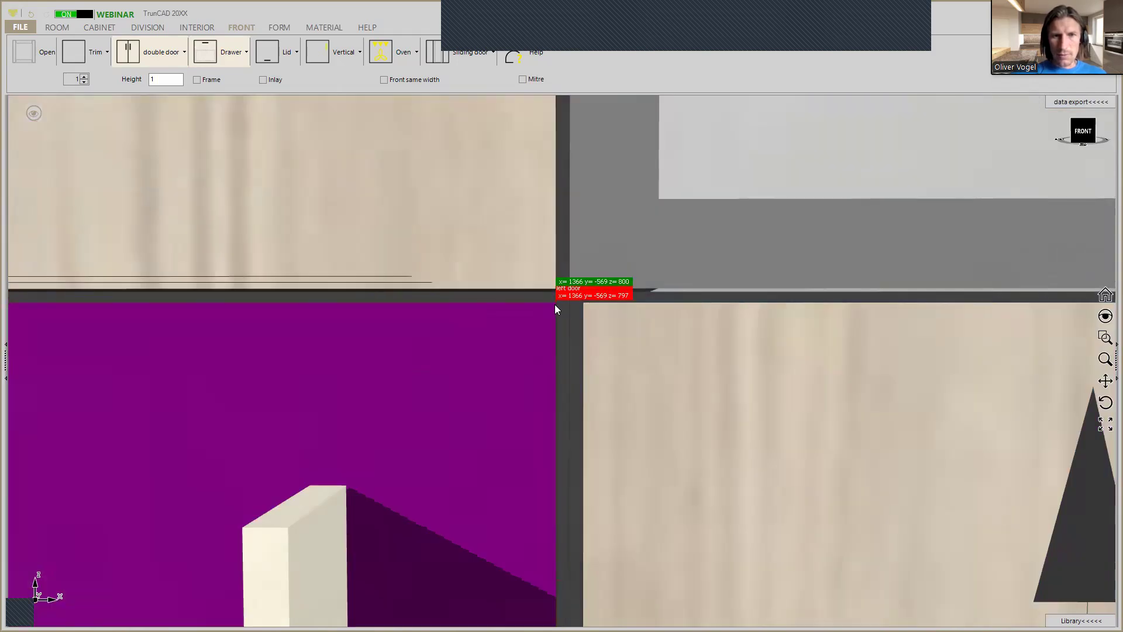
{"action": "left_click", "coordinate": [555, 304]}
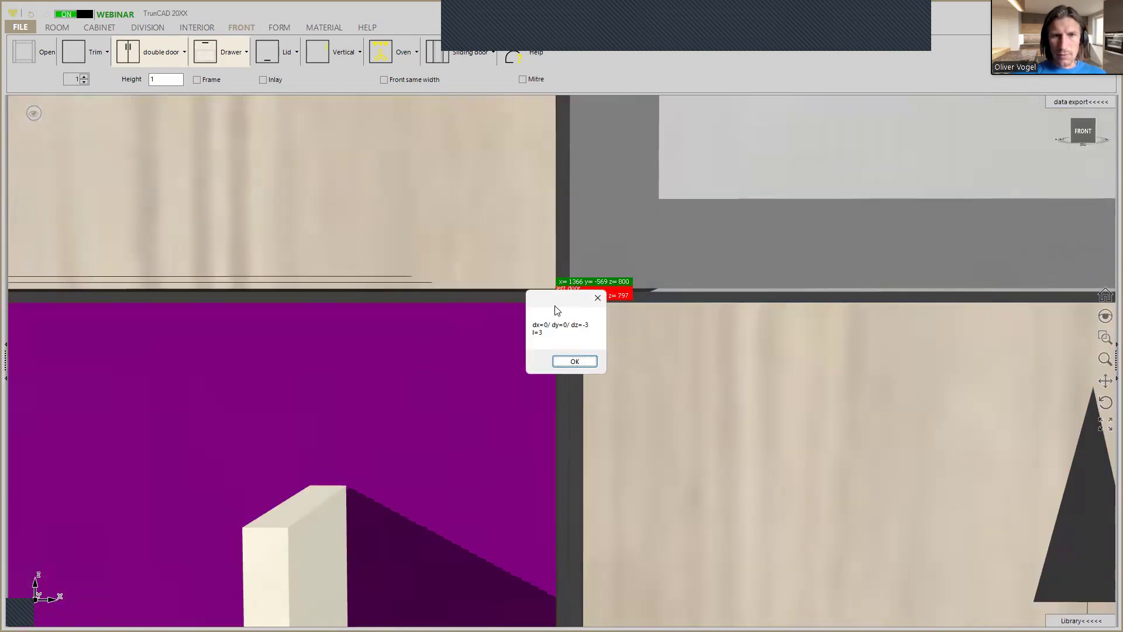
{"action": "left_click", "coordinate": [579, 362]}
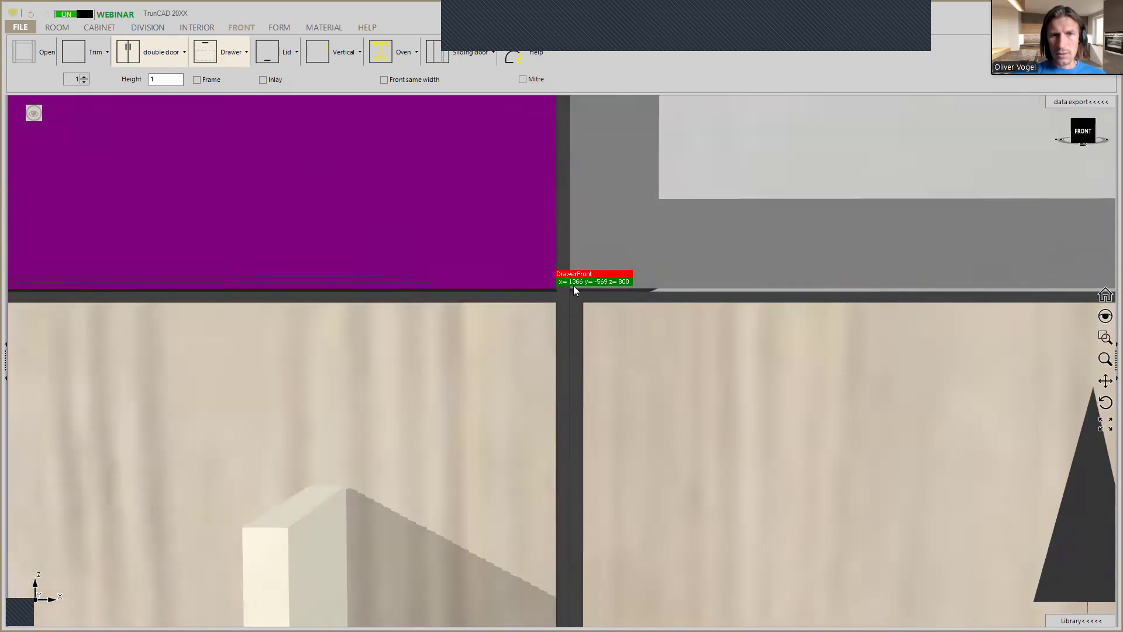
{"action": "left_click", "coordinate": [573, 286]}
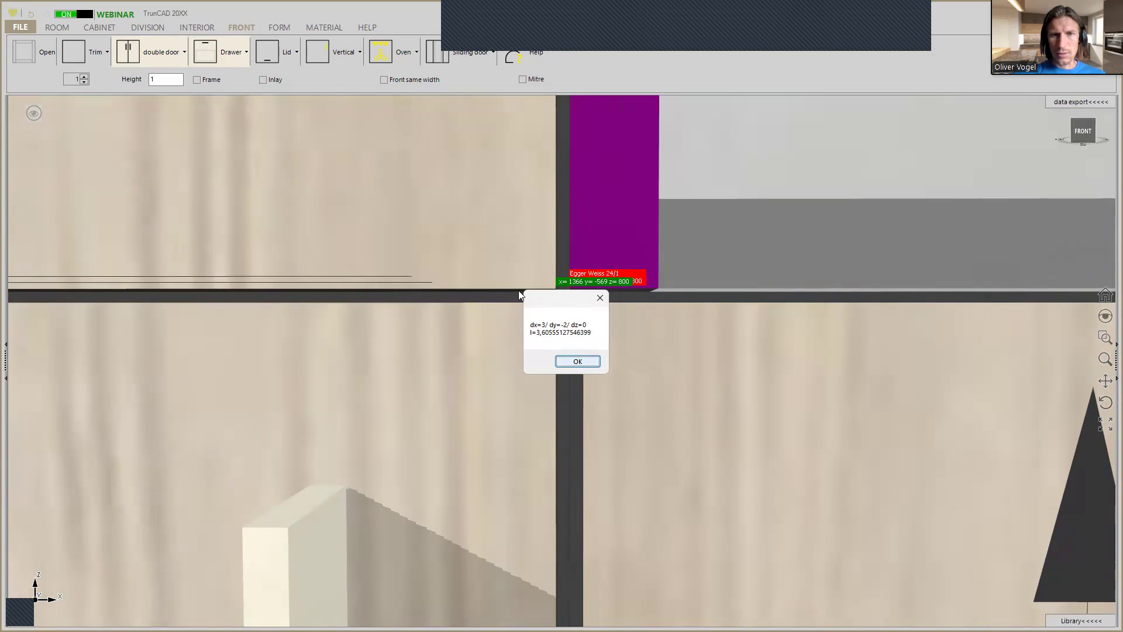
{"action": "left_click", "coordinate": [581, 362]}
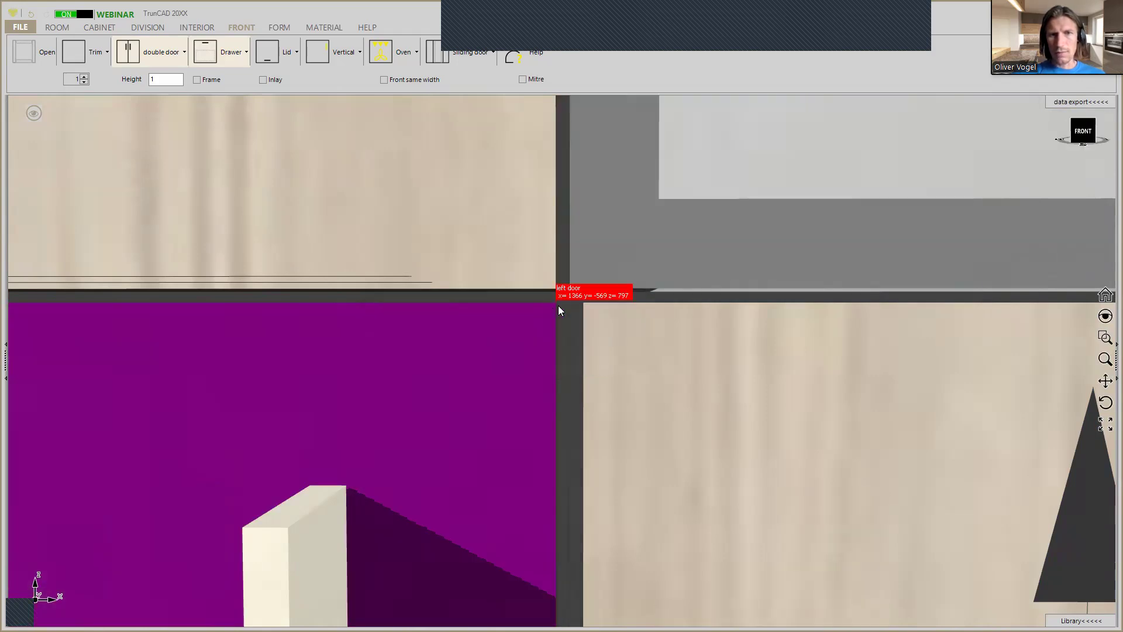
Measure the horizontal gap between the tall cabinet's lower door and the Middle botton cabinet's left door.
{"action": "left_click", "coordinate": [590, 306]}
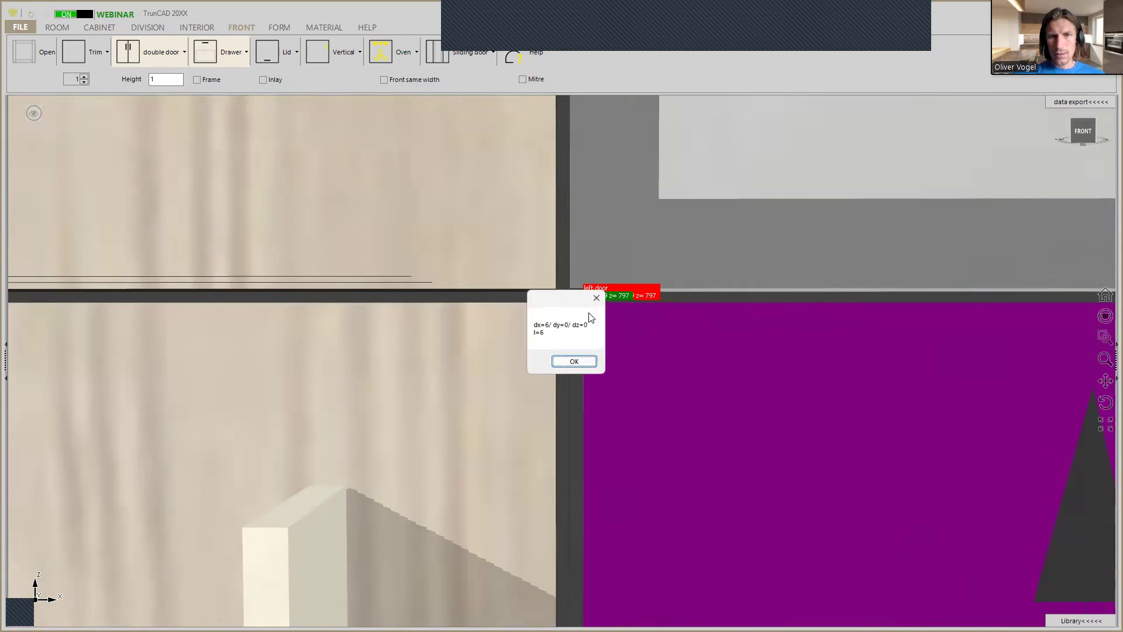
{"action": "left_click", "coordinate": [578, 362]}
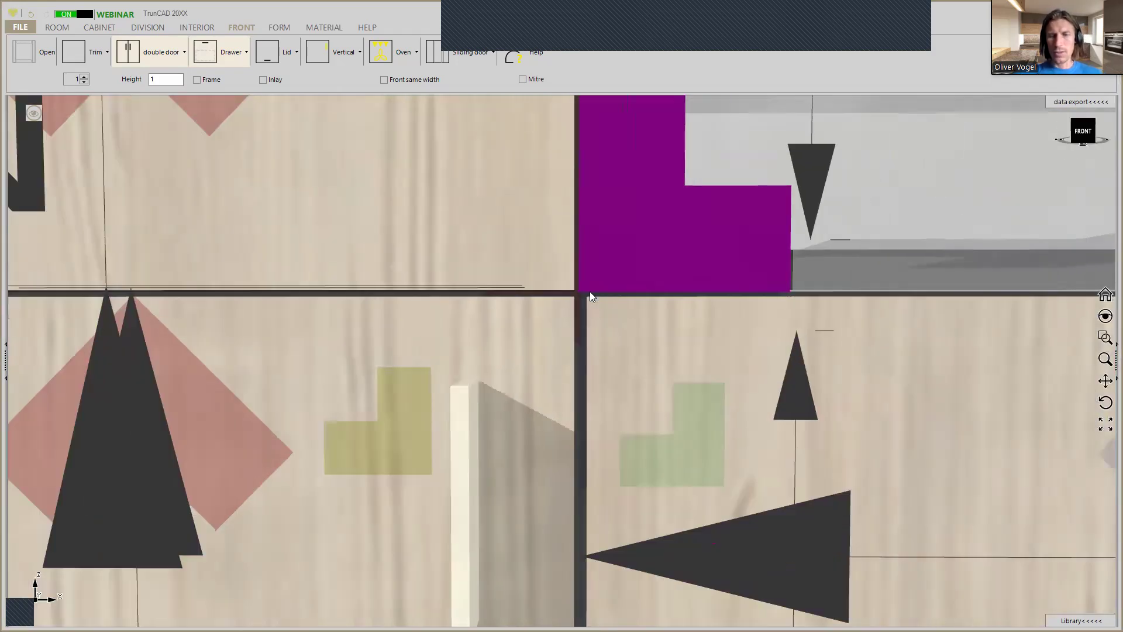
{"action": "scroll", "coordinate": [633, 301], "scroll_direction": "down", "scroll_amount": 3}
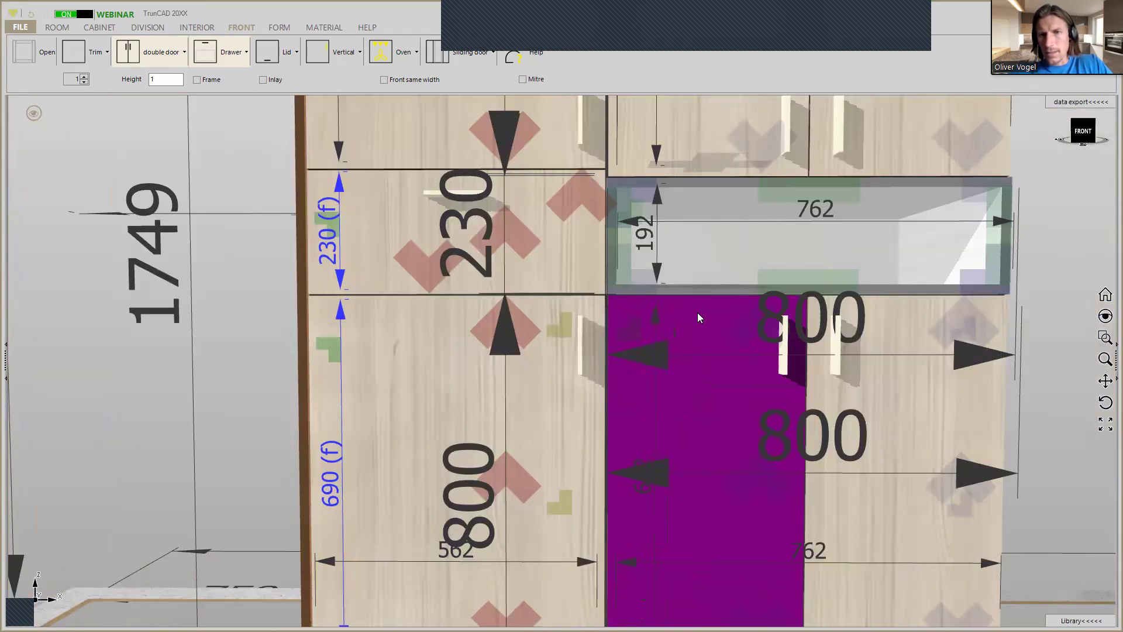
Adjust the front overlap at left of the Middle botton cabinet to narrow the joint to the tall cabinet's lower door.
{"action": "right_click", "coordinate": [738, 330]}
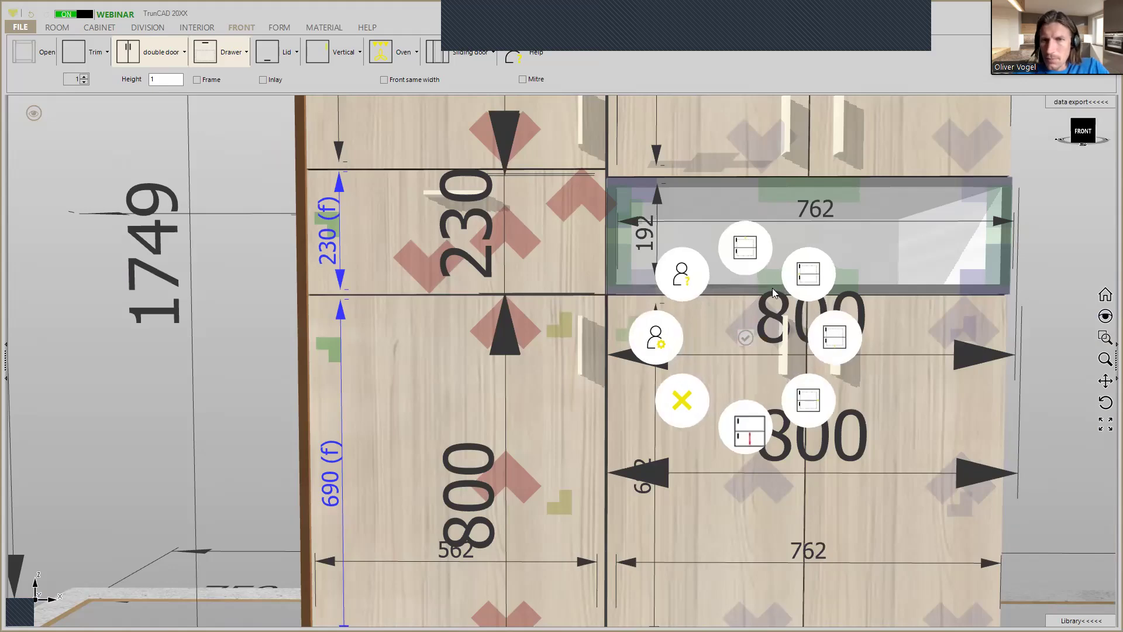
{"action": "left_click", "coordinate": [808, 274]}
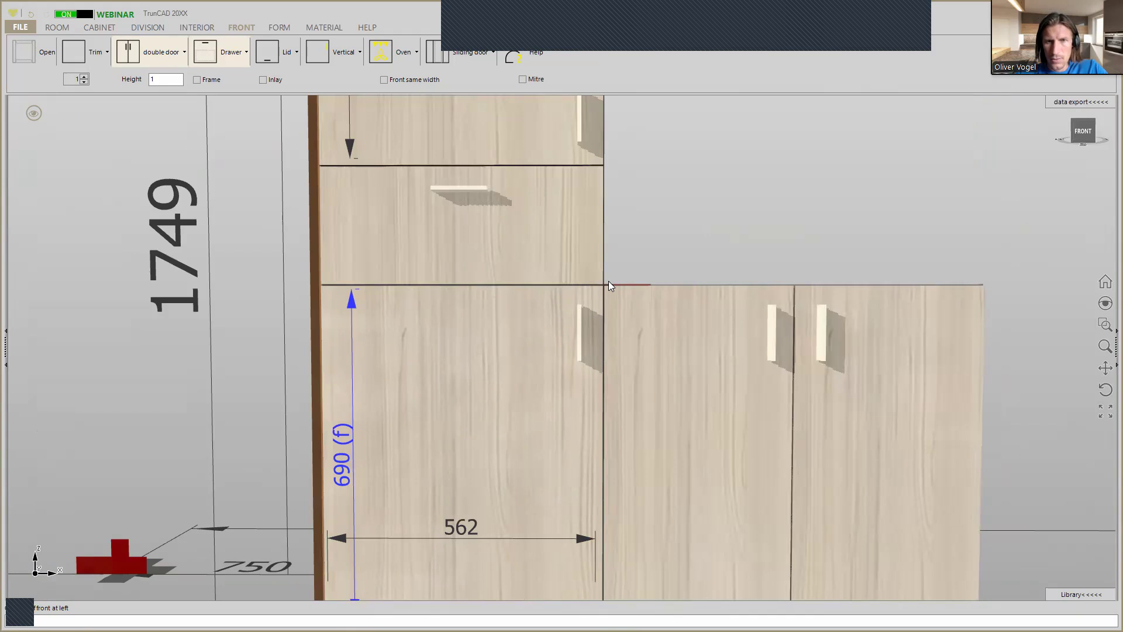
{"action": "middle_click", "coordinate": [608, 281]}
{"action": "middle_click", "coordinate": [608, 281]}
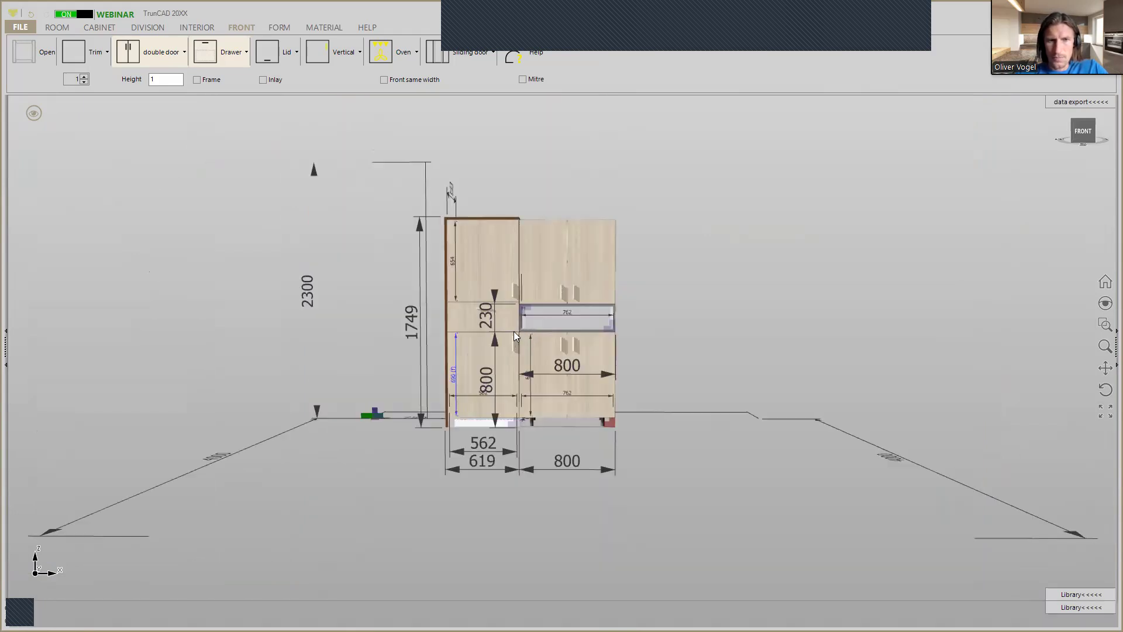
{"action": "scroll", "coordinate": [514, 331], "scroll_direction": "up", "scroll_amount": 4}
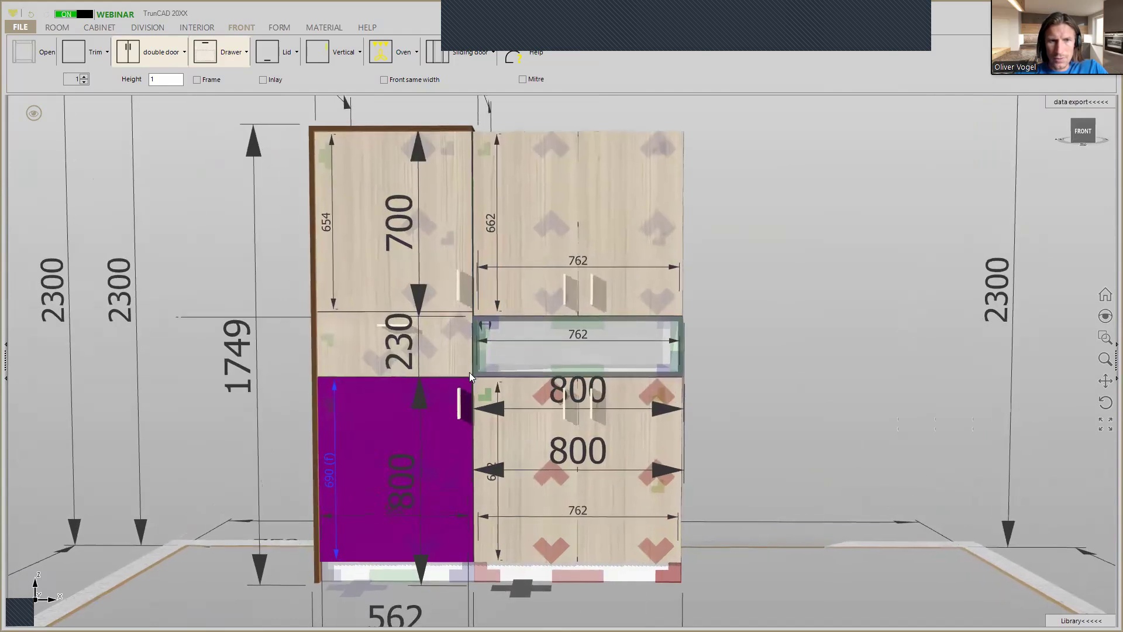
{"action": "scroll", "coordinate": [467, 381], "scroll_direction": "up", "scroll_amount": 4}
{"action": "scroll", "coordinate": [469, 383], "scroll_direction": "up", "scroll_amount": 4}
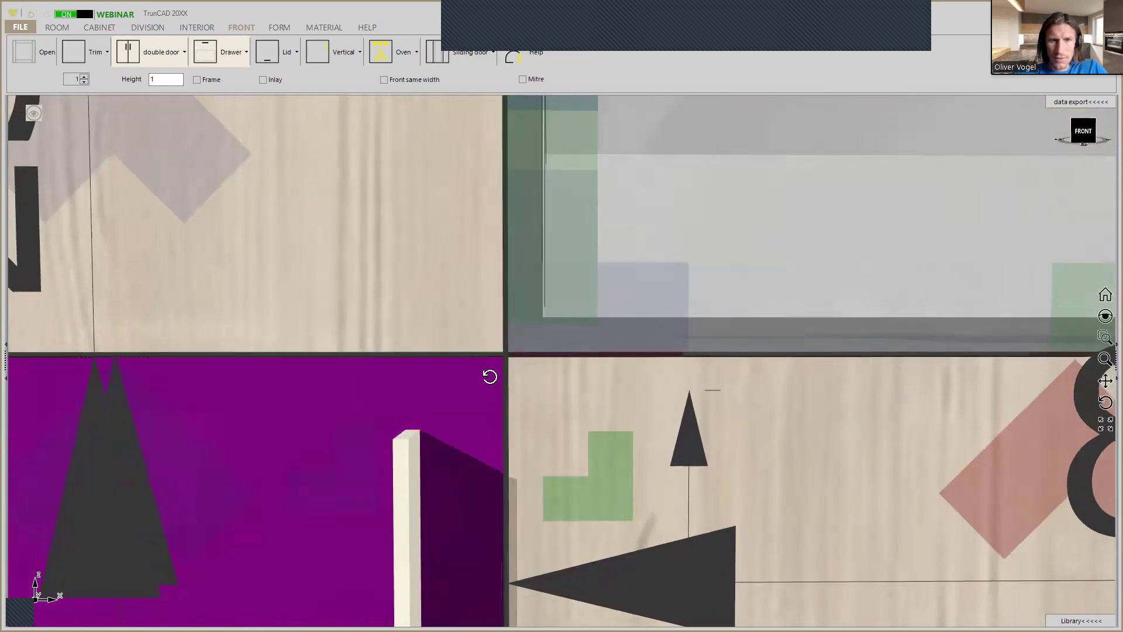
{"action": "scroll", "coordinate": [533, 368], "scroll_direction": "down", "scroll_amount": 6}
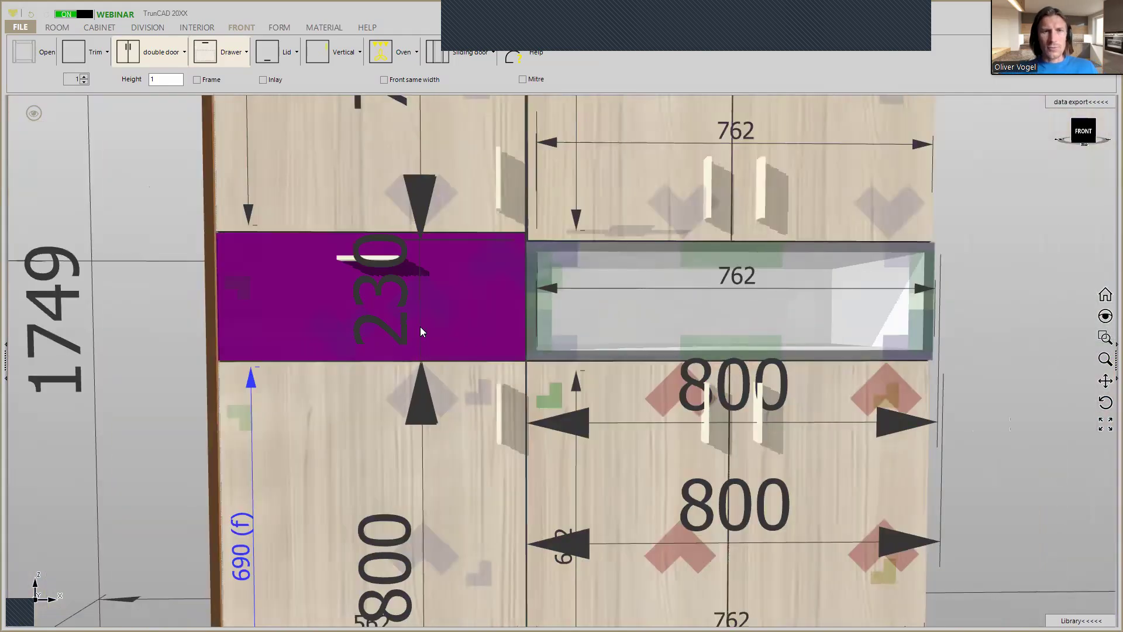
Measure the offset between the drawer front's upper corner and the adjoining upper corner of the Middle center cabinet's side panel.
{"action": "scroll", "coordinate": [528, 226], "scroll_direction": "up", "scroll_amount": 5}
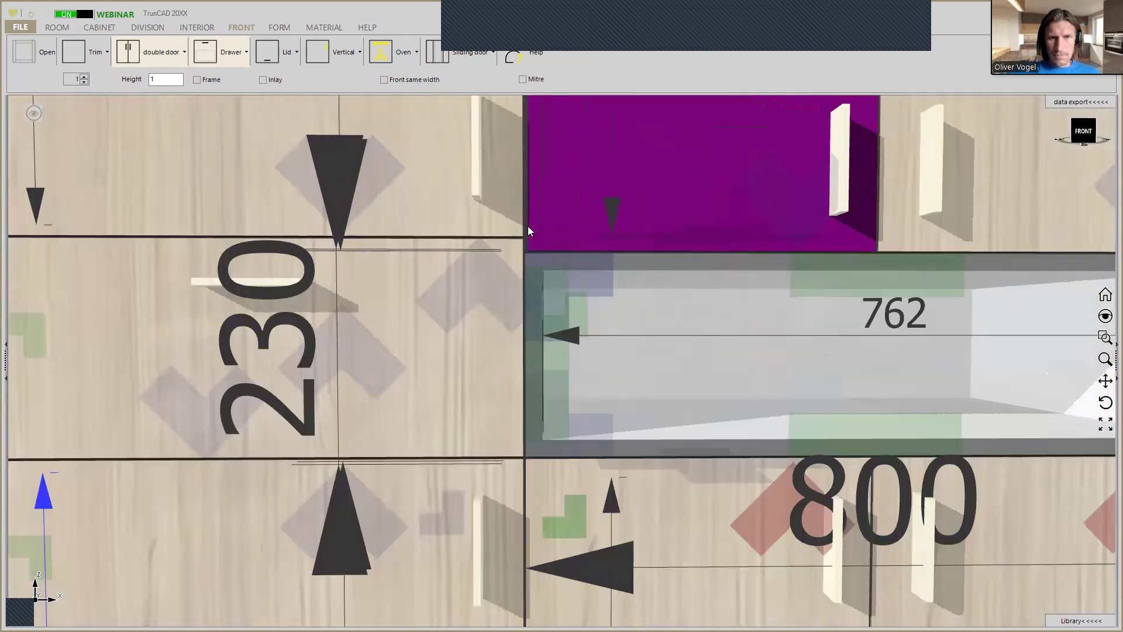
{"action": "scroll", "coordinate": [522, 242], "scroll_direction": "up", "scroll_amount": 2}
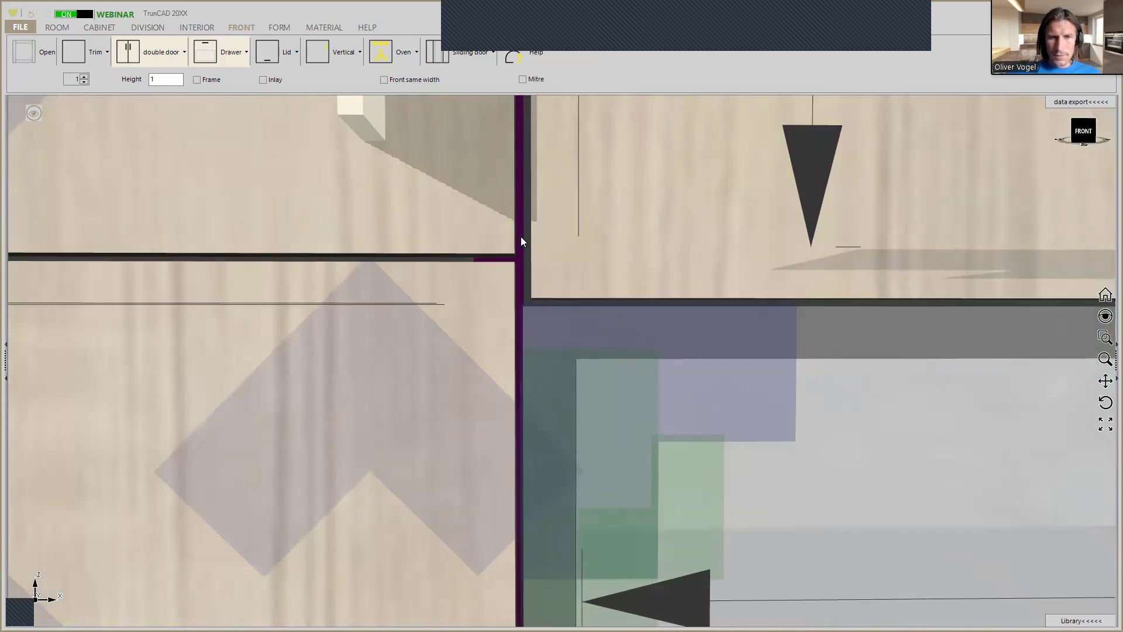
{"action": "scroll", "coordinate": [520, 236], "scroll_direction": "down", "scroll_amount": 3}
{"action": "scroll", "coordinate": [521, 236], "scroll_direction": "up", "scroll_amount": 4}
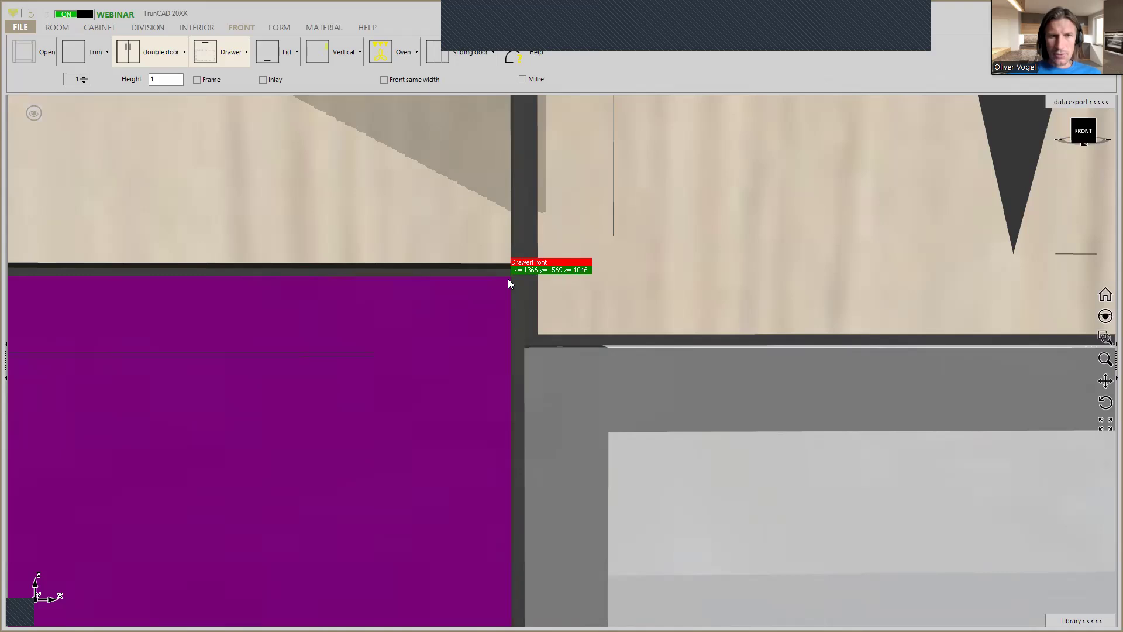
{"action": "left_click", "coordinate": [527, 351]}
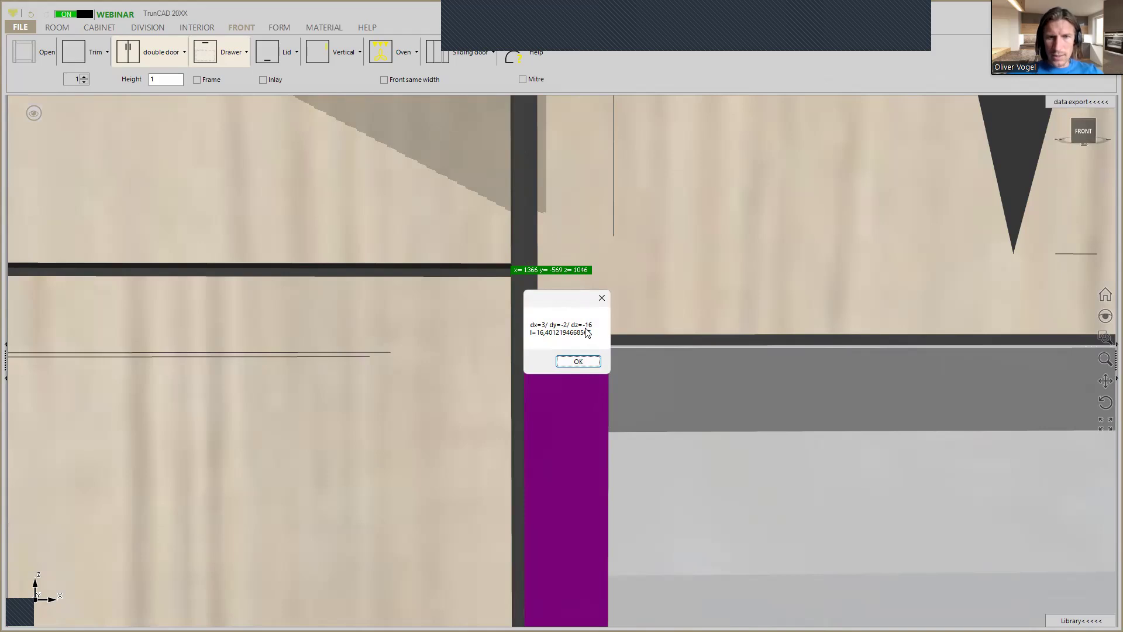
{"action": "left_click", "coordinate": [585, 360]}
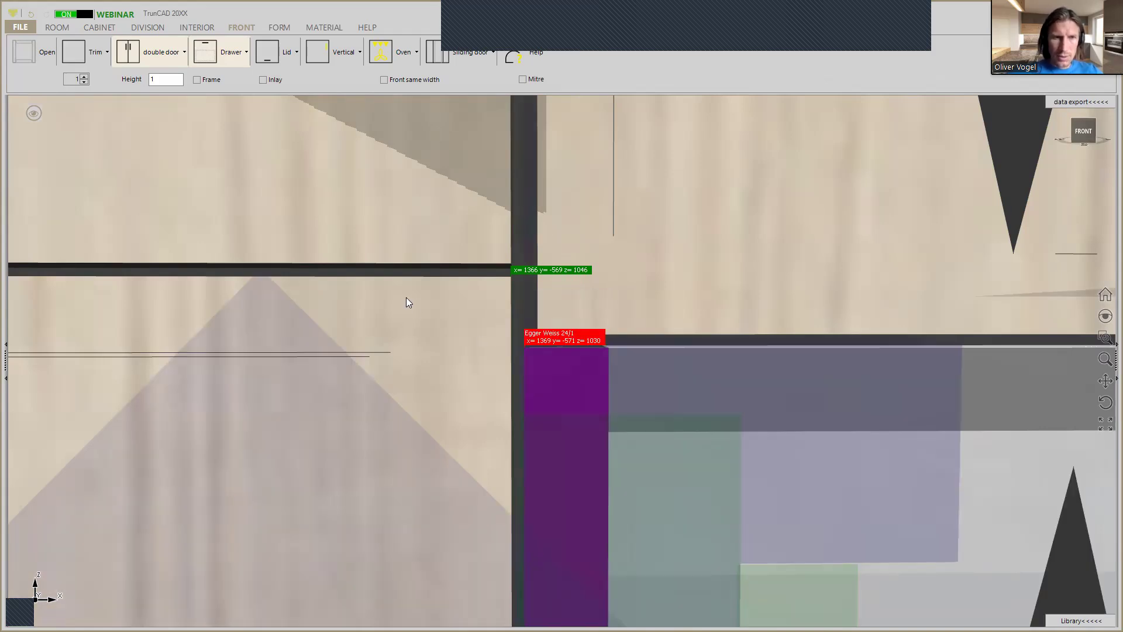
Reduce the tall cabinet's drawer compartment height by 16 mm so its front's upper edge aligns with the open Middle center cabinet.
{"action": "scroll", "coordinate": [406, 297], "scroll_direction": "down", "scroll_amount": 5}
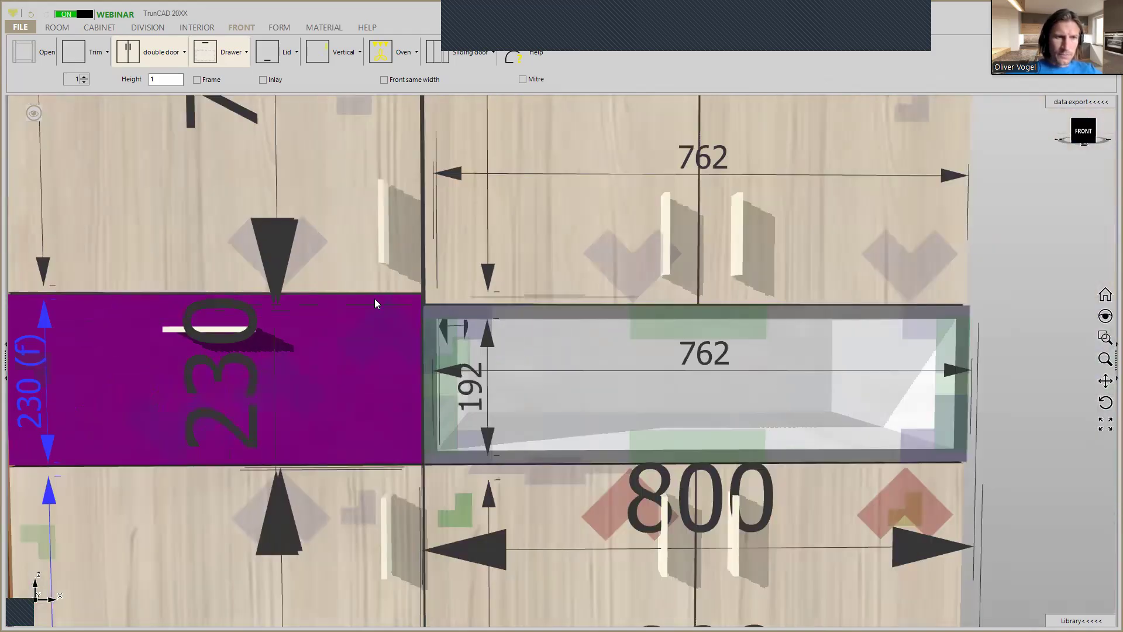
{"action": "scroll", "coordinate": [374, 298], "scroll_direction": "down", "scroll_amount": 2}
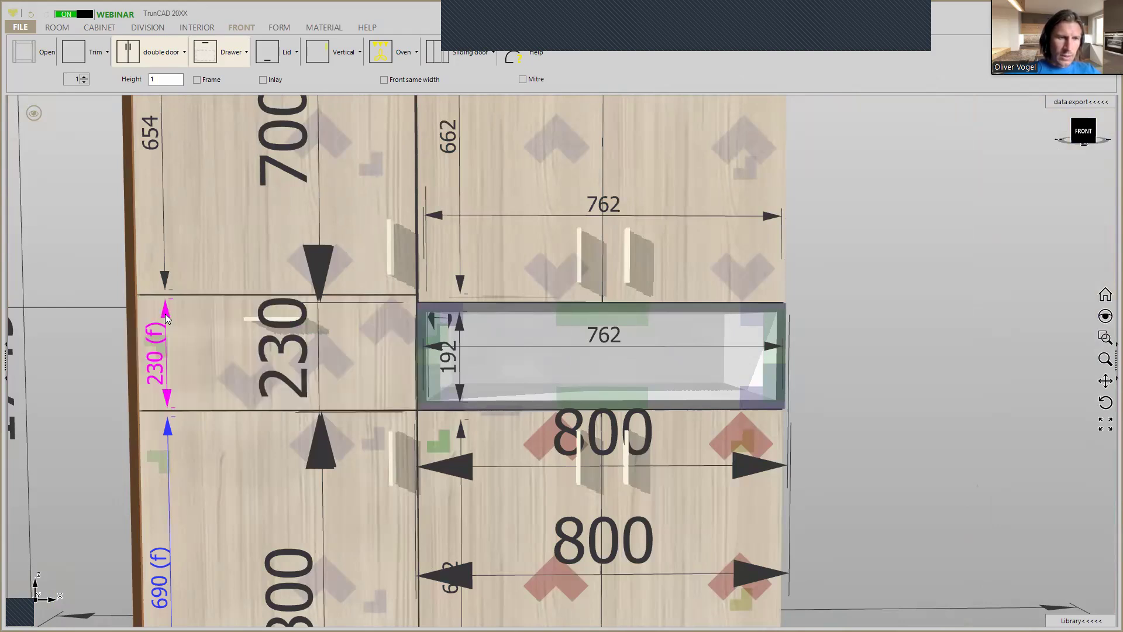
{"action": "scroll", "coordinate": [165, 313], "scroll_direction": "down", "scroll_amount": 1}
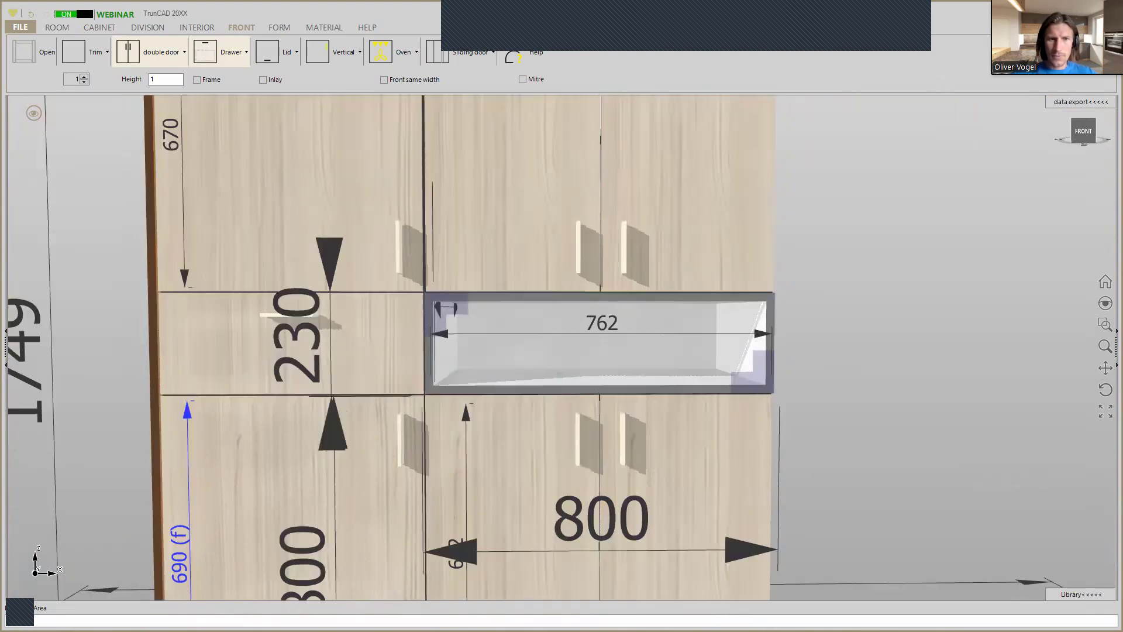
{"action": "key", "text": "ctrl+z"}
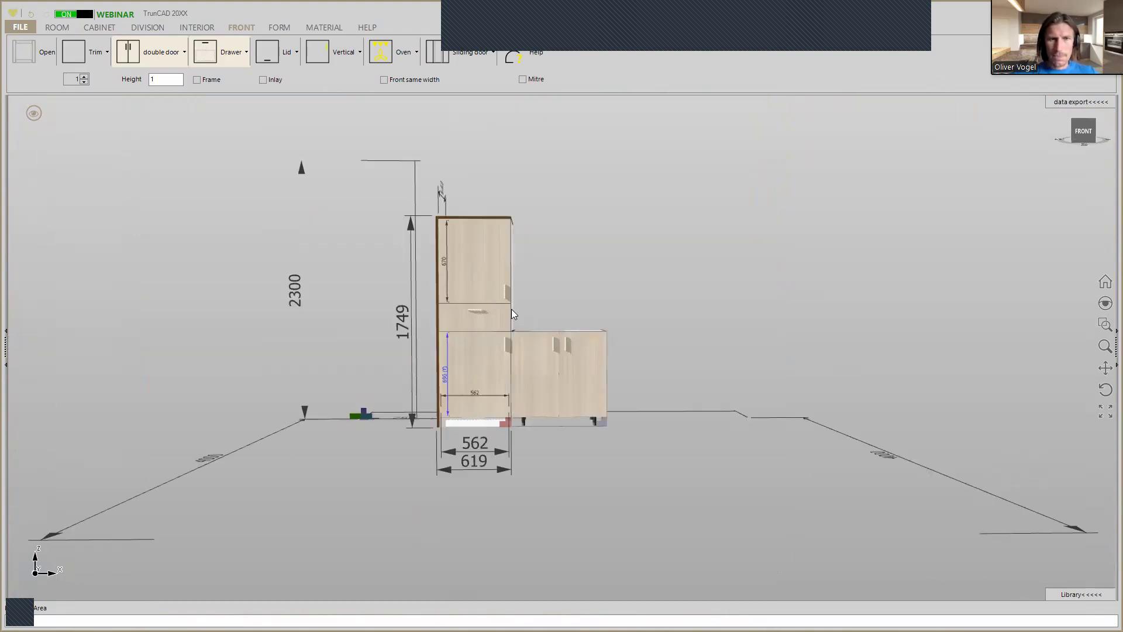
{"action": "scroll", "coordinate": [506, 318], "scroll_direction": "up", "scroll_amount": 5}
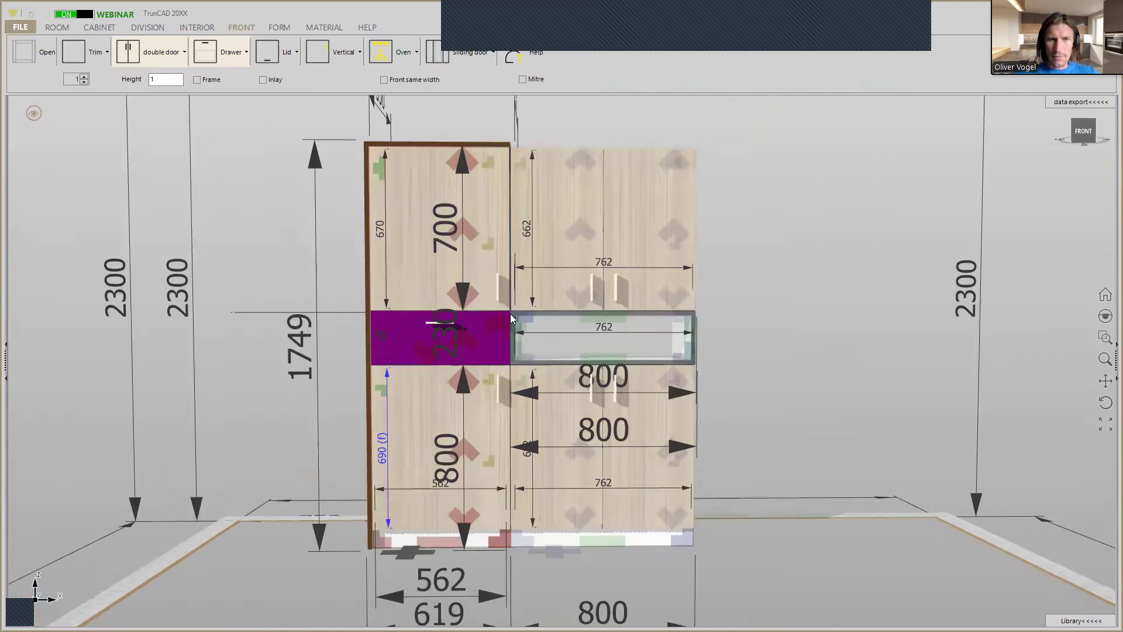
{"action": "scroll", "coordinate": [511, 313], "scroll_direction": "up", "scroll_amount": 8}
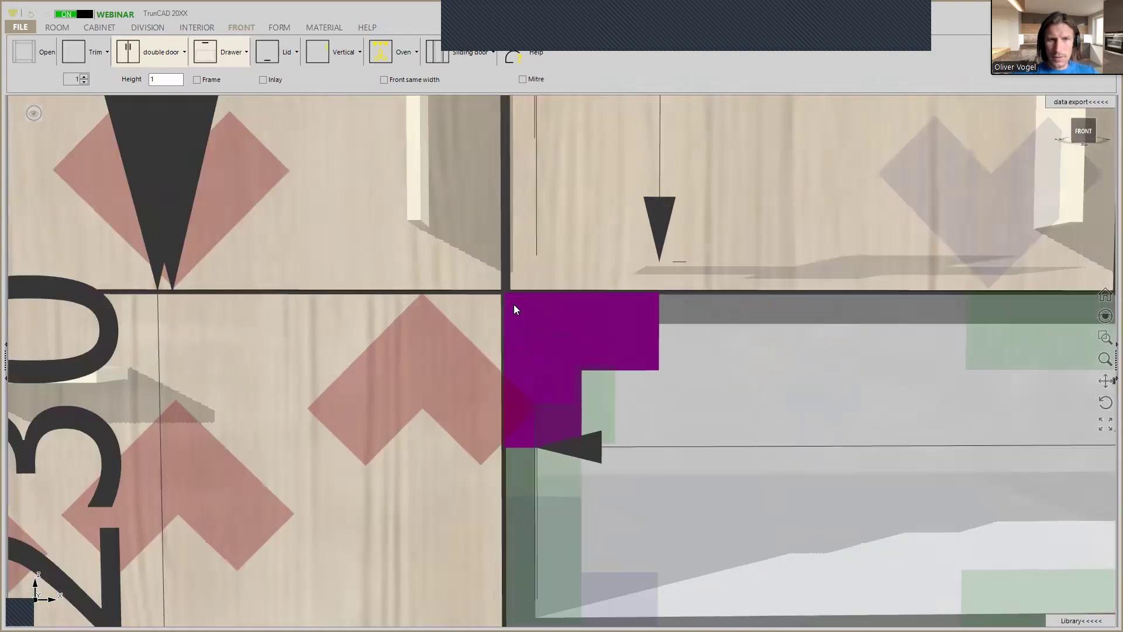
{"action": "scroll", "coordinate": [514, 305], "scroll_direction": "down", "scroll_amount": 4}
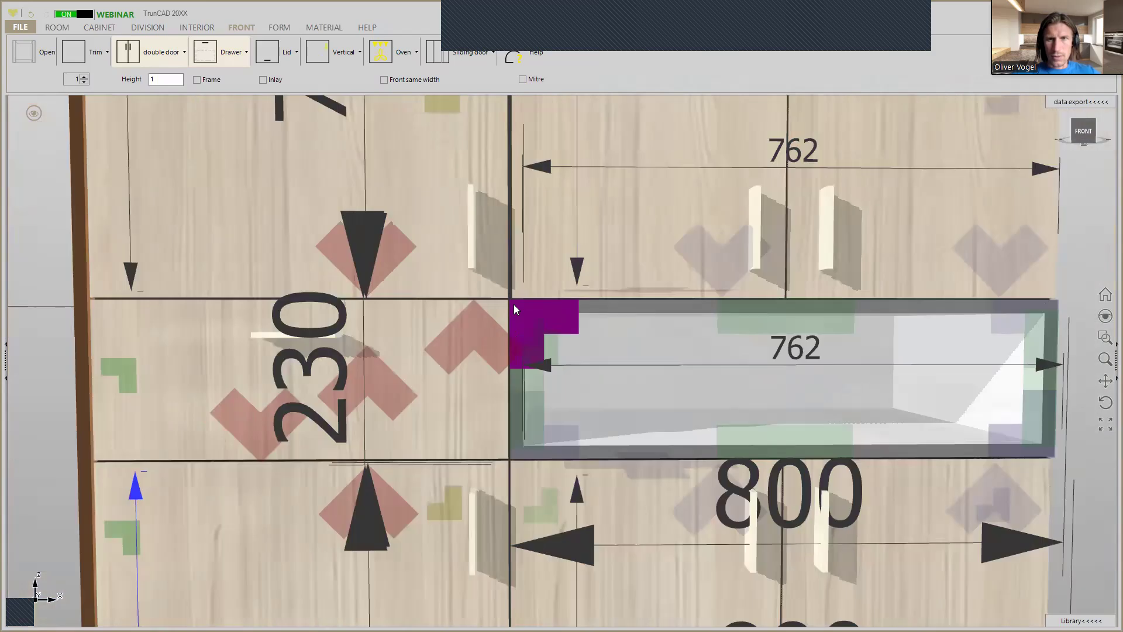
{"action": "scroll", "coordinate": [514, 304], "scroll_direction": "down", "scroll_amount": 3}
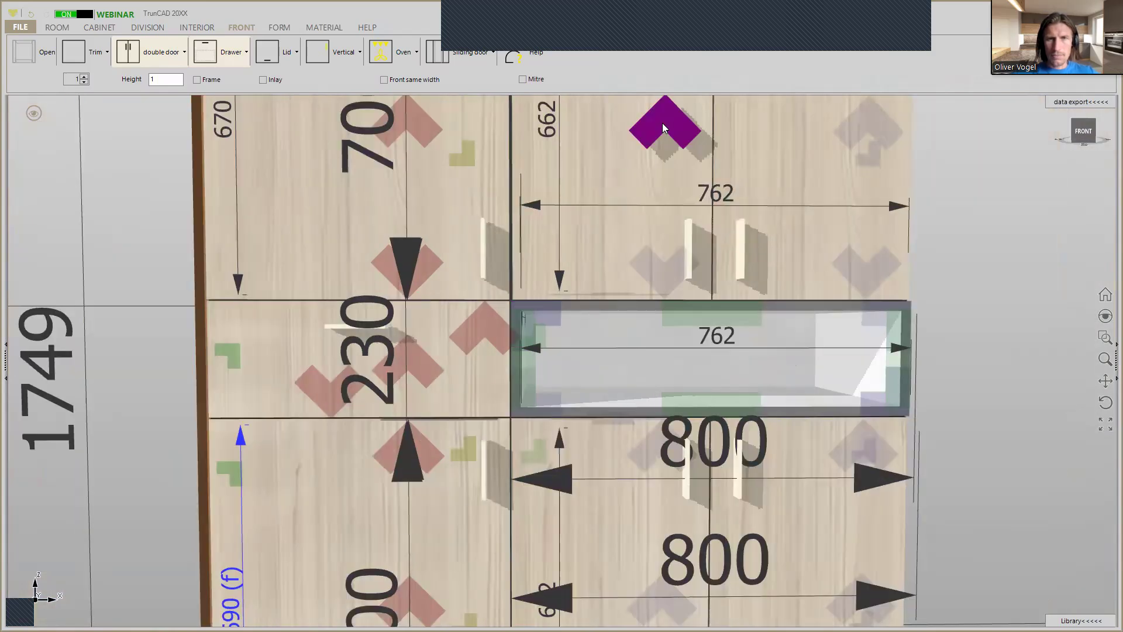
Adjust the front overlap at left of the upper middle cabinet to match the narrowed joint of the cabinet below.
{"action": "right_click", "coordinate": [663, 123]}
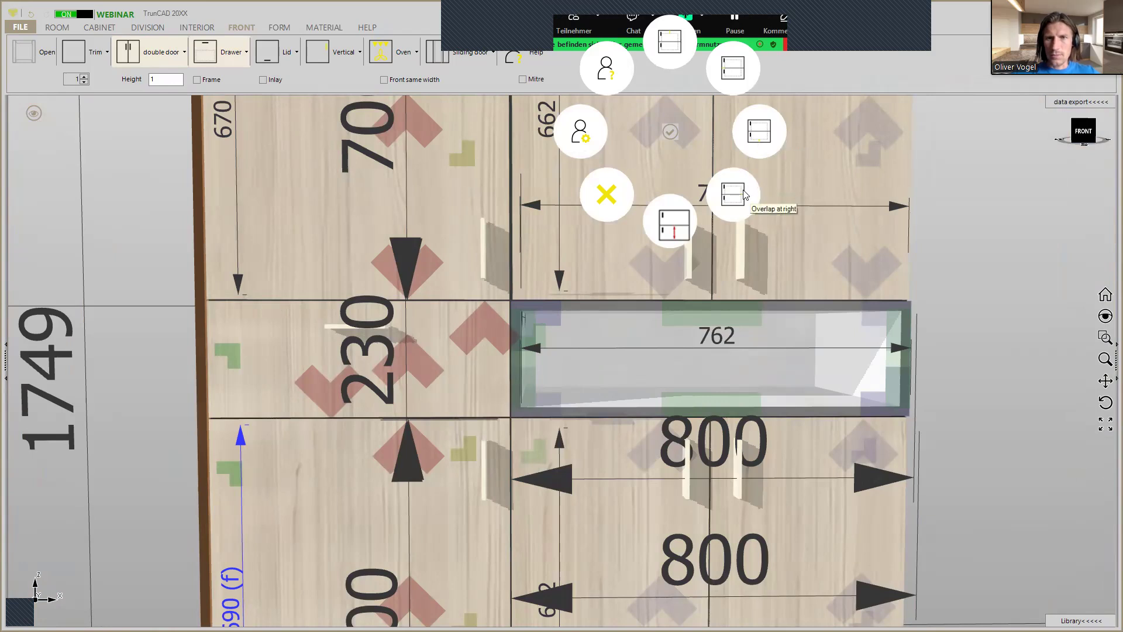
{"action": "left_click", "coordinate": [729, 68]}
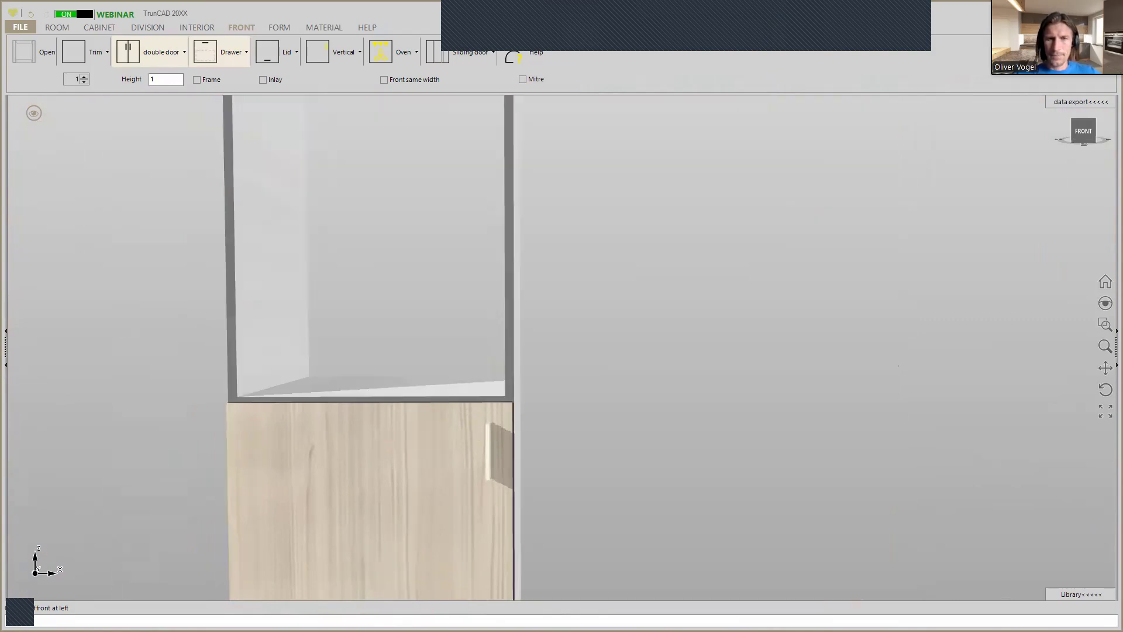
{"action": "key", "text": "Return"}
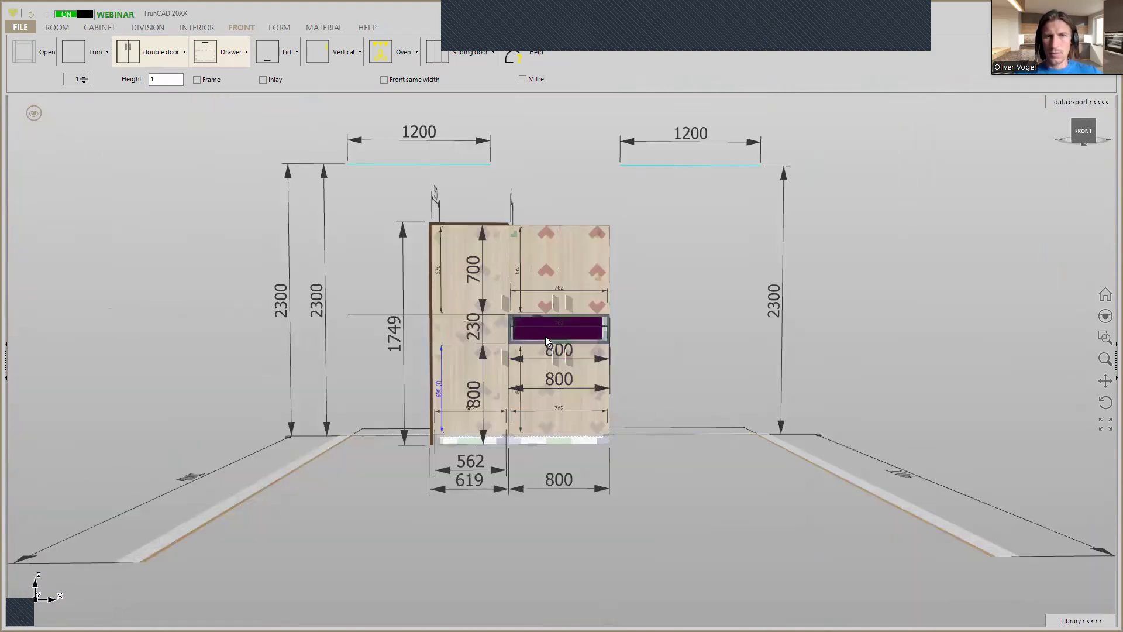
{"action": "scroll", "coordinate": [545, 337], "scroll_direction": "down", "scroll_amount": 2}
{"action": "scroll", "coordinate": [607, 339], "scroll_direction": "up", "scroll_amount": 3}
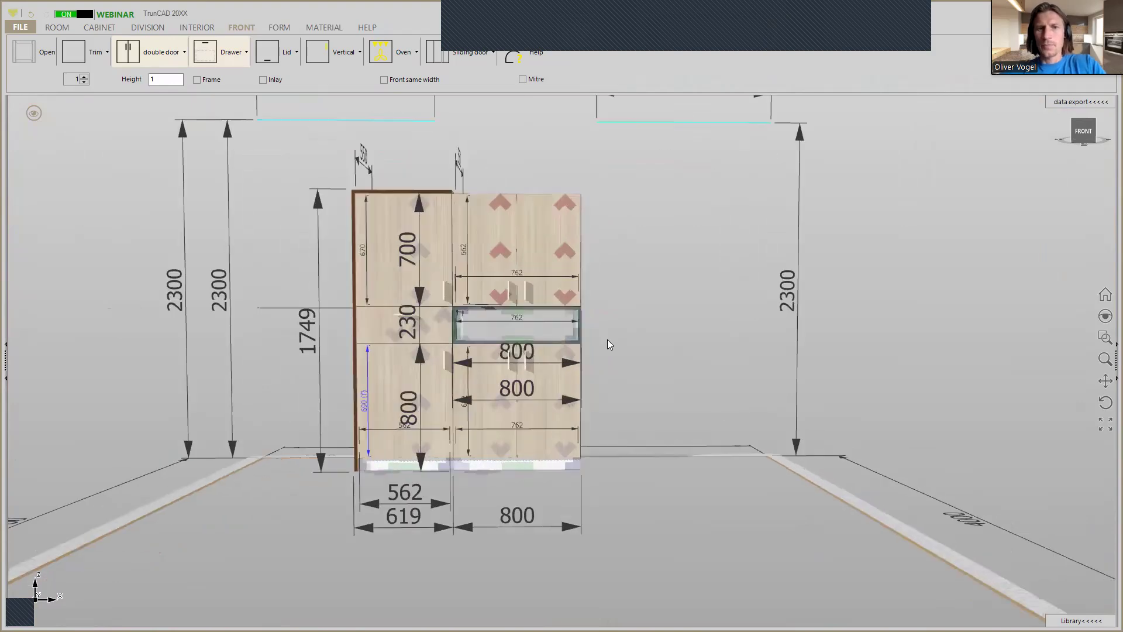
Apply the Egger H1582 19mm material to the fronts of all cabinets.
{"action": "middle_click_drag", "start_coordinate": [678, 334], "coordinate": [640, 344]}
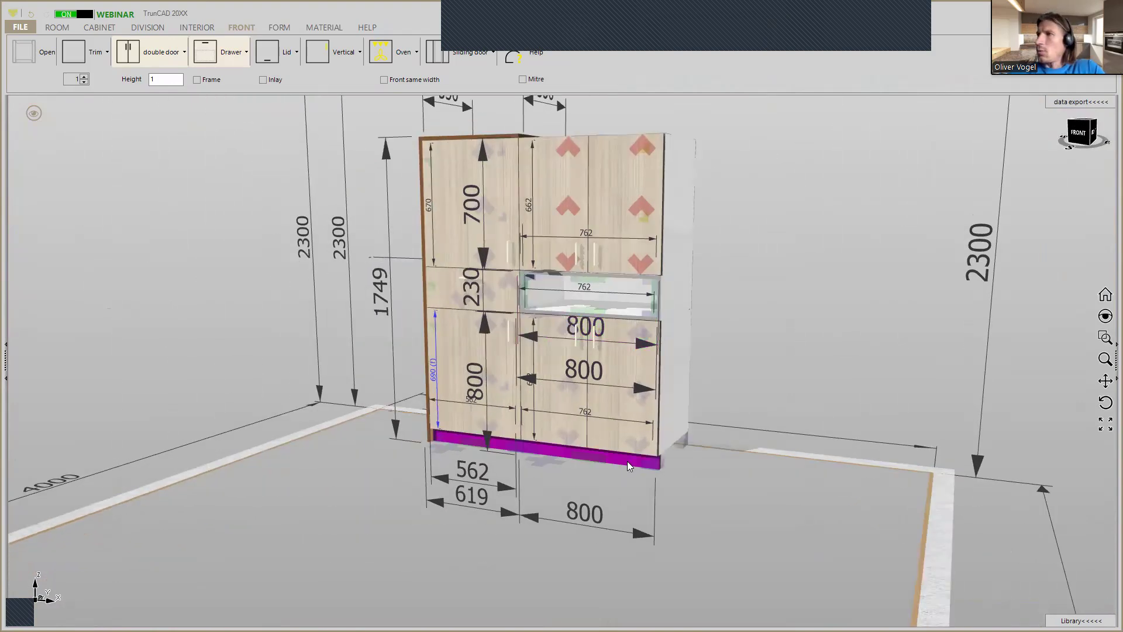
{"action": "middle_click_drag", "start_coordinate": [777, 276], "coordinate": [752, 321]}
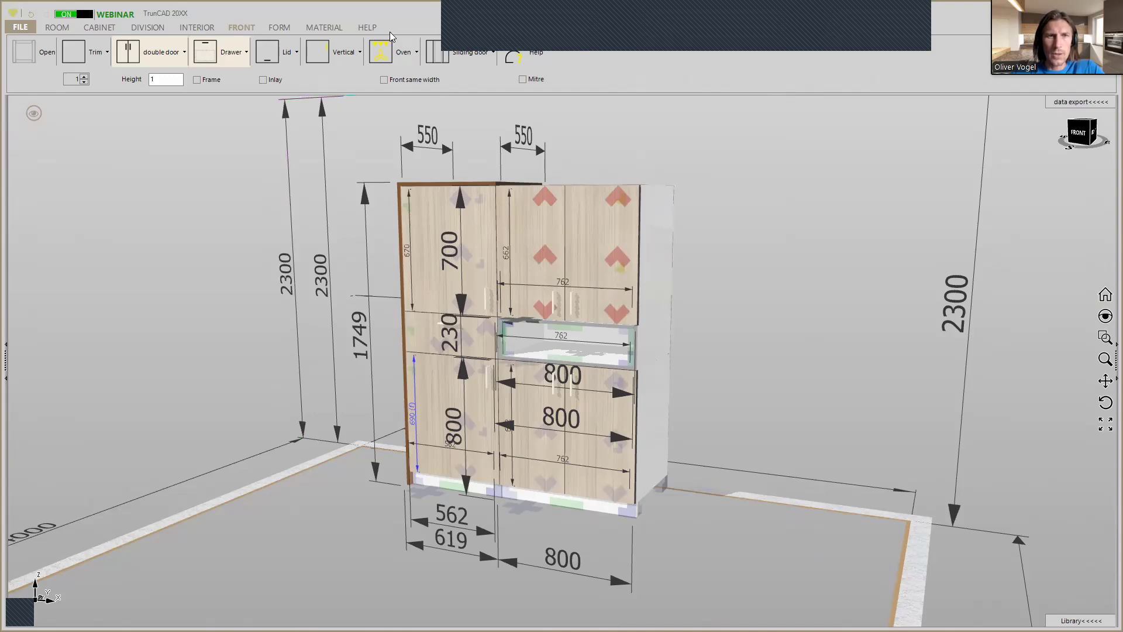
{"action": "left_click", "coordinate": [326, 27]}
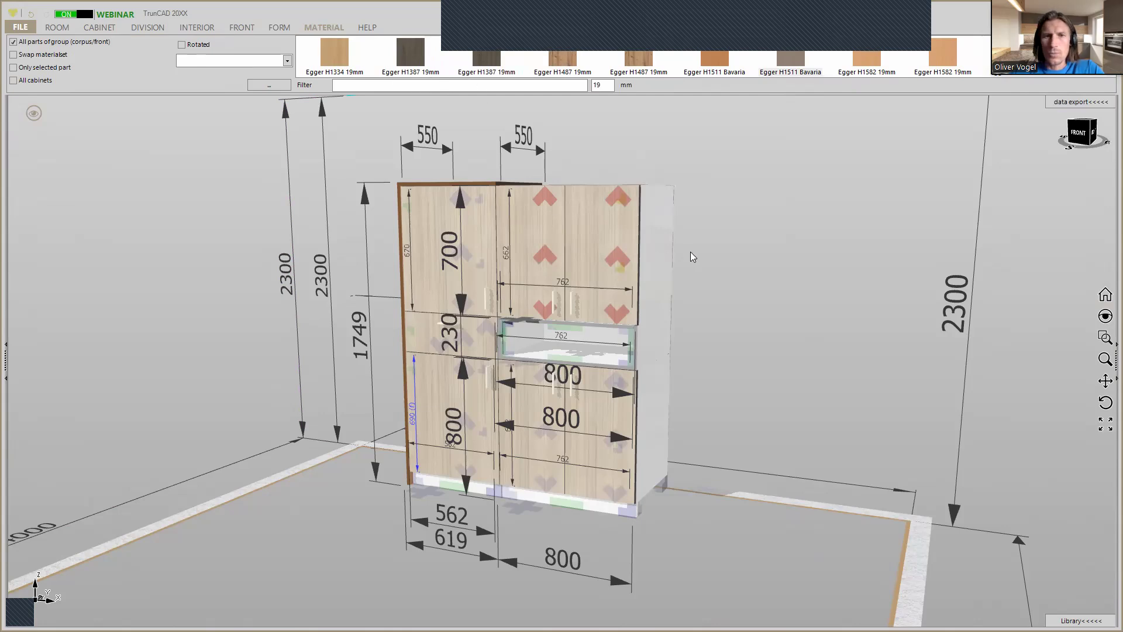
{"action": "left_click", "coordinate": [12, 81]}
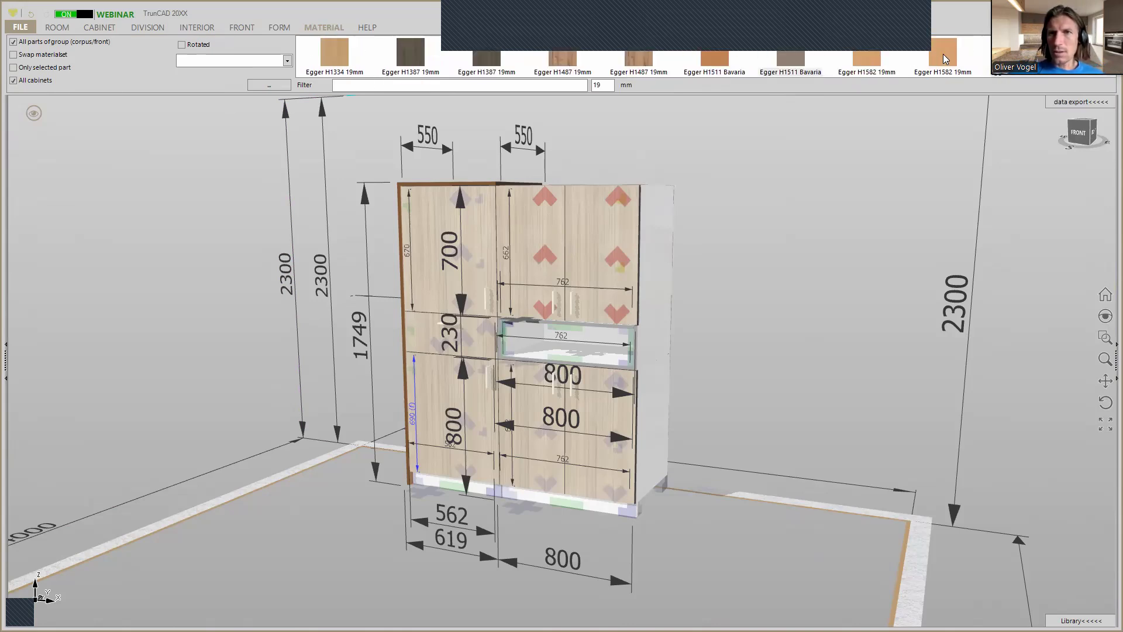
{"action": "left_click", "coordinate": [945, 54]}
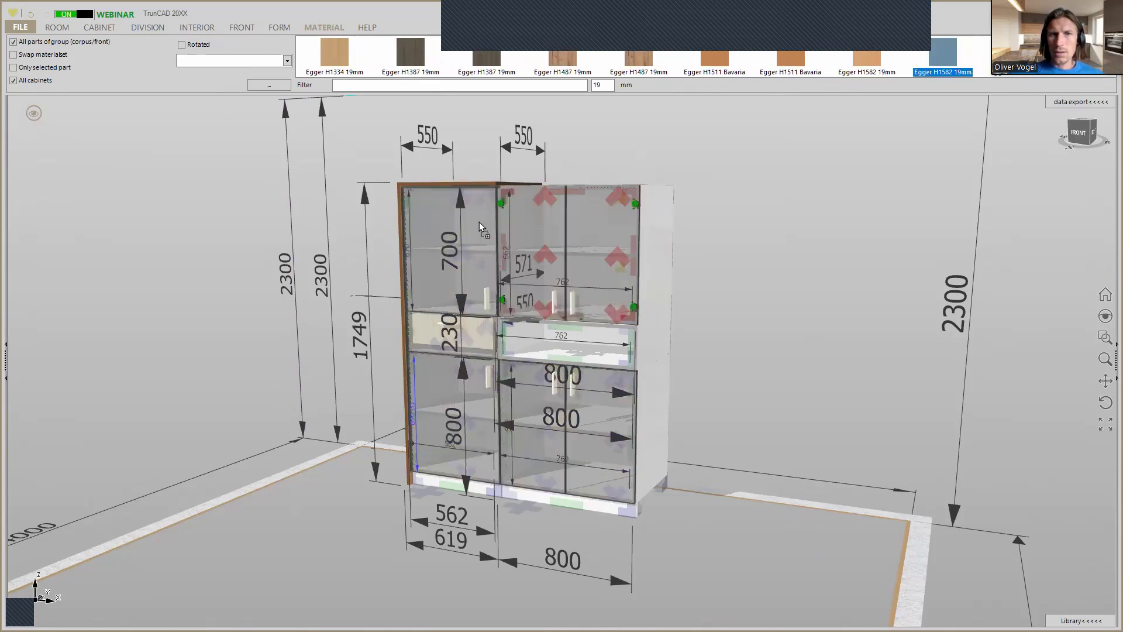
{"action": "left_click", "coordinate": [461, 224]}
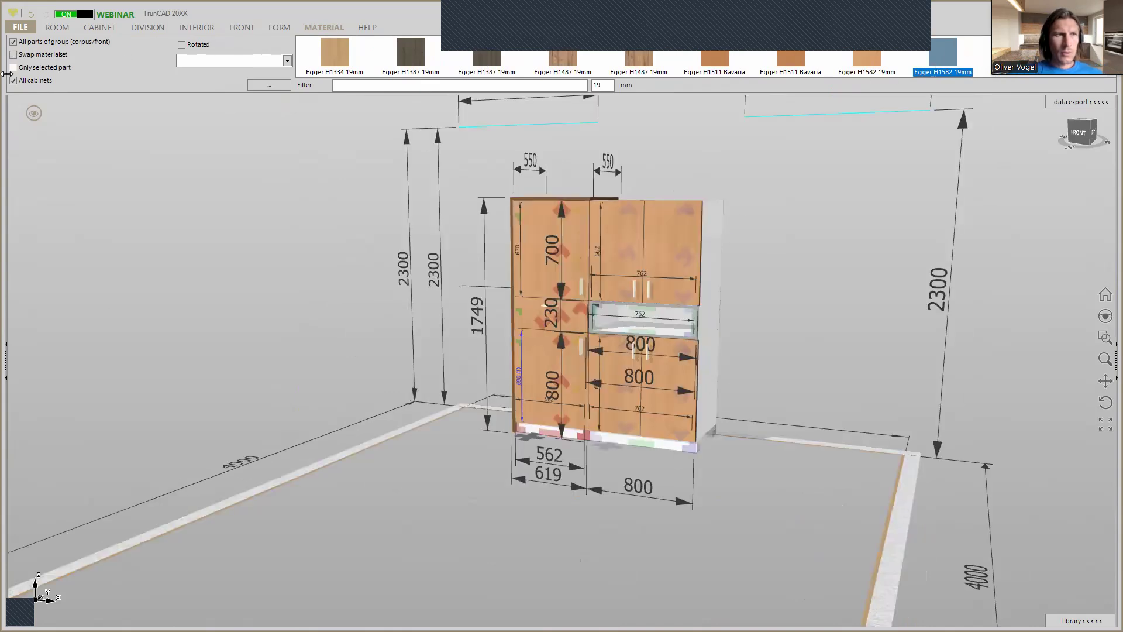
Apply the Egger H1387 19mm material to the corpus of the open Middle center cabinet only, with the all-cabinets option off.
{"action": "scroll", "coordinate": [721, 324], "scroll_direction": "up", "scroll_amount": 3}
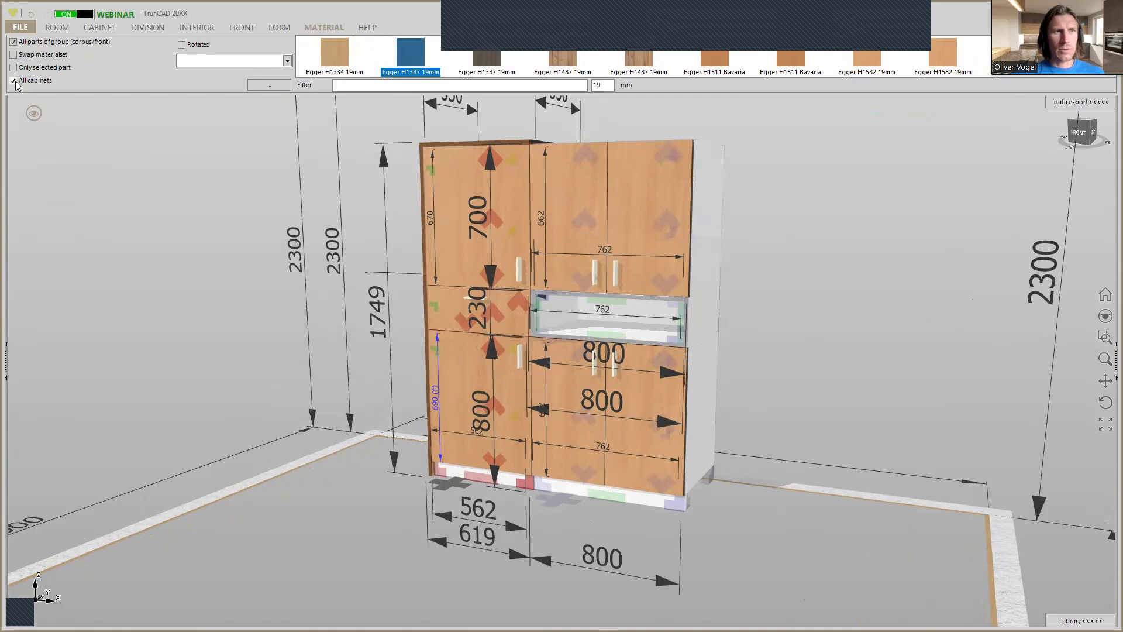
{"action": "left_click", "coordinate": [14, 81]}
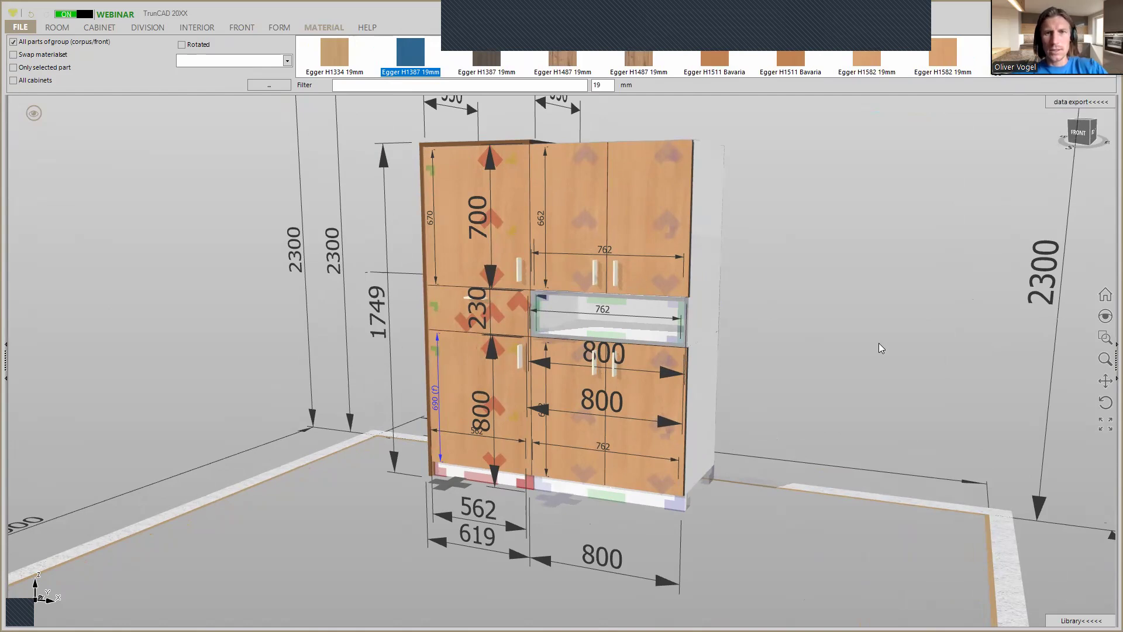
{"action": "middle_click_drag", "start_coordinate": [870, 338], "coordinate": [753, 320]}
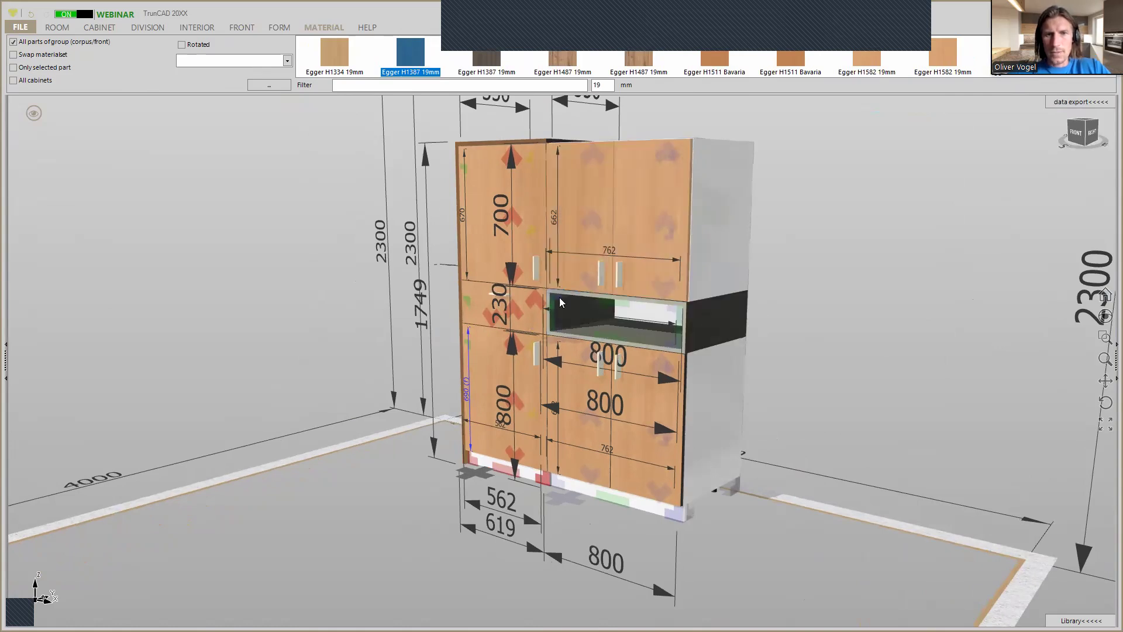
Apply the Egger H1387 19mm material to the corpus of all cabinets, with the all-cabinets option on.
{"action": "left_click", "coordinate": [605, 293]}
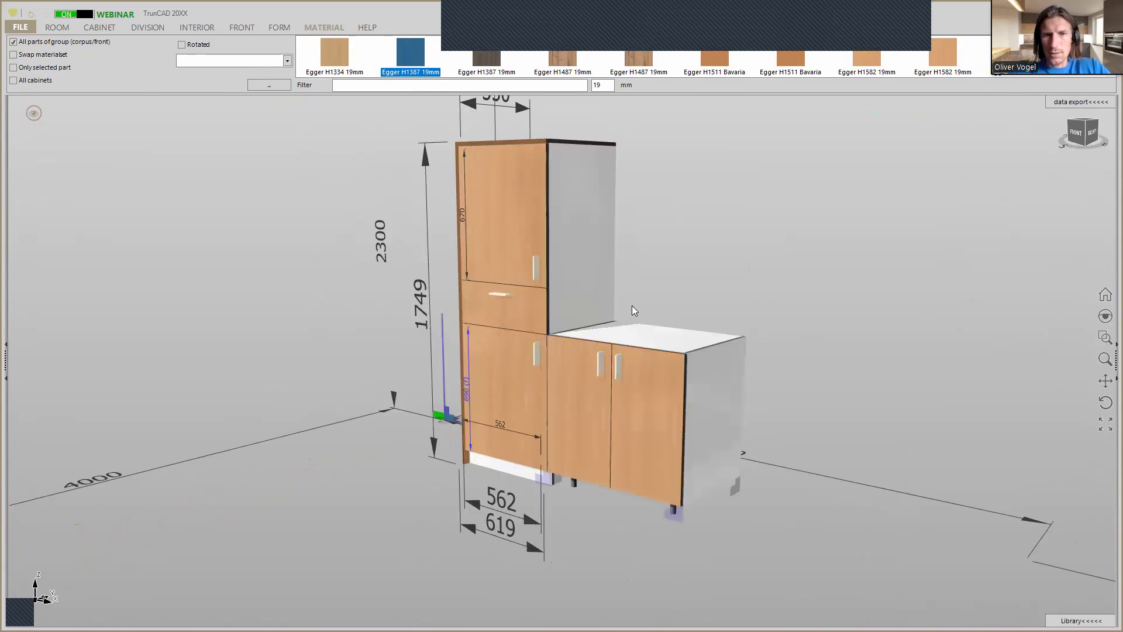
{"action": "scroll", "coordinate": [634, 305], "scroll_direction": "down", "scroll_amount": 3}
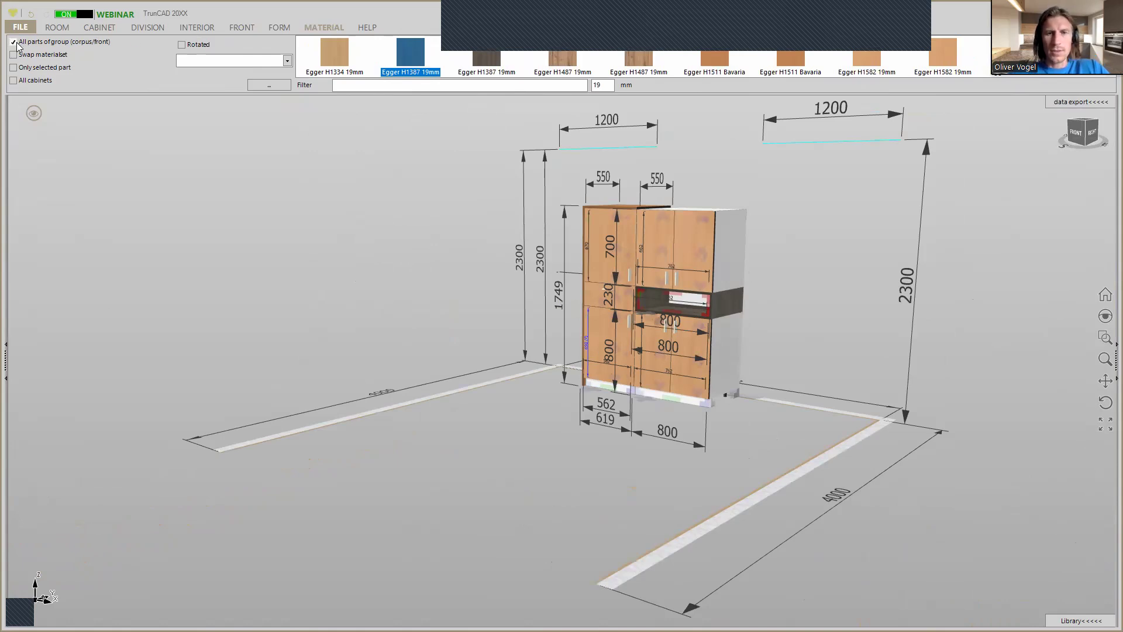
{"action": "left_click", "coordinate": [13, 82]}
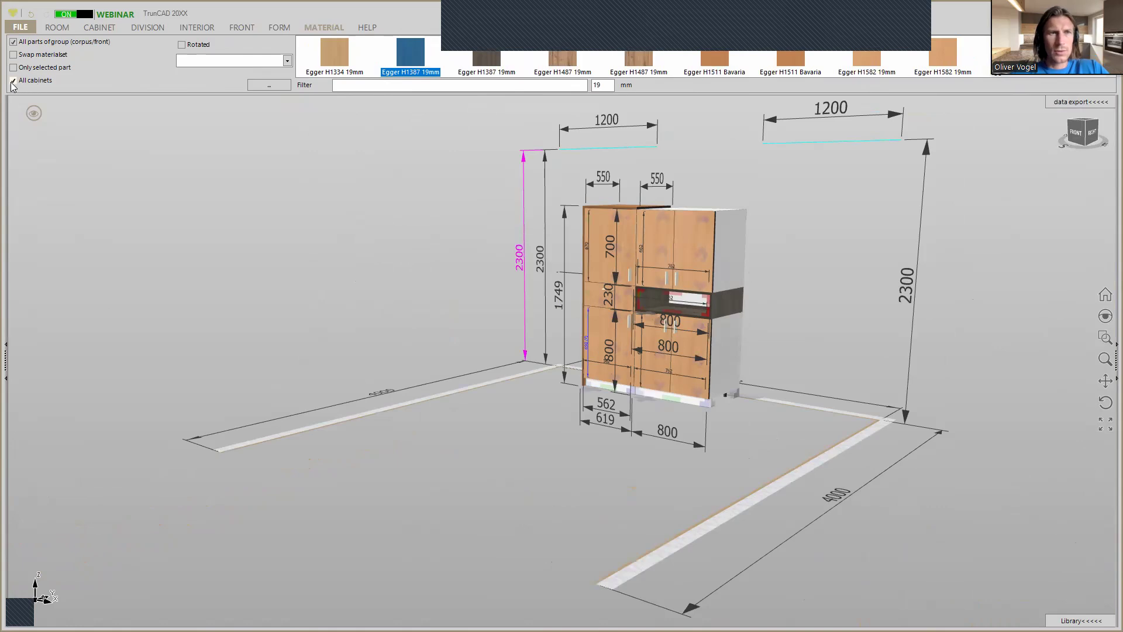
{"action": "left_click_drag", "start_coordinate": [410, 54], "coordinate": [622, 387]}
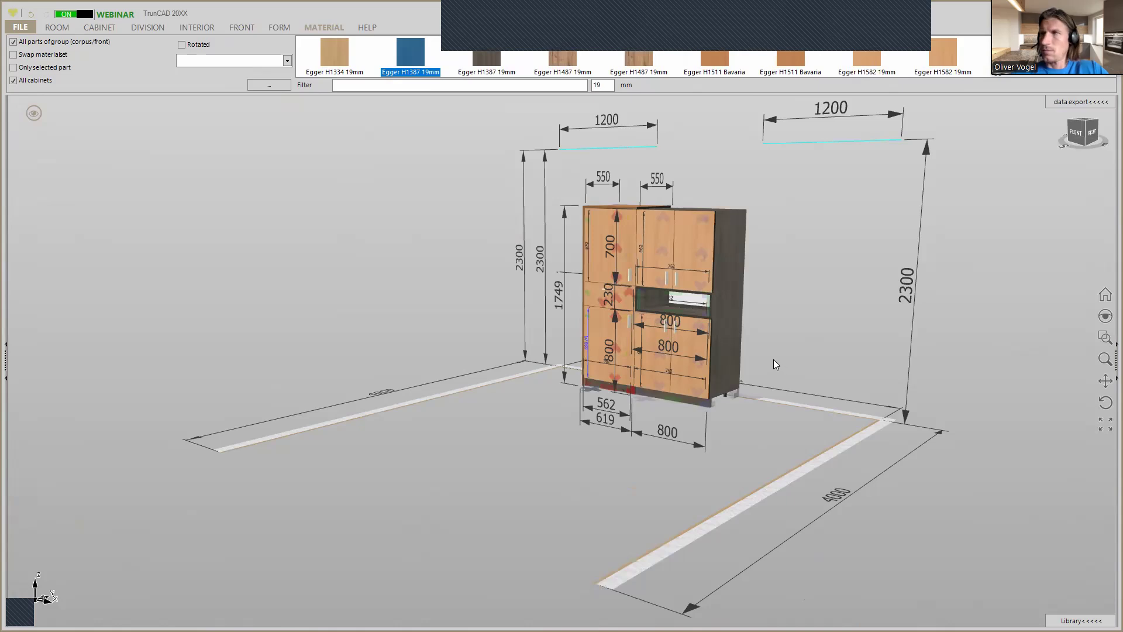
Apply the Egger H1387 19mm material to only the upper door of the left tall cabinet, restricting the change to the selected part.
{"action": "scroll", "coordinate": [774, 359], "scroll_direction": "up", "scroll_amount": 2}
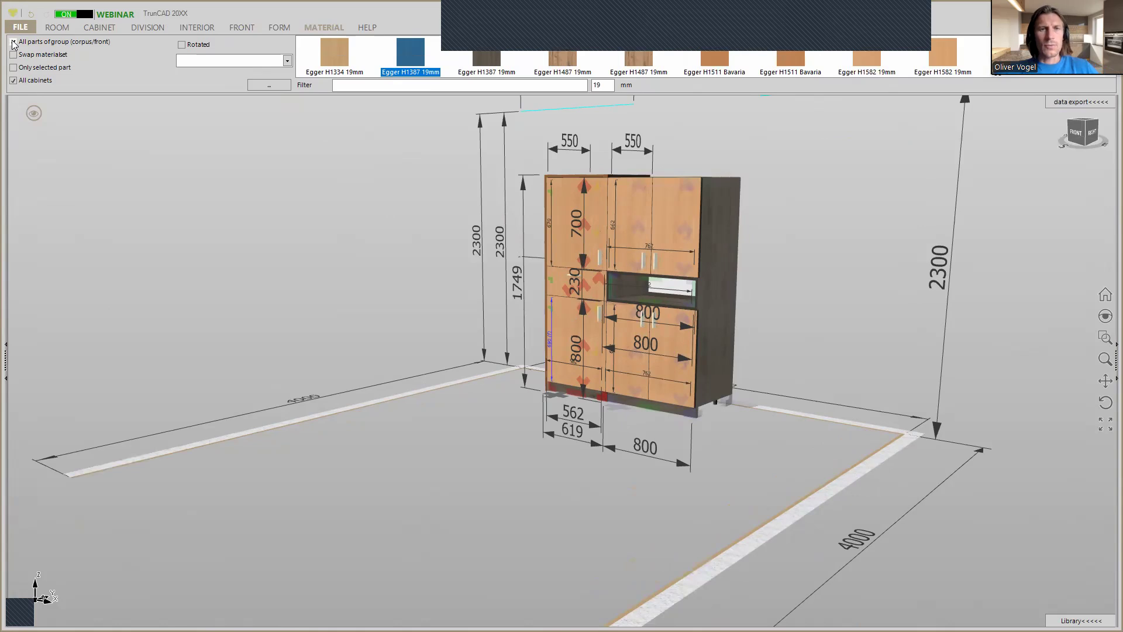
{"action": "left_click", "coordinate": [12, 81]}
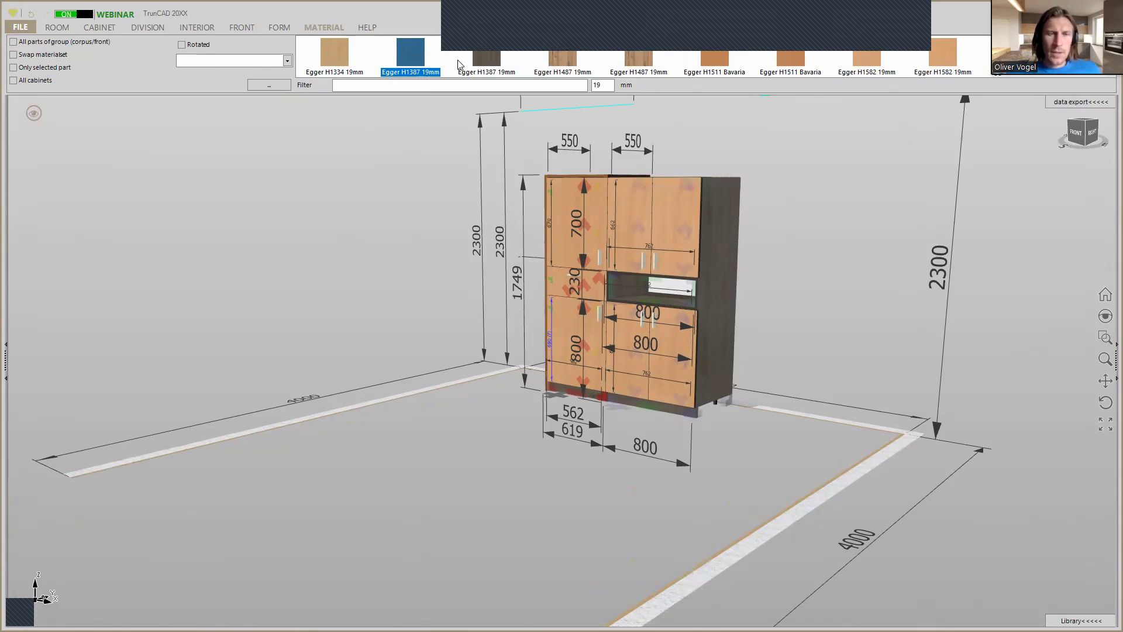
{"action": "left_click", "coordinate": [561, 203]}
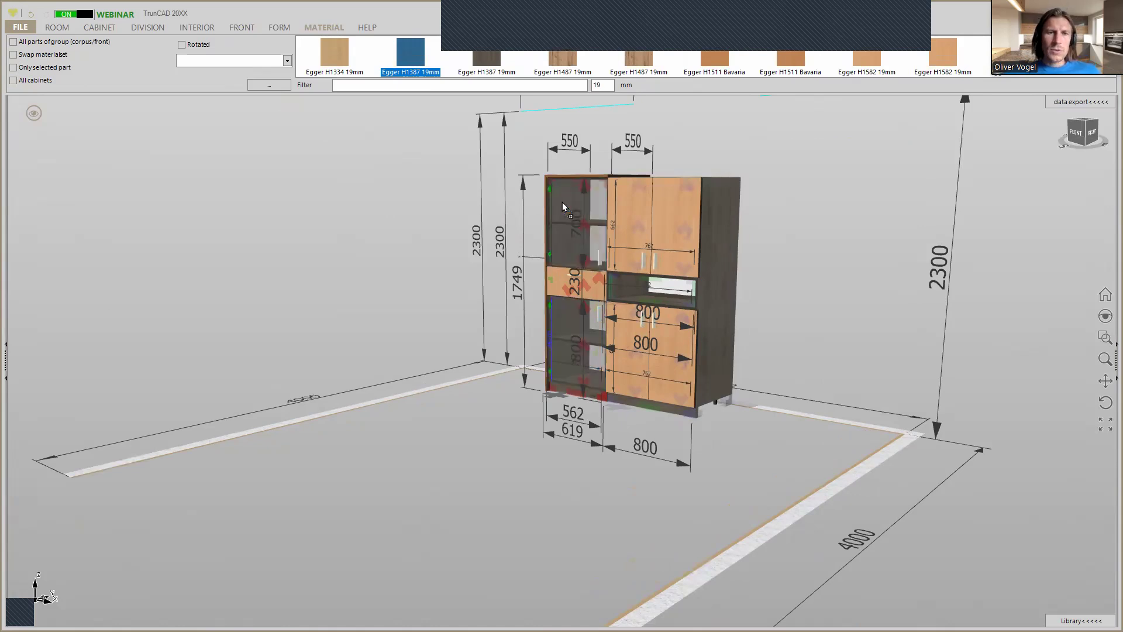
{"action": "left_click_drag", "start_coordinate": [562, 202], "coordinate": [13, 43]}
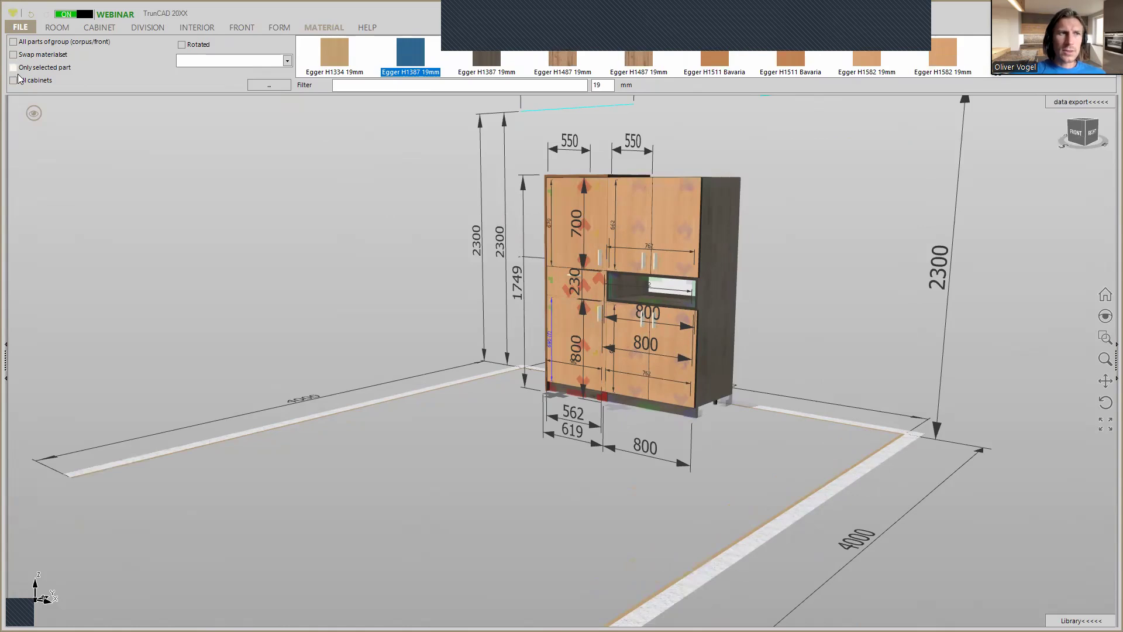
{"action": "left_click", "coordinate": [15, 69]}
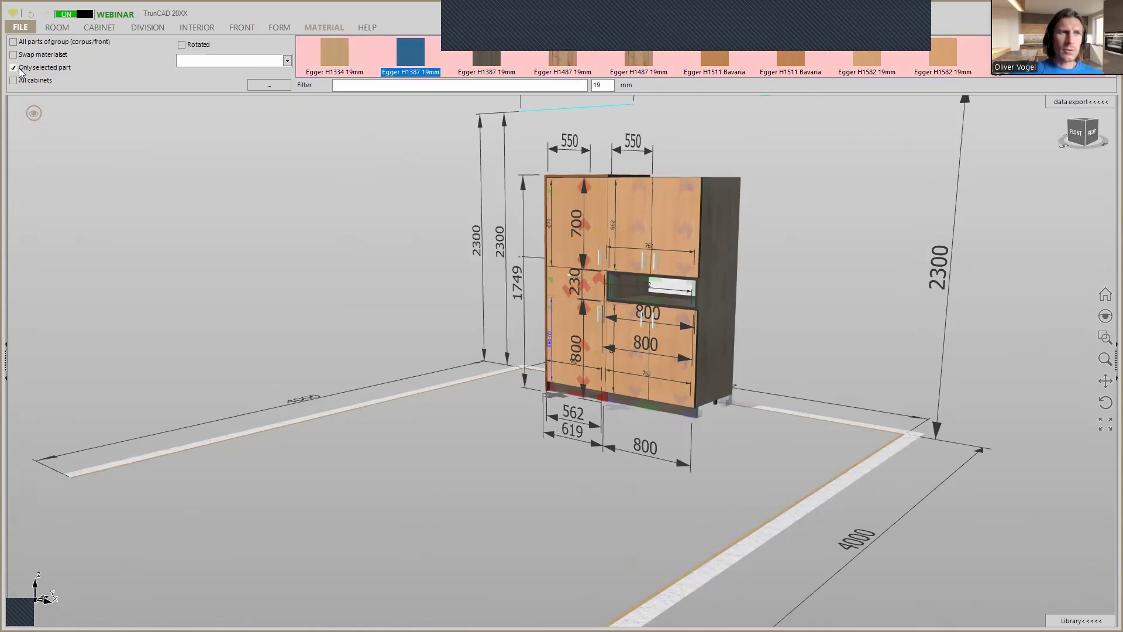
{"action": "left_click_drag", "start_coordinate": [412, 51], "coordinate": [479, 149]}
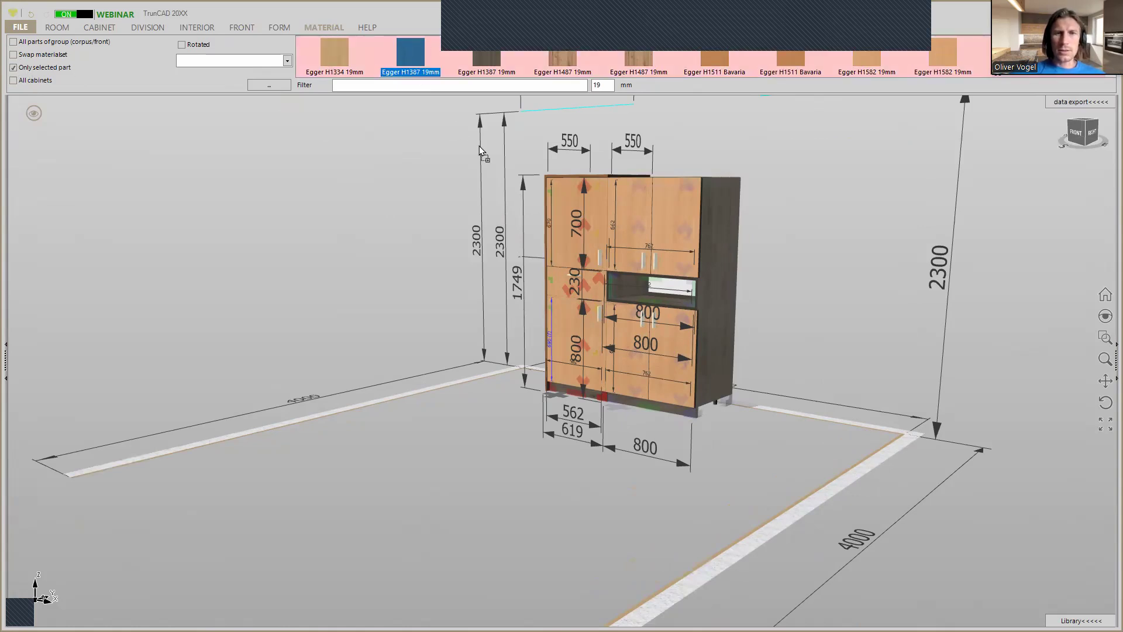
{"action": "left_click_drag", "start_coordinate": [549, 196], "coordinate": [561, 203]}
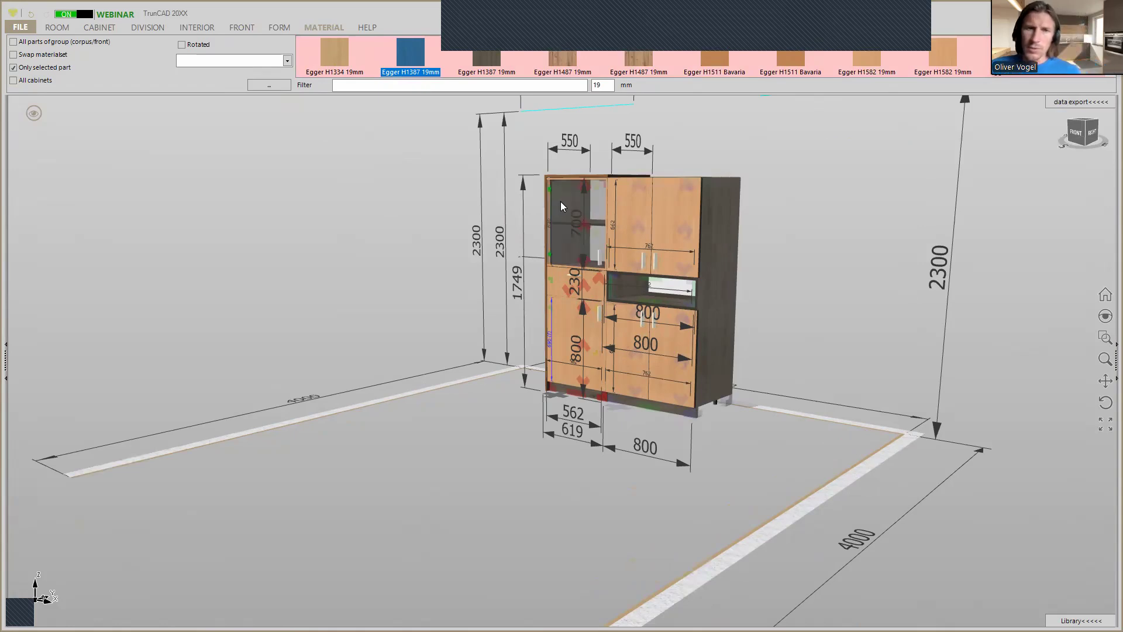
{"action": "left_click", "coordinate": [561, 201]}
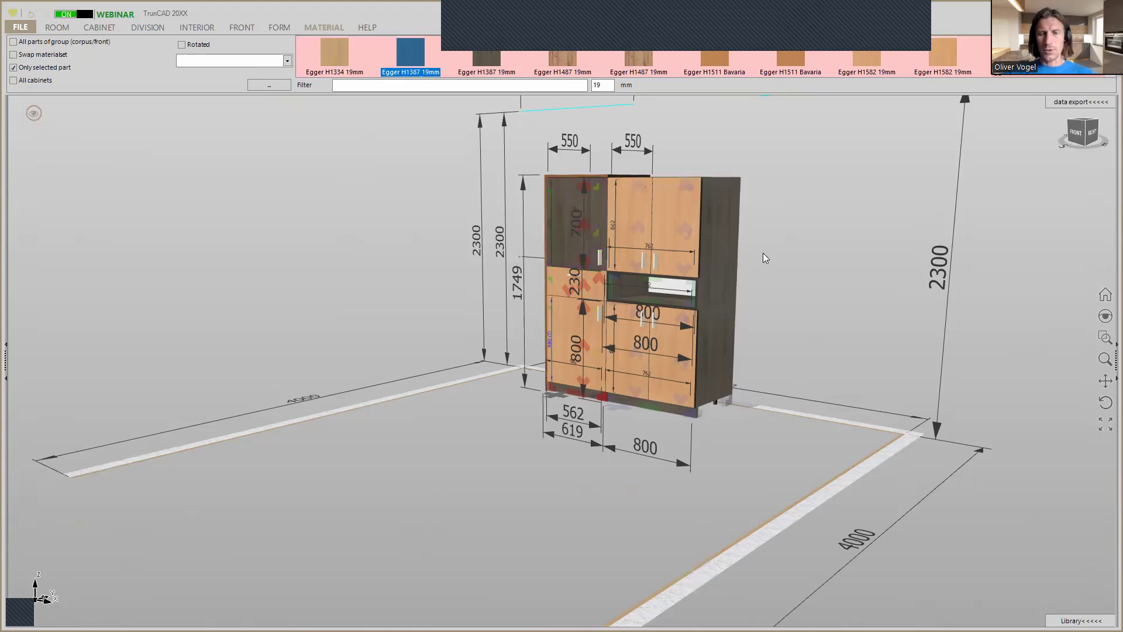
Place a copy of the left tall cabinet against the free side of the middle cabinets and mirror it.
{"action": "scroll", "coordinate": [768, 259], "scroll_direction": "down", "scroll_amount": 2}
{"action": "scroll", "coordinate": [767, 259], "scroll_direction": "up", "scroll_amount": 3}
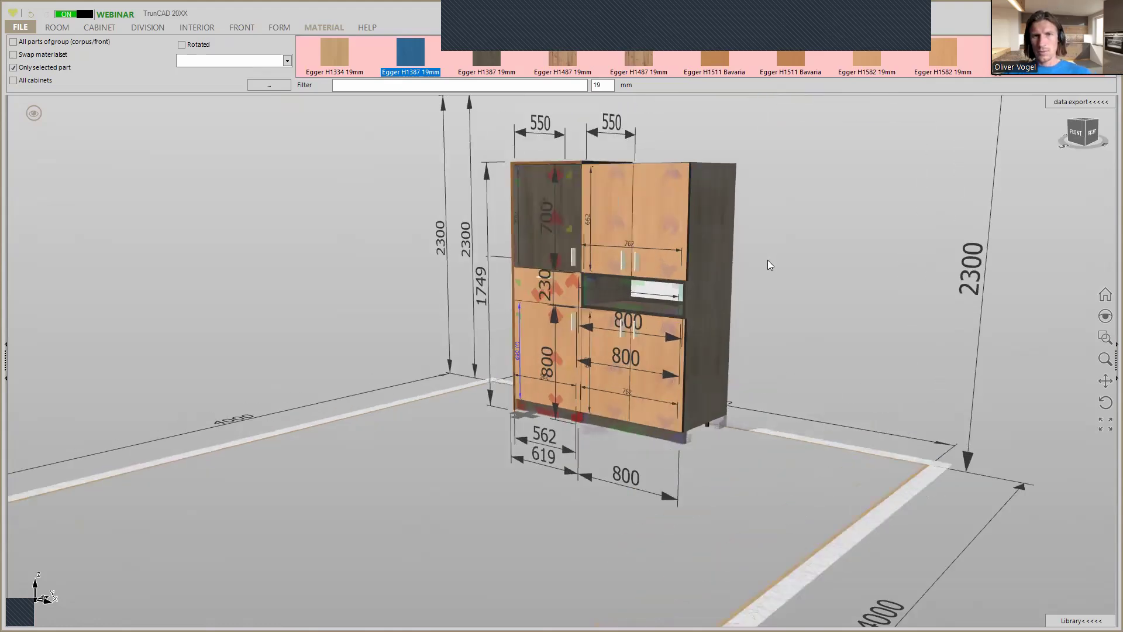
{"action": "mouse_move", "coordinate": [768, 260]}
{"action": "middle_mouse_down"}
{"action": "mouse_move", "coordinate": [775, 272]}
{"action": "mouse_move", "coordinate": [769, 261]}
{"action": "middle_mouse_up"}
{"action": "mouse_move", "coordinate": [508, 172]}
{"action": "middle_mouse_down"}
{"action": "mouse_move", "coordinate": [544, 176]}
{"action": "mouse_move", "coordinate": [499, 186]}
{"action": "middle_mouse_up"}
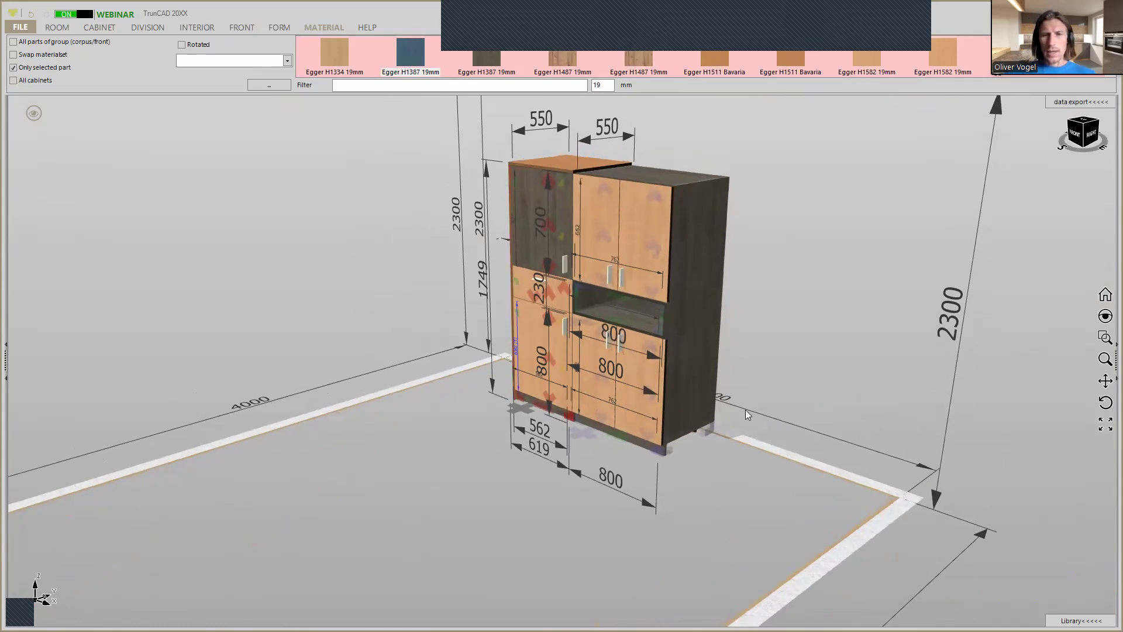
{"action": "scroll", "coordinate": [724, 446], "scroll_direction": "up", "scroll_amount": 3}
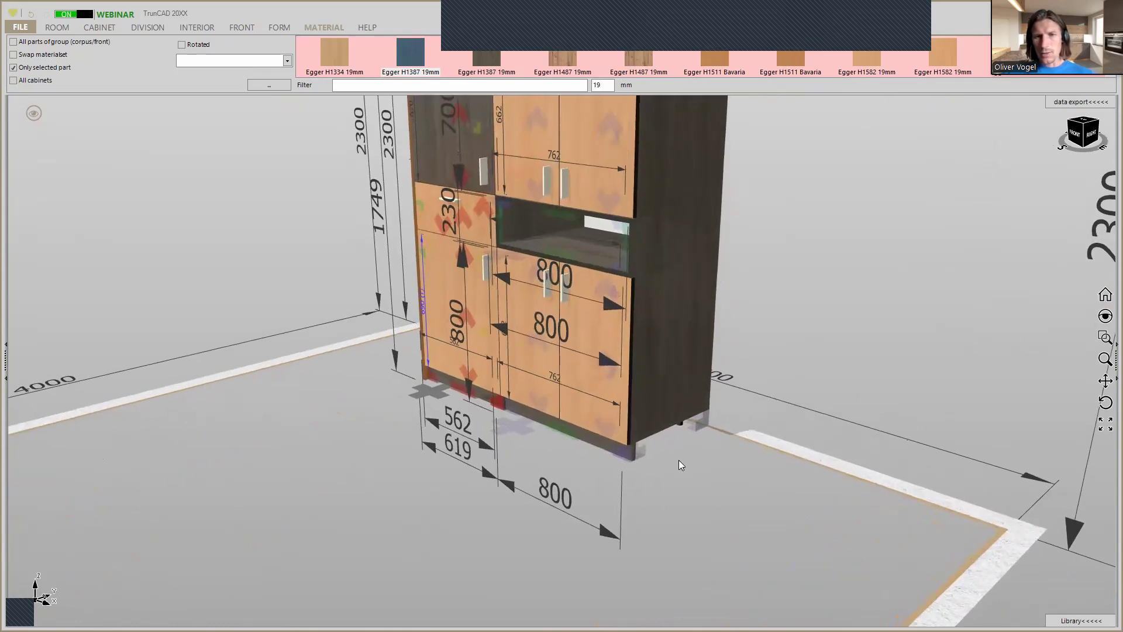
{"action": "scroll", "coordinate": [714, 411], "scroll_direction": "up", "scroll_amount": 4}
{"action": "right_click", "coordinate": [726, 403]}
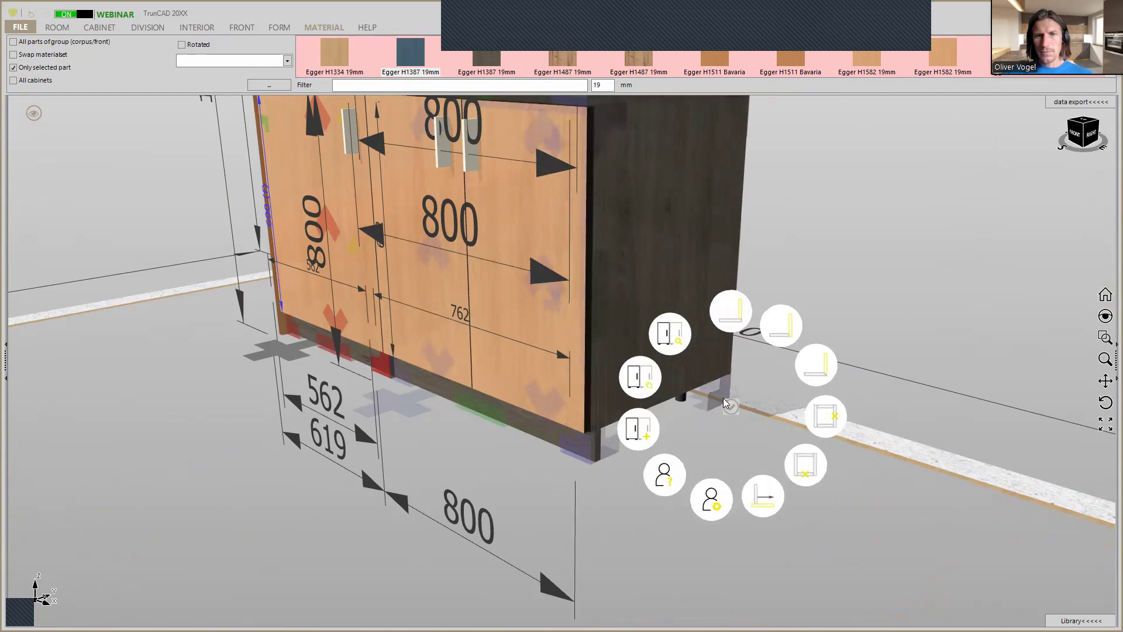
{"action": "left_click", "coordinate": [647, 373]}
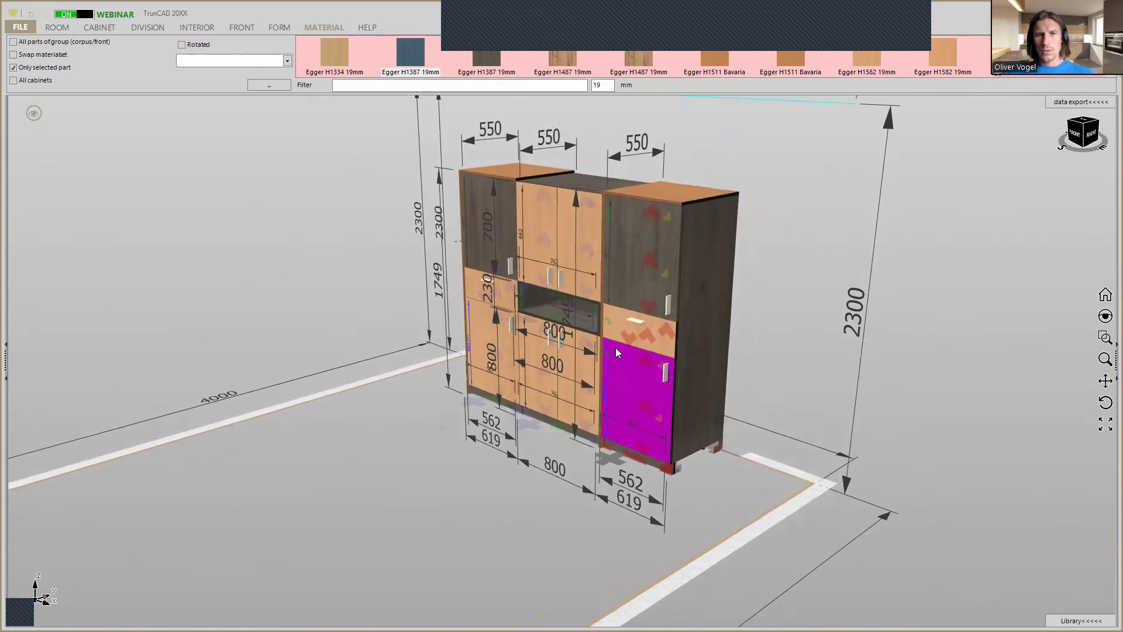
{"action": "right_click", "coordinate": [614, 449]}
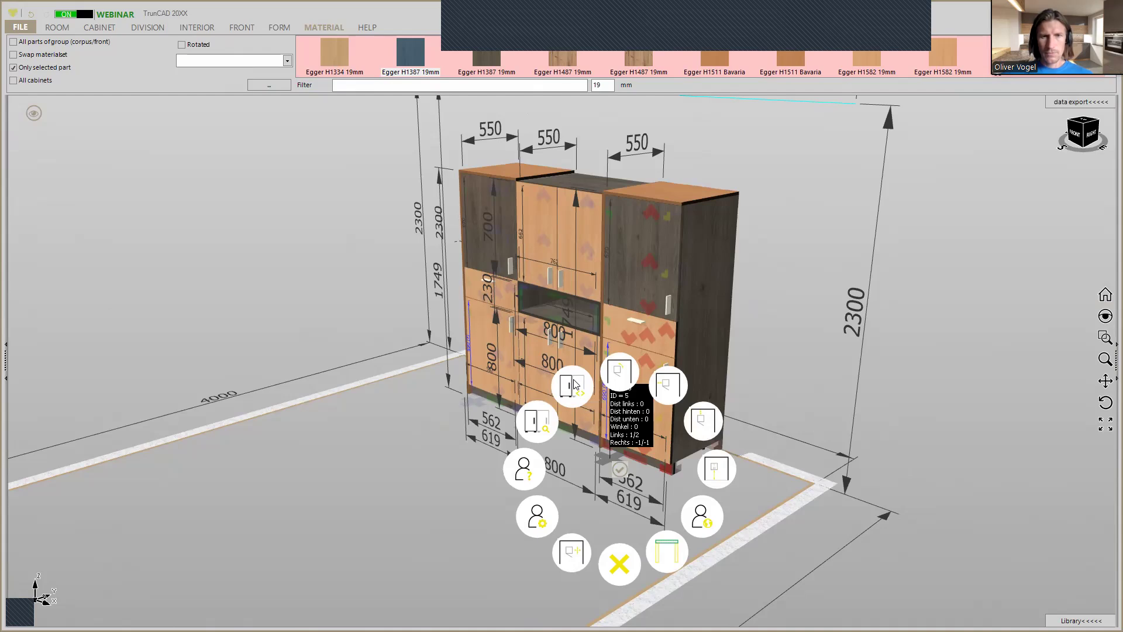
{"action": "left_click", "coordinate": [573, 384]}
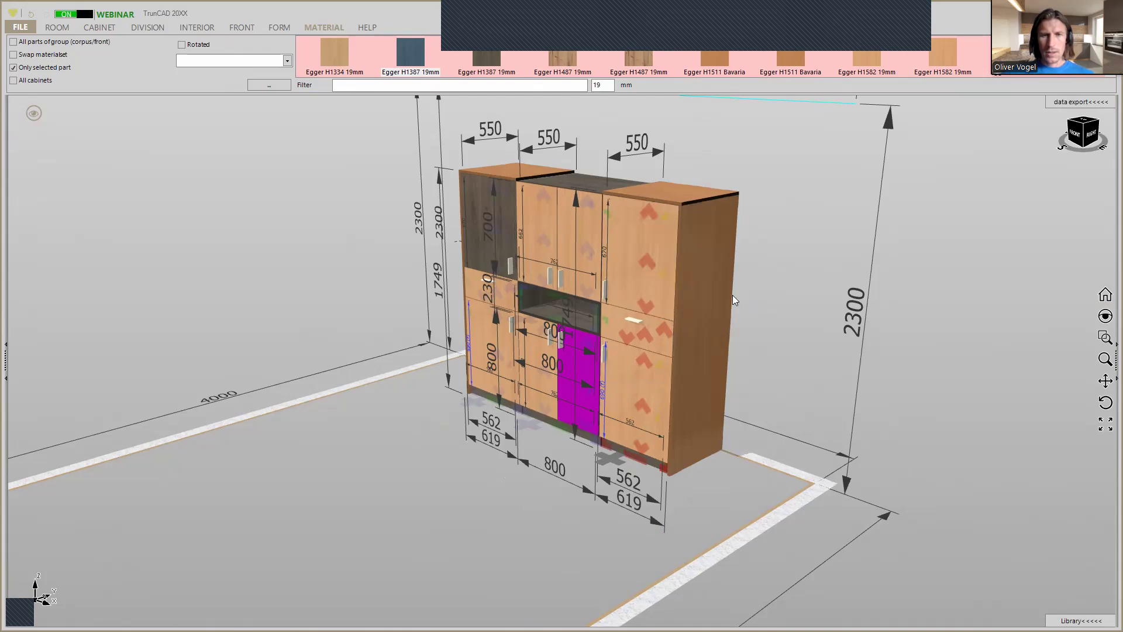
Remove the cover panel on top of the mirrored tall cabinet by choosing the No trim option.
{"action": "mouse_move", "coordinate": [761, 291]}
{"action": "left_mouse_down"}
{"action": "mouse_move", "coordinate": [815, 291]}
{"action": "mouse_move", "coordinate": [761, 307]}
{"action": "left_mouse_up"}
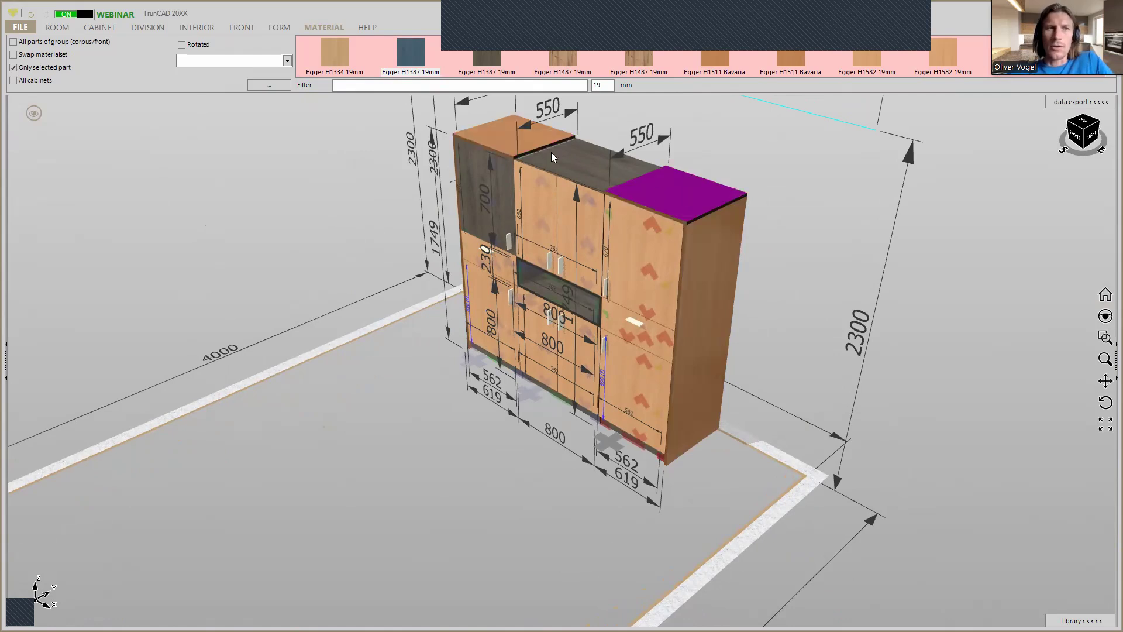
{"action": "left_click", "coordinate": [99, 28]}
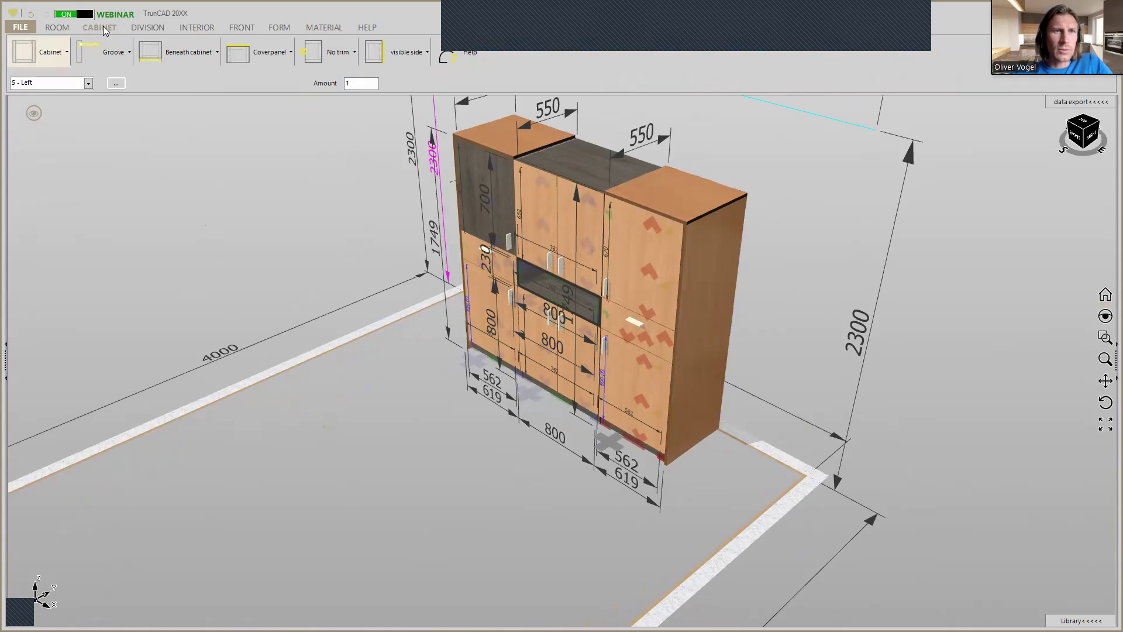
{"action": "left_click", "coordinate": [275, 53]}
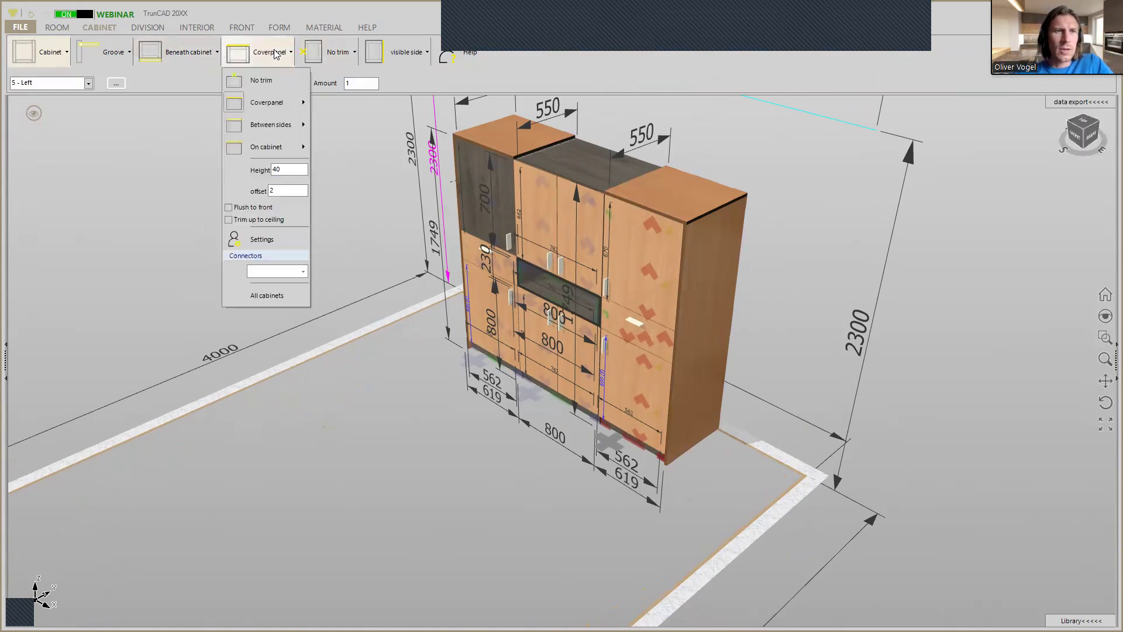
{"action": "left_click", "coordinate": [261, 80]}
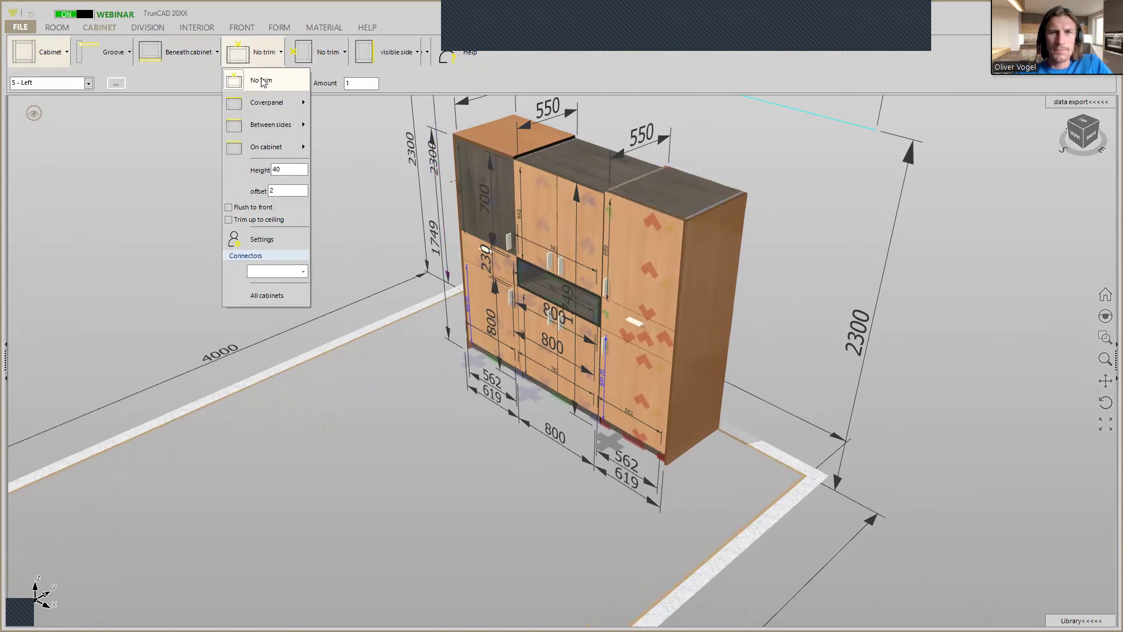
{"action": "left_click", "coordinate": [121, 111]}
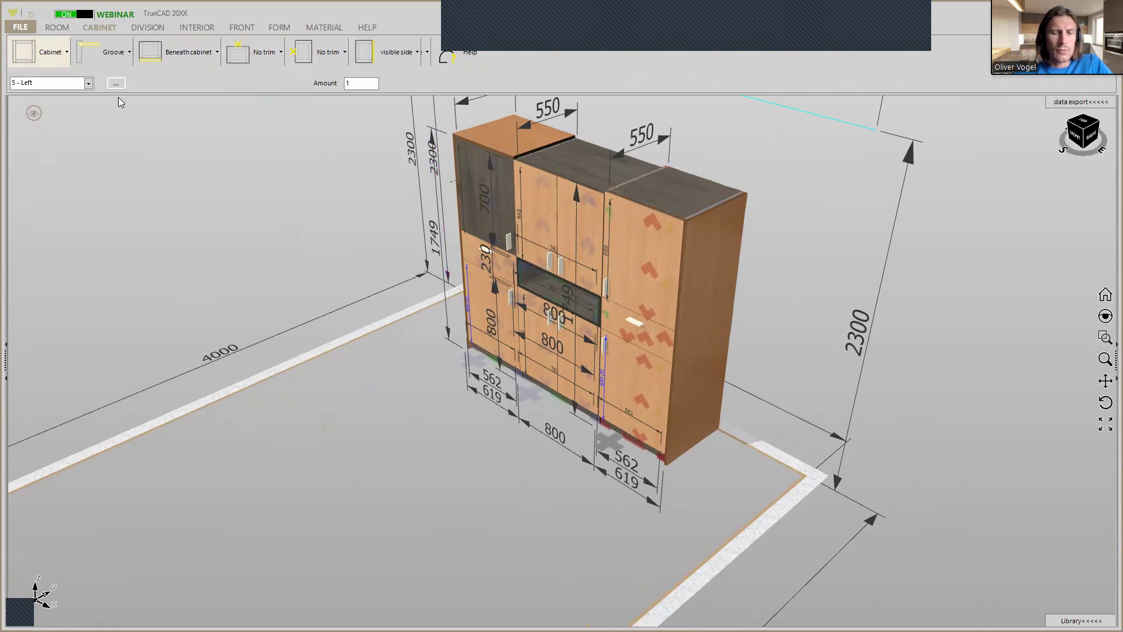
Rename the mirrored tall cabinet as Right in its cabinet settings and save them.
{"action": "right_click", "coordinate": [610, 446]}
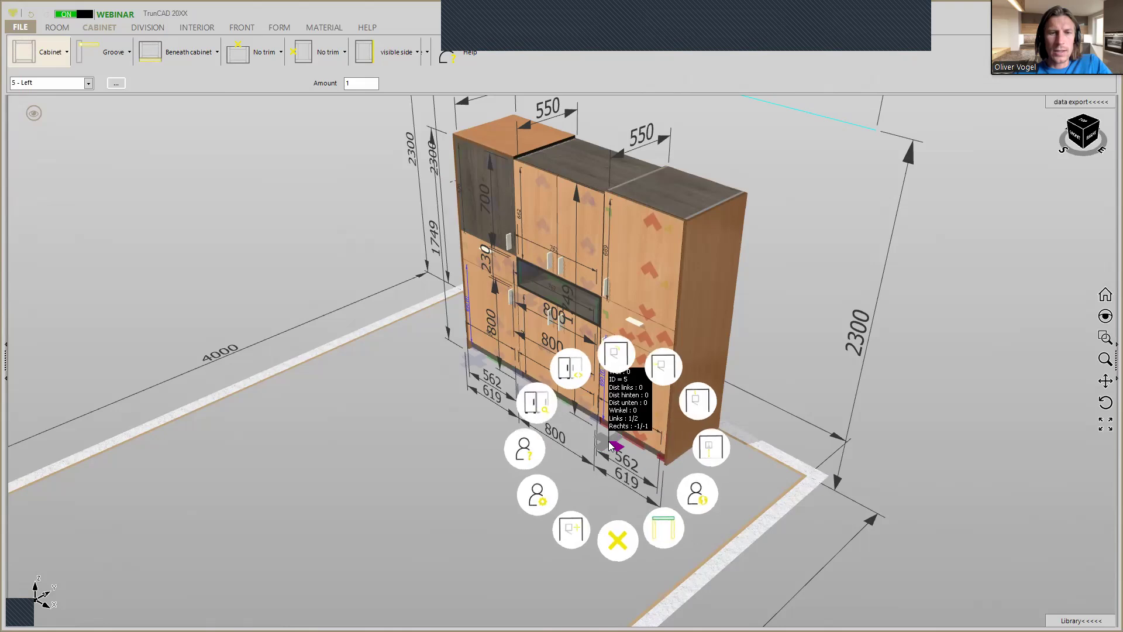
{"action": "left_click", "coordinate": [542, 502]}
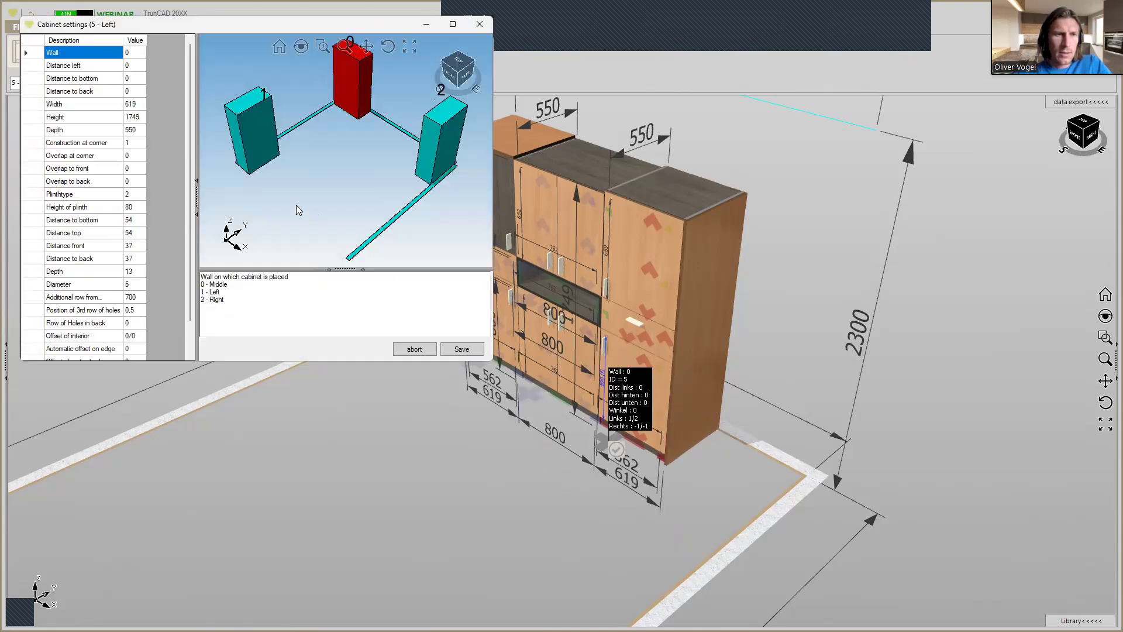
{"action": "scroll", "coordinate": [127, 257], "scroll_direction": "down", "scroll_amount": 1}
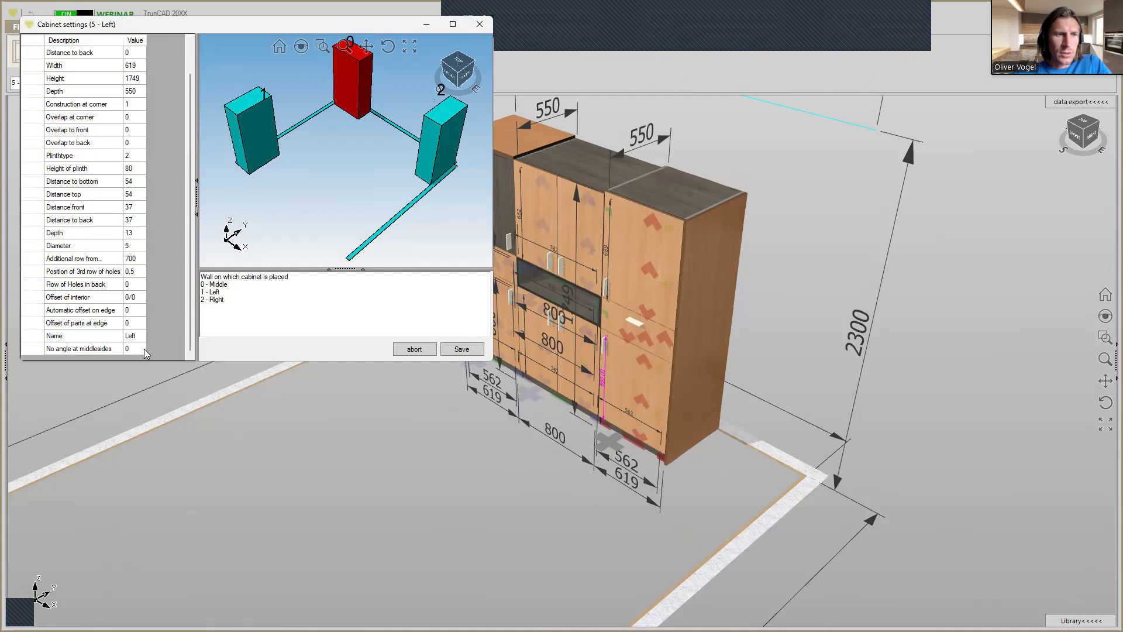
{"action": "left_click", "coordinate": [137, 338]}
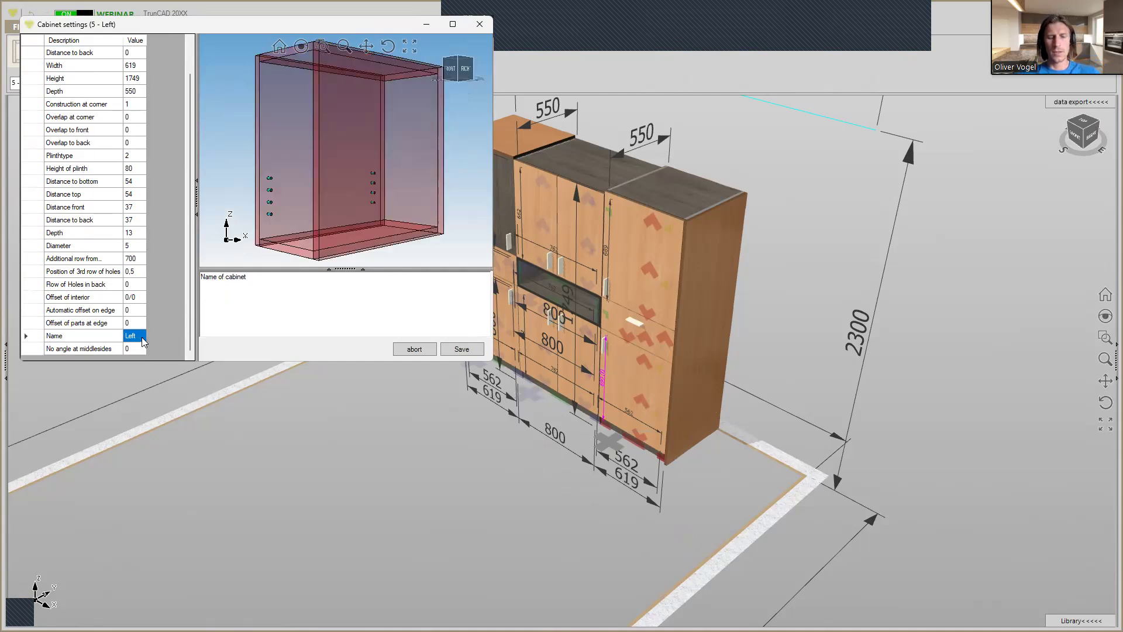
{"action": "type", "text": "Right"}
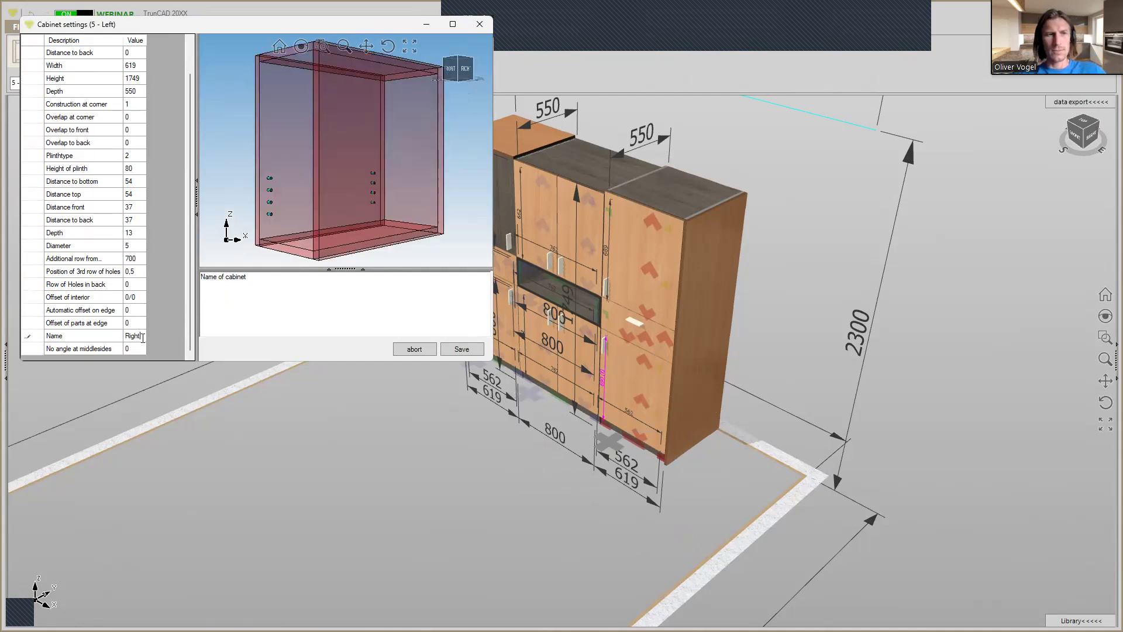
{"action": "left_click", "coordinate": [473, 350]}
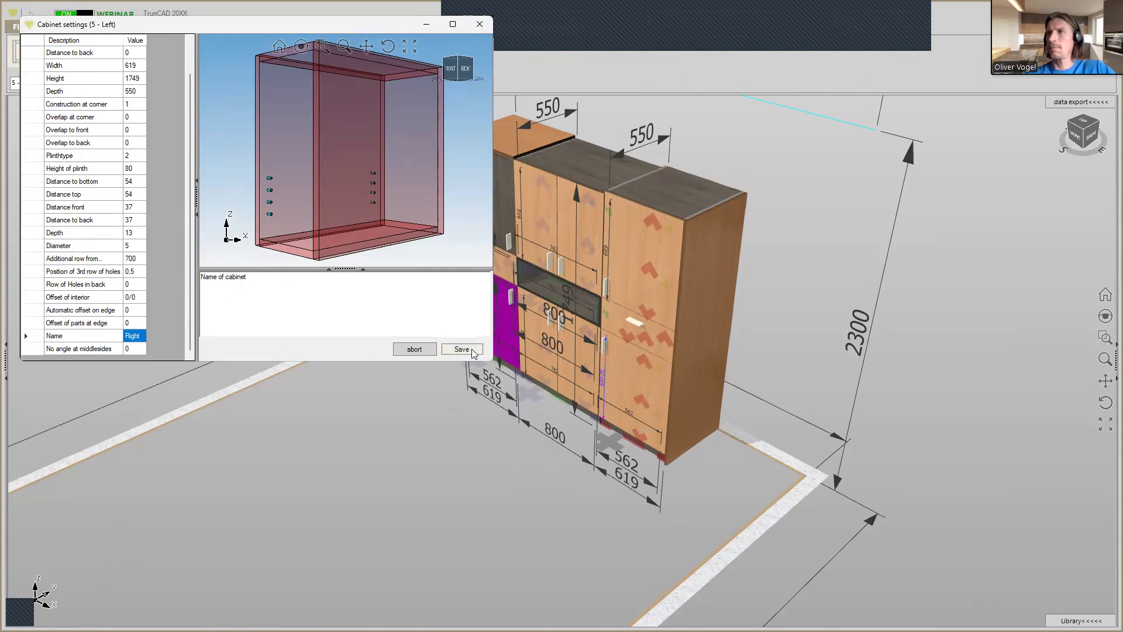
{"action": "left_click", "coordinate": [472, 350]}
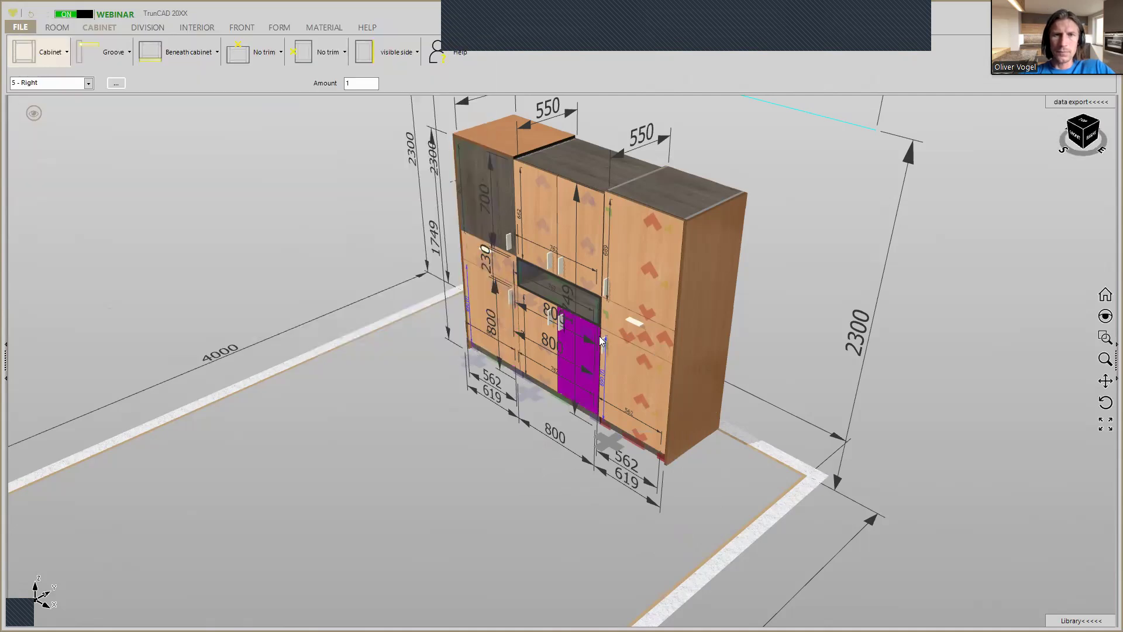
Reduce the overall height of the Right tall cabinet so its top aligns with the upper middle cabinet.
{"action": "middle_click_drag", "start_coordinate": [617, 262], "coordinate": [630, 241]}
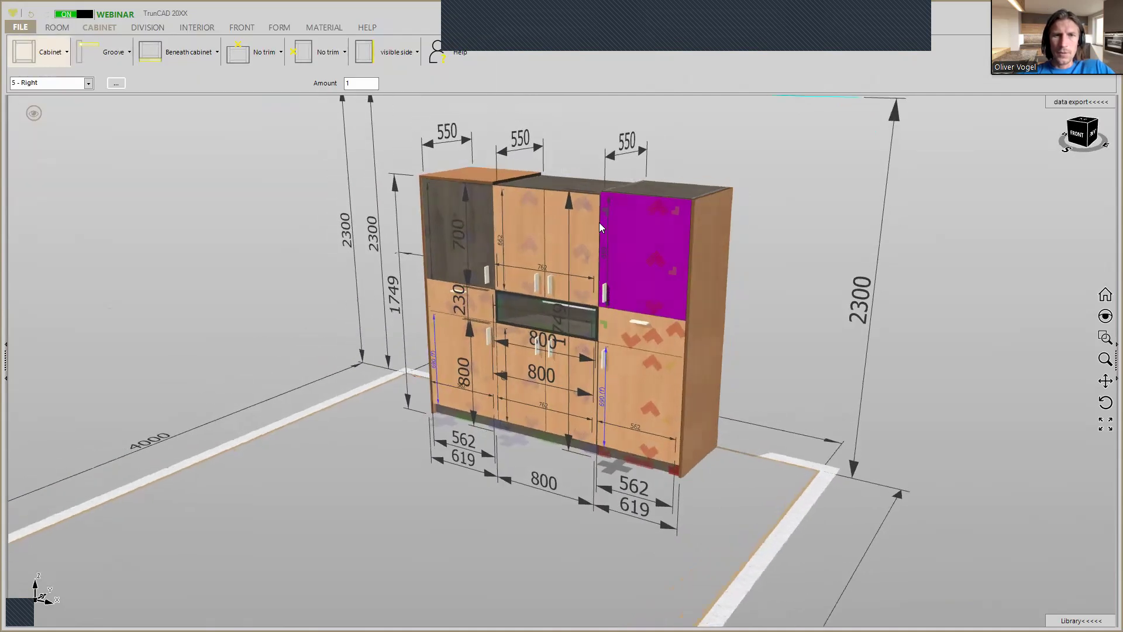
{"action": "scroll", "coordinate": [599, 222], "scroll_direction": "up", "scroll_amount": 2}
{"action": "scroll", "coordinate": [609, 182], "scroll_direction": "up", "scroll_amount": 4}
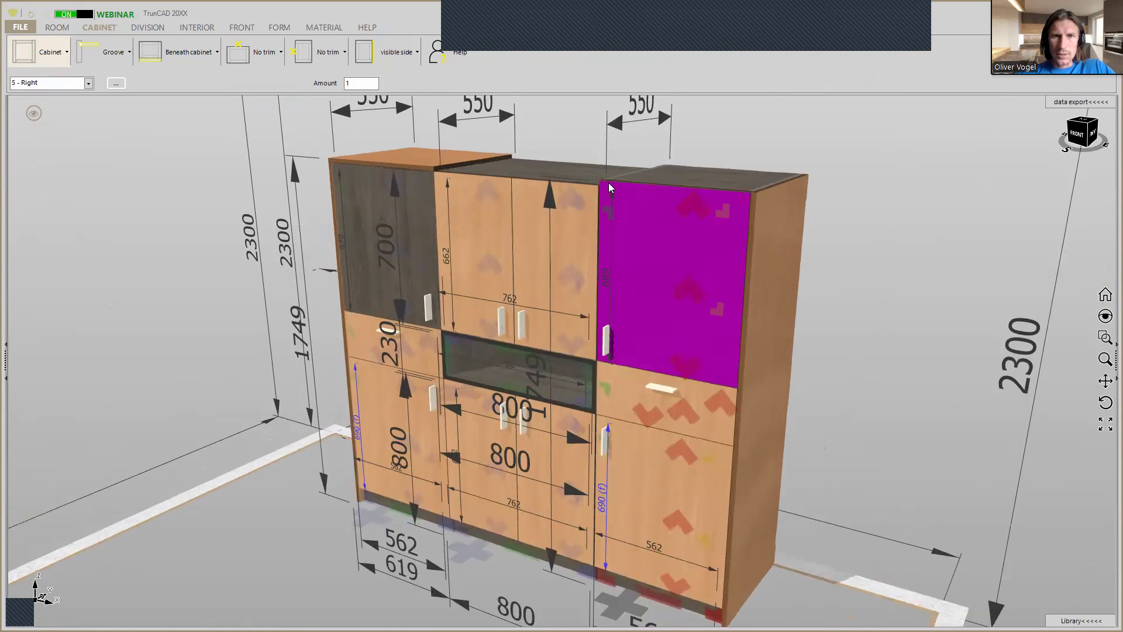
{"action": "mouse_move", "coordinate": [626, 184]}
{"action": "middle_mouse_down"}
{"action": "mouse_move", "coordinate": [662, 181]}
{"action": "mouse_move", "coordinate": [640, 185]}
{"action": "middle_mouse_up"}
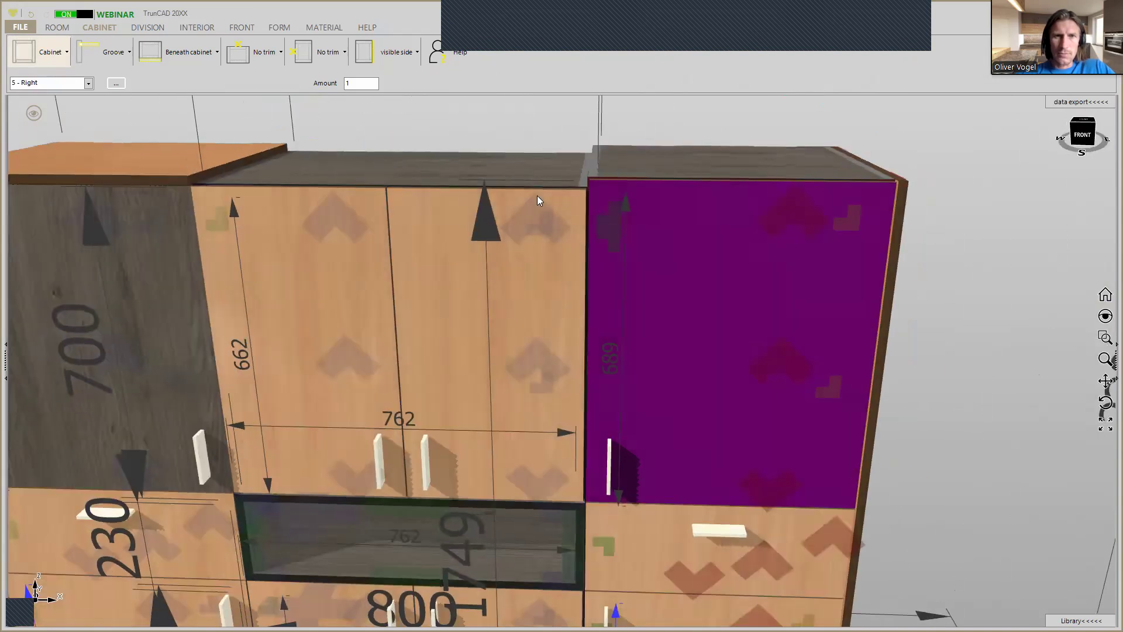
{"action": "left_click", "coordinate": [484, 206]}
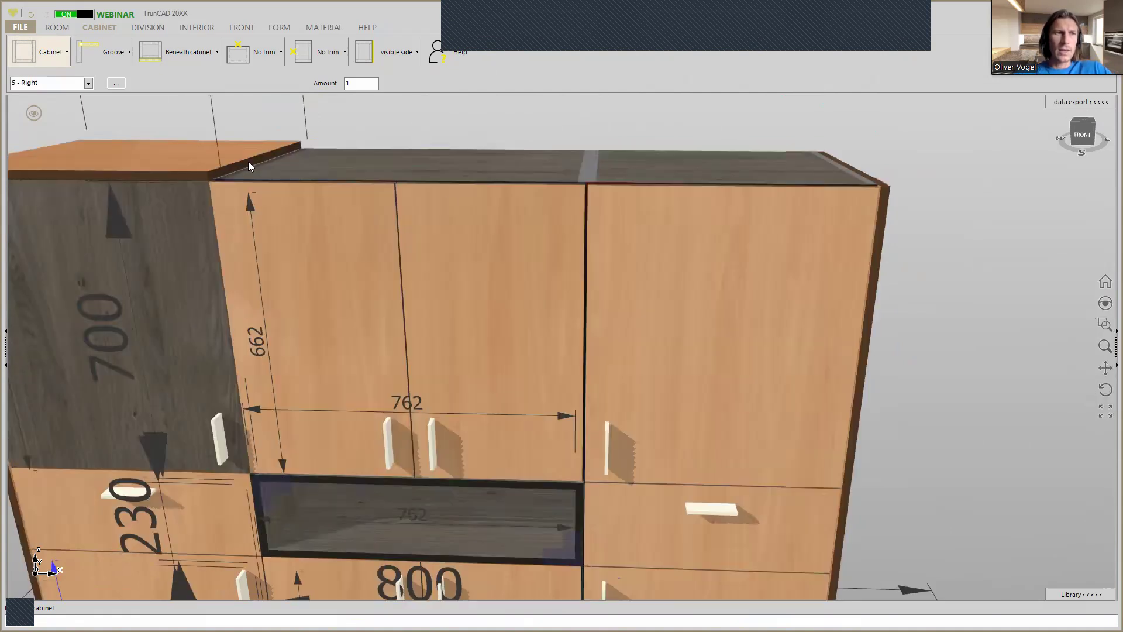
{"action": "left_click", "coordinate": [88, 84]}
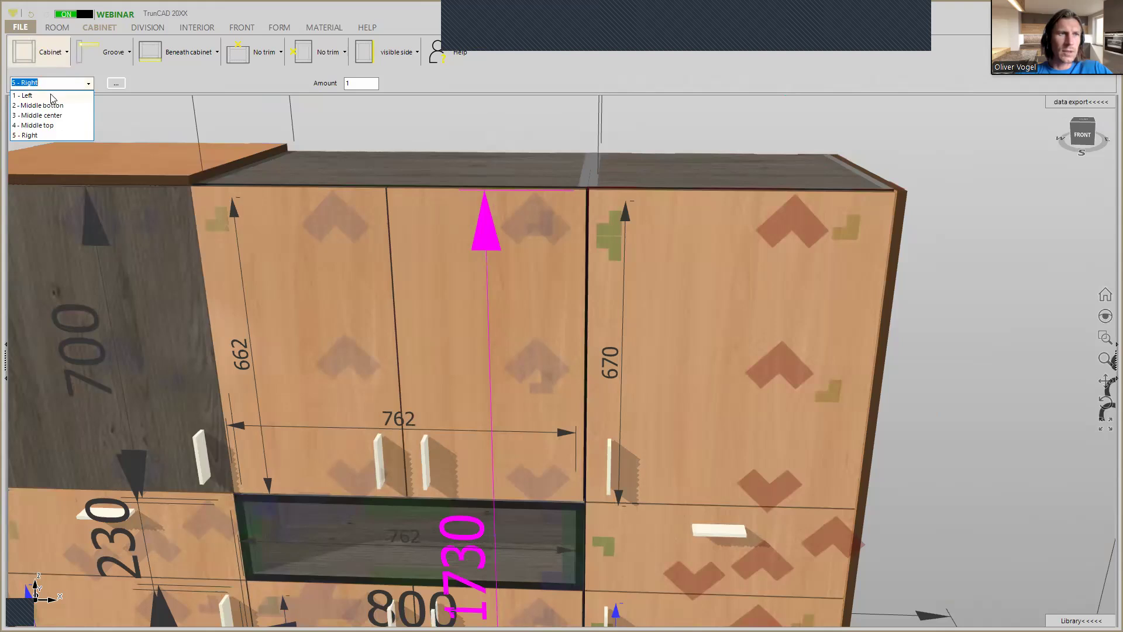
{"action": "left_click", "coordinate": [51, 93]}
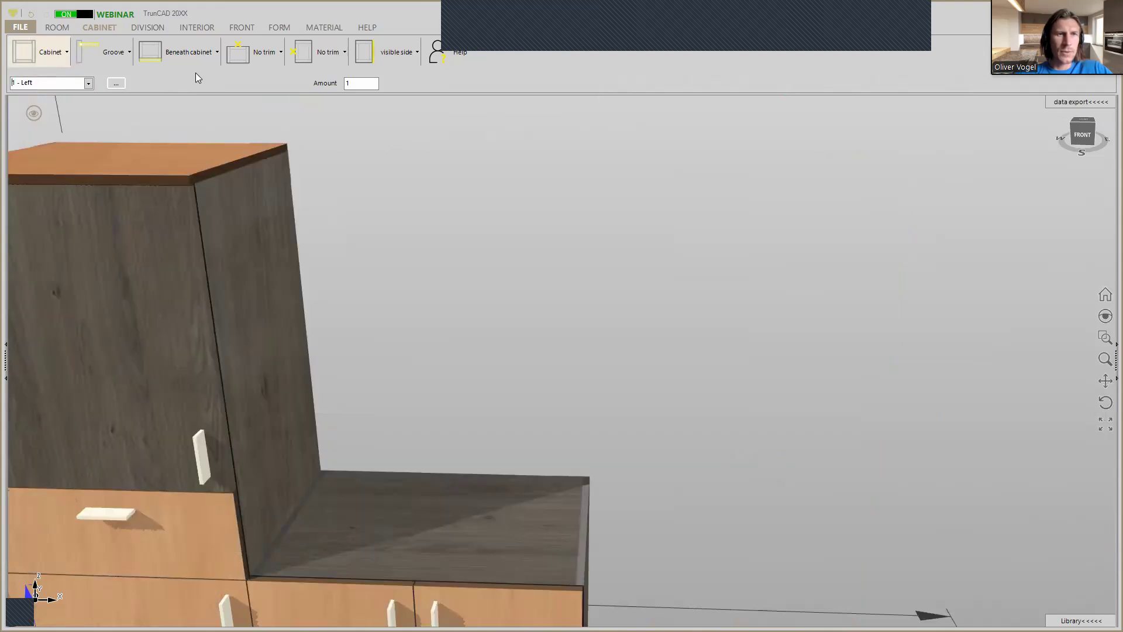
{"action": "left_click", "coordinate": [231, 58]}
{"action": "left_click", "coordinate": [266, 55]}
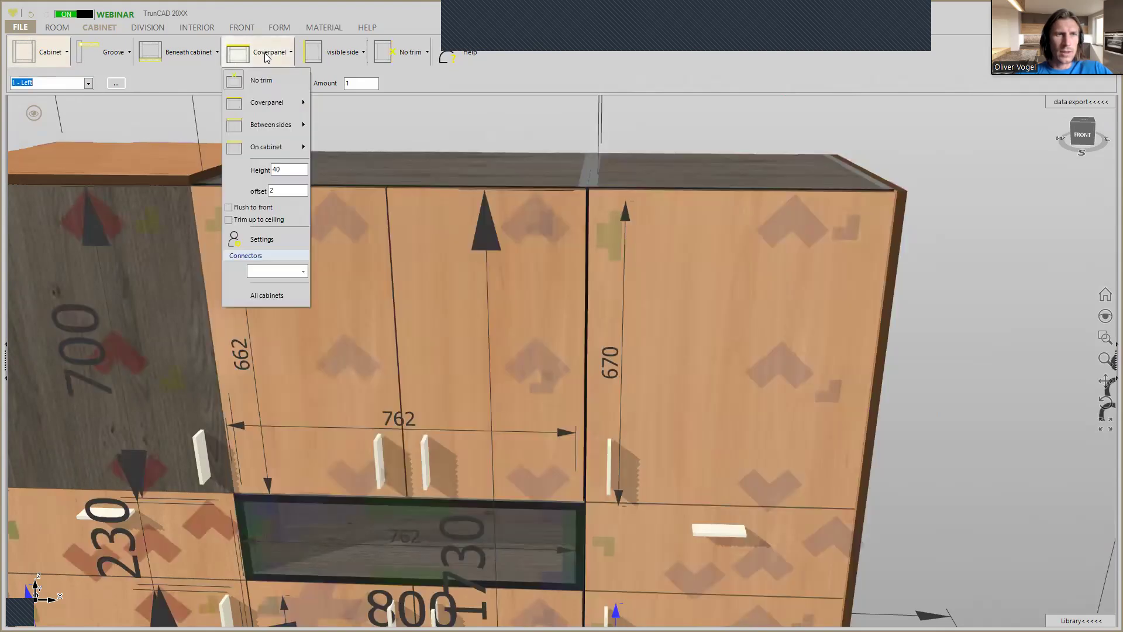
{"action": "mouse_move", "coordinate": [267, 103]}
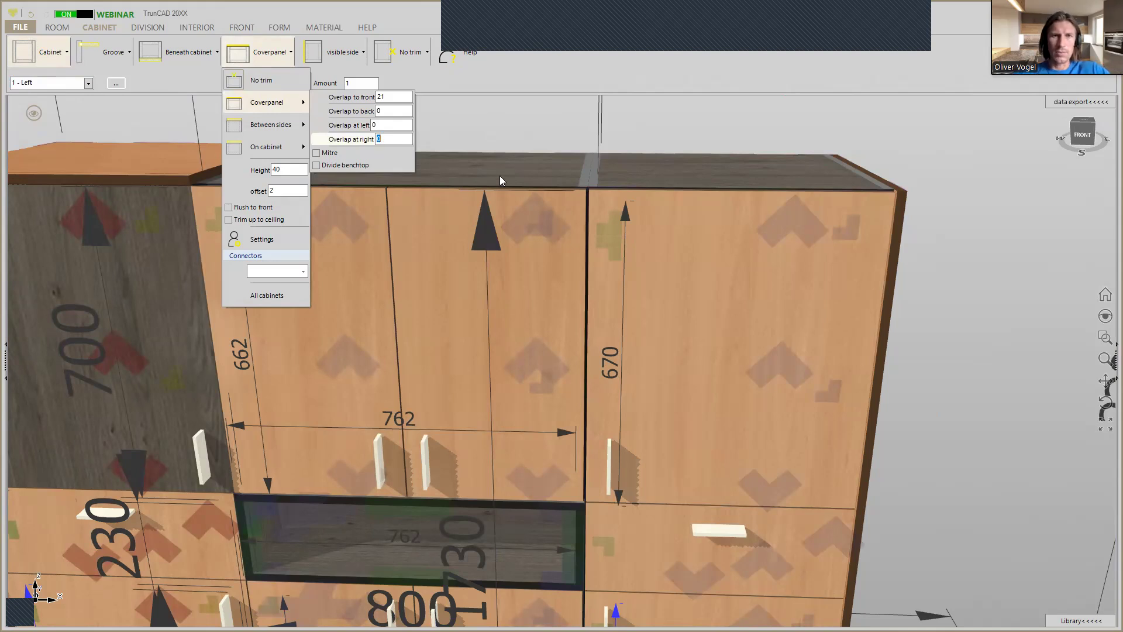
{"action": "scroll", "coordinate": [585, 280], "scroll_direction": "down", "scroll_amount": 6}
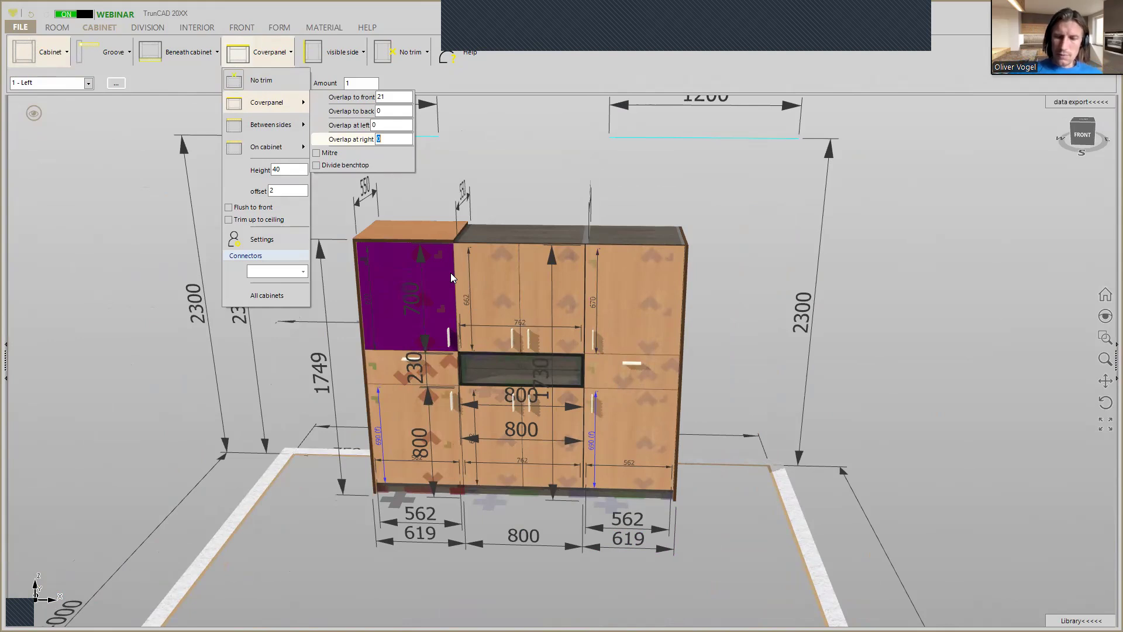
{"action": "type", "text": "1"}
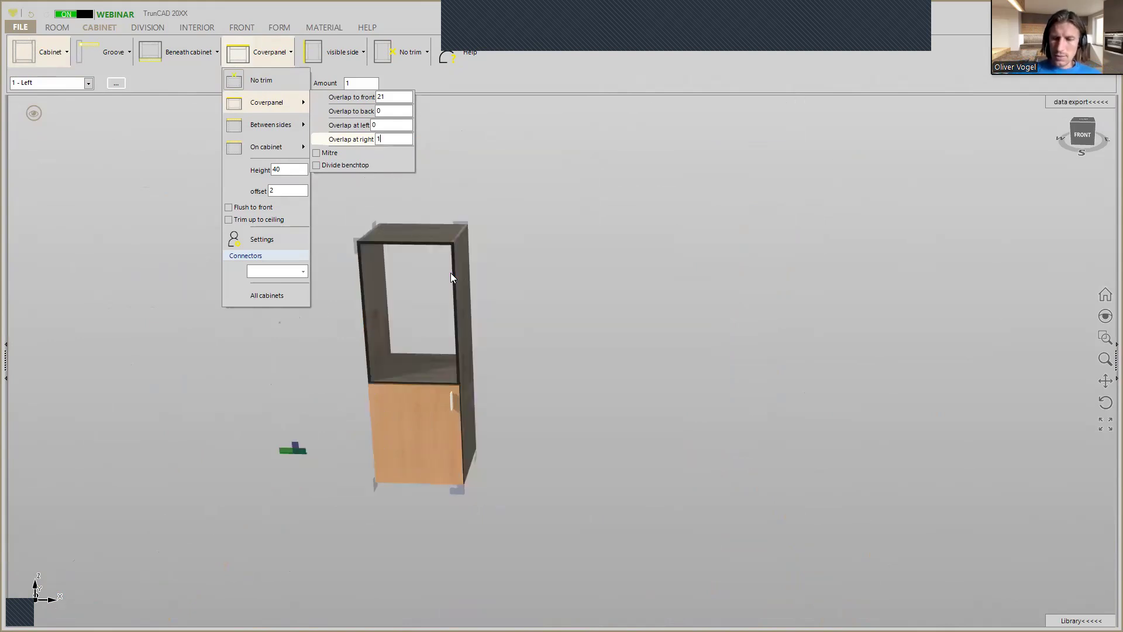
{"action": "type", "text": "4"}
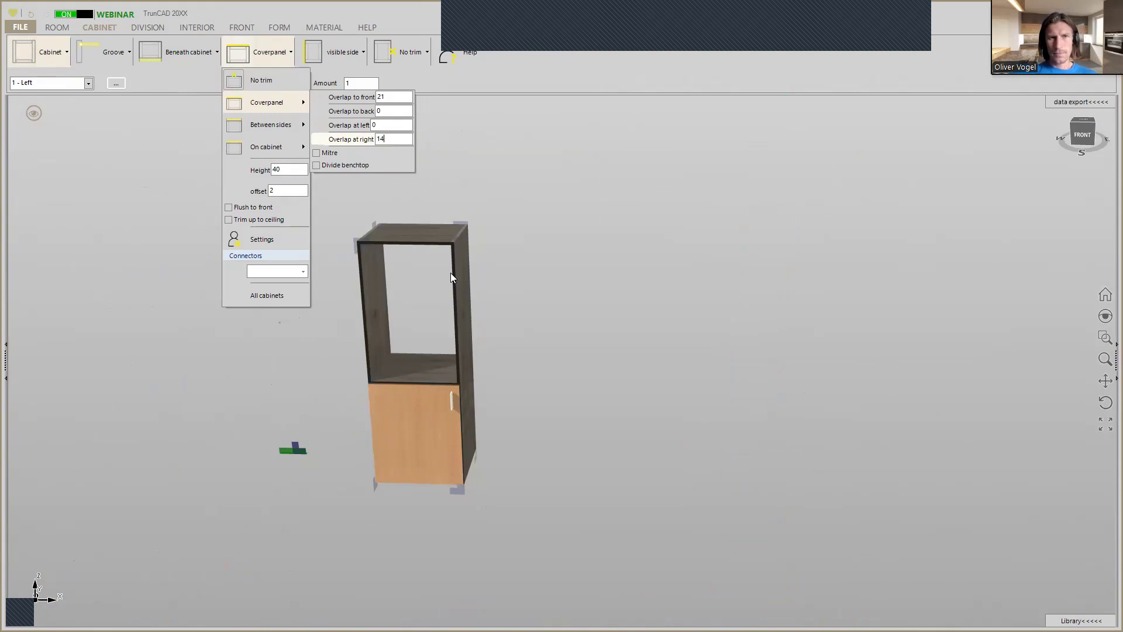
{"action": "type", "text": "1"}
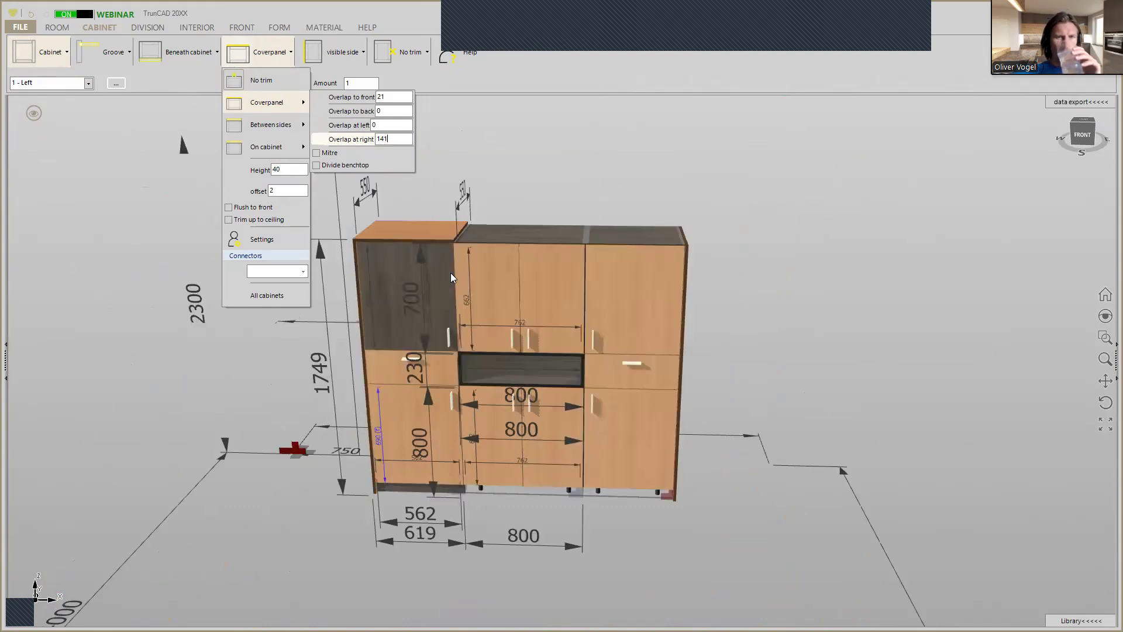
{"action": "type", "text": "9"}
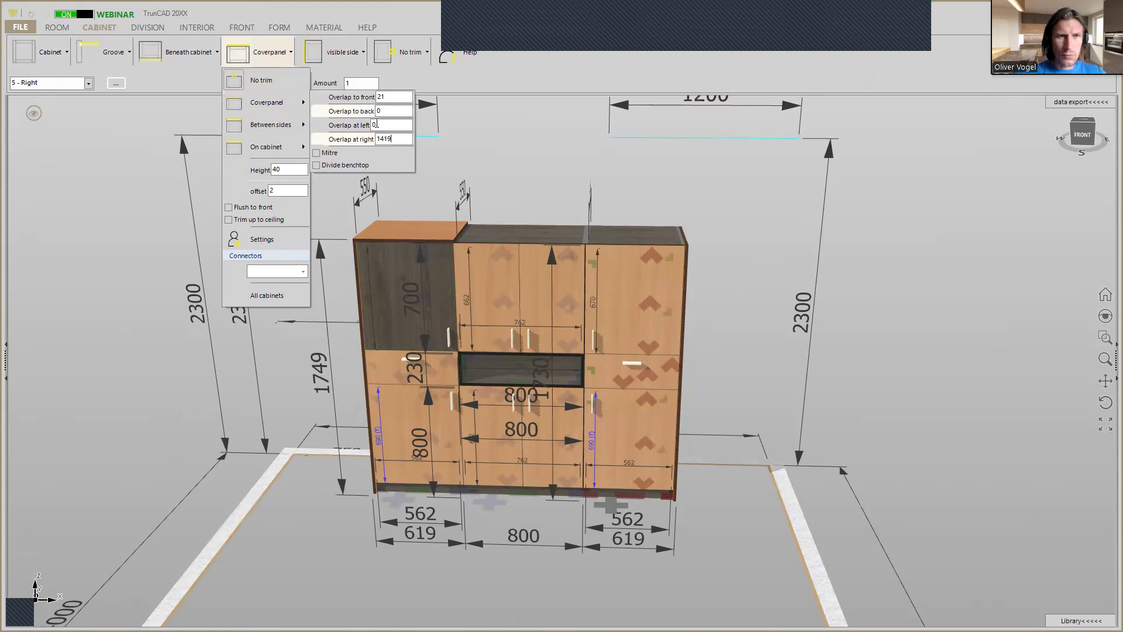
{"action": "double_click", "coordinate": [385, 140]}
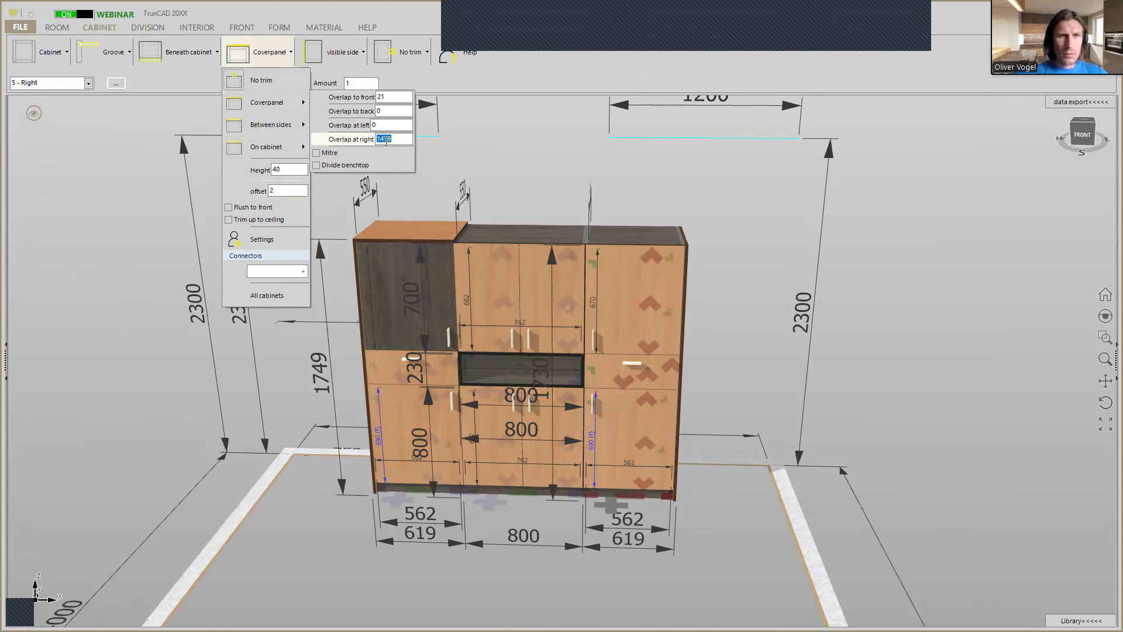
{"action": "right_click", "coordinate": [385, 141]}
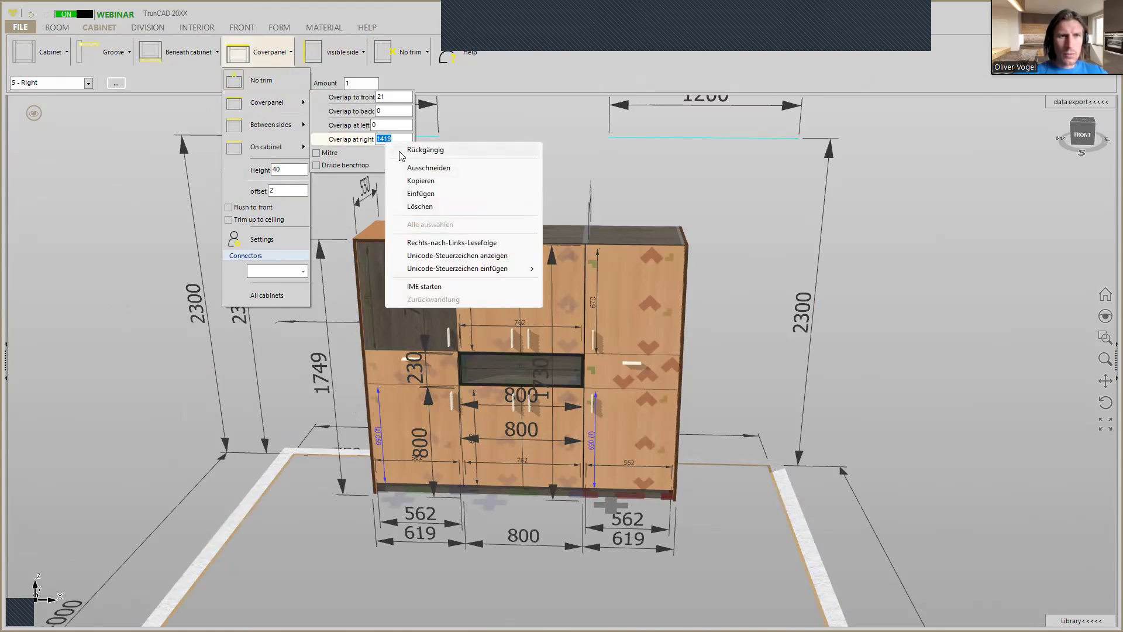
{"action": "left_click", "coordinate": [428, 168]}
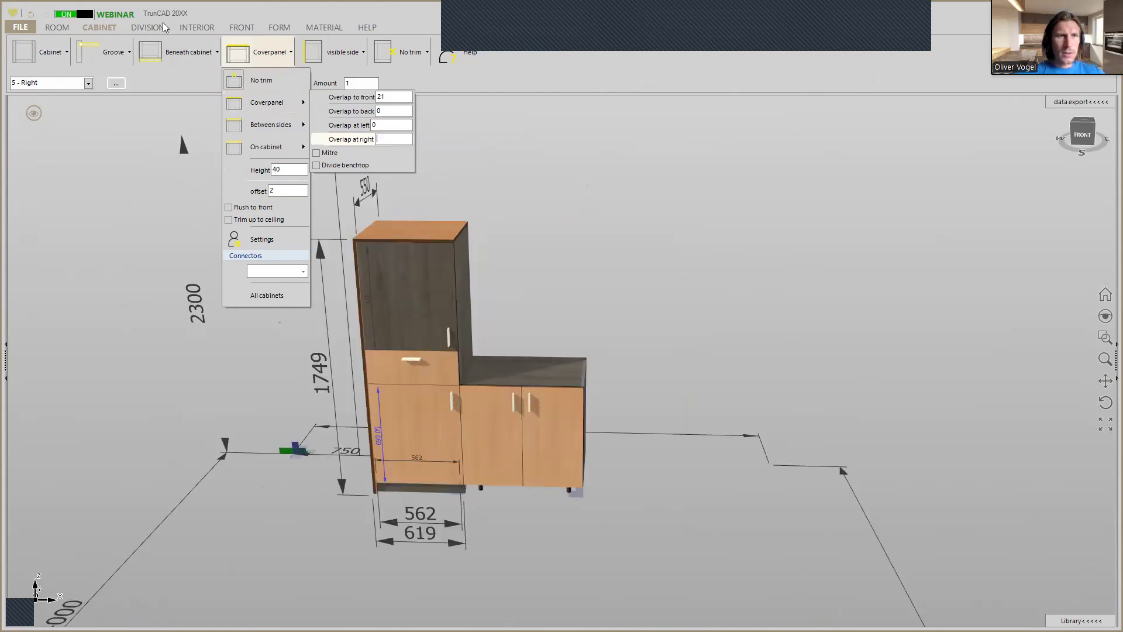
Extend the Left cabinet's cover panel across all the cabinets by setting its overlap at right to 1419.
{"action": "left_click", "coordinate": [88, 84]}
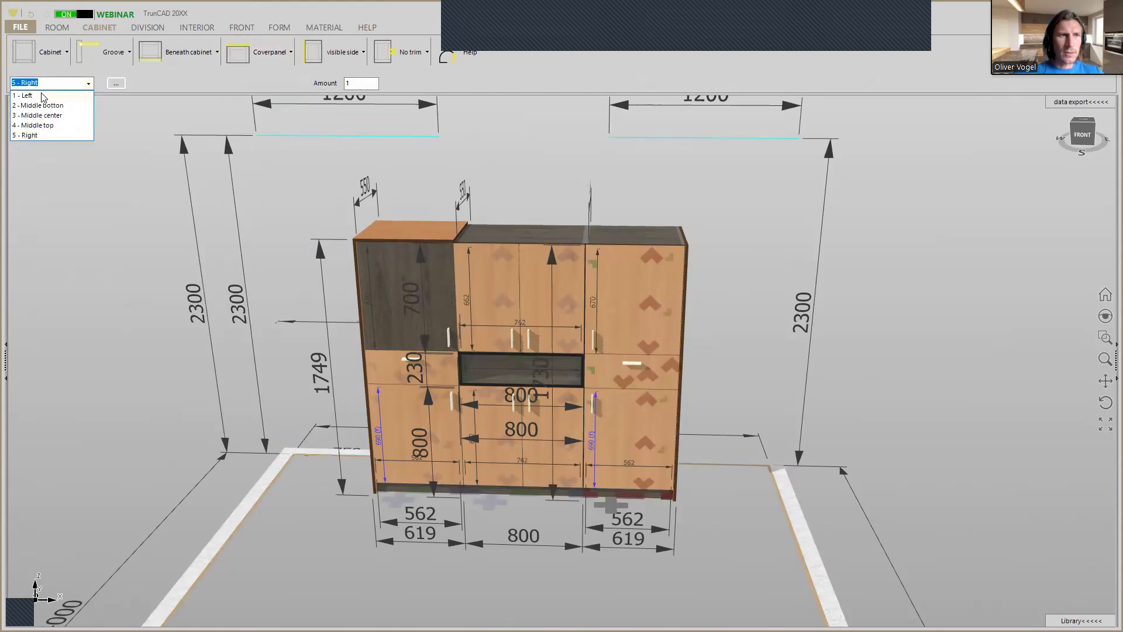
{"action": "left_click", "coordinate": [42, 95]}
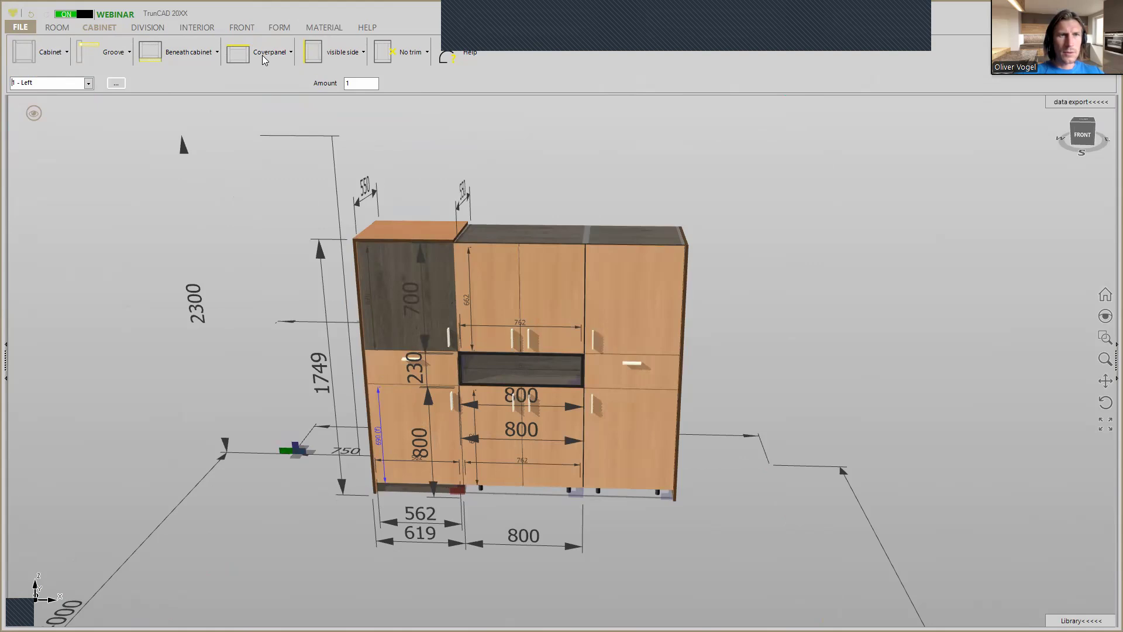
{"action": "left_click", "coordinate": [262, 55]}
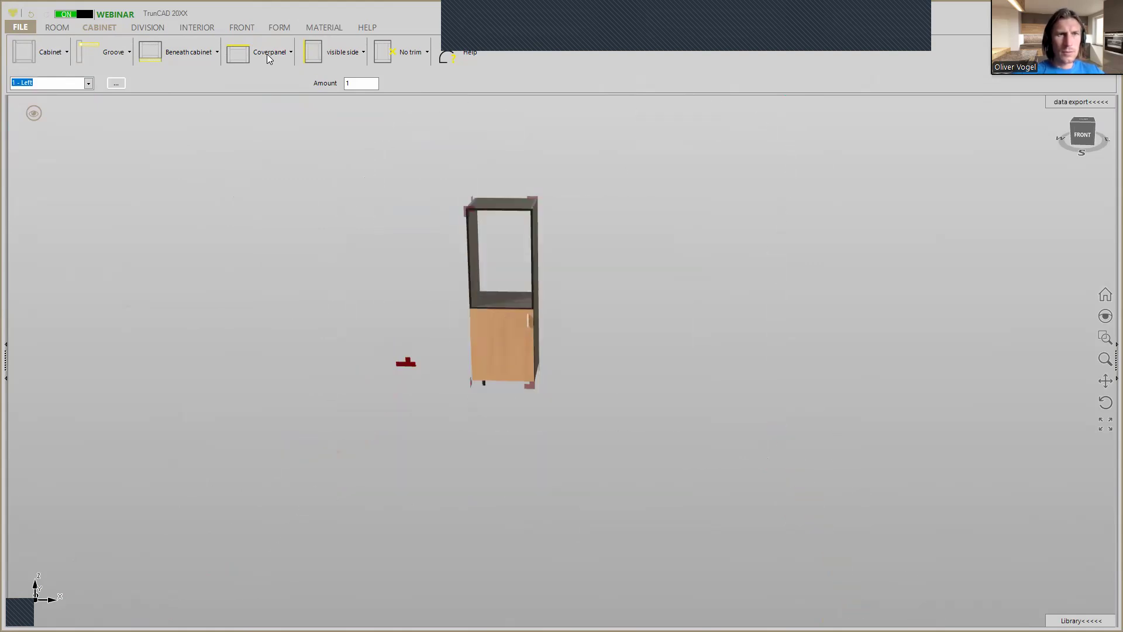
{"action": "left_click", "coordinate": [269, 59]}
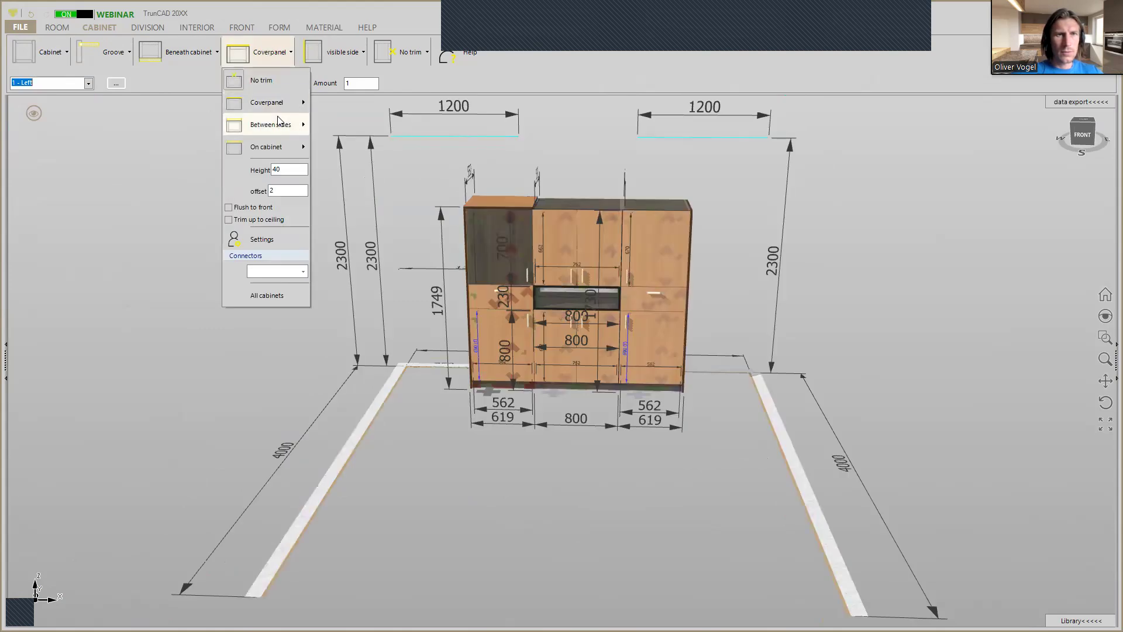
{"action": "mouse_move", "coordinate": [281, 105]}
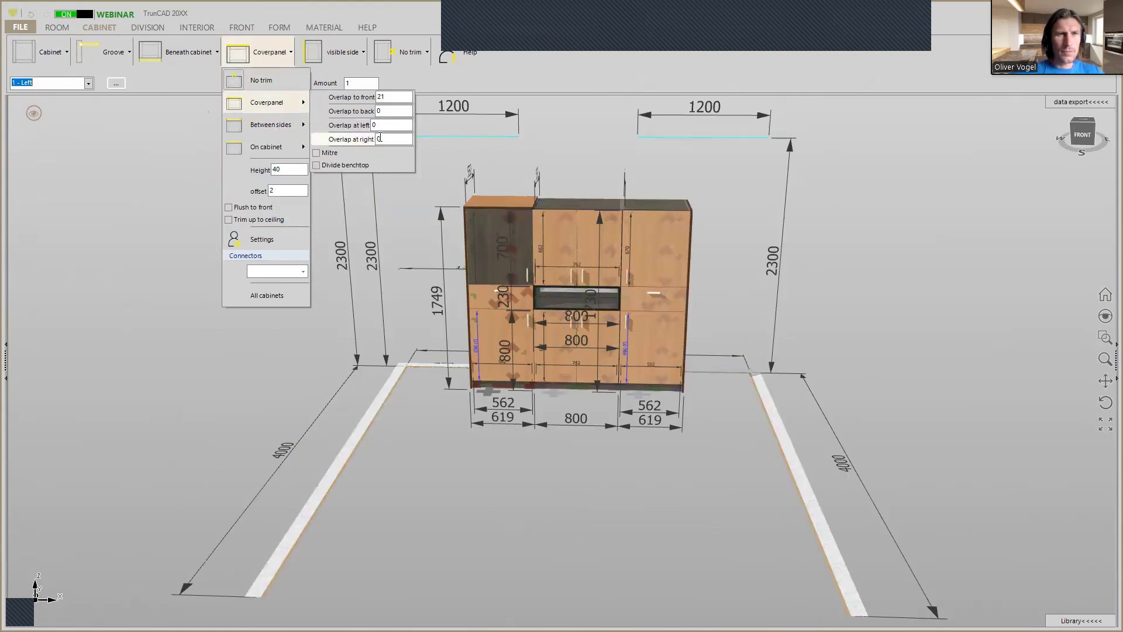
{"action": "double_click", "coordinate": [381, 138]}
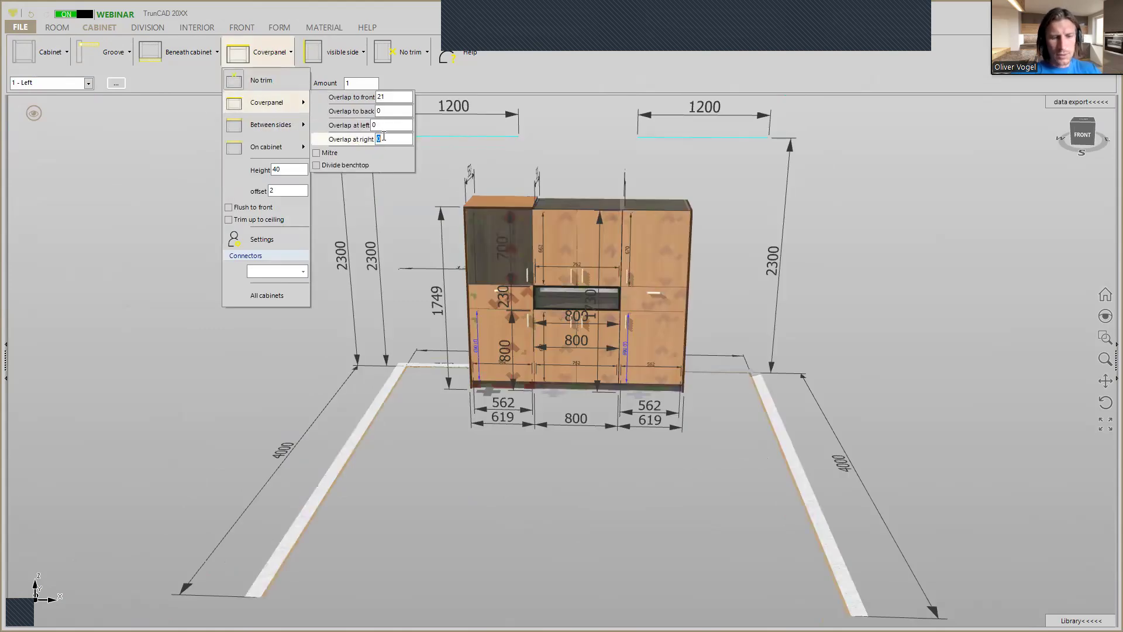
{"action": "type", "text": "1419"}
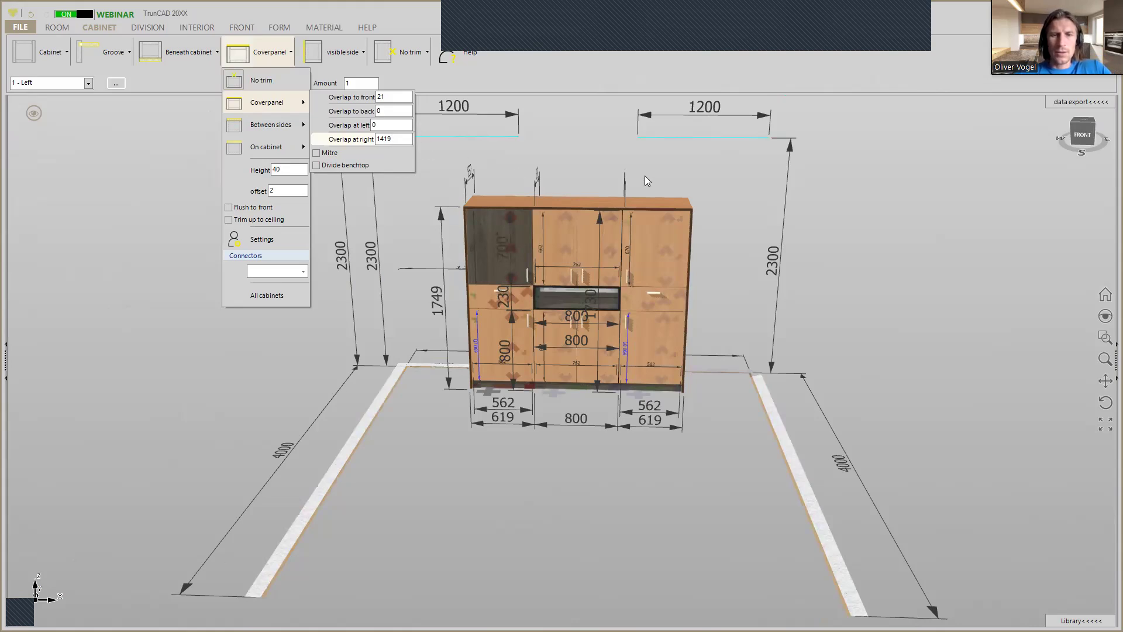
{"action": "left_click", "coordinate": [679, 181]}
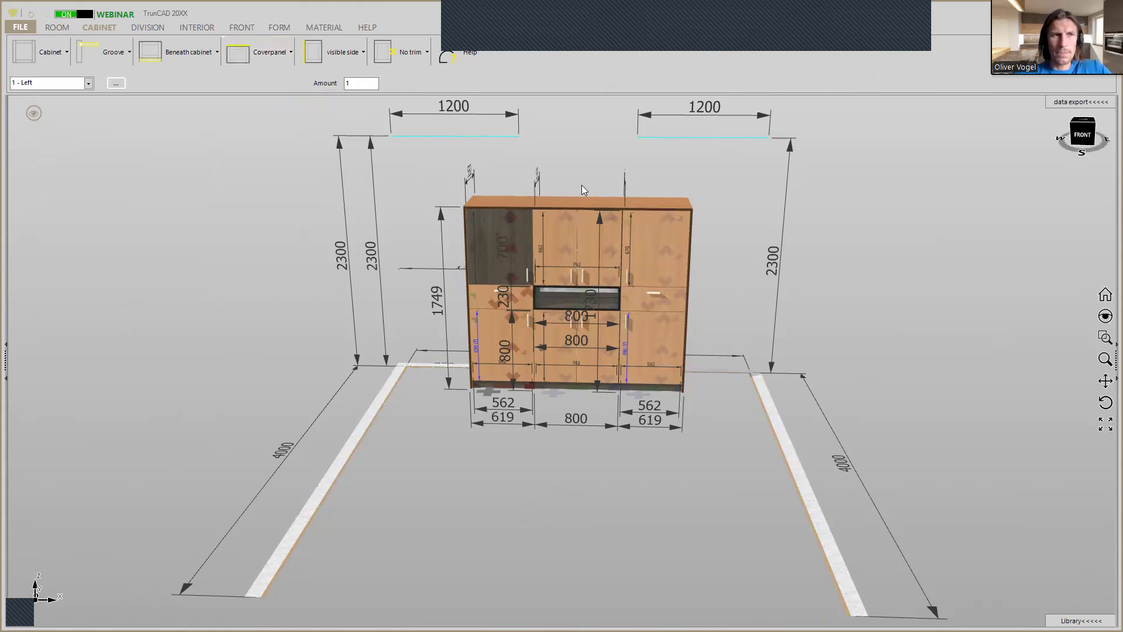
Assign the dark Egger H1387 19mm material to only the upper door of the Right cabinet.
{"action": "left_click", "coordinate": [321, 29]}
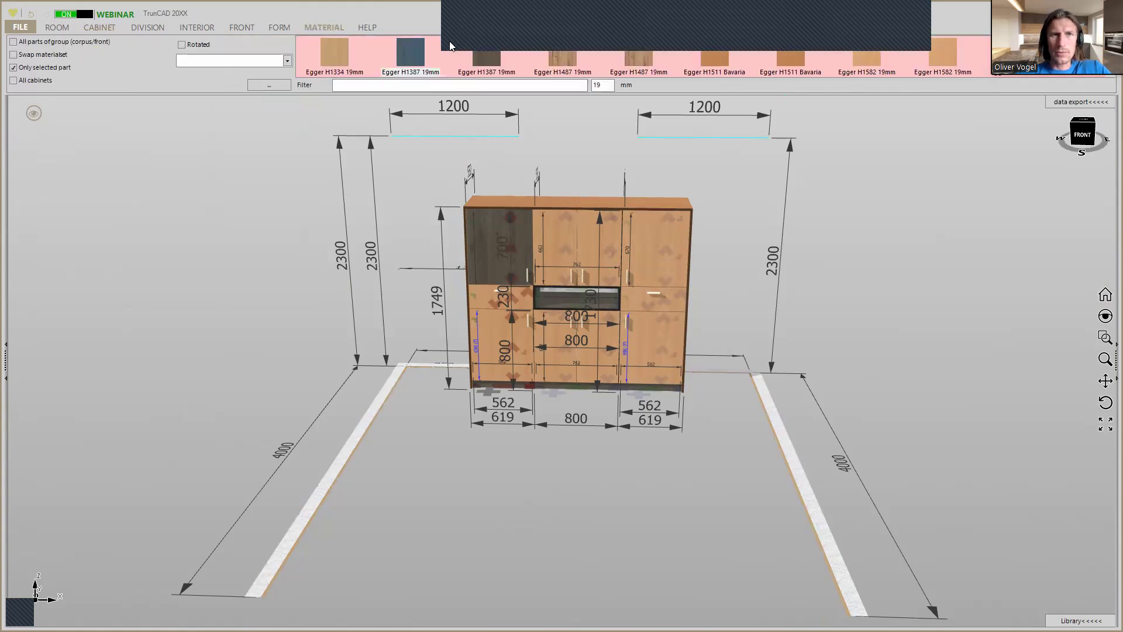
{"action": "left_click_drag", "start_coordinate": [411, 57], "coordinate": [556, 185]}
{"action": "left_click_drag", "start_coordinate": [644, 255], "coordinate": [644, 254]}
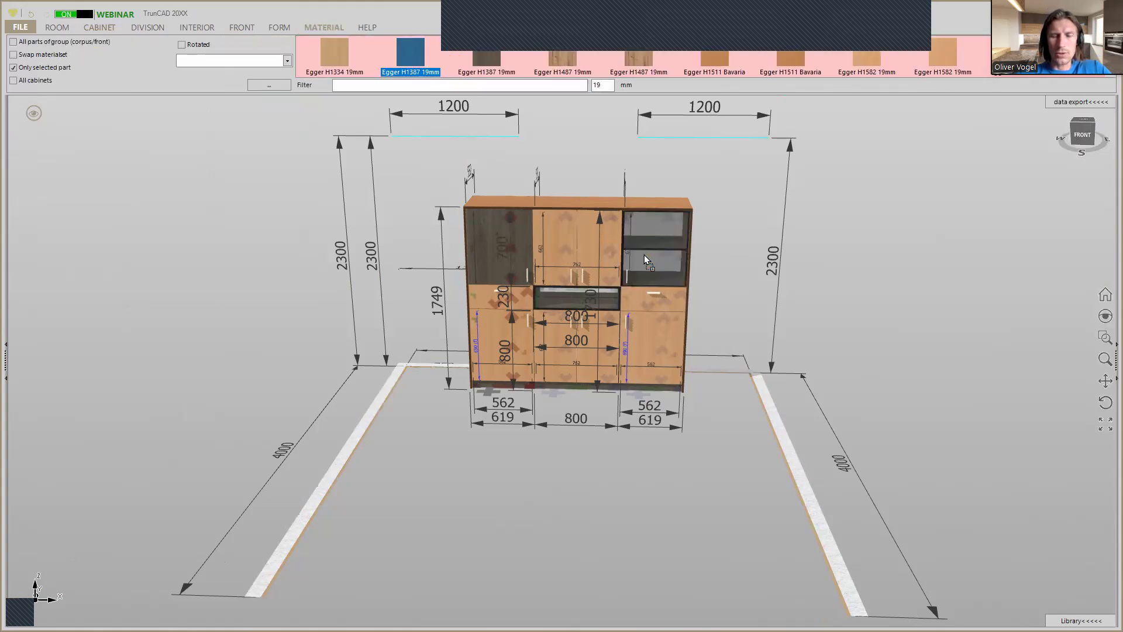
{"action": "double_click", "coordinate": [519, 229]}
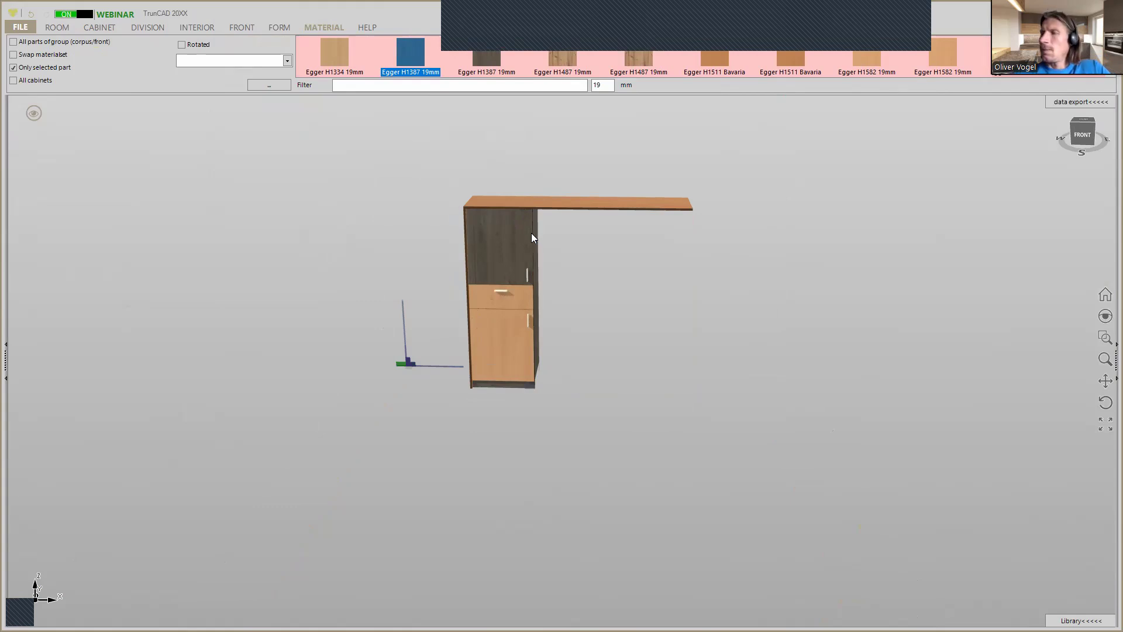
Apply the No handle option to the fronts of all cabinets, excluding Middle center from the cabinet list.
{"action": "left_click", "coordinate": [248, 28]}
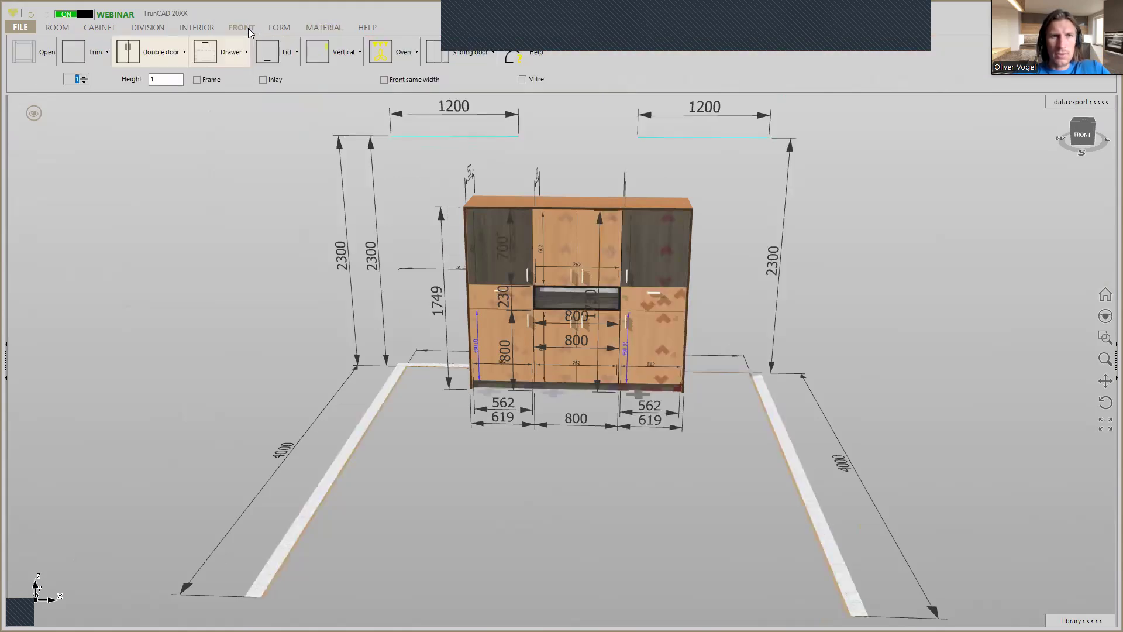
{"action": "left_click", "coordinate": [347, 57]}
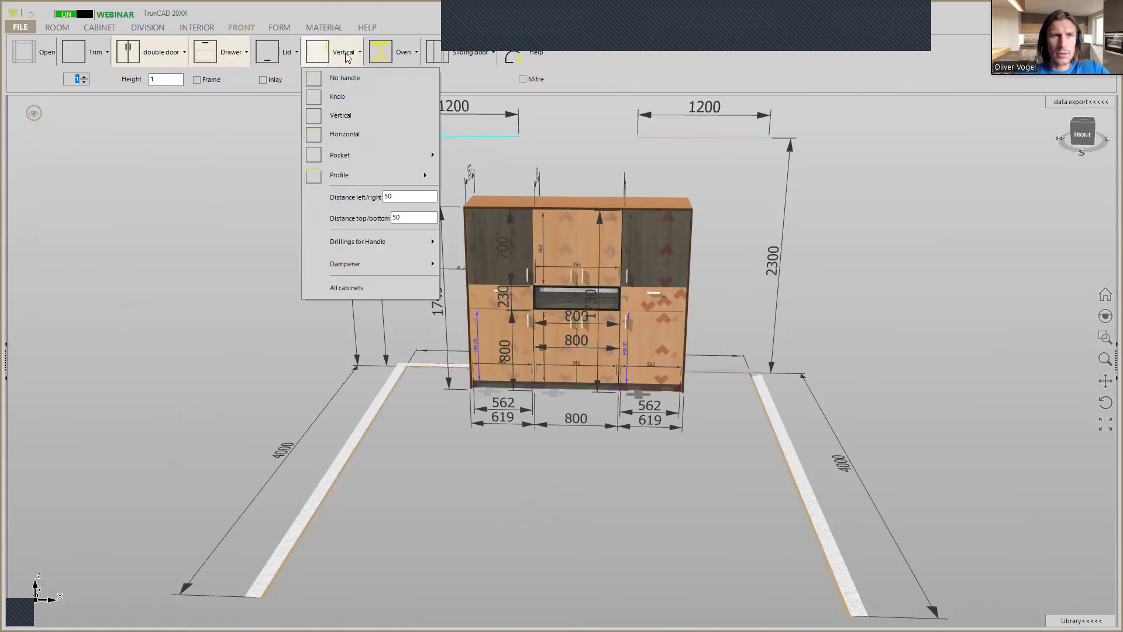
{"action": "left_click", "coordinate": [346, 87]}
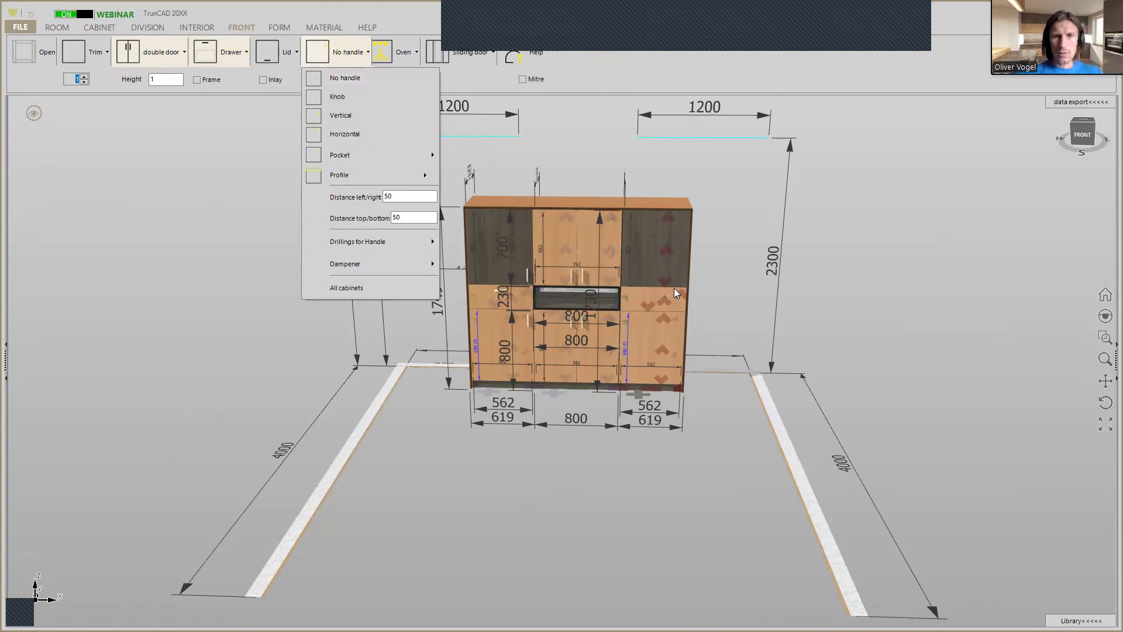
{"action": "left_click", "coordinate": [353, 289]}
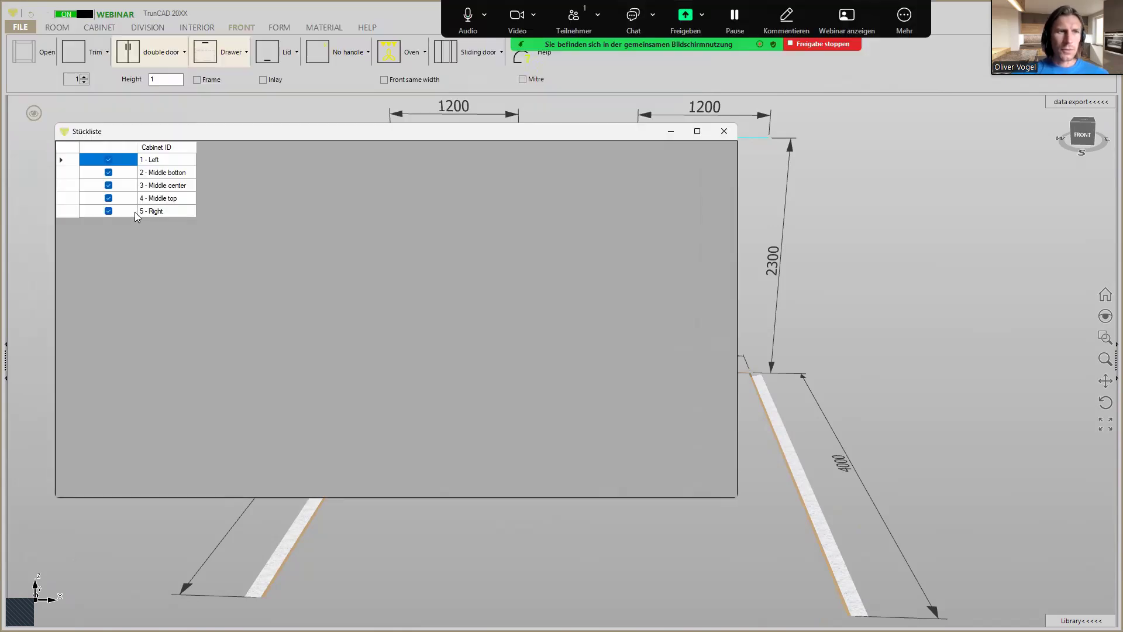
{"action": "left_click", "coordinate": [109, 185]}
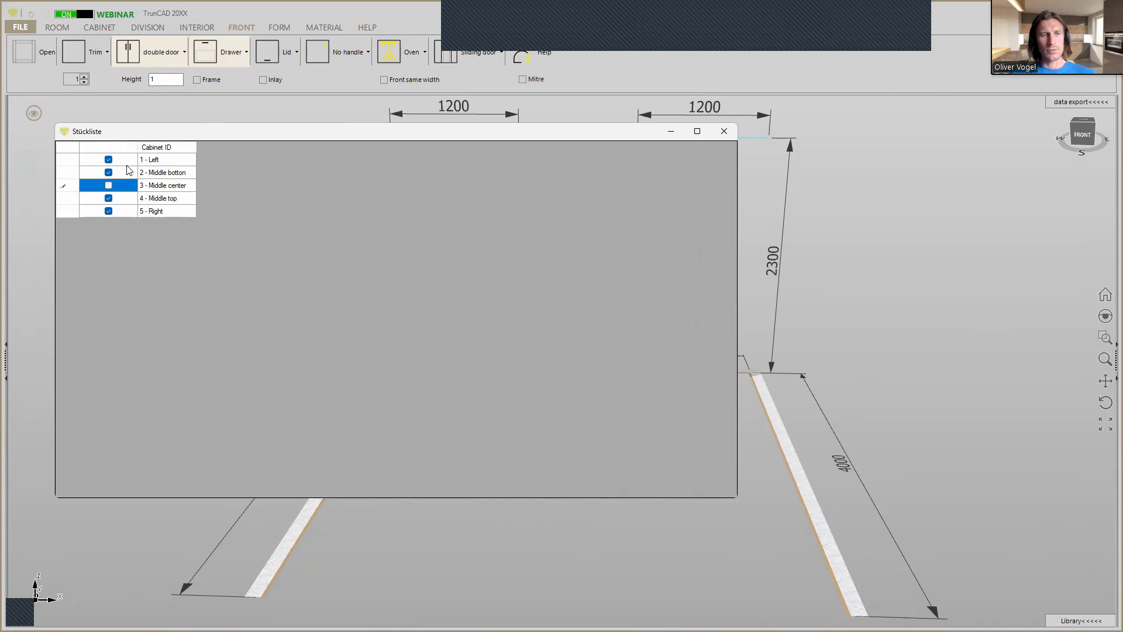
{"action": "left_click", "coordinate": [730, 131]}
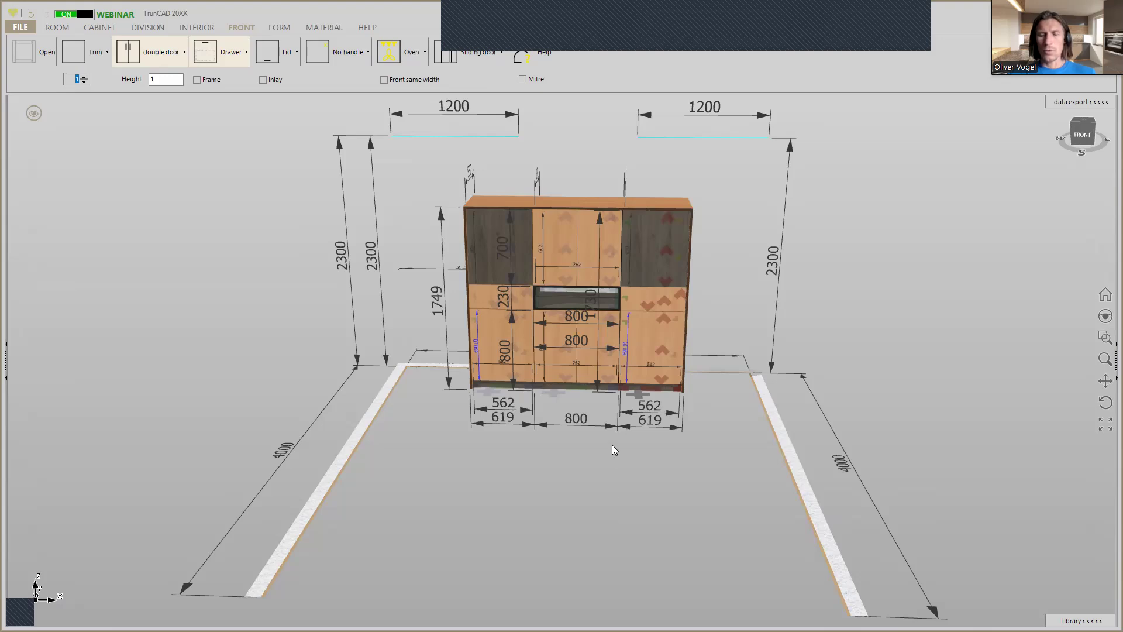
Adjust the bottom overlap of the Middle top cabinet's doors to align their lower joint with the Right cabinet's fronts.
{"action": "scroll", "coordinate": [620, 275], "scroll_direction": "up", "scroll_amount": 2}
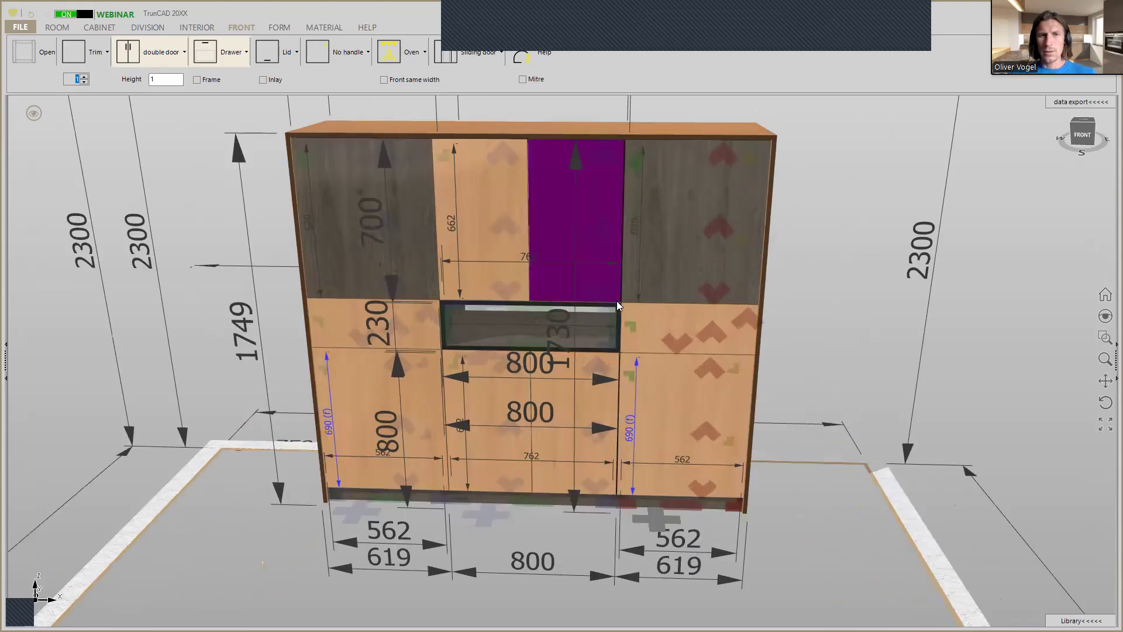
{"action": "scroll", "coordinate": [617, 301], "scroll_direction": "up", "scroll_amount": 4}
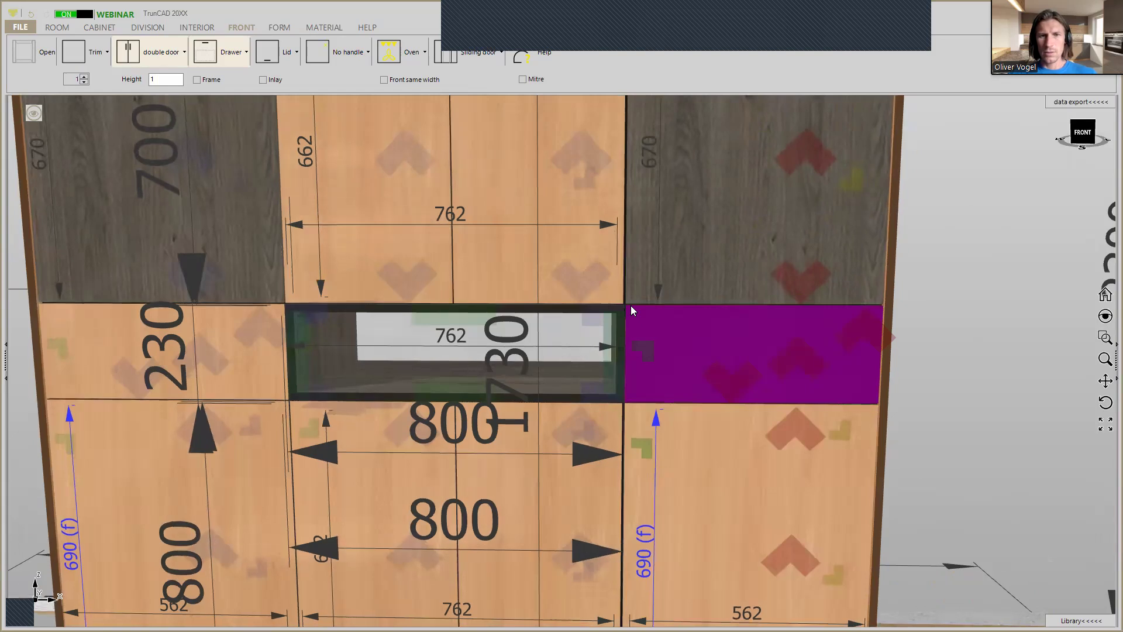
{"action": "scroll", "coordinate": [631, 306], "scroll_direction": "up", "scroll_amount": 3}
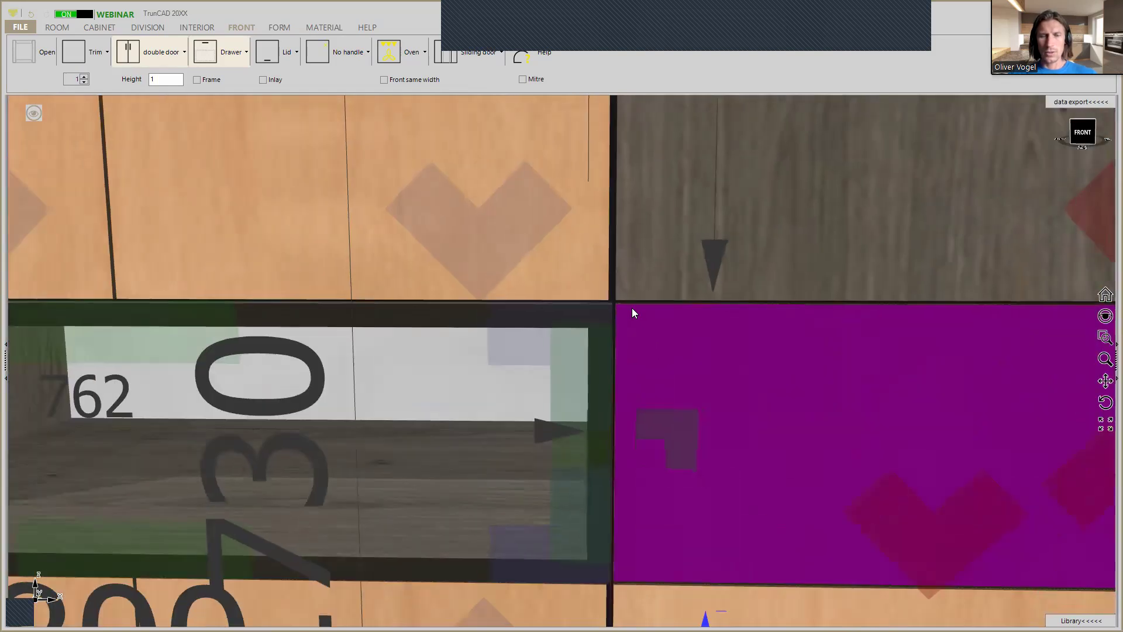
{"action": "left_click", "coordinate": [535, 227]}
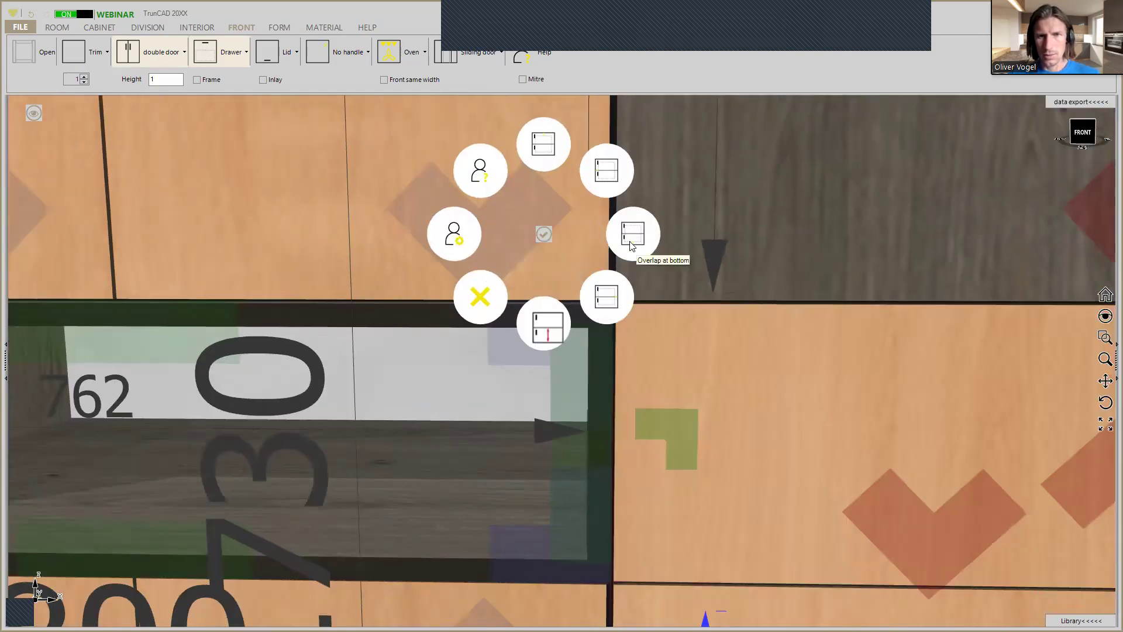
{"action": "left_click", "coordinate": [623, 303]}
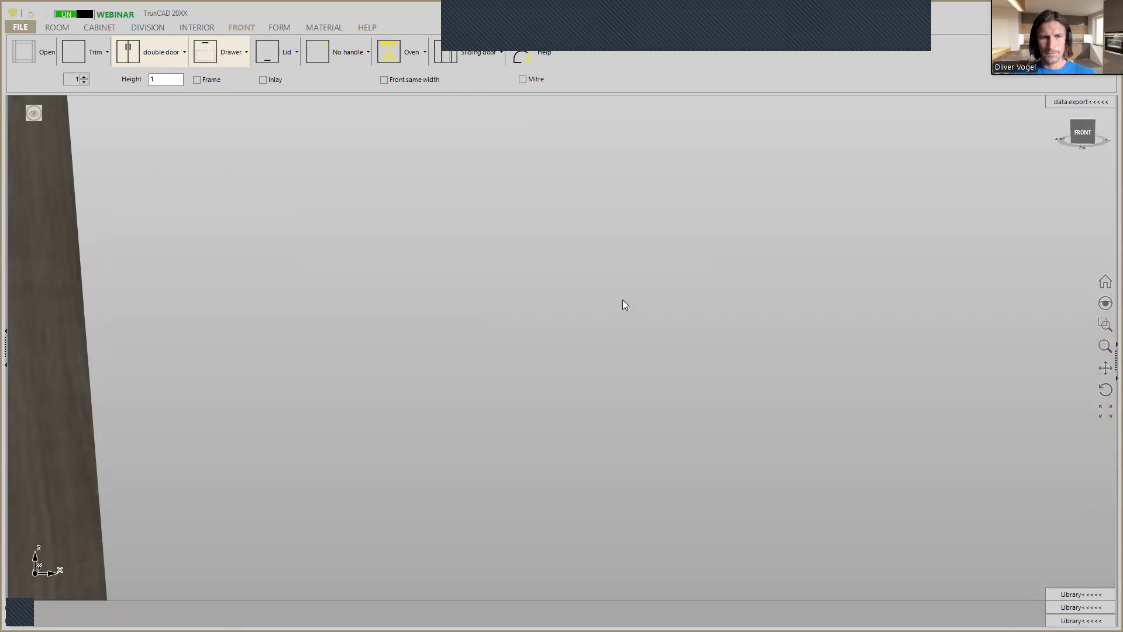
{"action": "scroll", "coordinate": [614, 385], "scroll_direction": "up", "scroll_amount": 3}
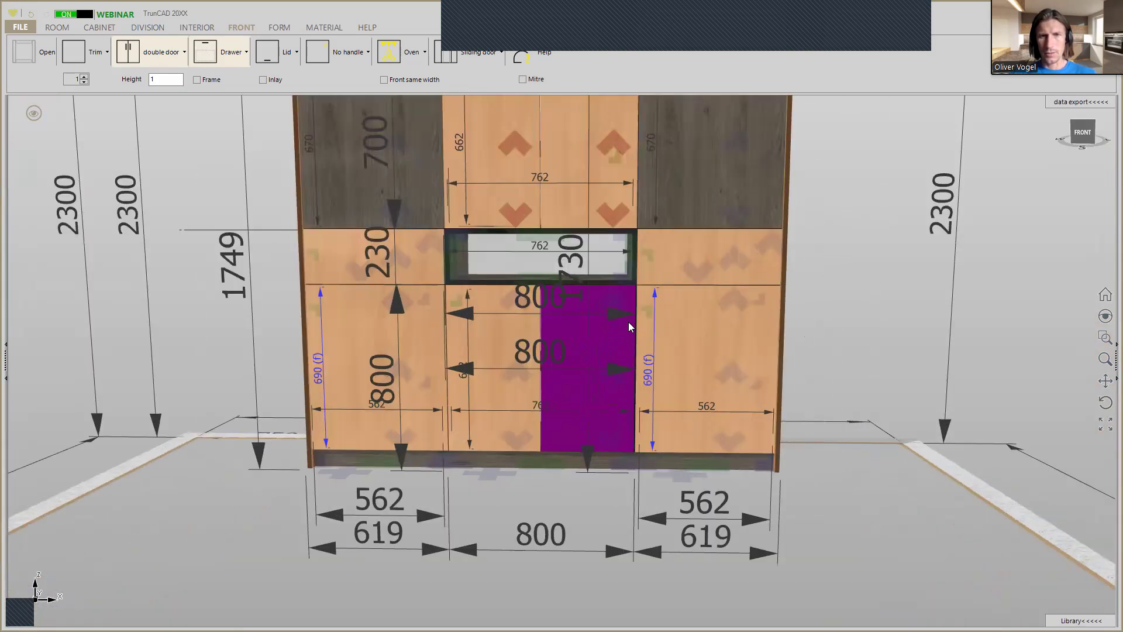
Inspect the joints between the middle cabinets' doors and the Right cabinet's fronts for alignment.
{"action": "scroll", "coordinate": [651, 266], "scroll_direction": "up", "scroll_amount": 5}
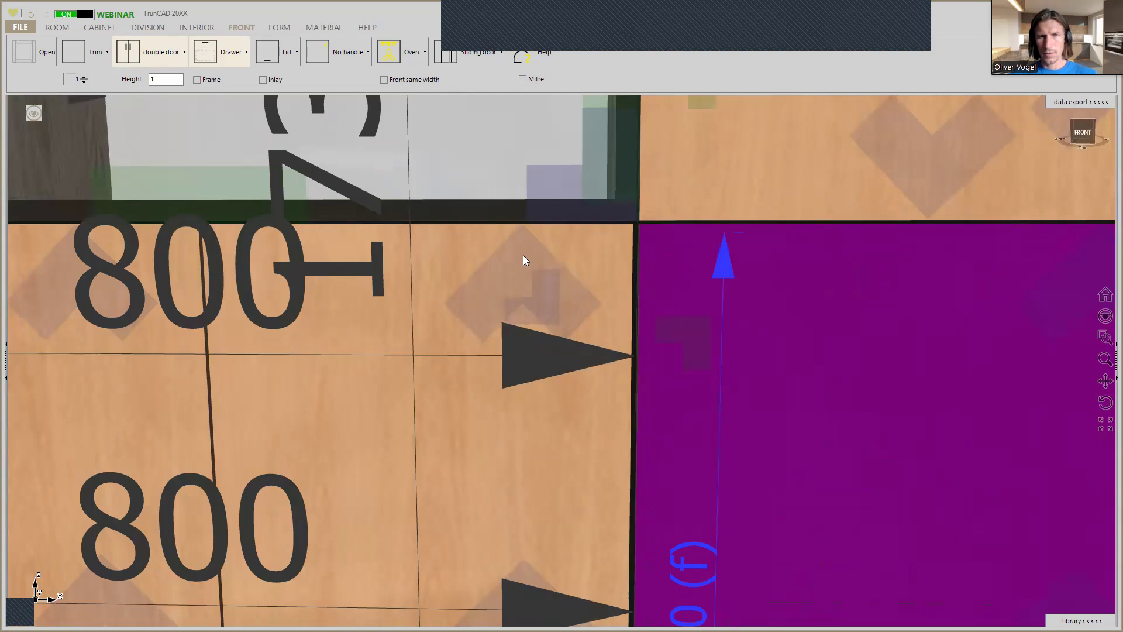
{"action": "right_click", "coordinate": [518, 255]}
{"action": "left_click", "coordinate": [590, 330]}
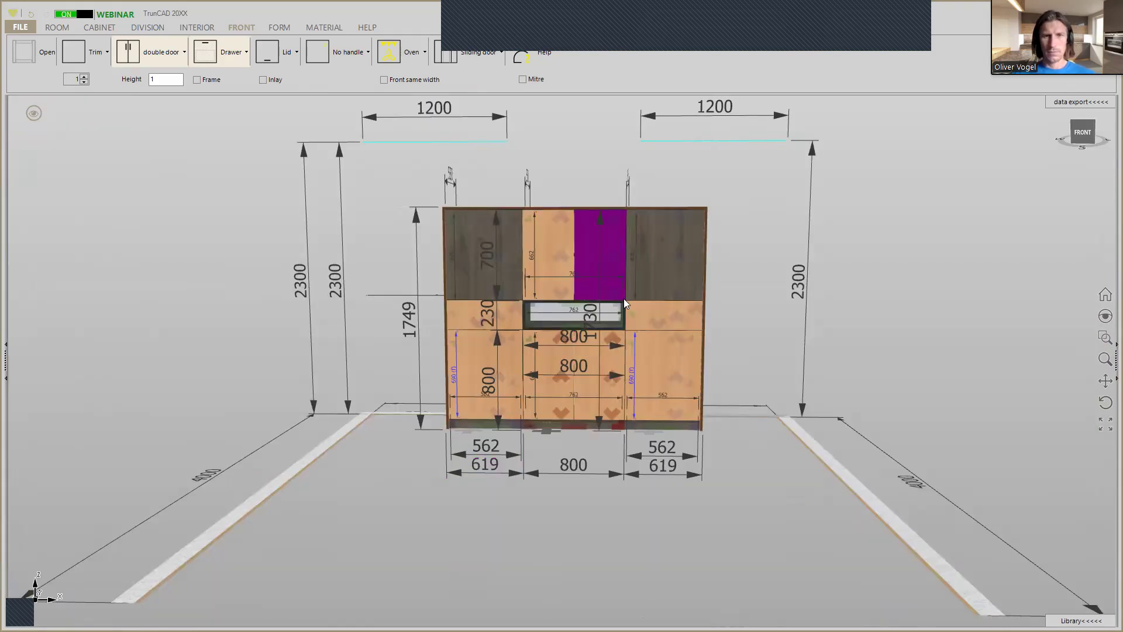
{"action": "scroll", "coordinate": [629, 328], "scroll_direction": "up", "scroll_amount": 5}
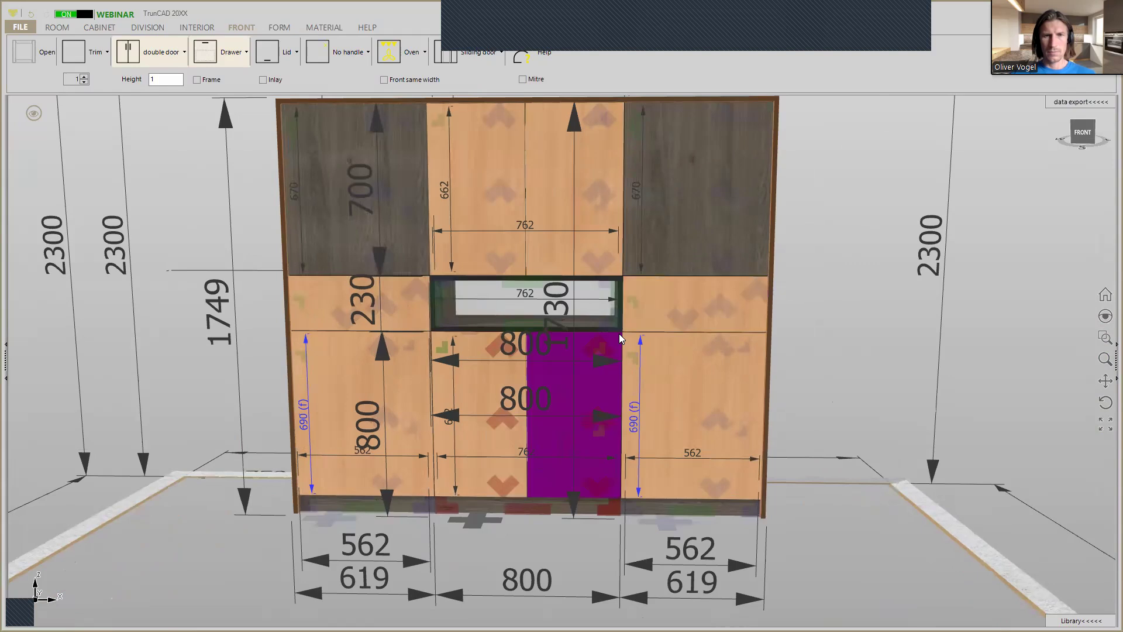
{"action": "scroll", "coordinate": [620, 338], "scroll_direction": "up", "scroll_amount": 3}
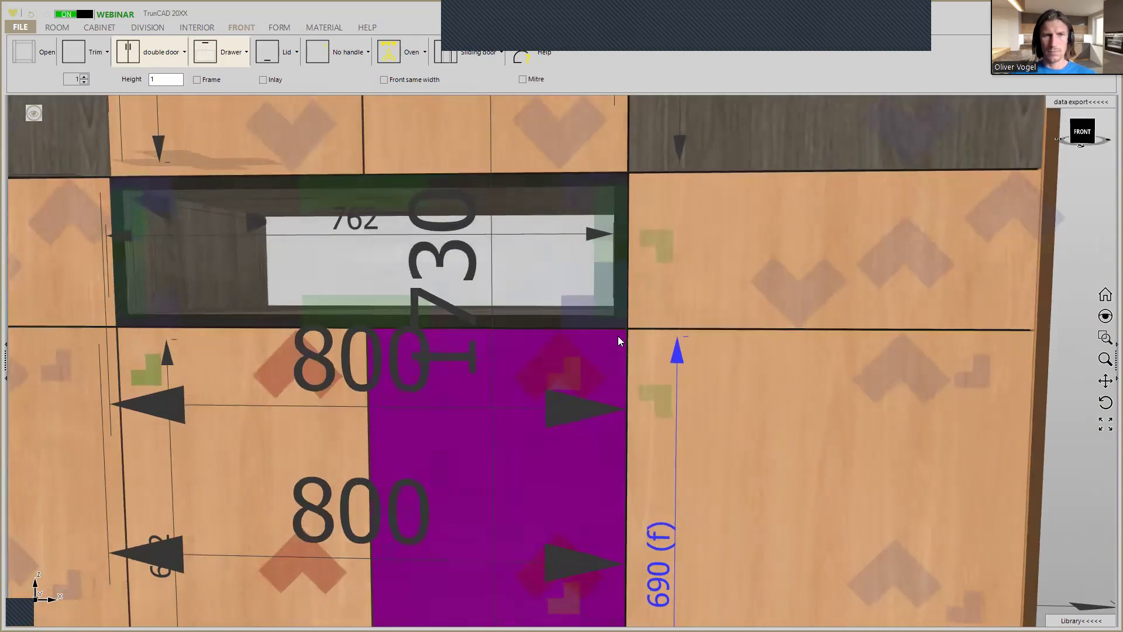
{"action": "scroll", "coordinate": [618, 335], "scroll_direction": "down", "scroll_amount": 10}
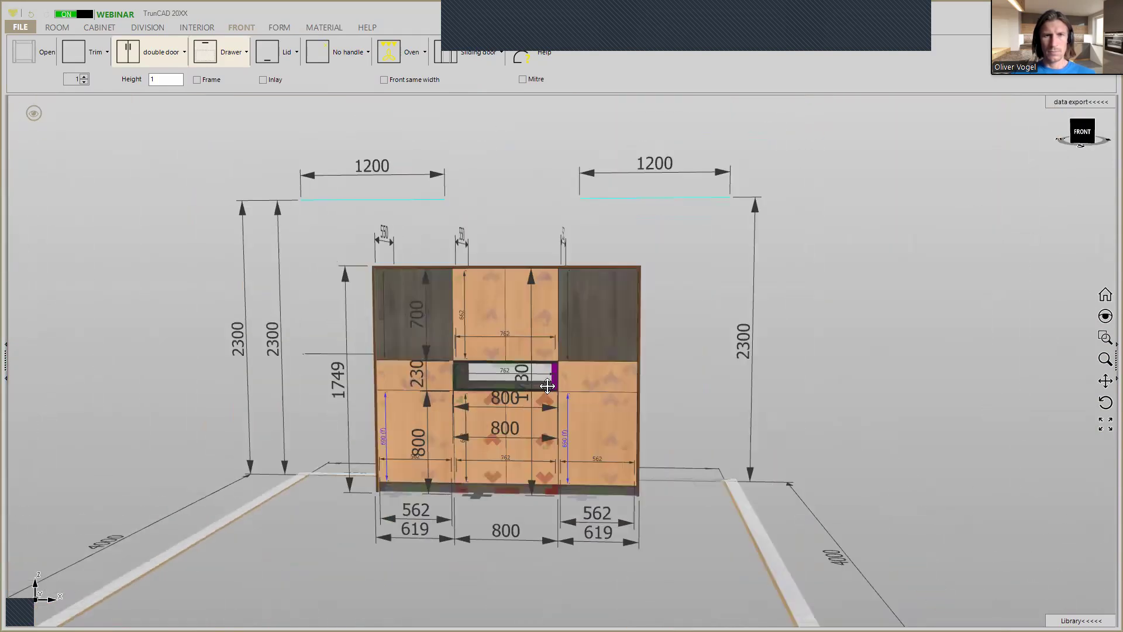
Display the sideboard without dimensions and symbols, open all its doors and drawers, and orient it to an angled view.
{"action": "left_click", "coordinate": [33, 112]}
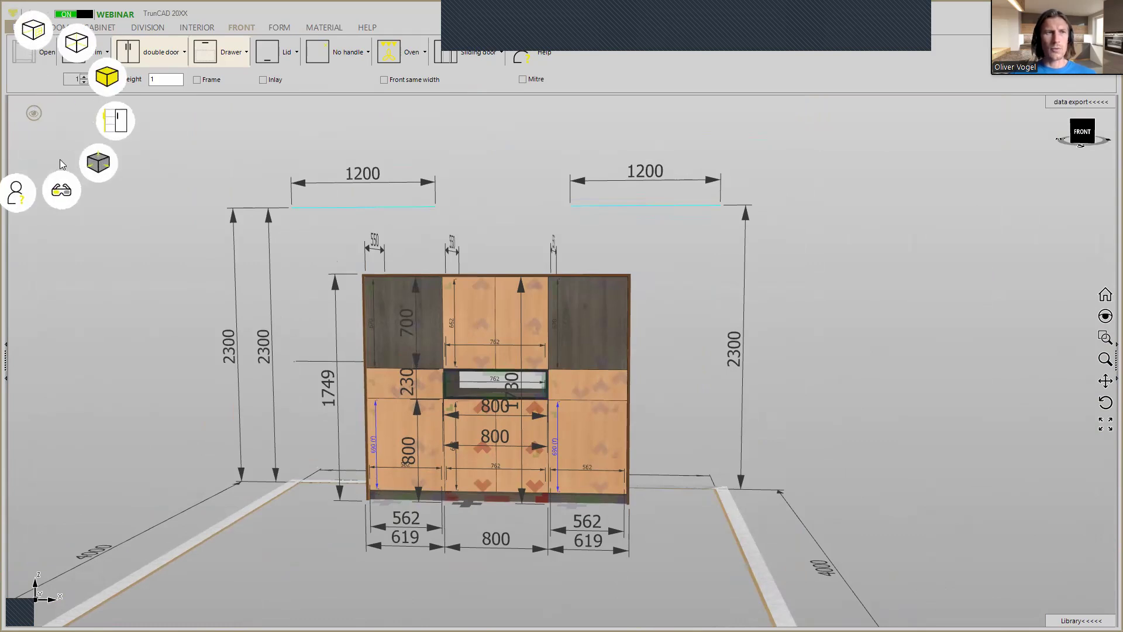
{"action": "left_click", "coordinate": [98, 164]}
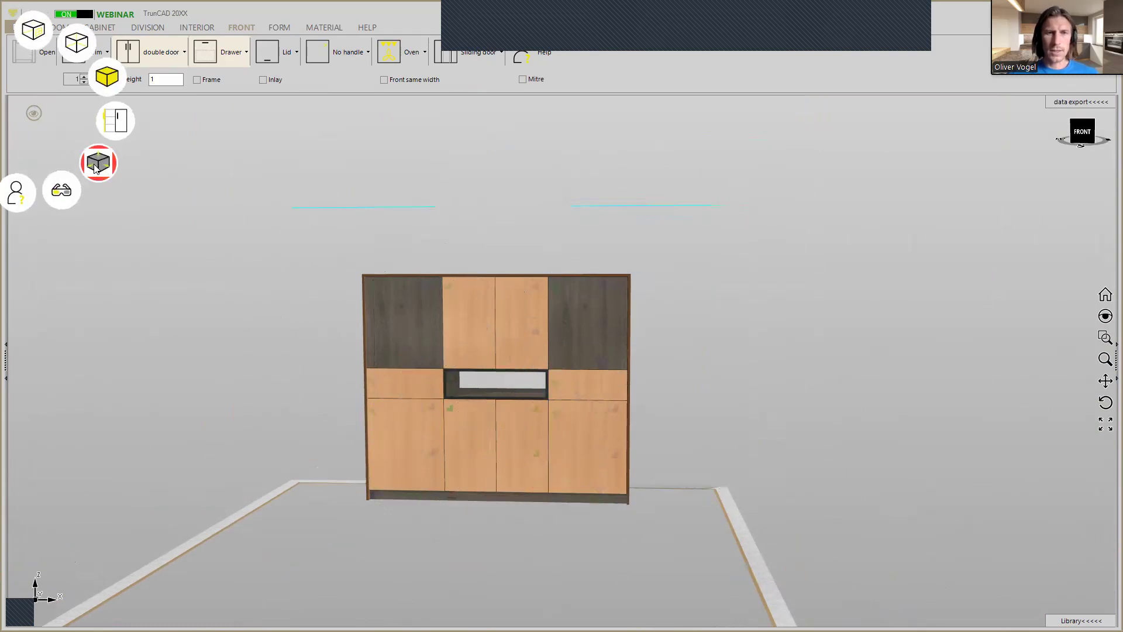
{"action": "left_click", "coordinate": [110, 124]}
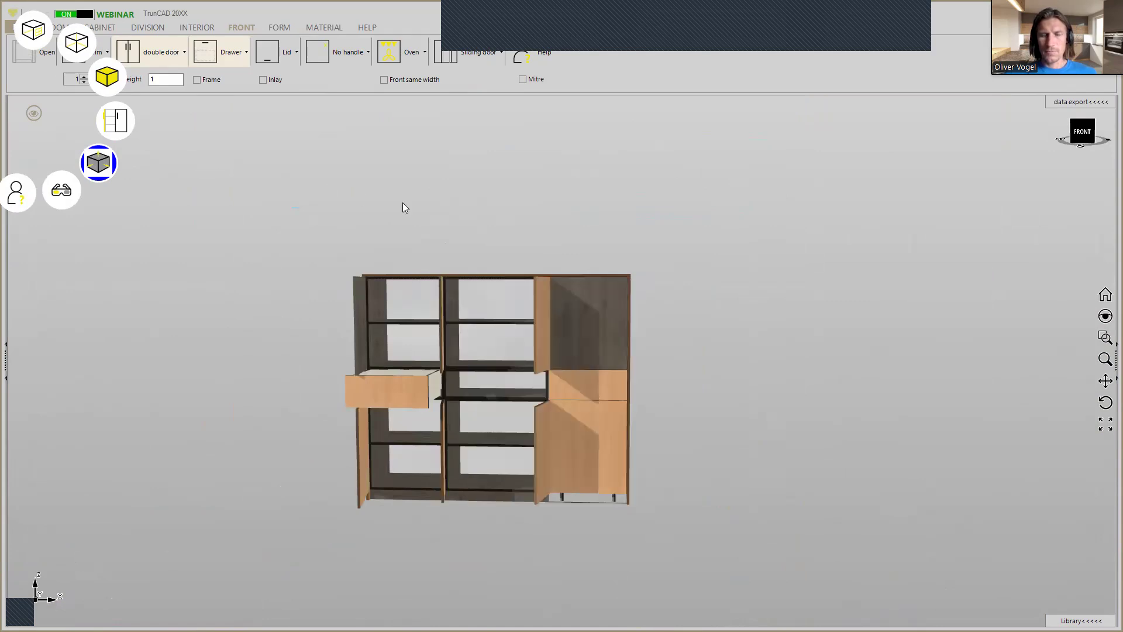
{"action": "middle_click_drag", "start_coordinate": [579, 247], "coordinate": [549, 267]}
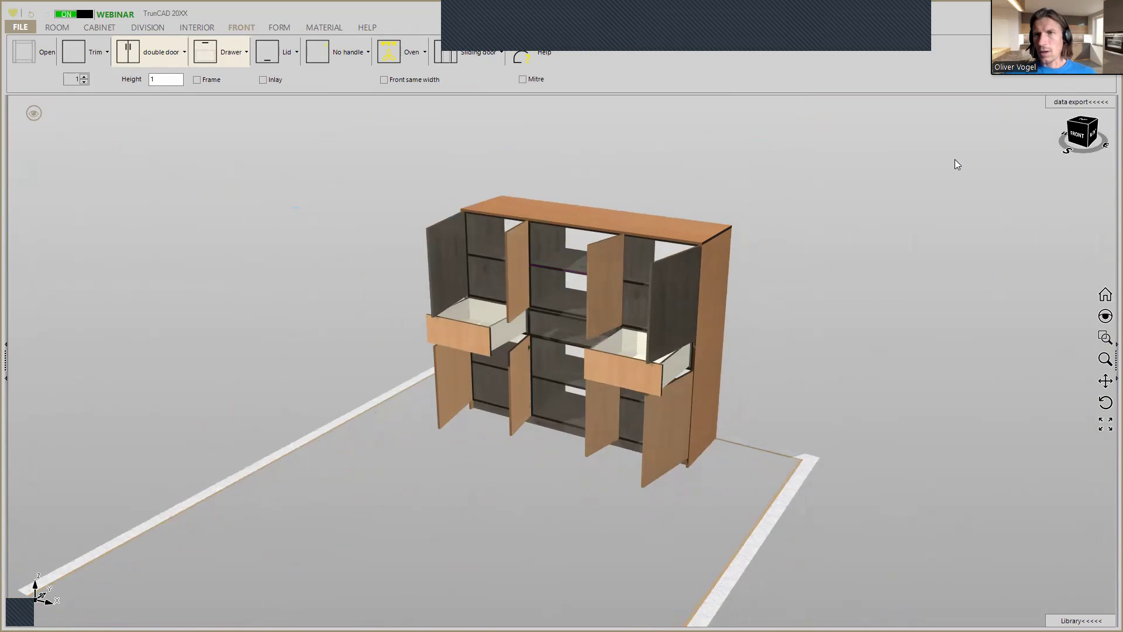
Show the data export parts list beside the model and review the sideboard's parts, materials, dimensions and edges.
{"action": "left_click", "coordinate": [1062, 105]}
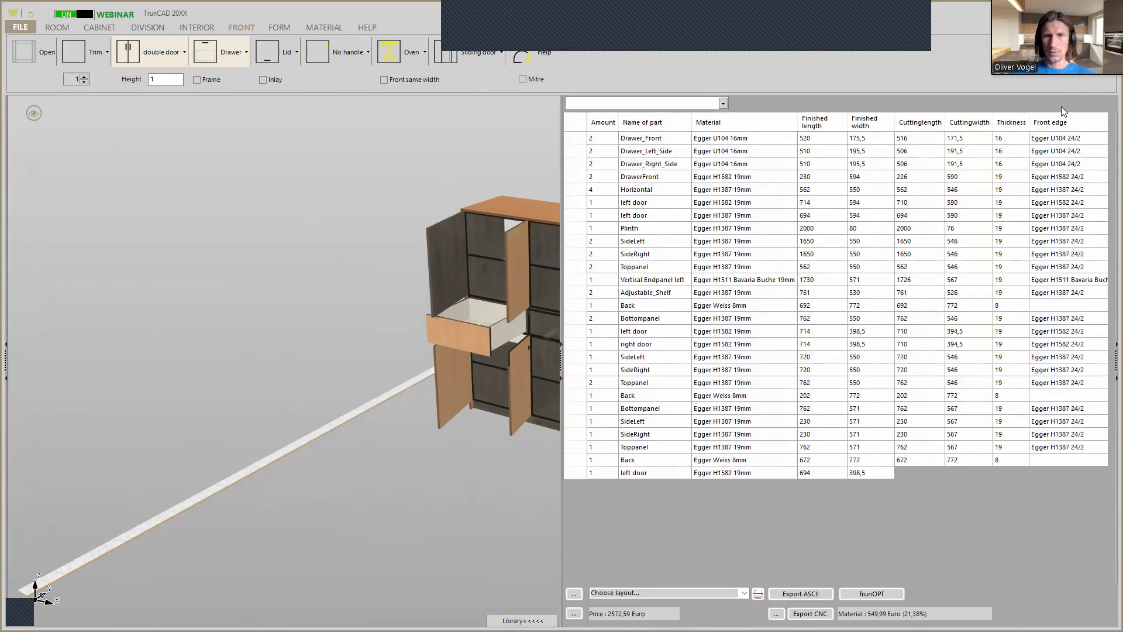
{"action": "mouse_move", "coordinate": [371, 209]}
{"action": "middle_mouse_down"}
{"action": "mouse_move", "coordinate": [390, 186]}
{"action": "mouse_move", "coordinate": [393, 151]}
{"action": "mouse_move", "coordinate": [398, 166]}
{"action": "mouse_move", "coordinate": [372, 171]}
{"action": "mouse_move", "coordinate": [385, 203]}
{"action": "middle_mouse_up"}
{"action": "scroll", "coordinate": [770, 321], "scroll_direction": "up", "scroll_amount": 3}
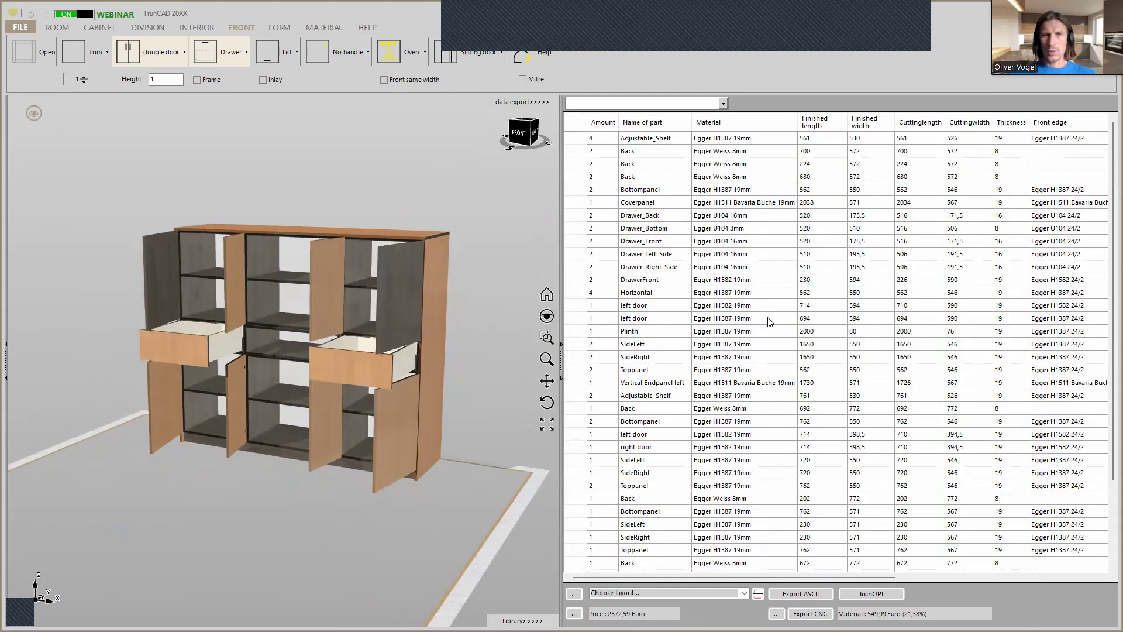
{"action": "scroll", "coordinate": [769, 321], "scroll_direction": "down", "scroll_amount": 3}
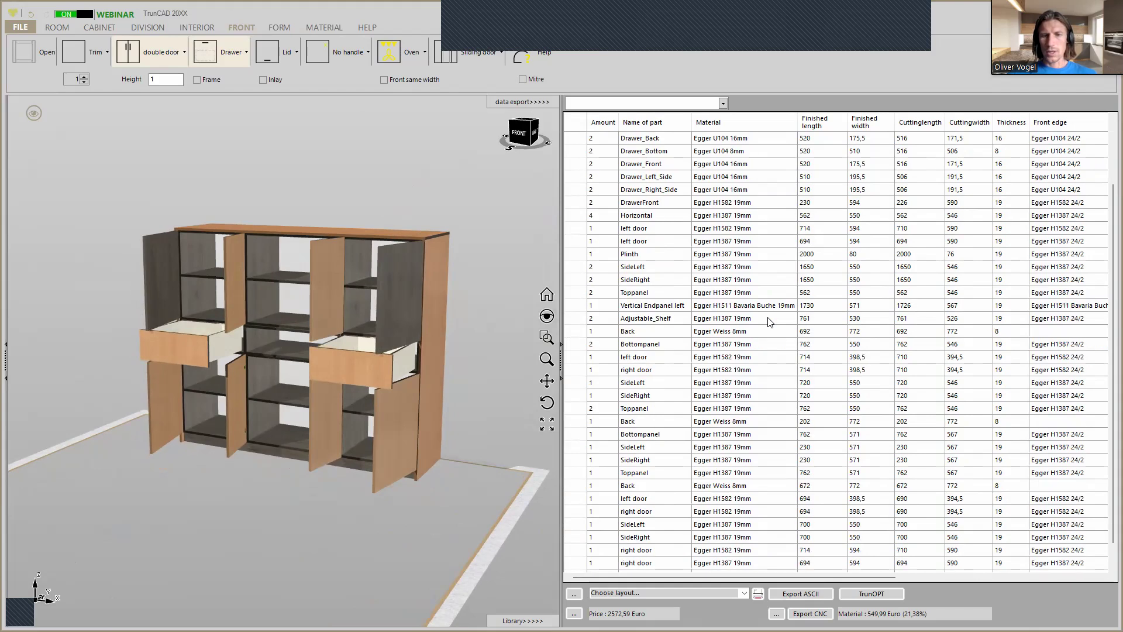
{"action": "scroll", "coordinate": [770, 322], "scroll_direction": "up", "scroll_amount": 3}
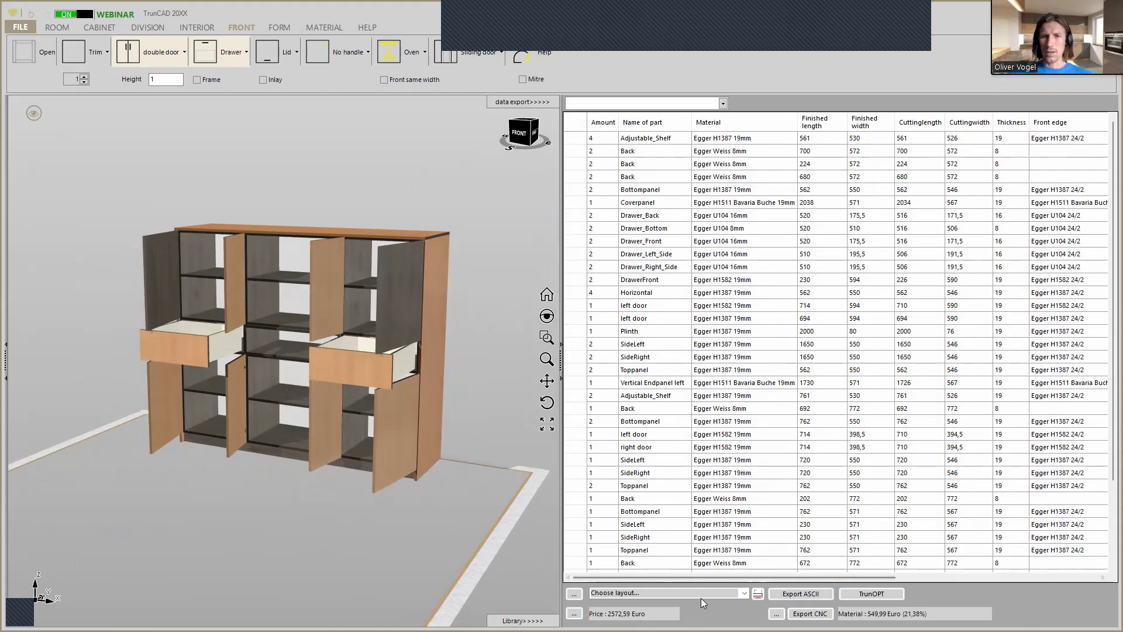
Open the choice of report layouts for the parts list.
{"action": "left_click", "coordinate": [746, 593]}
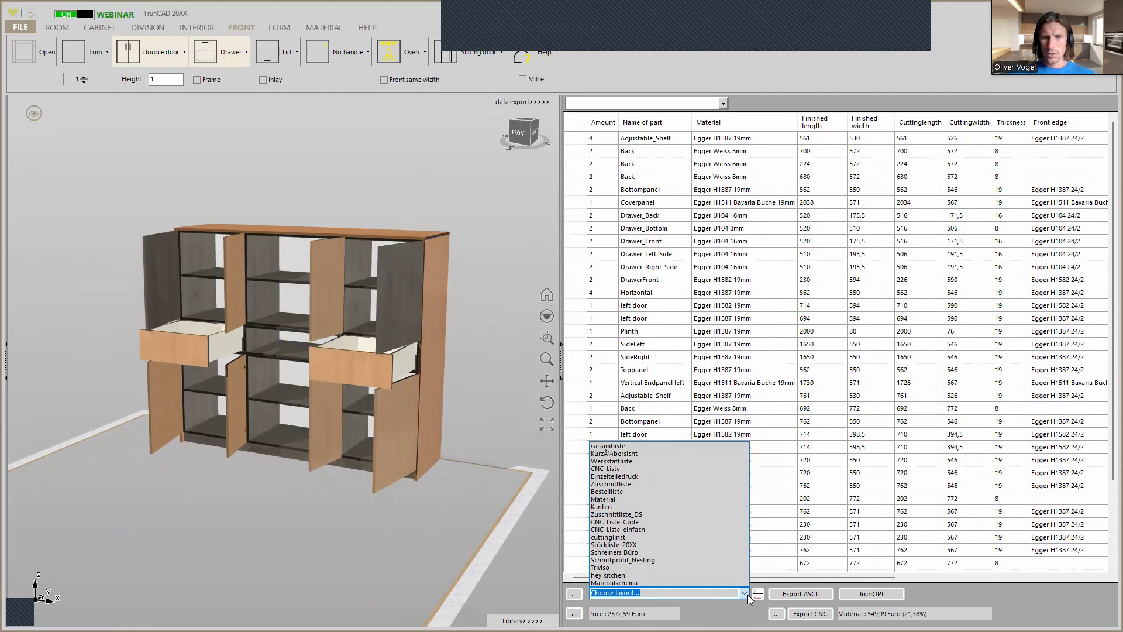